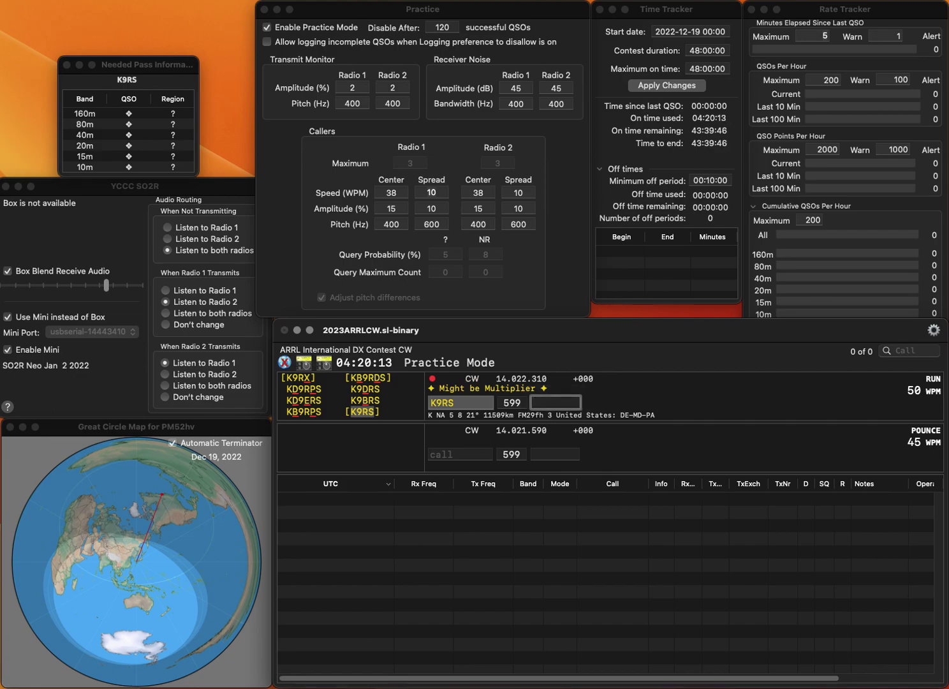
pyautogui.write('PA')
pyautogui.press('Return')
pyautogui.write('N3KTU')
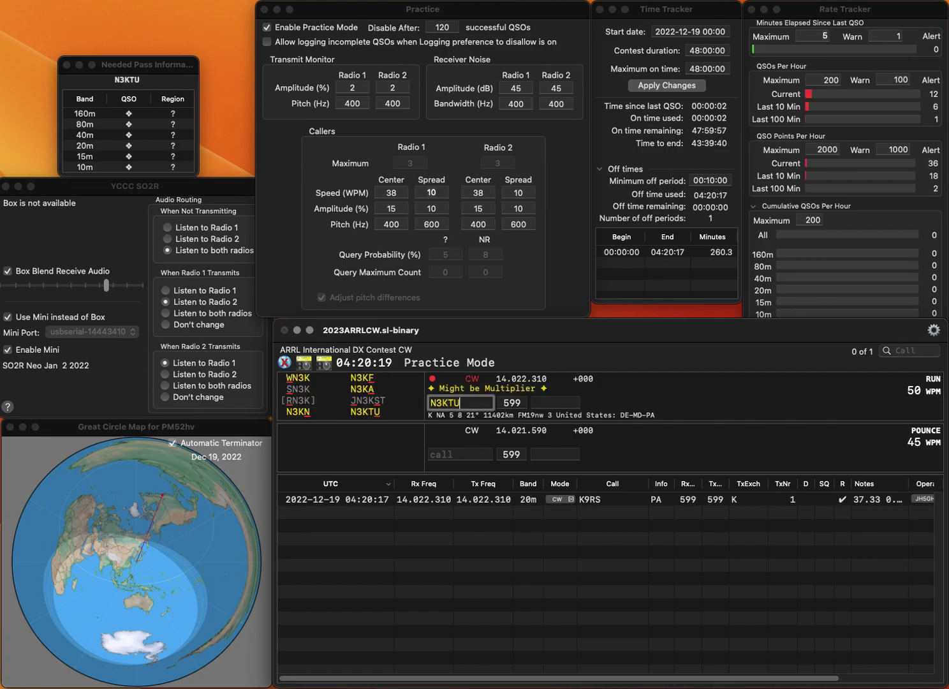
pyautogui.press('Return')
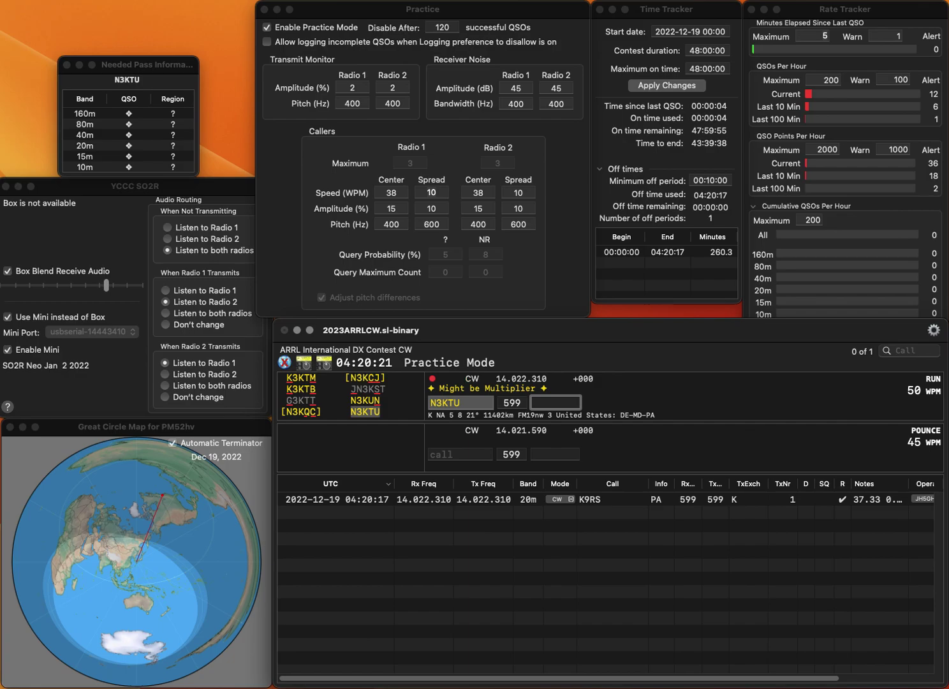
pyautogui.write('DE')
pyautogui.press('Return')
pyautogui.write('K3WGR')
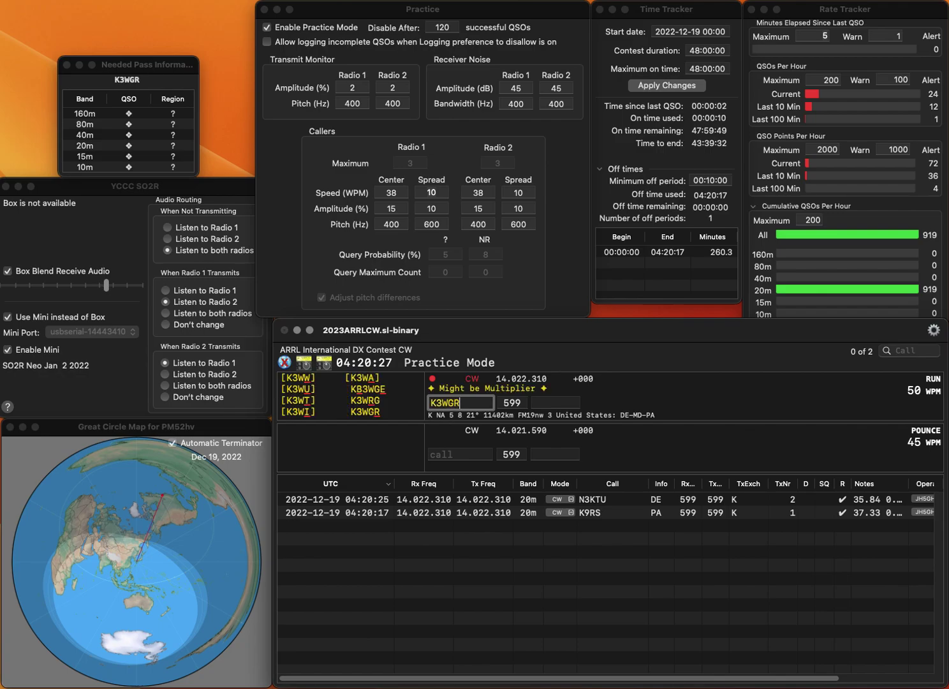
pyautogui.press('Return')
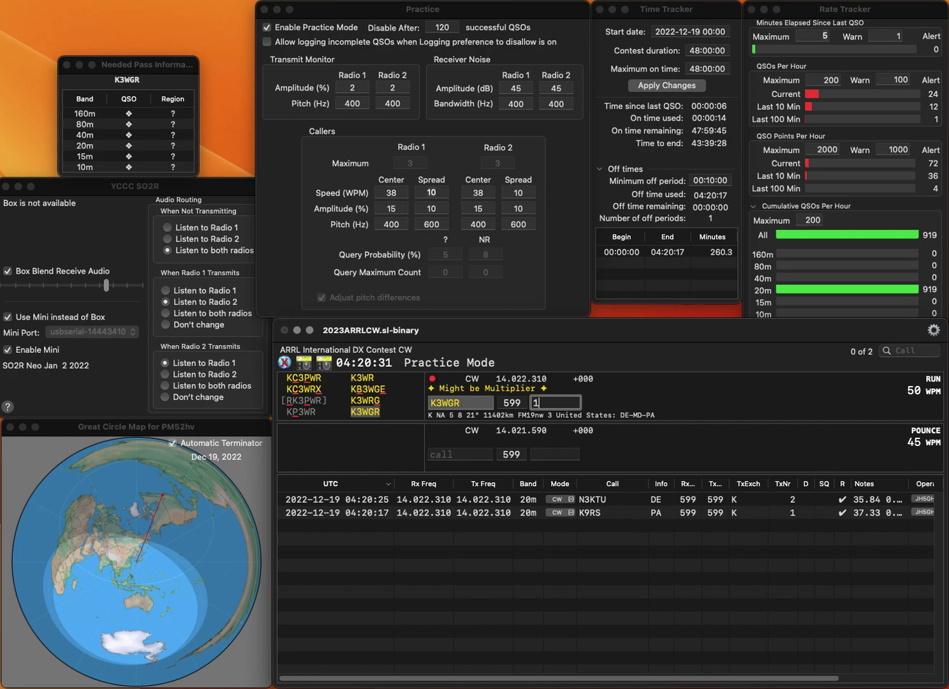
pyautogui.write('PA')
pyautogui.press('Return')
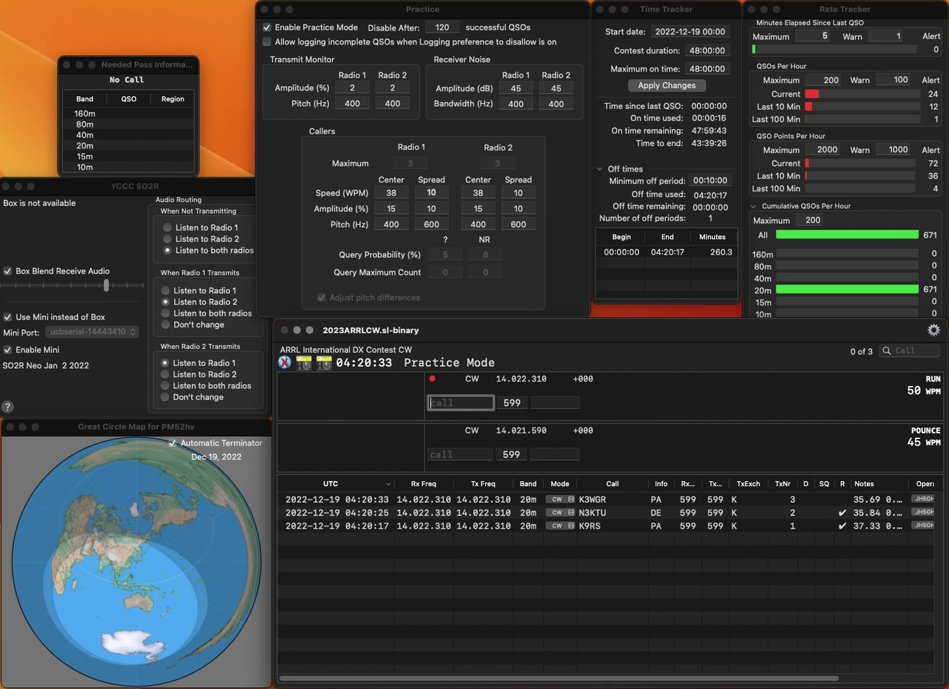
# Send the partial call KQ7, complete it as KQ7W, and log the contact with received exchange UT.
pyautogui.write('KQ7')
pyautogui.press('Return')
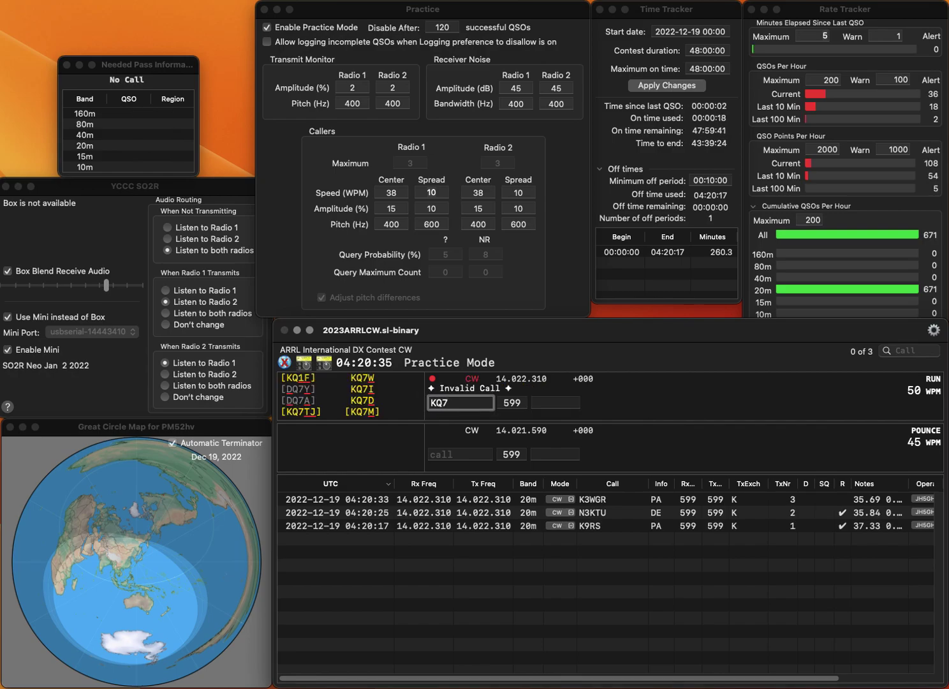
pyautogui.write('W')
pyautogui.press('Return')
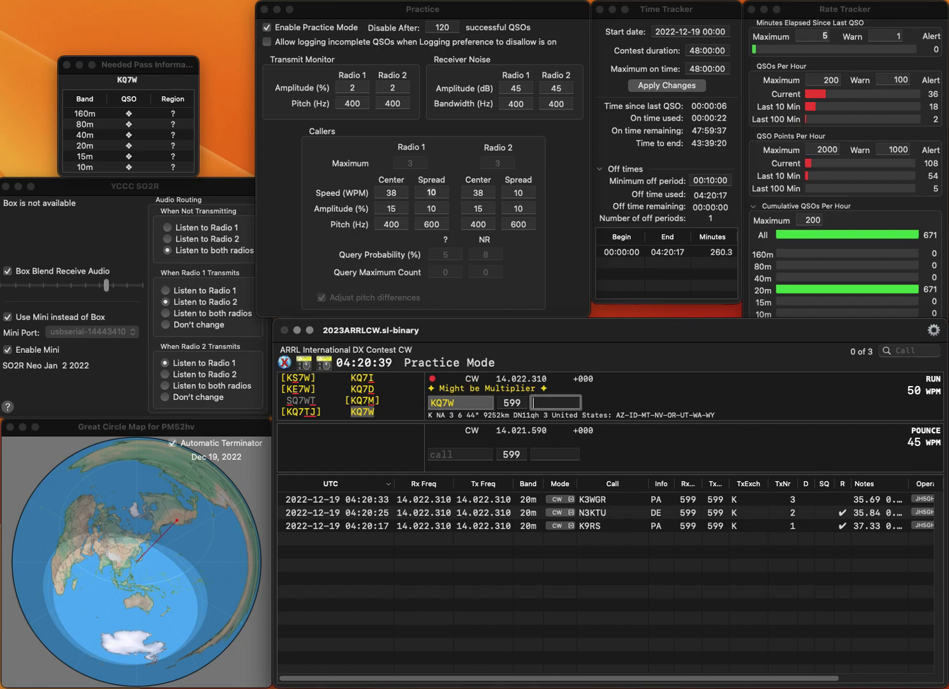
pyautogui.write('UT')
pyautogui.press('Return')
pyautogui.write('K4')
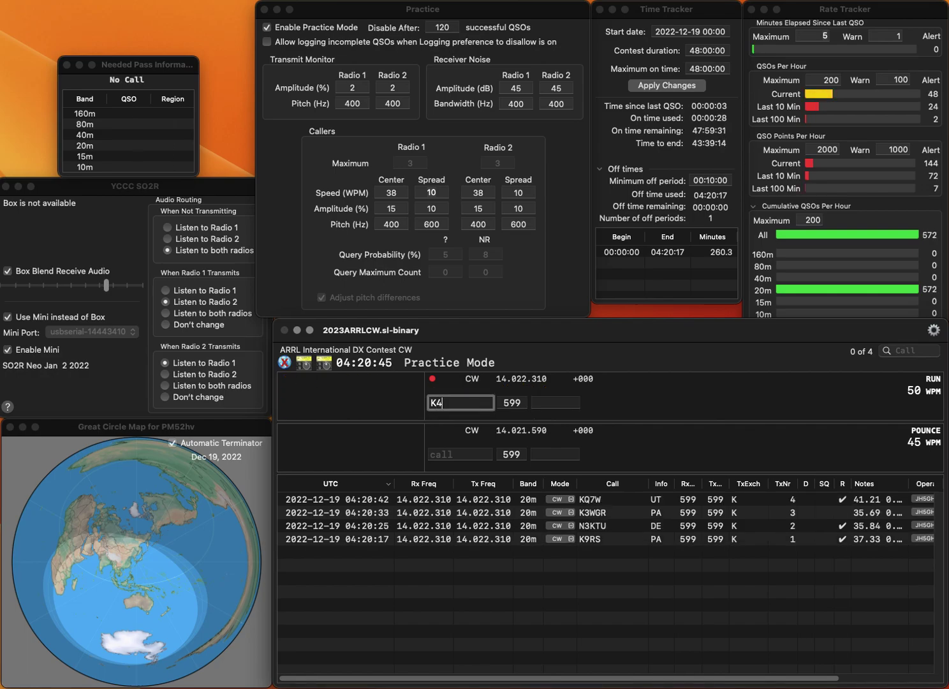
pyautogui.write('DXT')
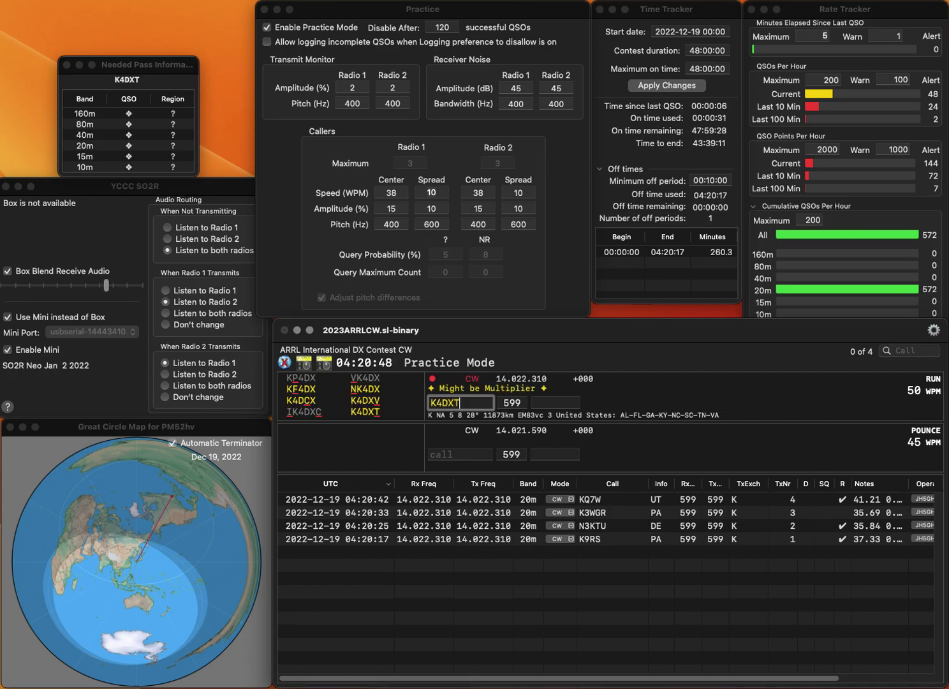
pyautogui.press('Return')
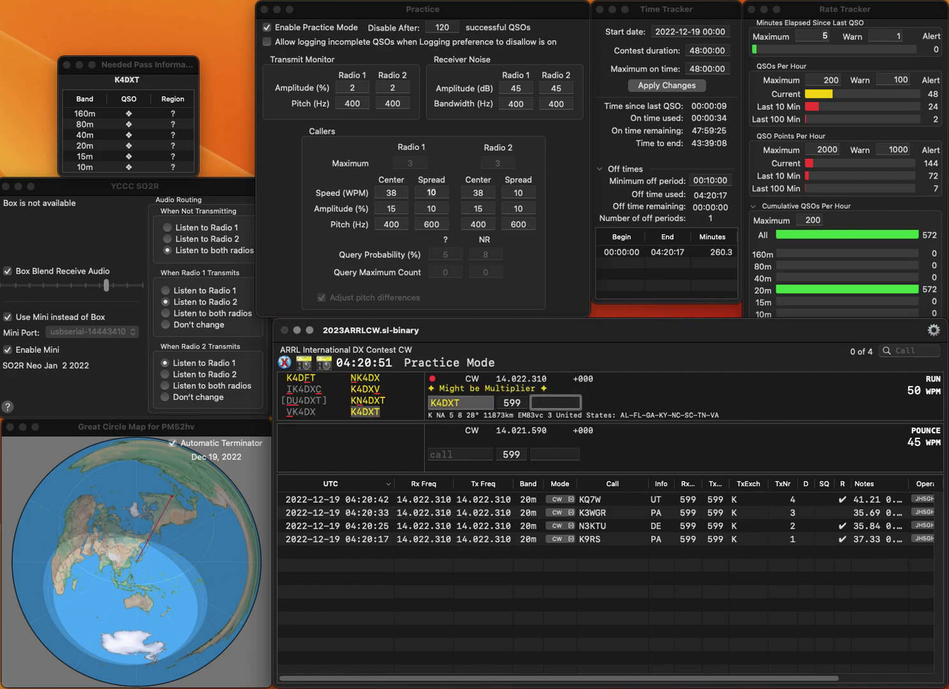
pyautogui.write('N')
pyautogui.press('Return')
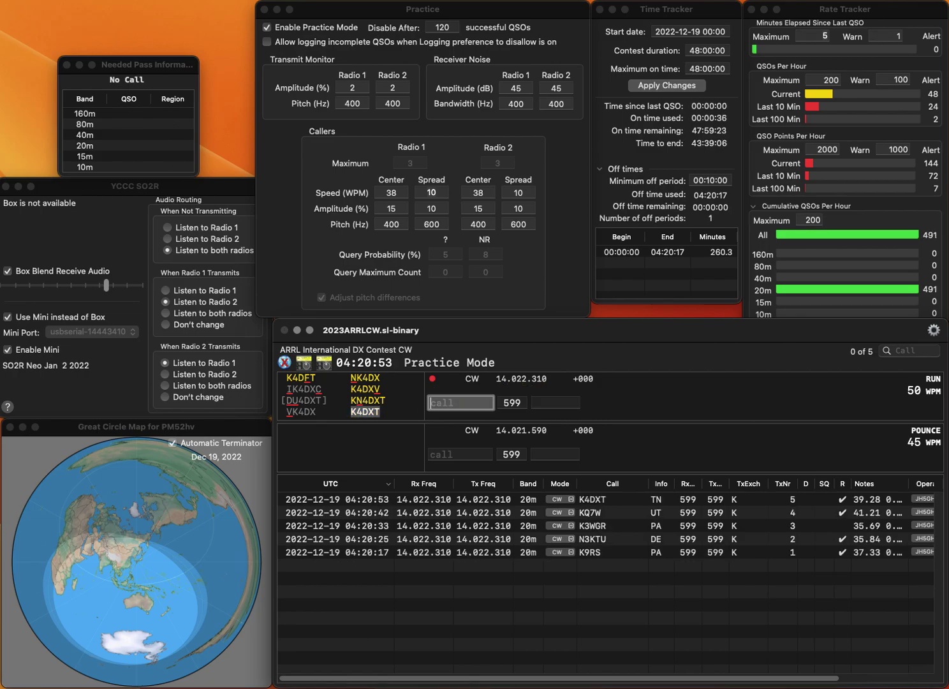
pyautogui.write('K3')
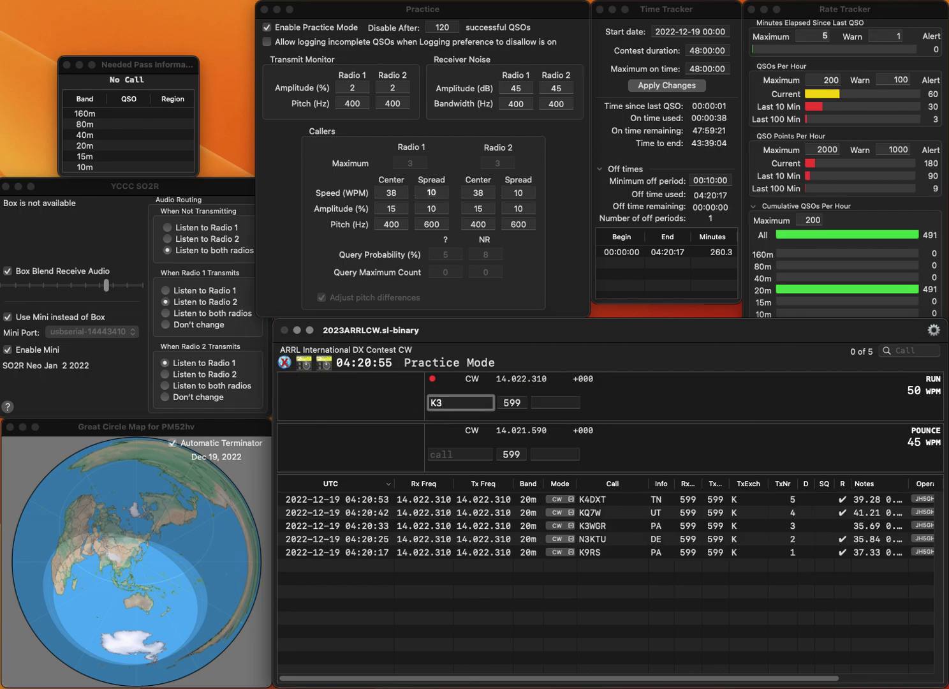
pyautogui.write('CWF')
pyautogui.press('space')
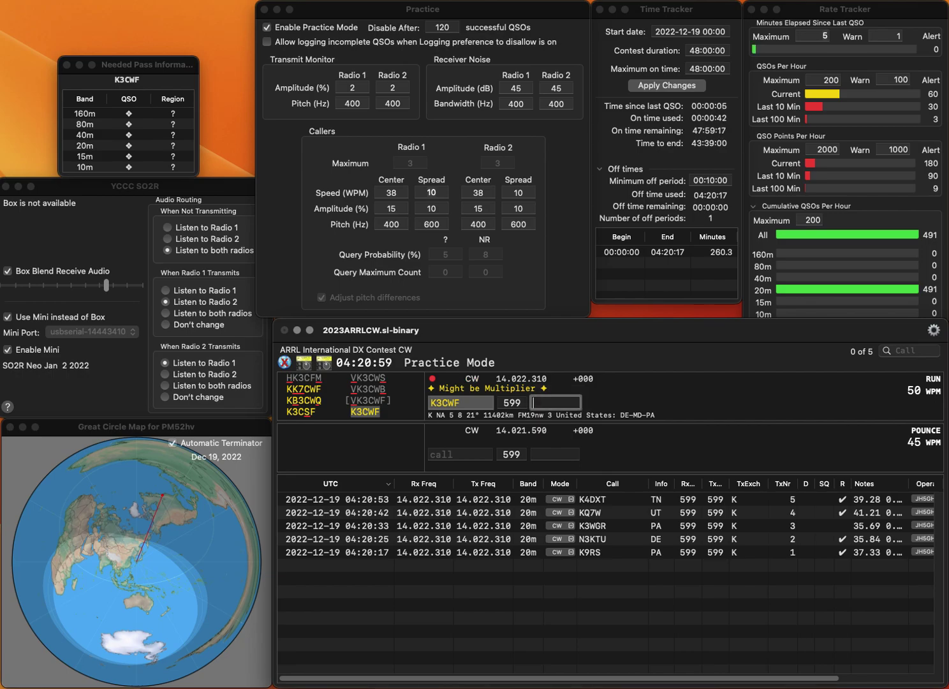
pyautogui.write('DE')
pyautogui.press('Return')
pyautogui.write('JHAA')
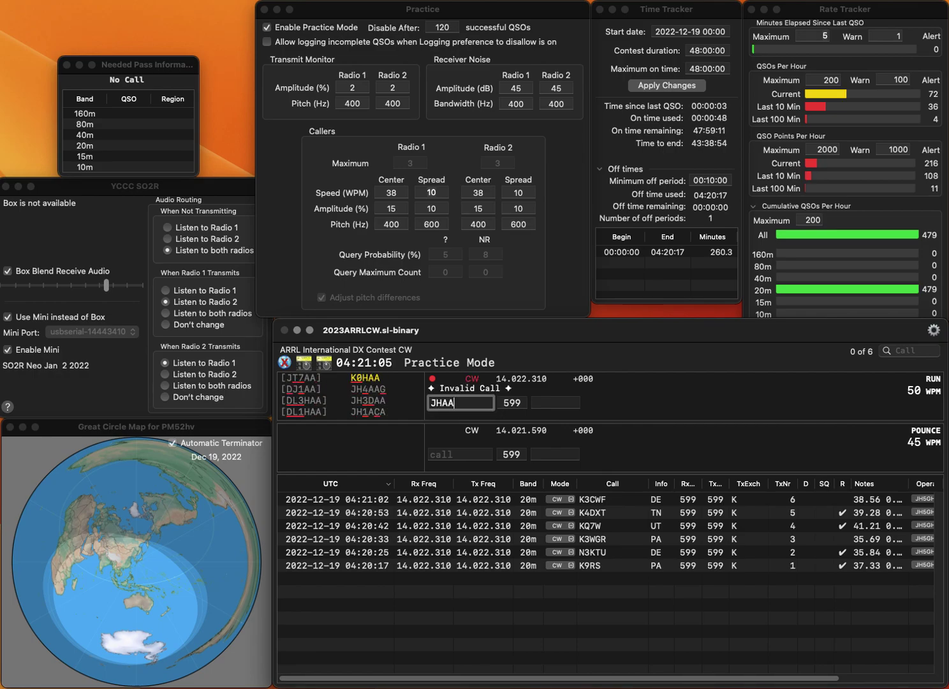
pyautogui.press('Escape')
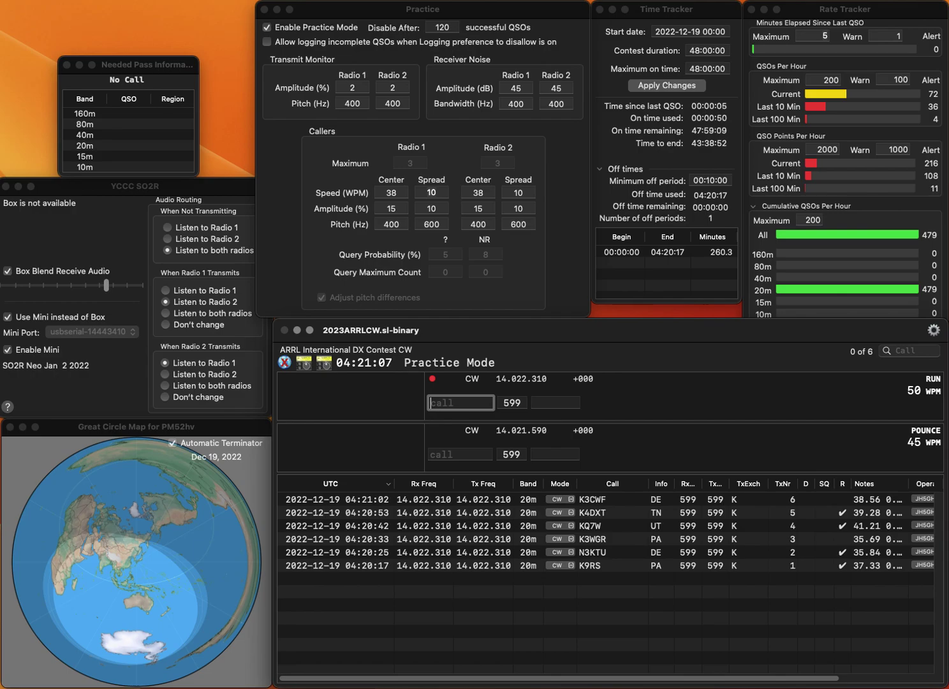
pyautogui.write('K')
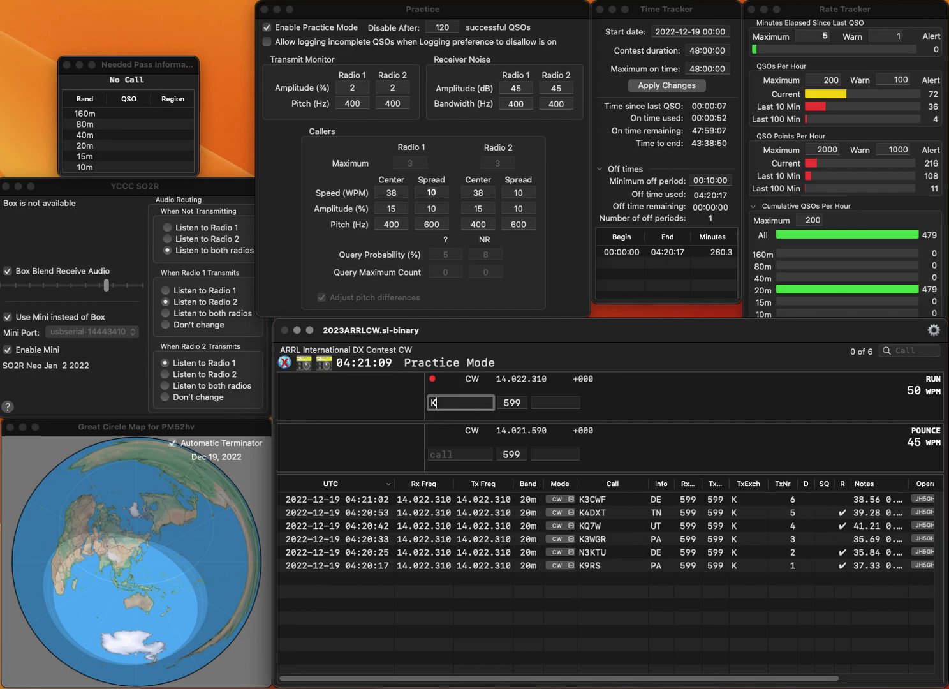
pyautogui.write('PAA')
pyautogui.press('Home')
pyautogui.press('Delete')
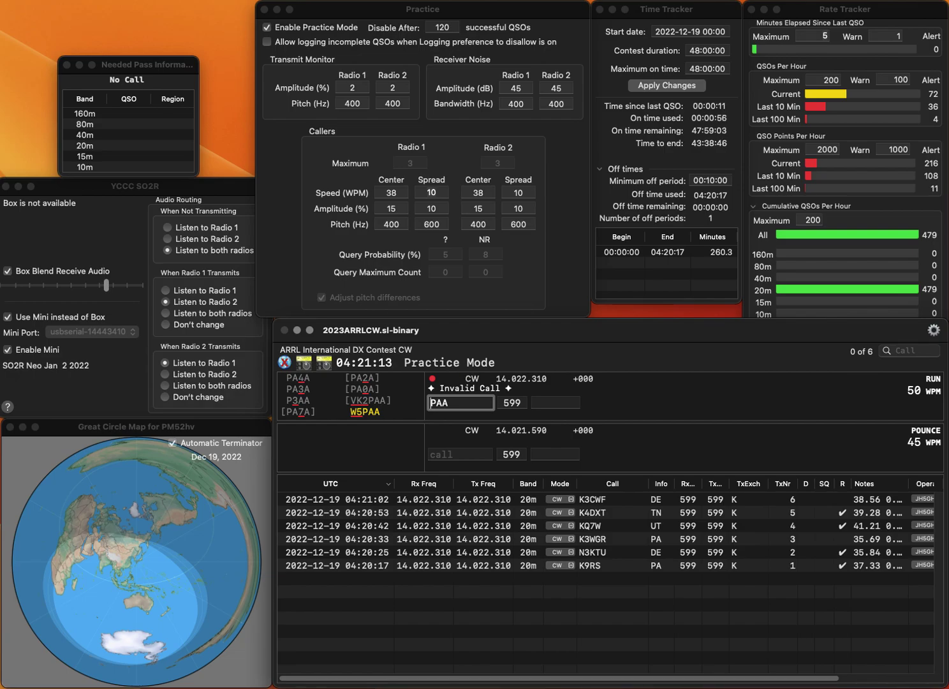
pyautogui.write('W5')
pyautogui.press('space')
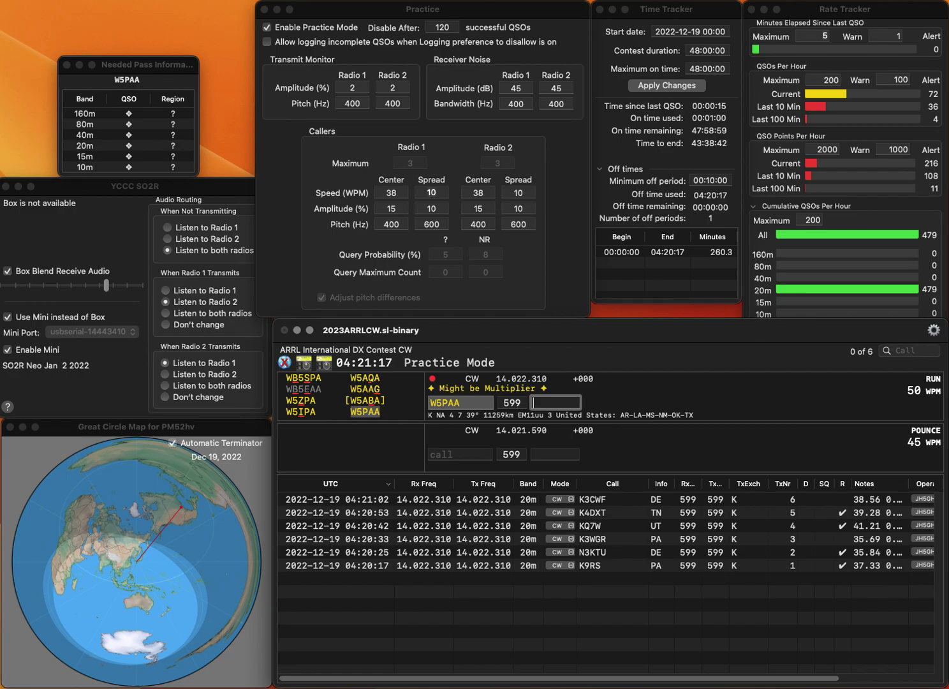
pyautogui.write('AR')
pyautogui.press('Return')
pyautogui.write('WQ')
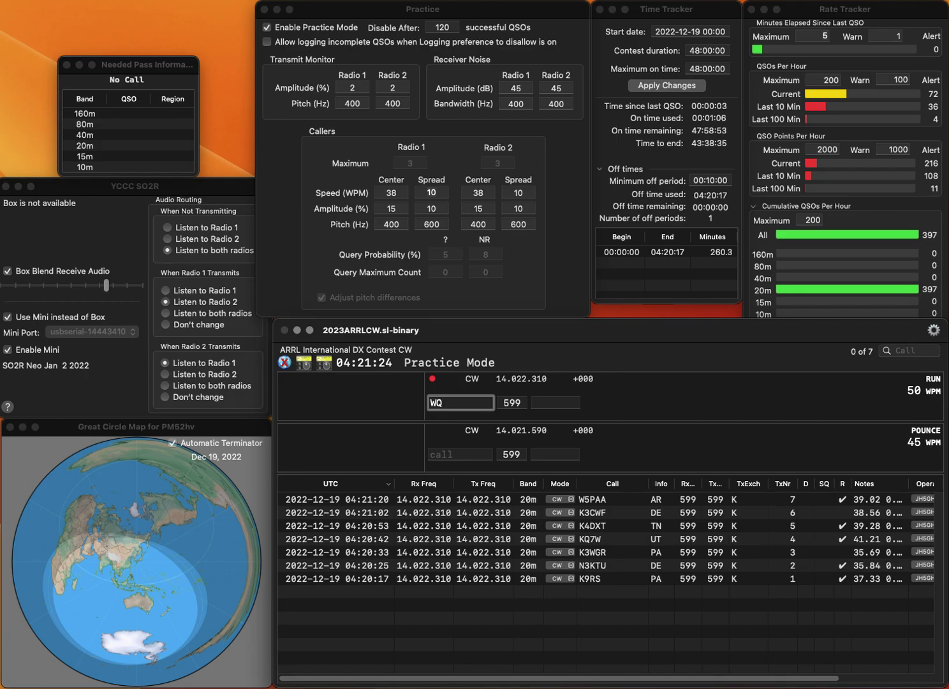
pyautogui.press('BackSpace')
pyautogui.write('7E')
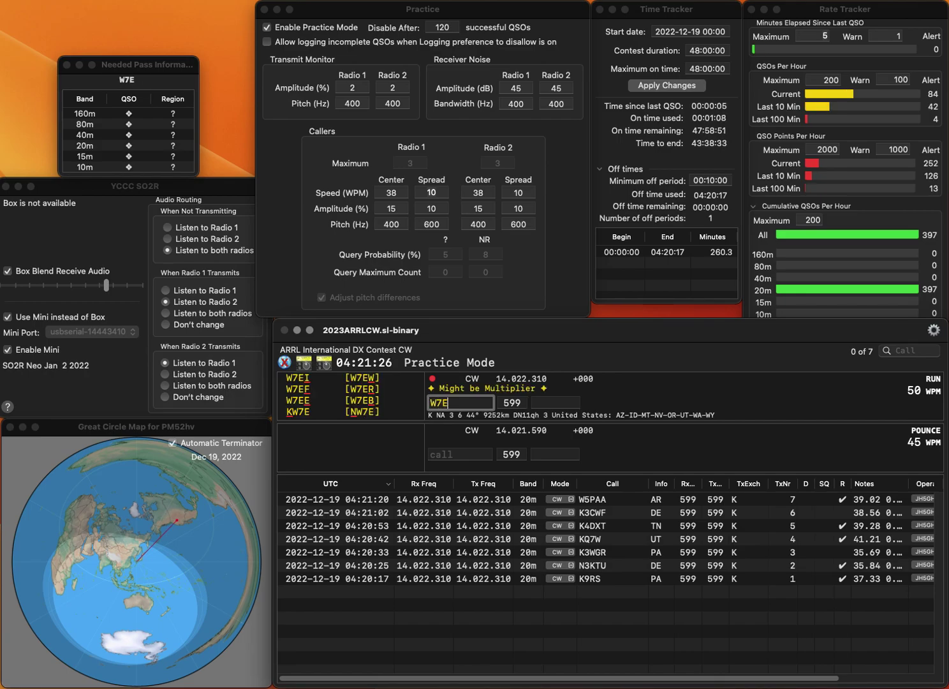
pyautogui.press('BackSpace')
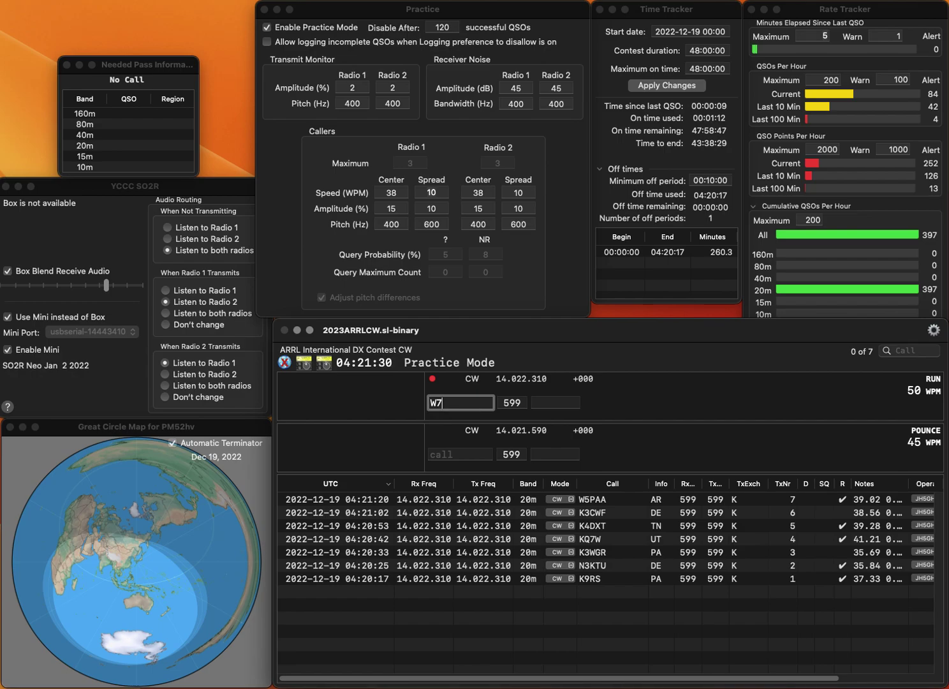
pyautogui.write('NEE')
pyautogui.press('space')
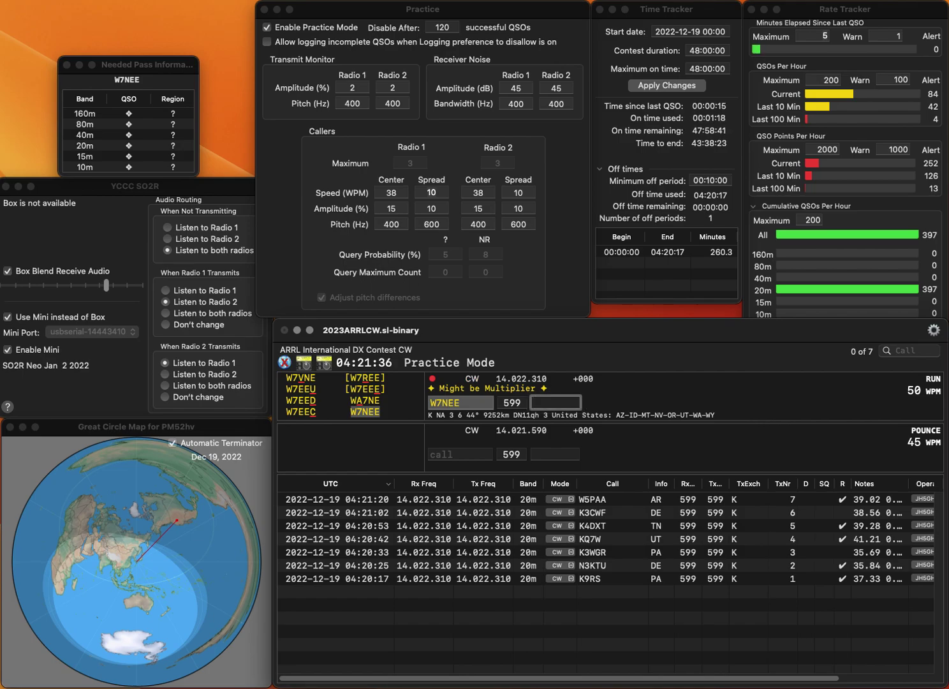
pyautogui.press('Return')
pyautogui.write('K1TT')
pyautogui.press('Return')
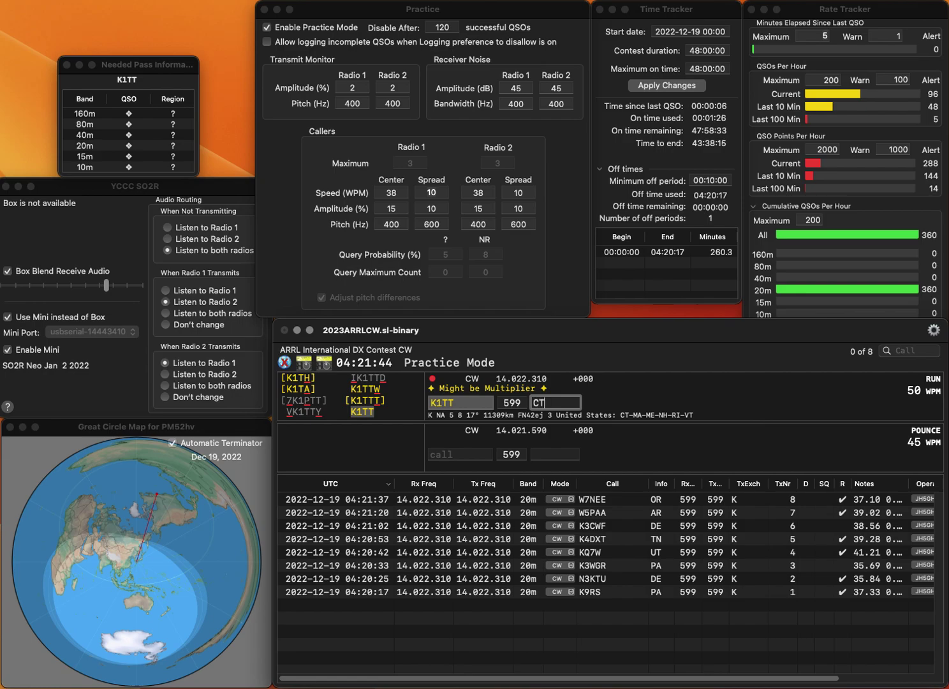
pyautogui.press('Return')
# Complete the partial call WCE as W6BCE and log the contact with received exchange CA.
pyautogui.write('W')
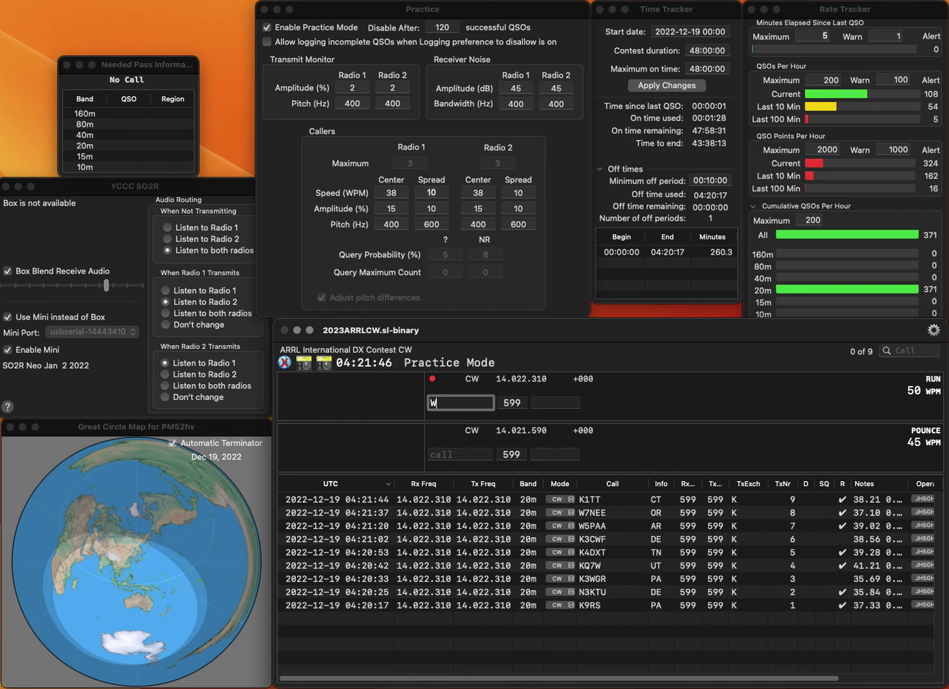
pyautogui.write('CE')
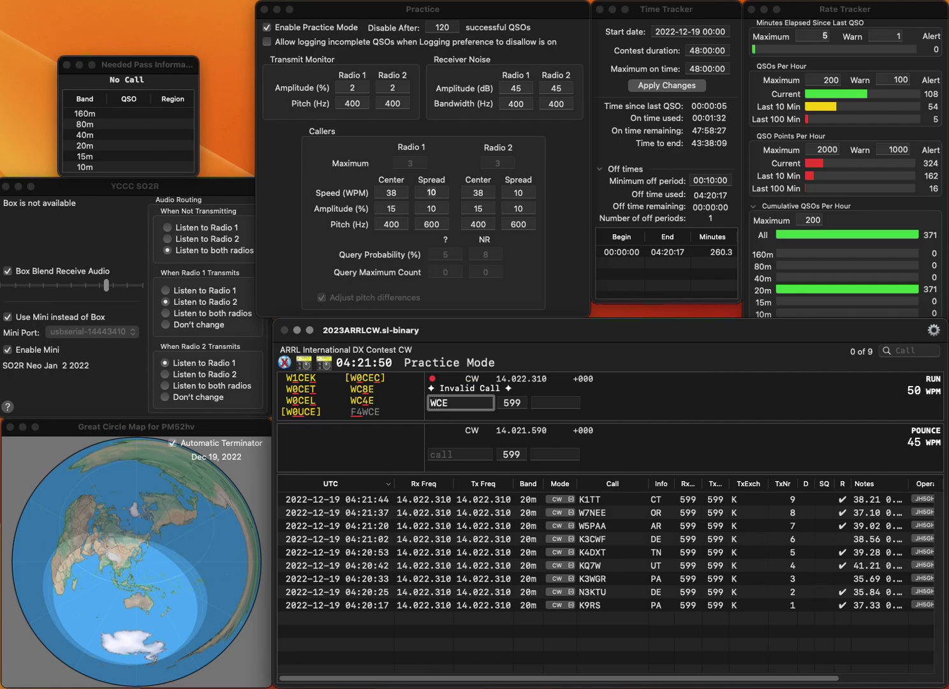
pyautogui.write('6B')
pyautogui.press('Tab')
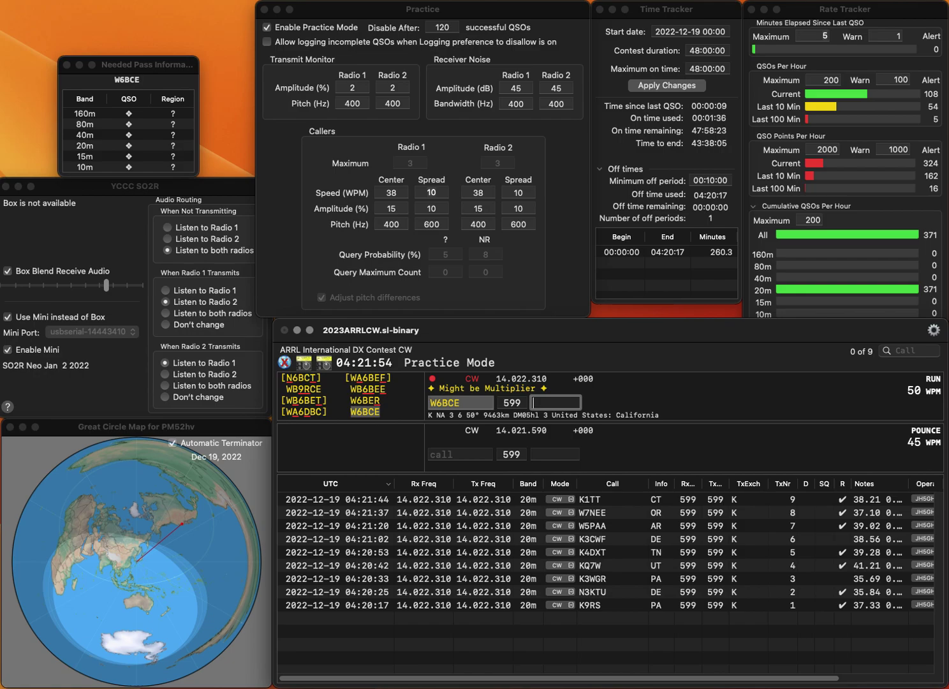
pyautogui.write('CA')
pyautogui.press('Return')
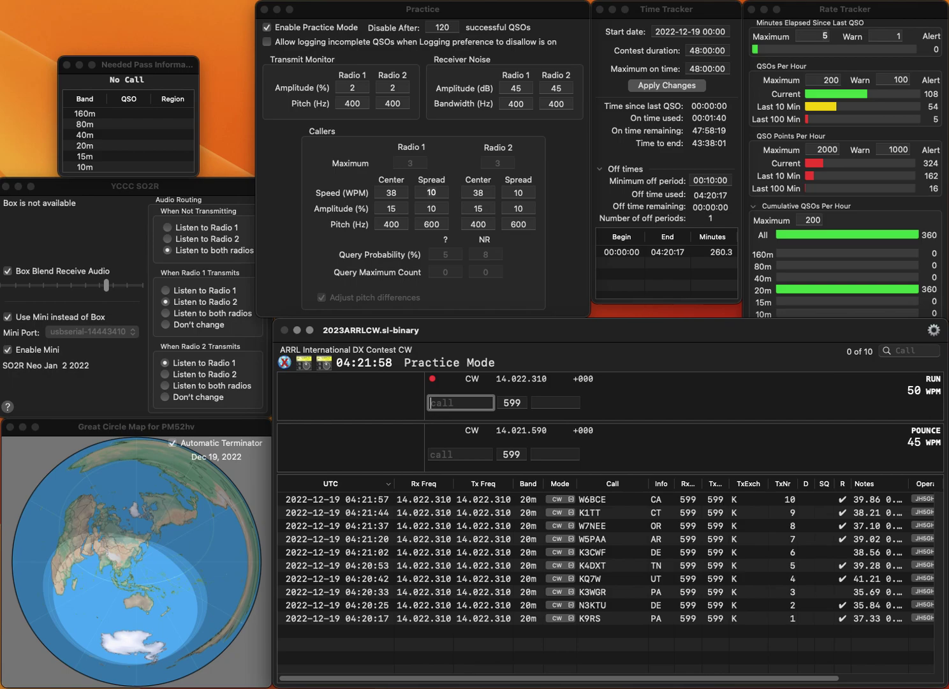
pyautogui.write('KC9')
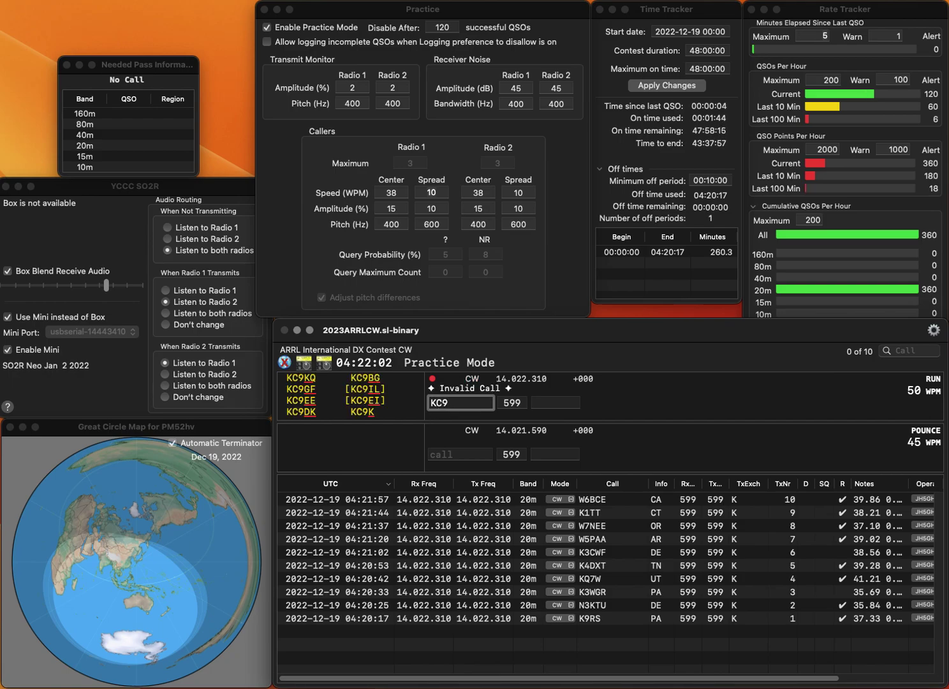
pyautogui.press('BackSpace')
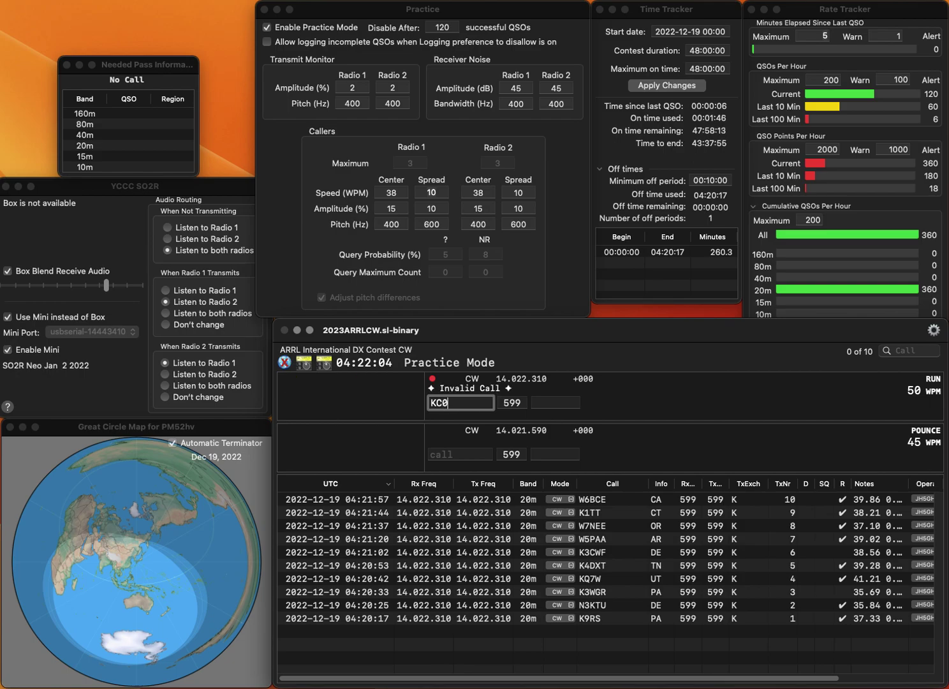
pyautogui.write('0INY')
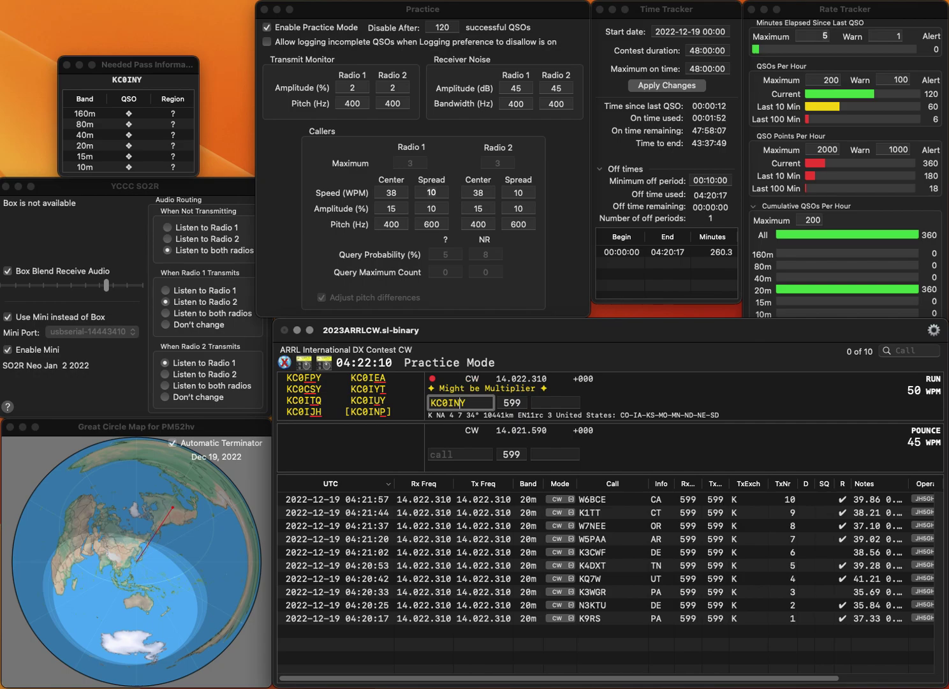
pyautogui.press('BackSpace')
pyautogui.press('BackSpace')
pyautogui.write('UY')
pyautogui.press('Return')
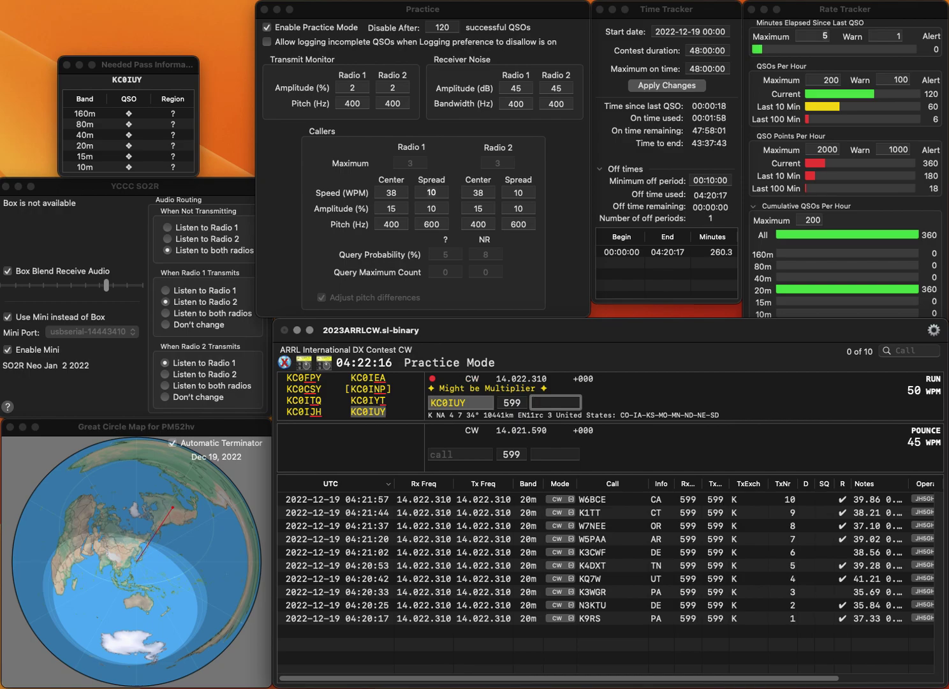
pyautogui.write('ND')
pyautogui.press('Return')
# Log a contact with W4TWK on the run radio with received exchange TN.
pyautogui.write('W4TWK')
pyautogui.press('Return')
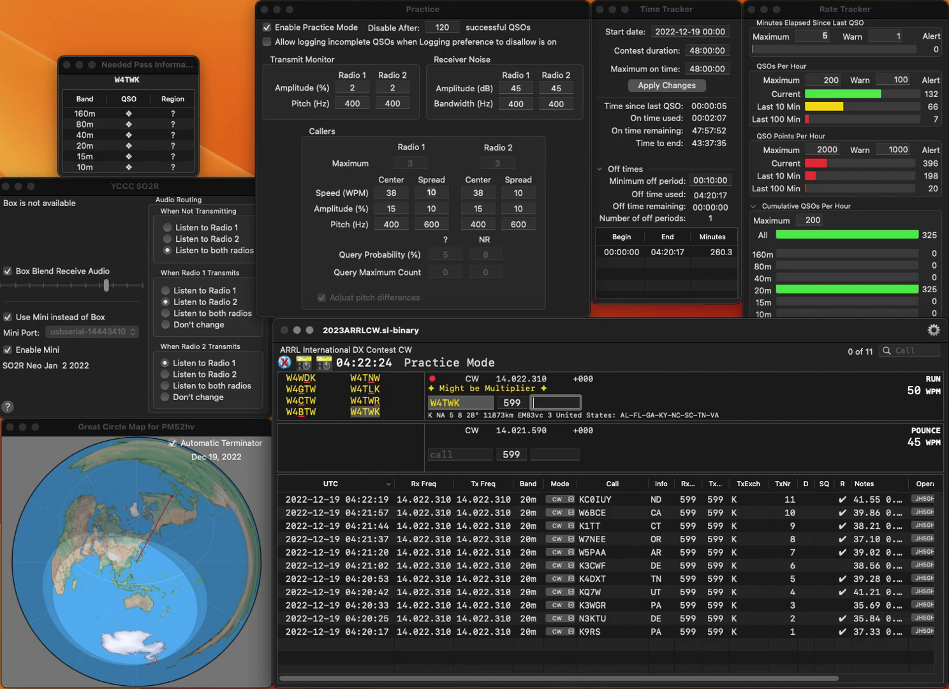
pyautogui.write('TN')
pyautogui.press('Return')
# Log a contact with VE2/PY2KGB on the run radio with received exchange QC.
pyautogui.write('VE3')
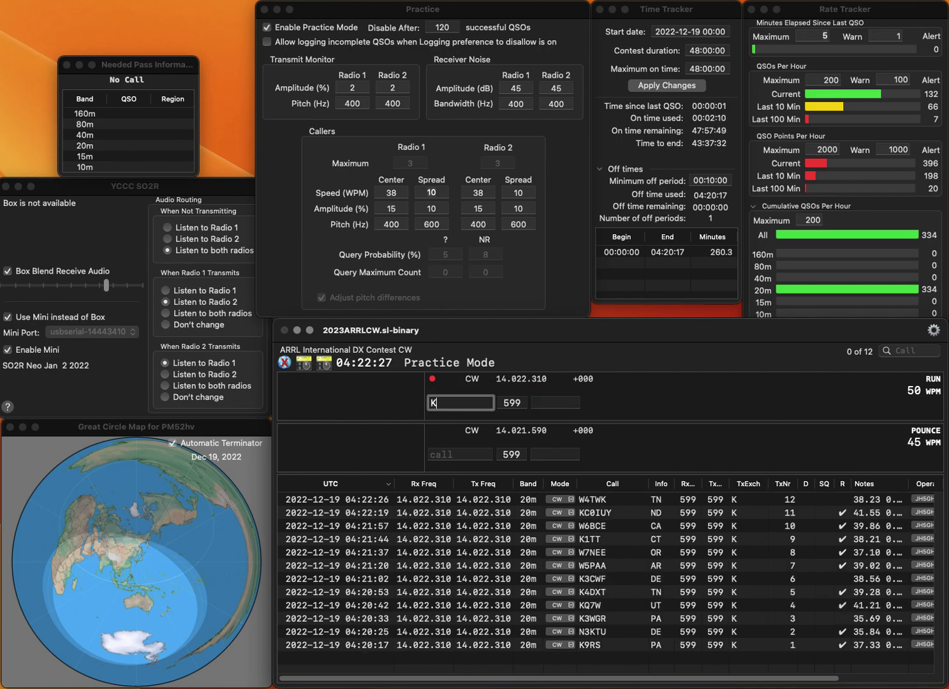
pyautogui.press('BackSpace')
pyautogui.write('2/')
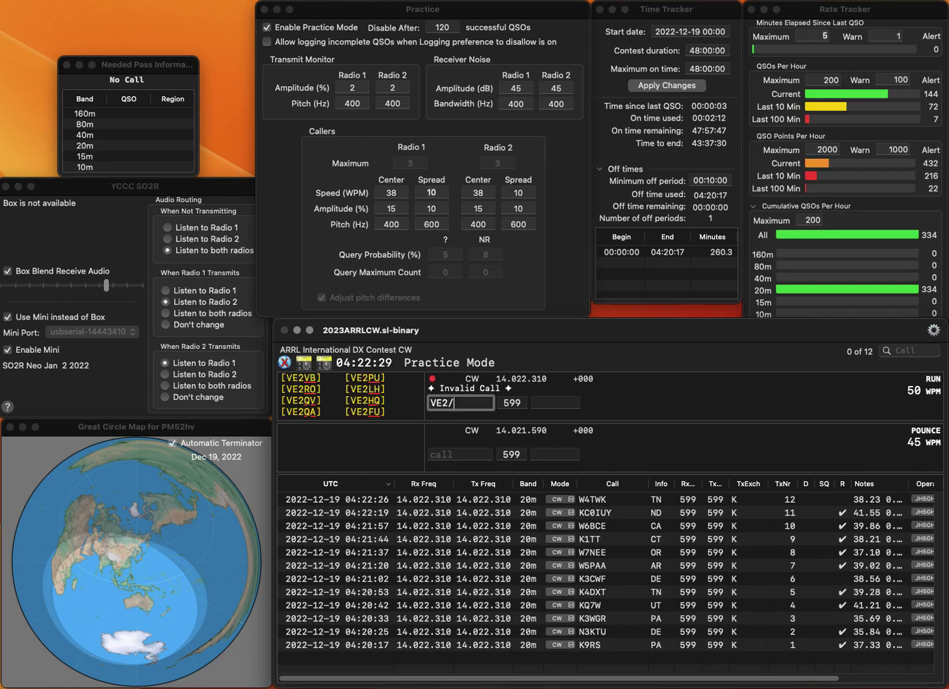
pyautogui.write('PY2KGB')
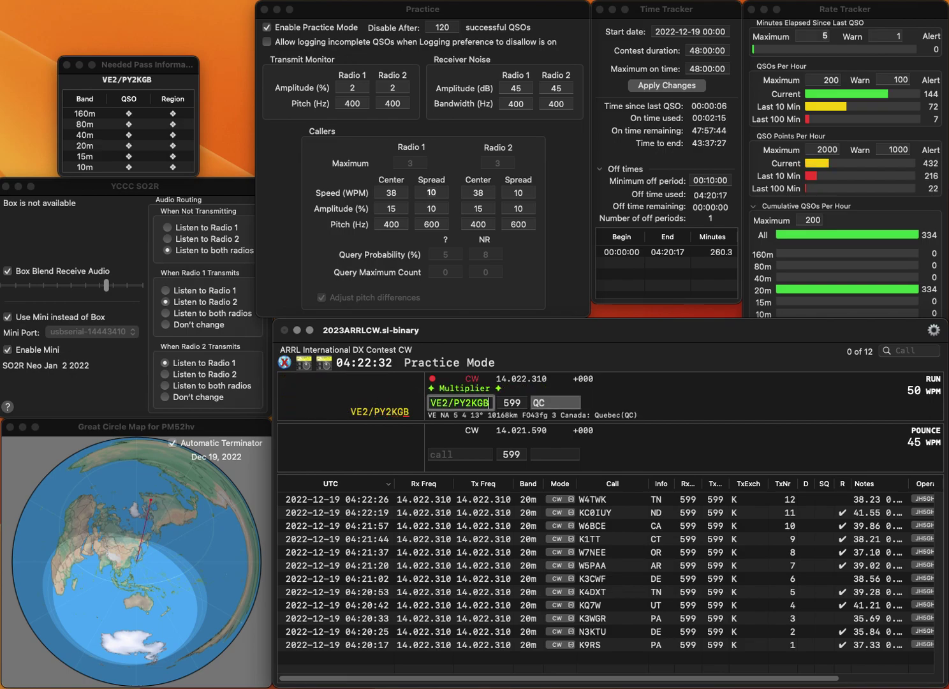
pyautogui.press('Return')
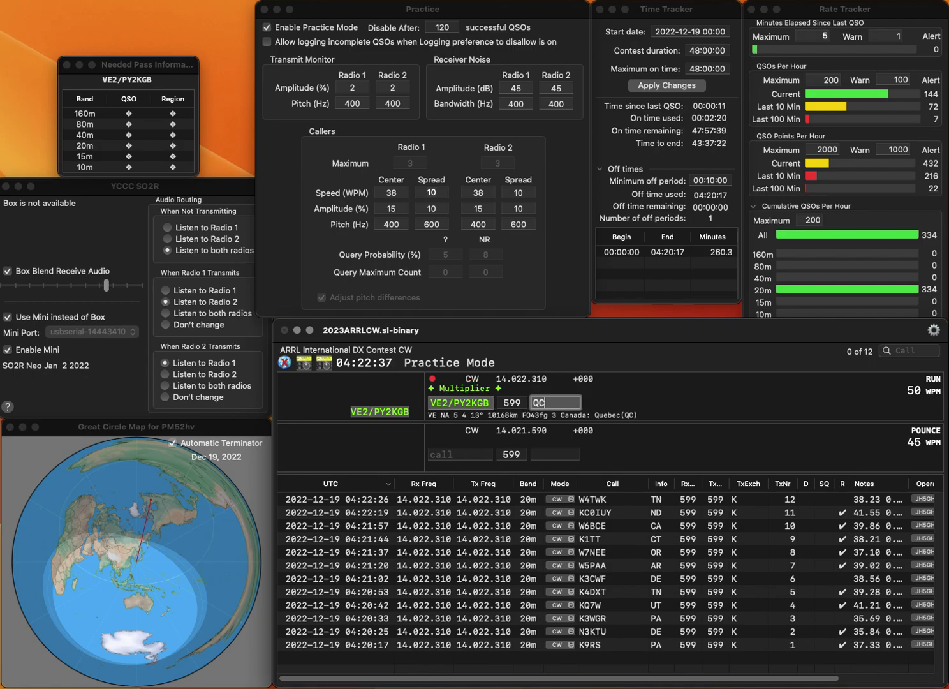
pyautogui.press('Return')
pyautogui.write('KPD')
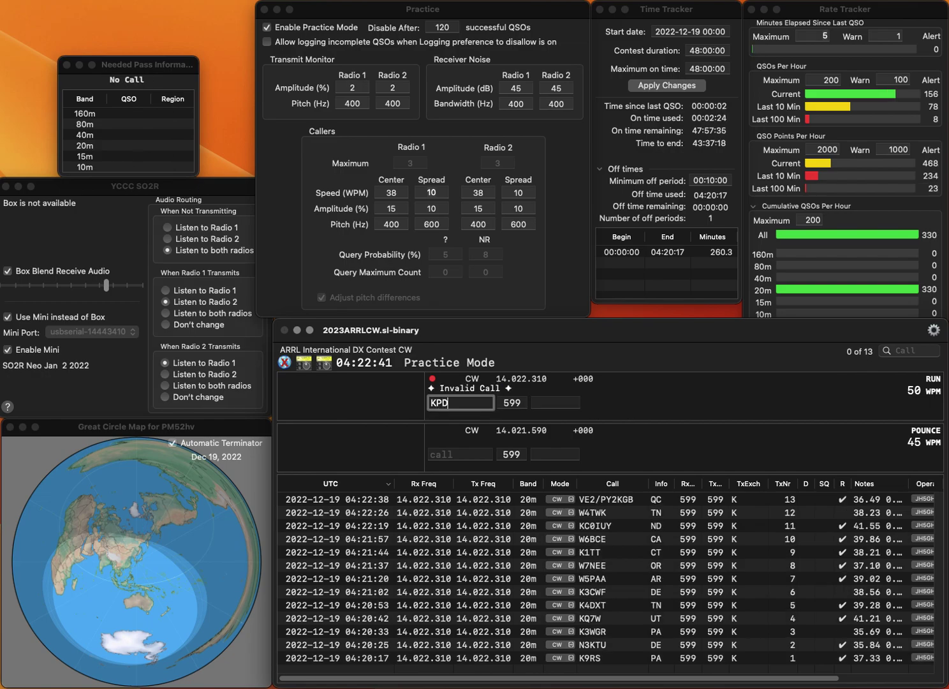
pyautogui.click(436, 402)
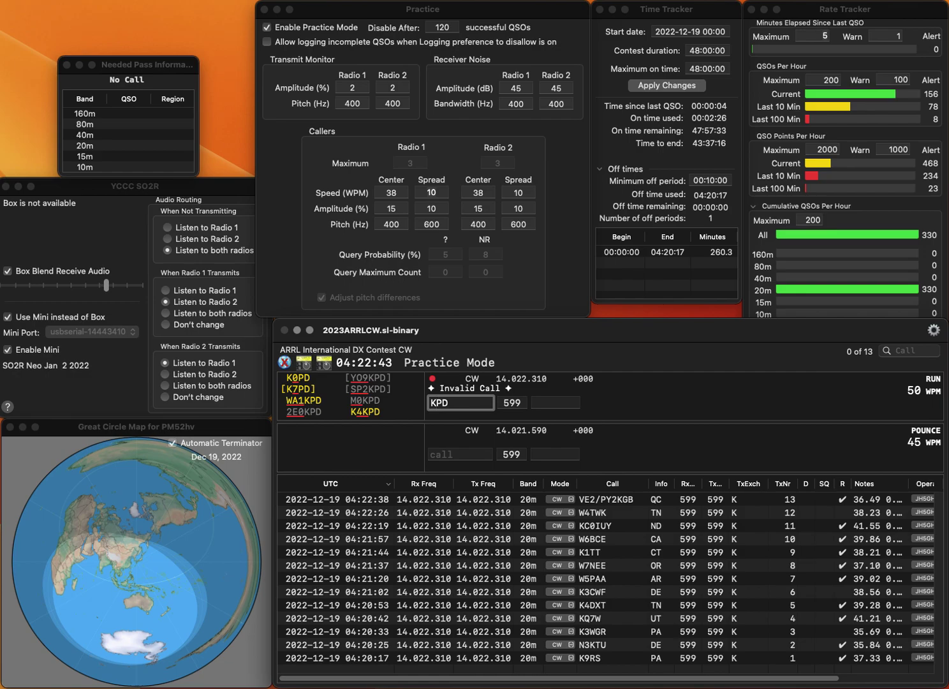
pyautogui.write('G7')
pyautogui.press('space')
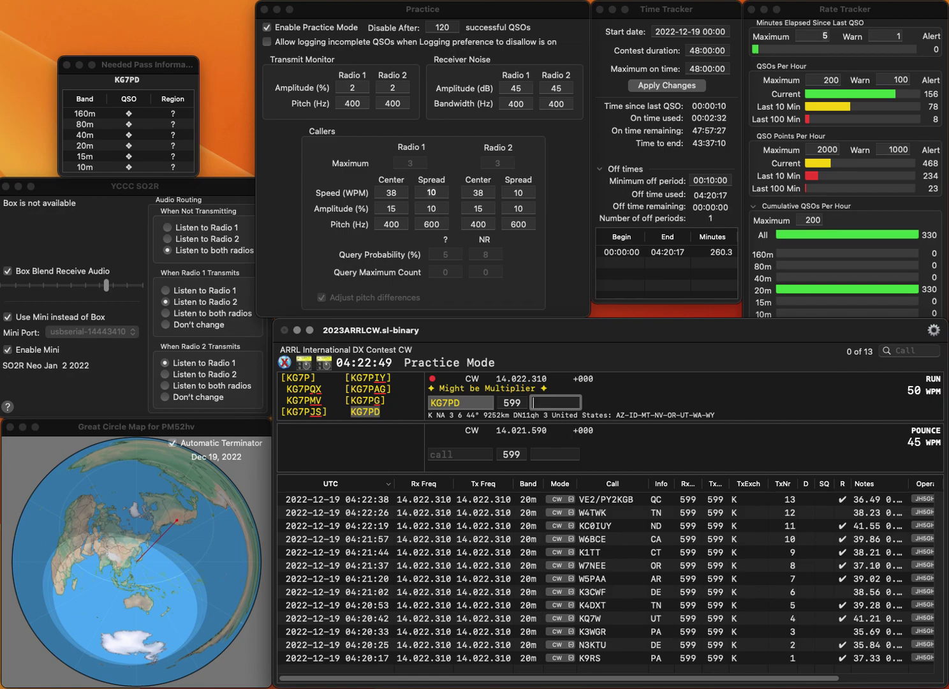
pyautogui.write('WY')
pyautogui.press('Return')
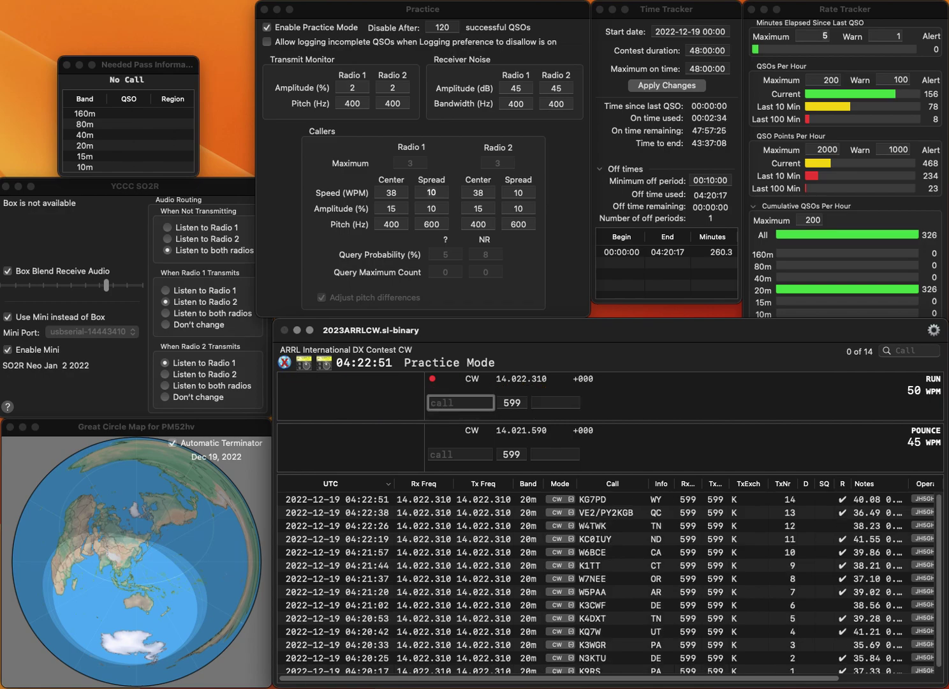
pyautogui.write('W100W')
pyautogui.press('space')
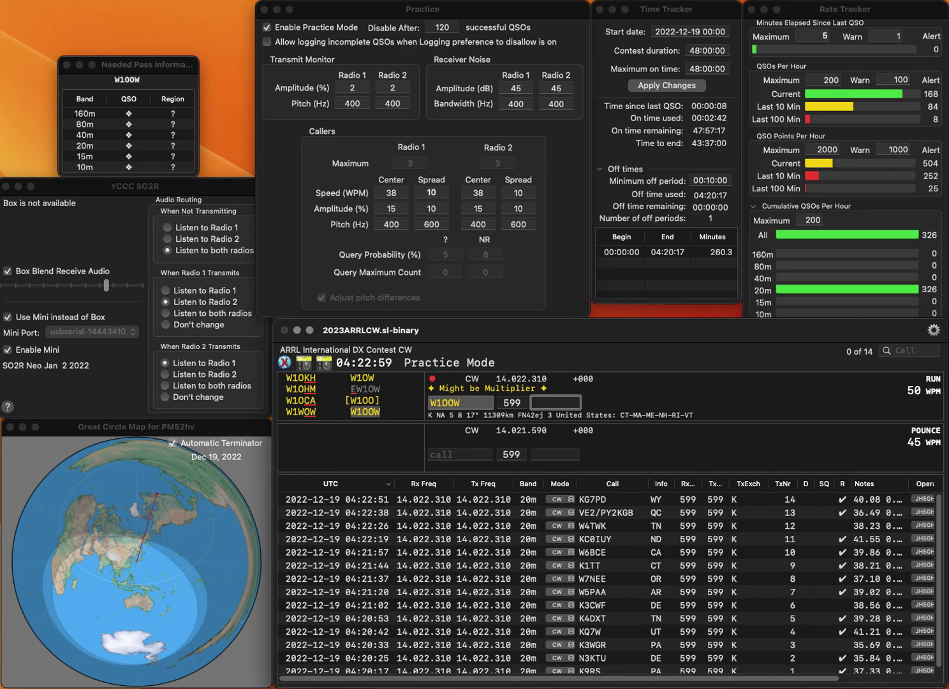
pyautogui.write('VT')
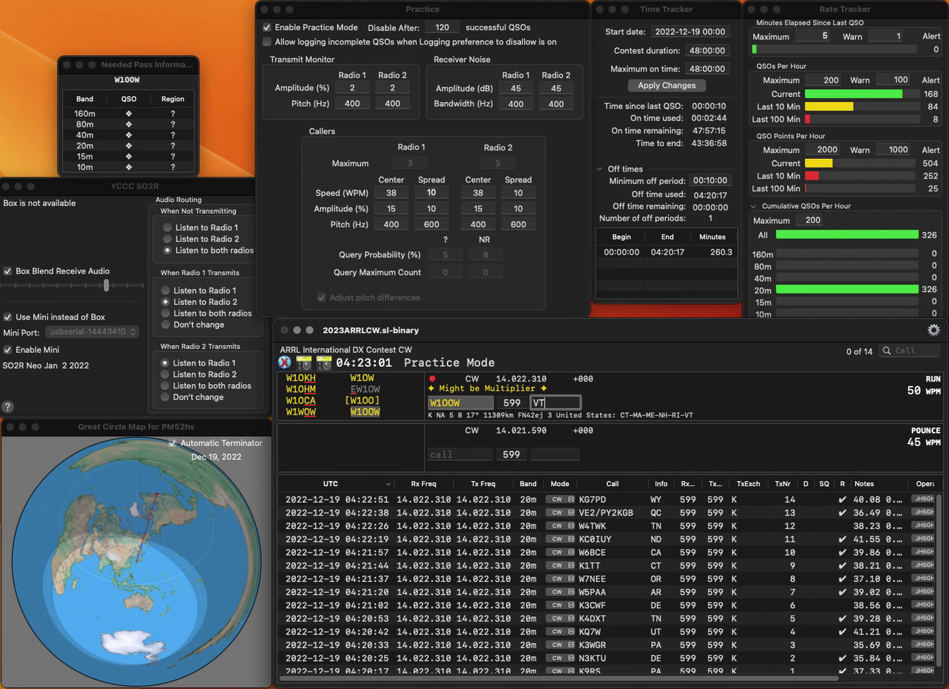
pyautogui.press('Return')
# Correct the run radio's call entry from KYN to K0ZN and log the contact with received exchange SD.
pyautogui.write('KYN')
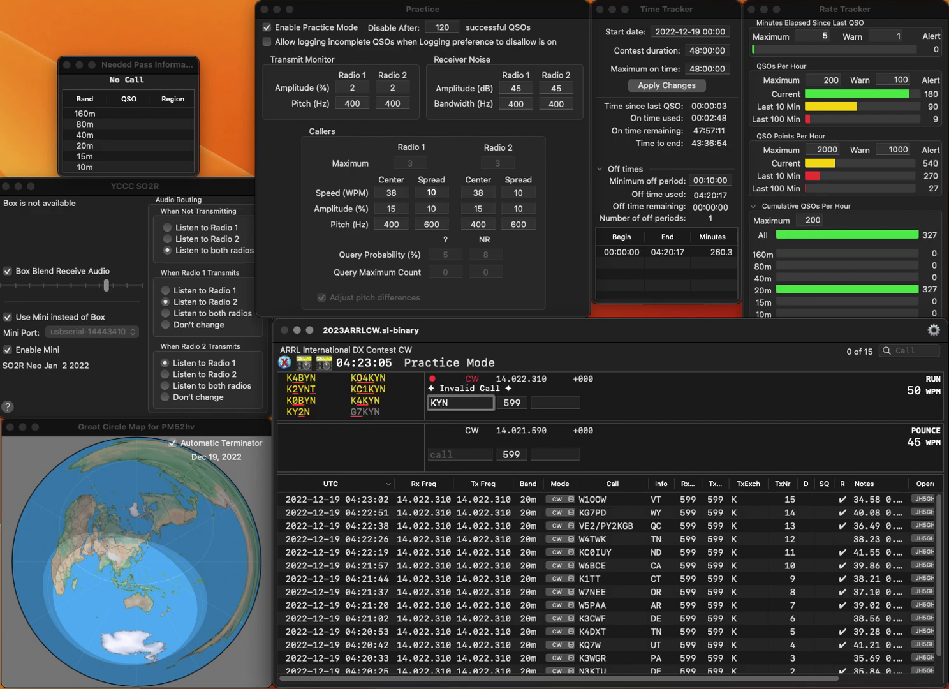
pyautogui.press('Left')
pyautogui.press('BackSpace')
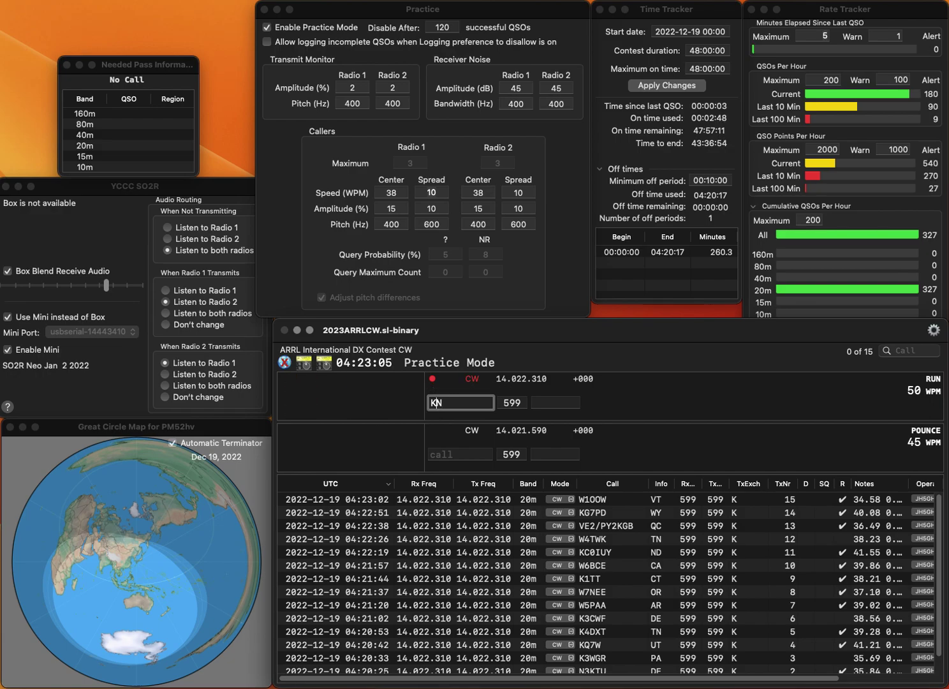
pyautogui.write('0Z')
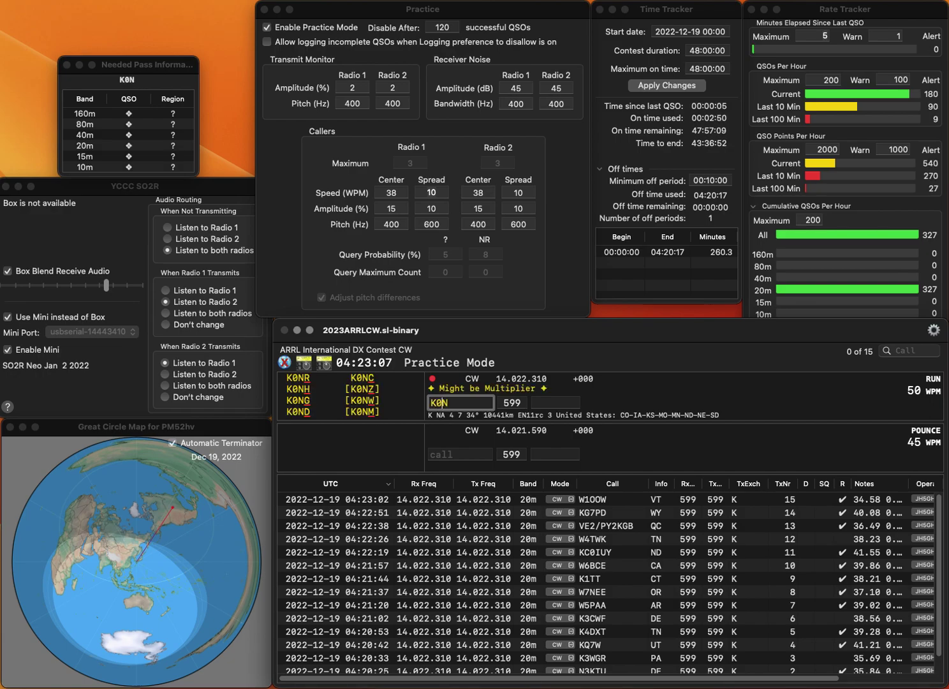
pyautogui.press('Tab')
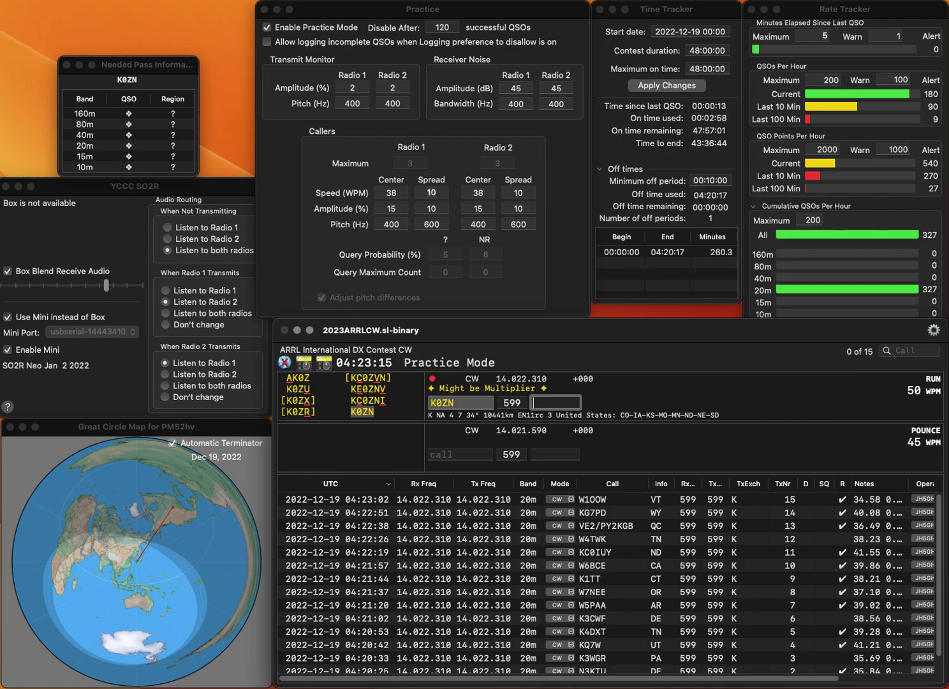
pyautogui.write('D')
pyautogui.write('S')
pyautogui.write('D')
pyautogui.press('Return')
# Enter NC4GO on the run radio, correct the call to NC4ZO and log the contact with received exchange FL.
pyautogui.write('NC')
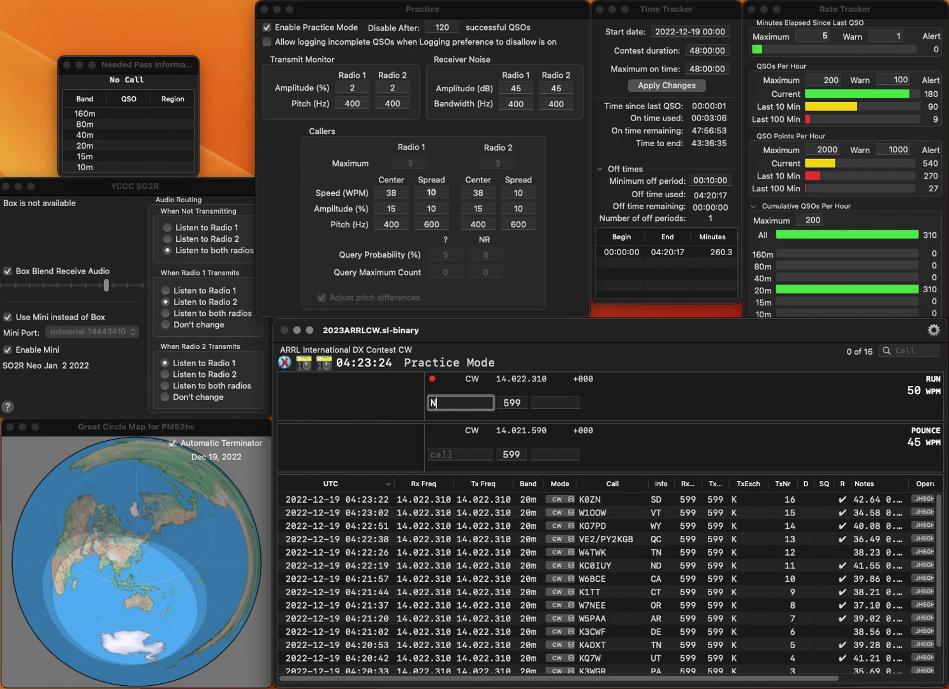
pyautogui.write('4GO')
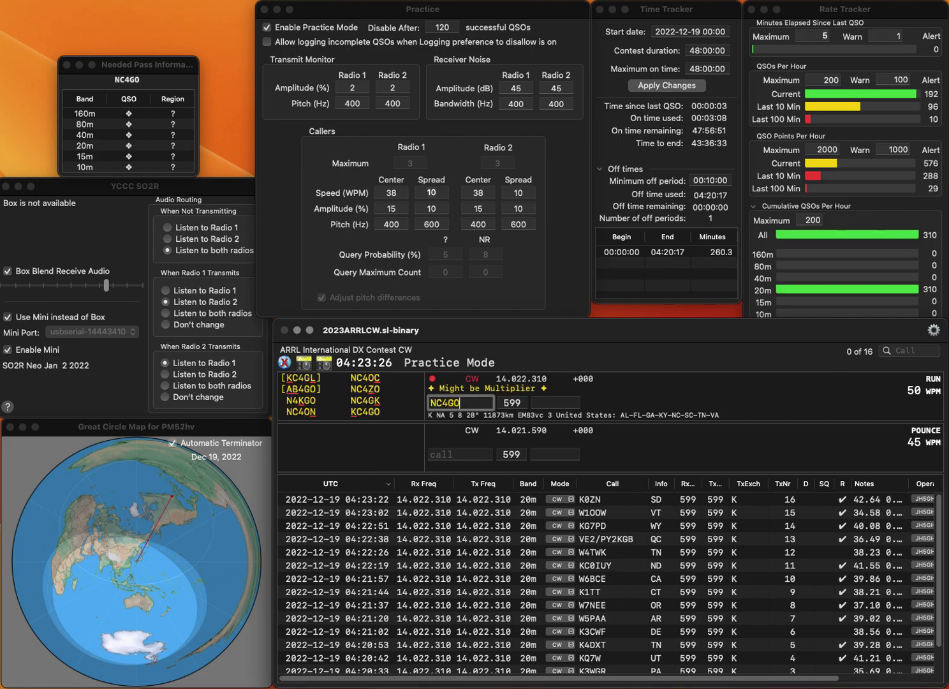
pyautogui.click(448, 403)
pyautogui.press('Delete')
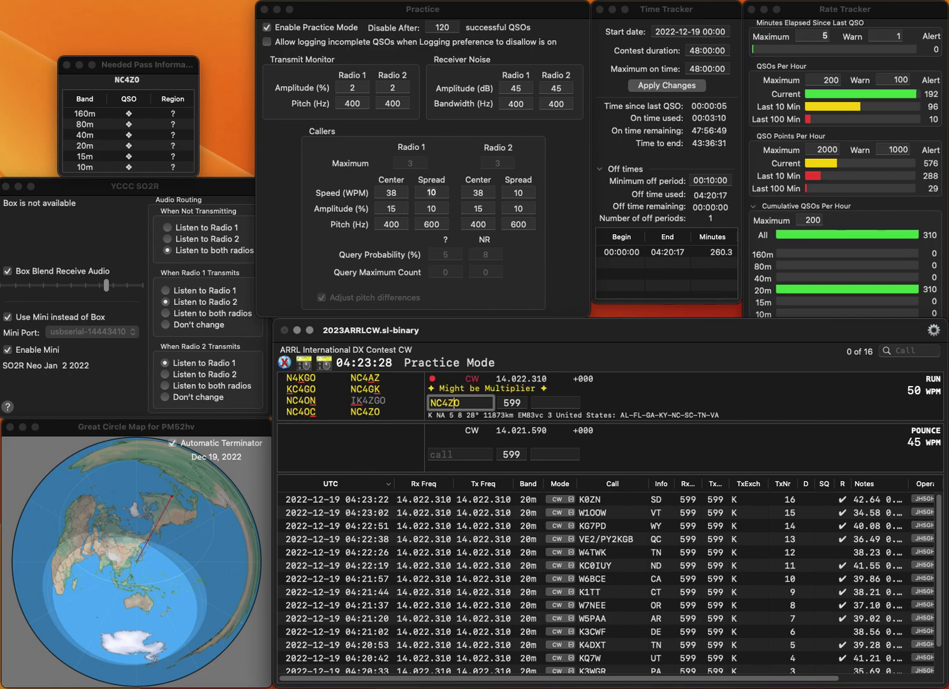
pyautogui.write('Z')
pyautogui.press('Tab')
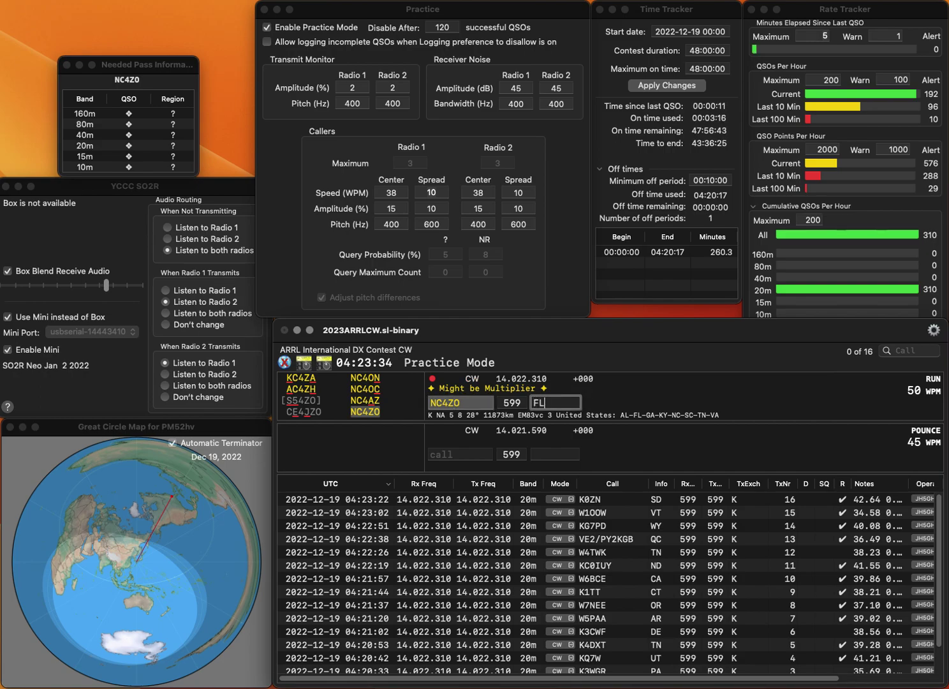
pyautogui.press('Return')
pyautogui.write('W6WU')
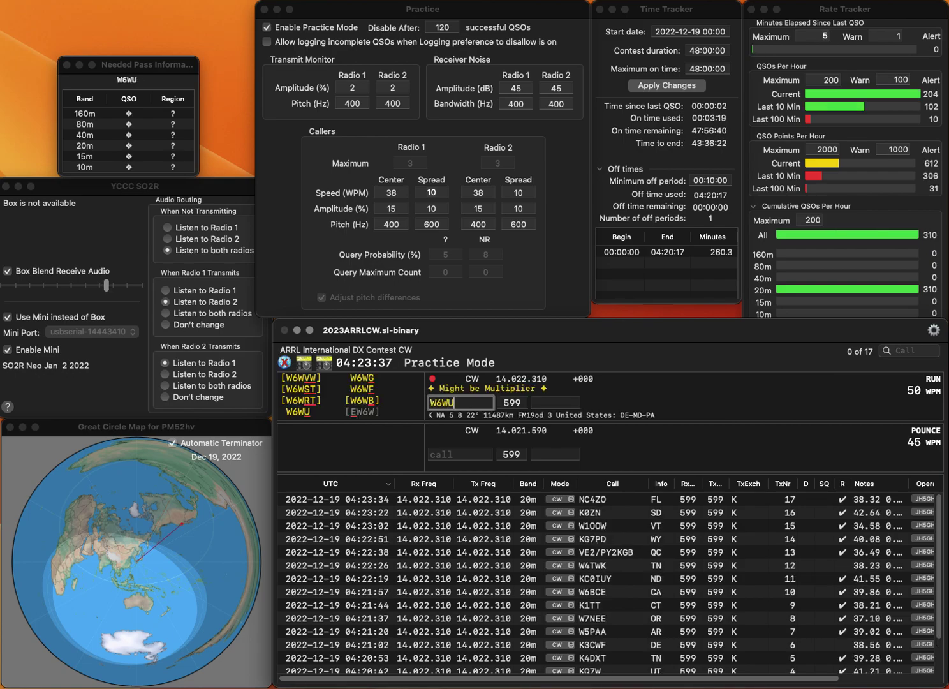
pyautogui.press('space')
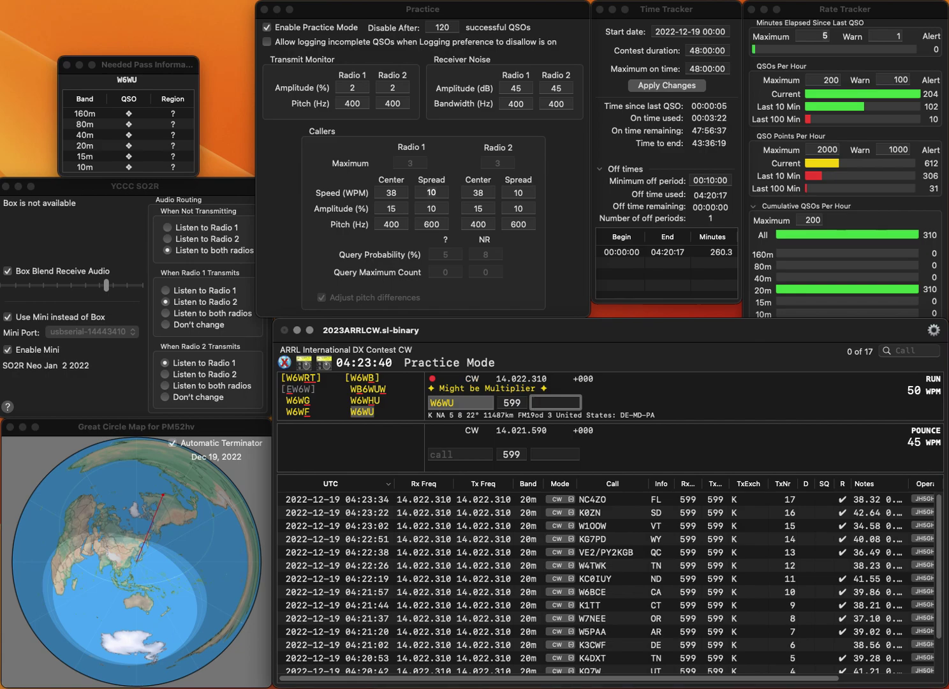
pyautogui.write('E')
pyautogui.press('Return')
# Log a contact with WR5U on the run radio with received exchange MS.
pyautogui.write('WR5U')
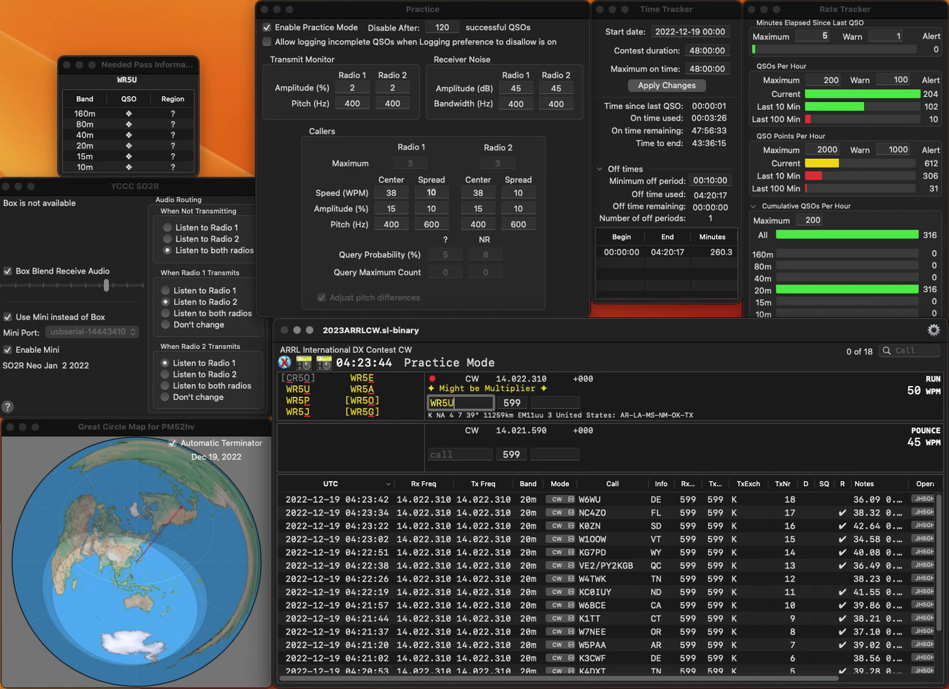
pyautogui.press('Return')
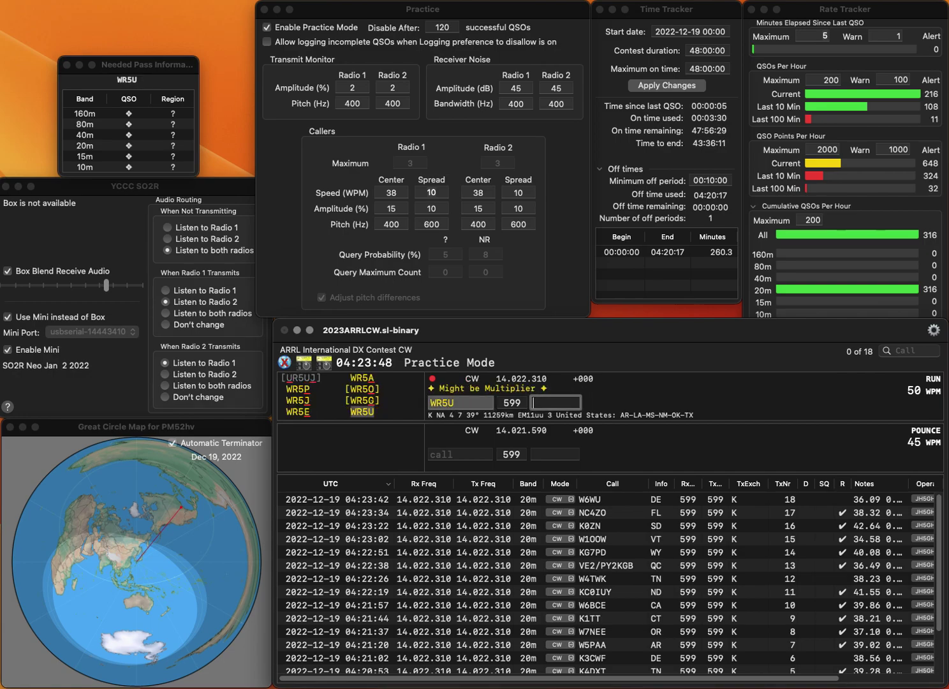
pyautogui.write('MS')
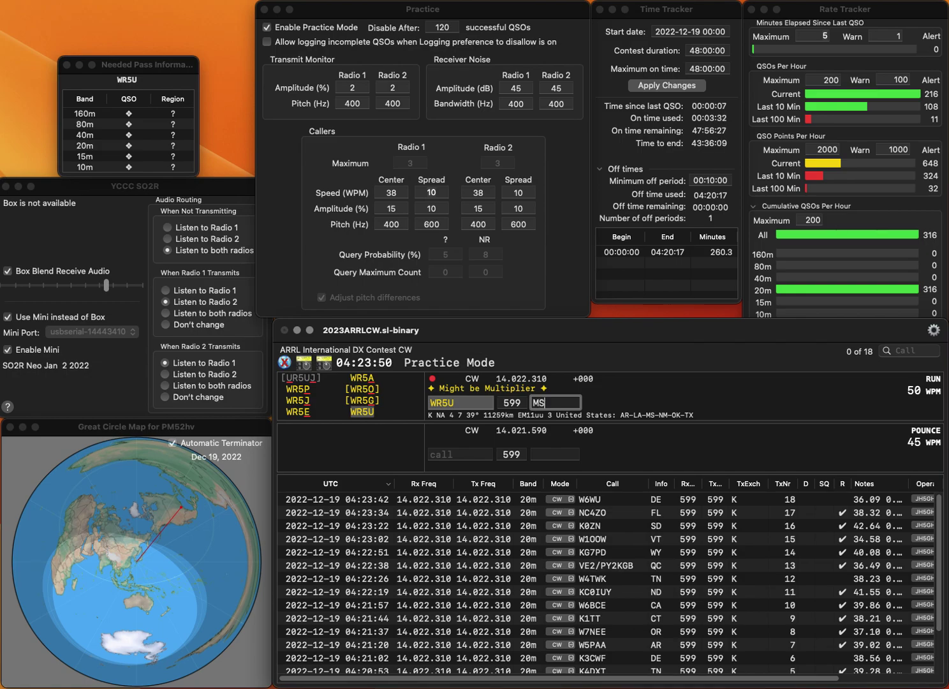
pyautogui.press('Return')
pyautogui.write('NR3DE')
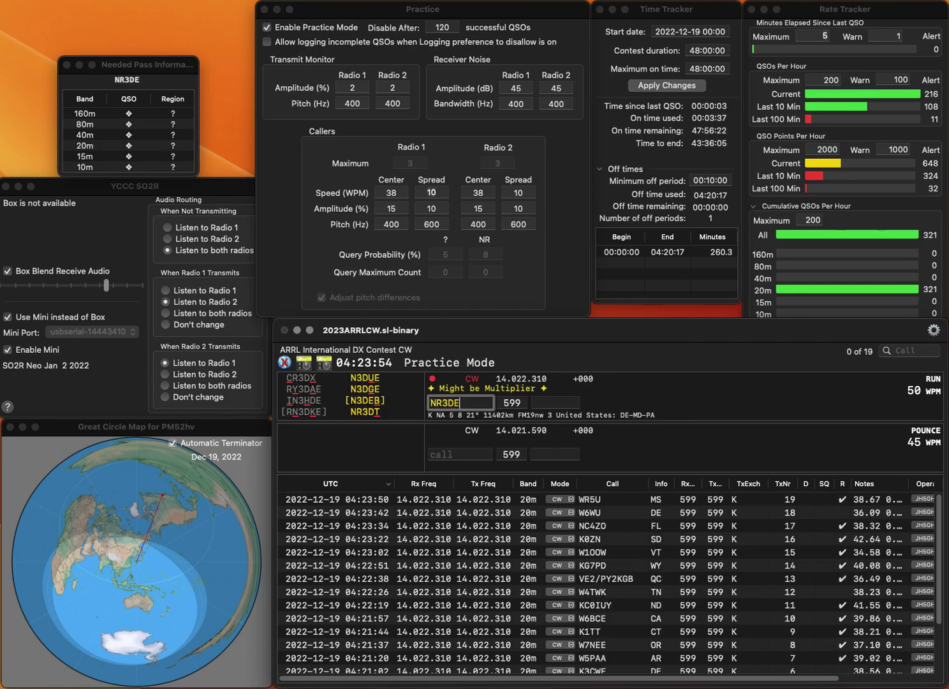
pyautogui.press('BackSpace')
pyautogui.write('T')
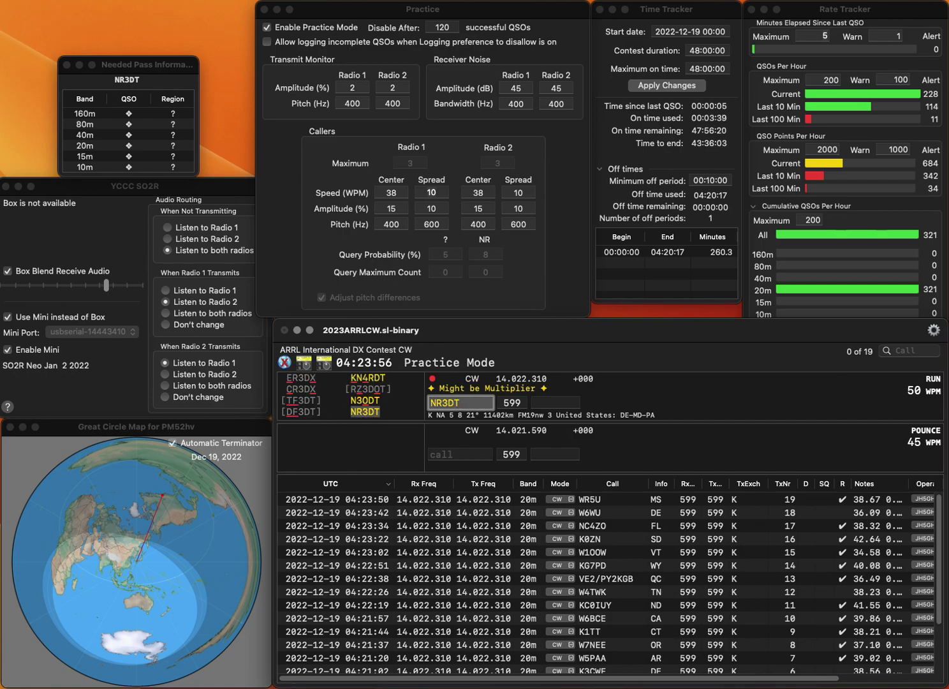
pyautogui.press('Return')
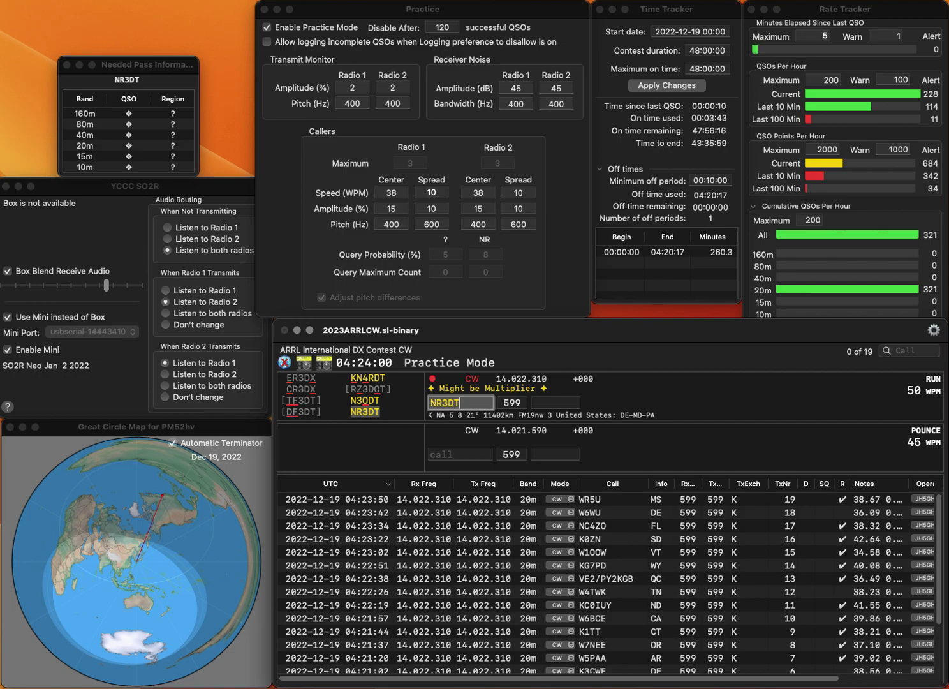
pyautogui.press('Tab')
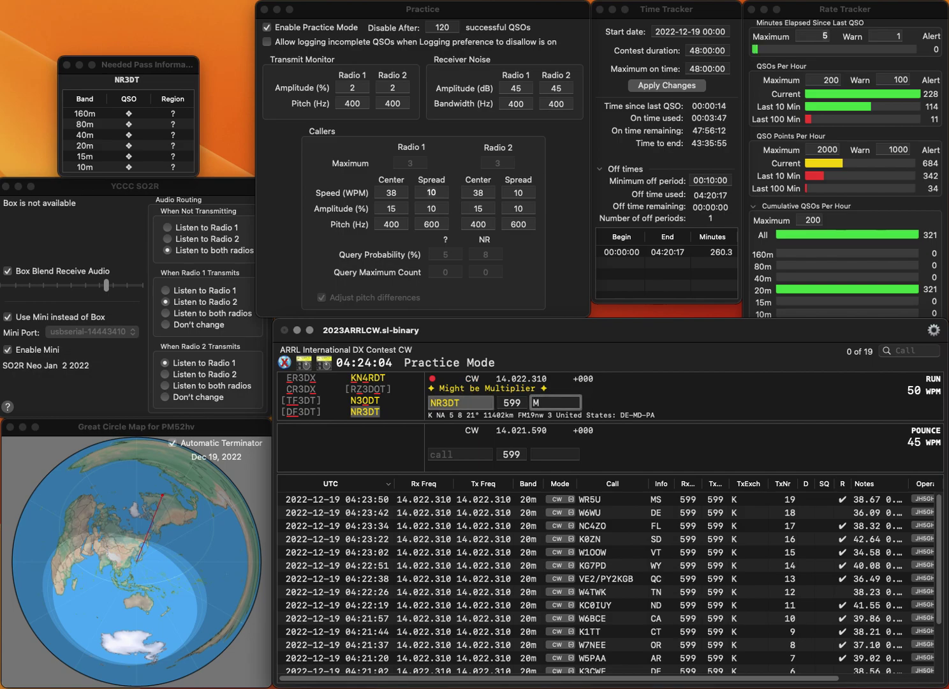
pyautogui.write('D')
pyautogui.press('Return')
pyautogui.write('N7')
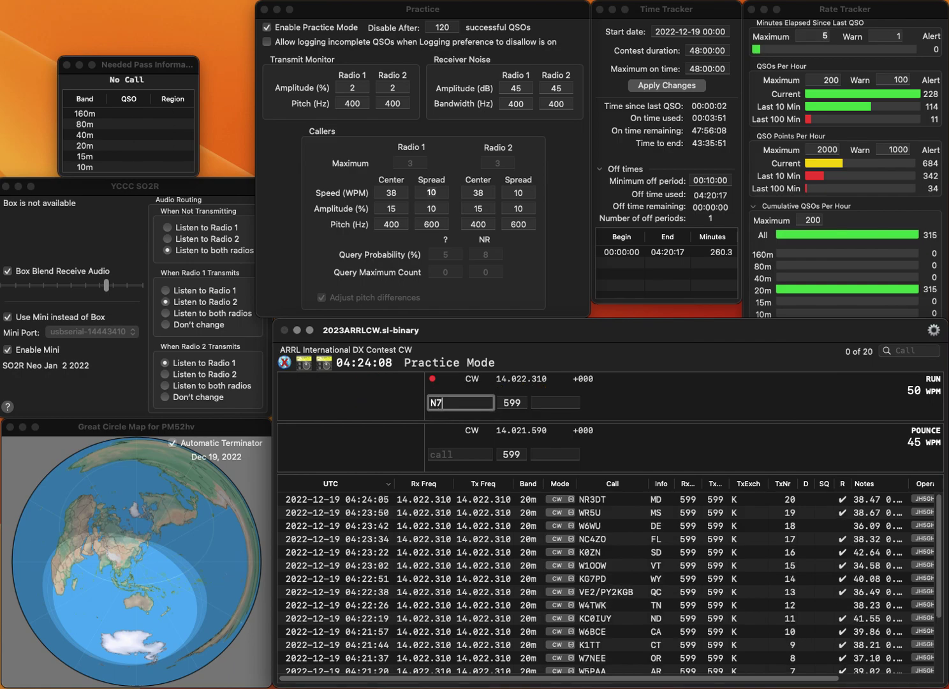
pyautogui.write('AGE')
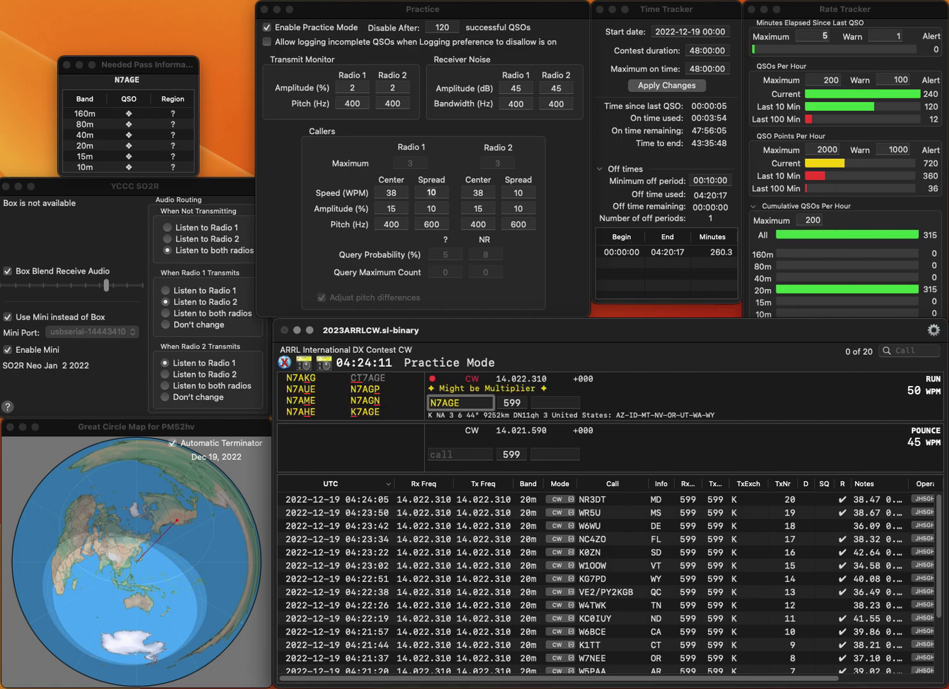
pyautogui.press('Left')
pyautogui.press('BackSpace')
pyautogui.write('Z')
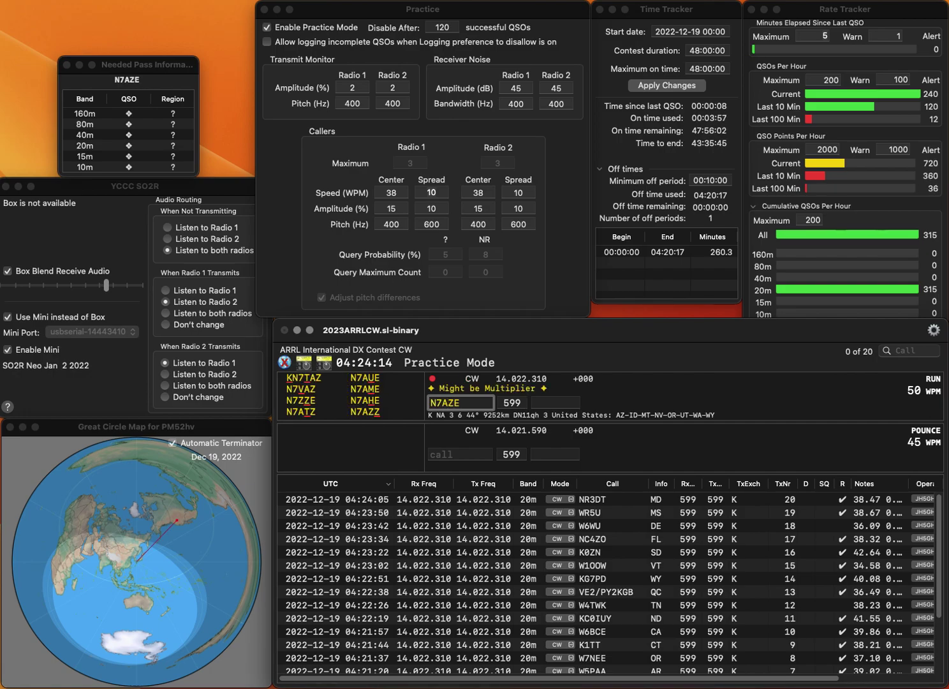
pyautogui.press('BackSpace')
pyautogui.write('M')
pyautogui.press('space')
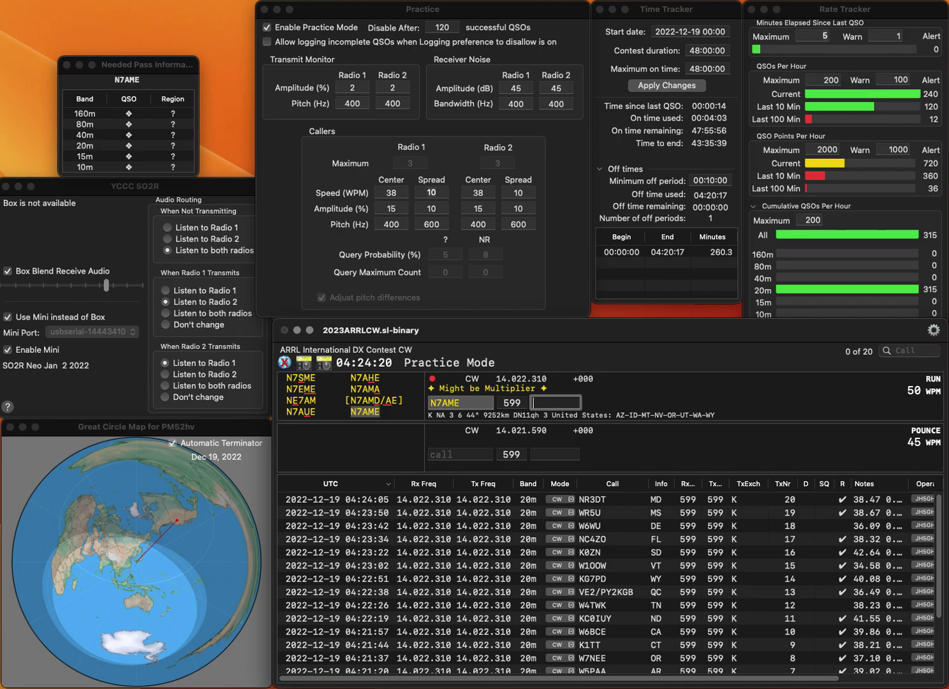
pyautogui.write('UT')
pyautogui.press('Return')
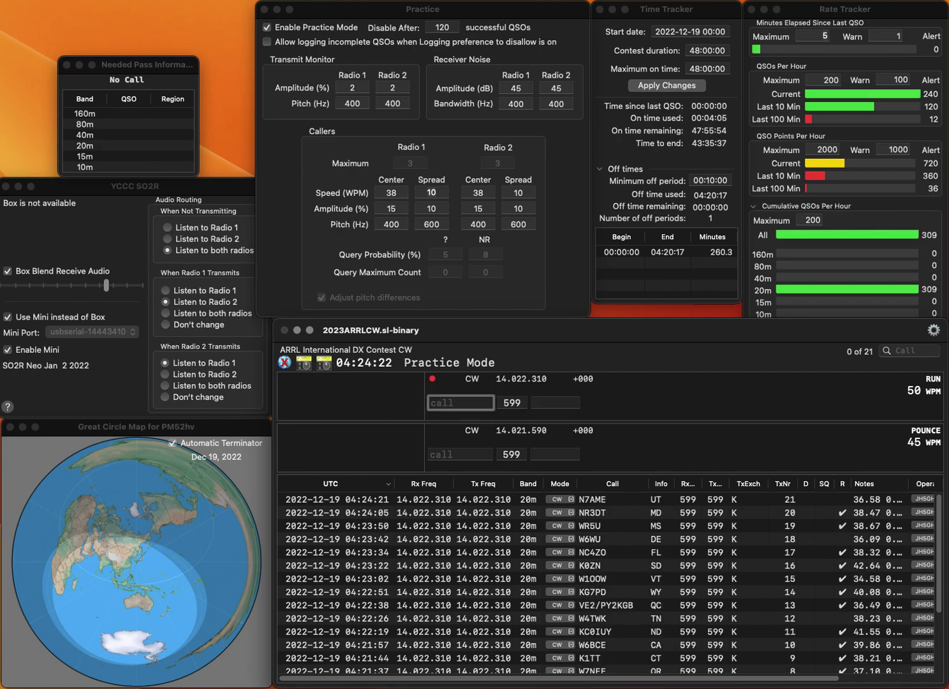
pyautogui.write('KF4')
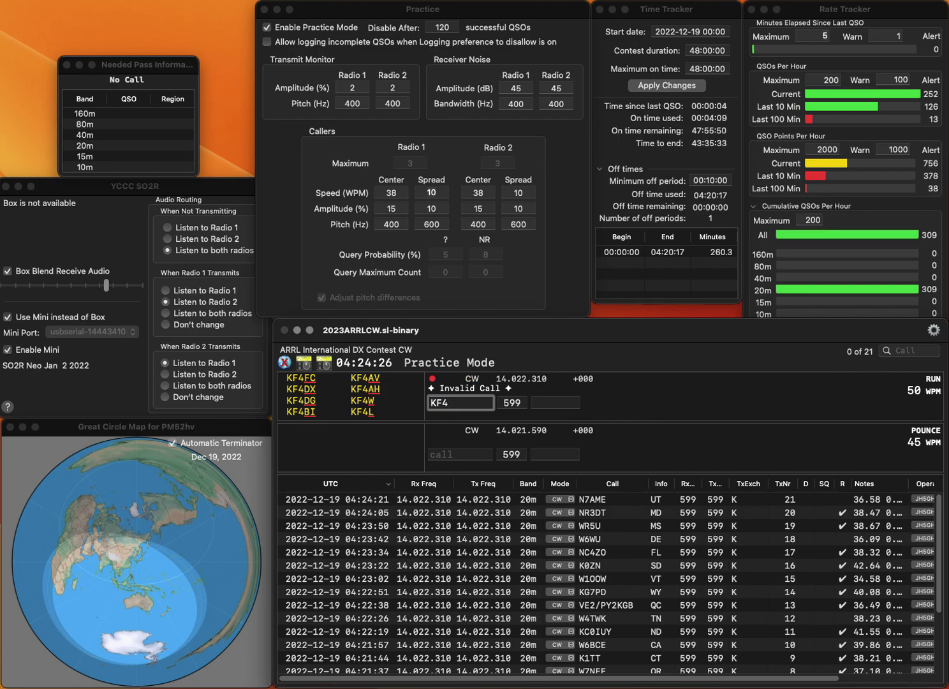
pyautogui.write('ECG')
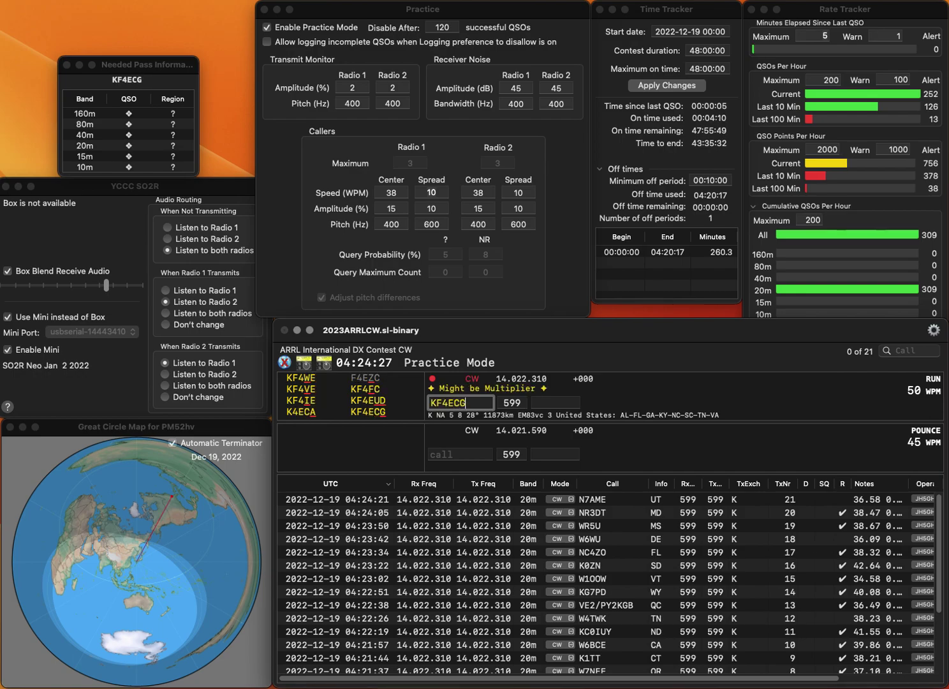
pyautogui.press('space')
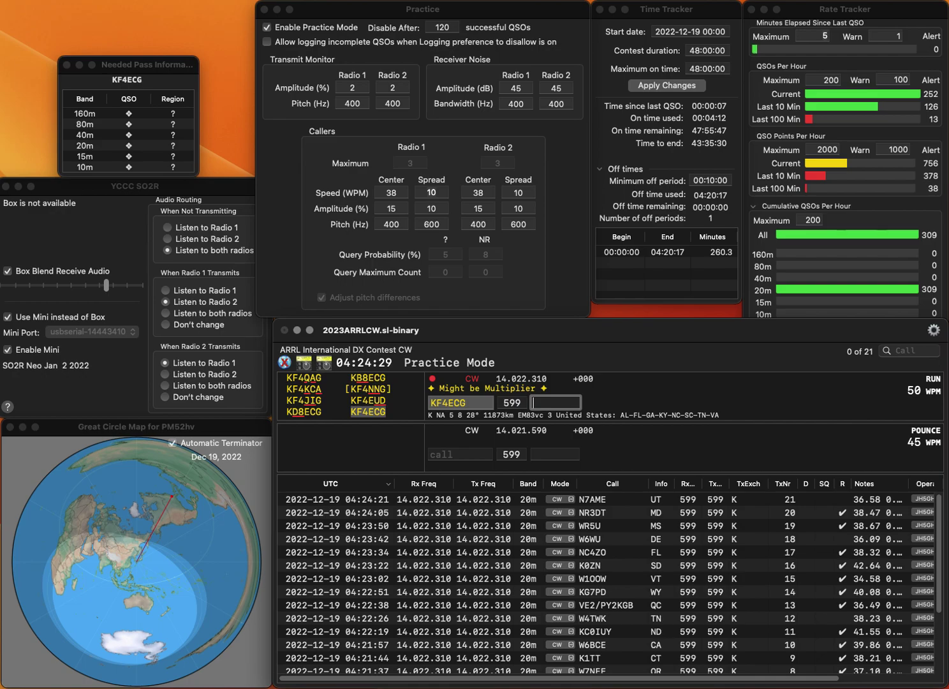
pyautogui.write('FL')
pyautogui.press('Return')
# Log a contact with W9MWI on the run radio with received exchange WI.
pyautogui.write('W9MW')
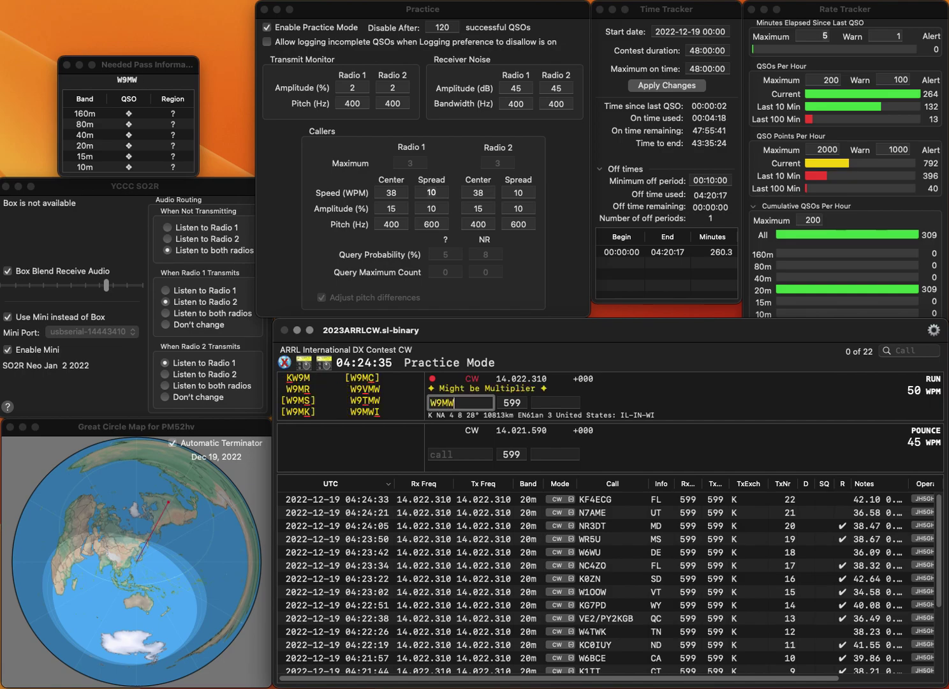
pyautogui.write('I')
pyautogui.press('Return')
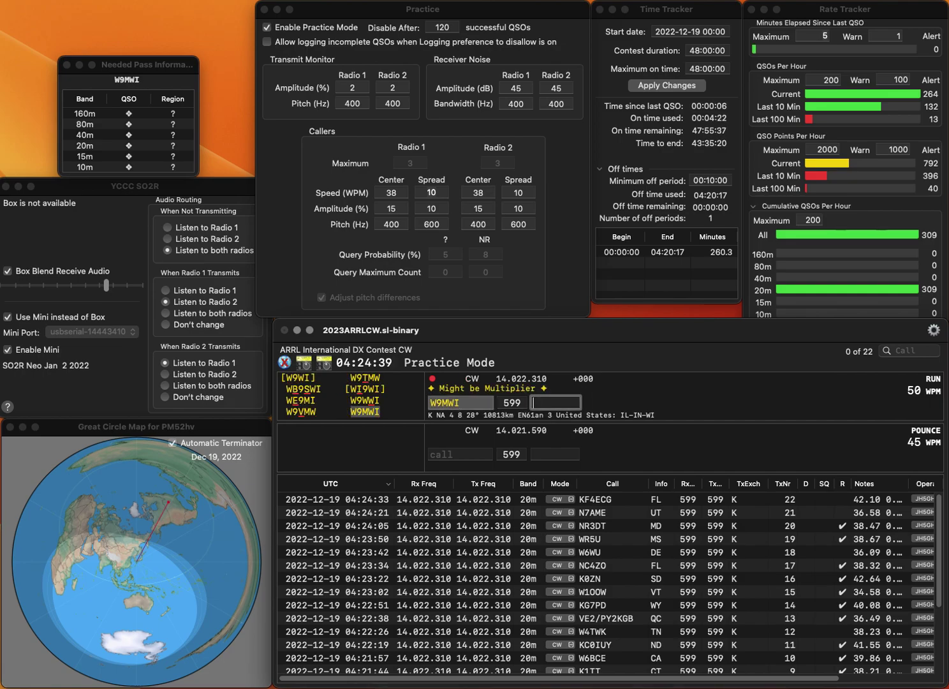
pyautogui.write('I')
pyautogui.press('Return')
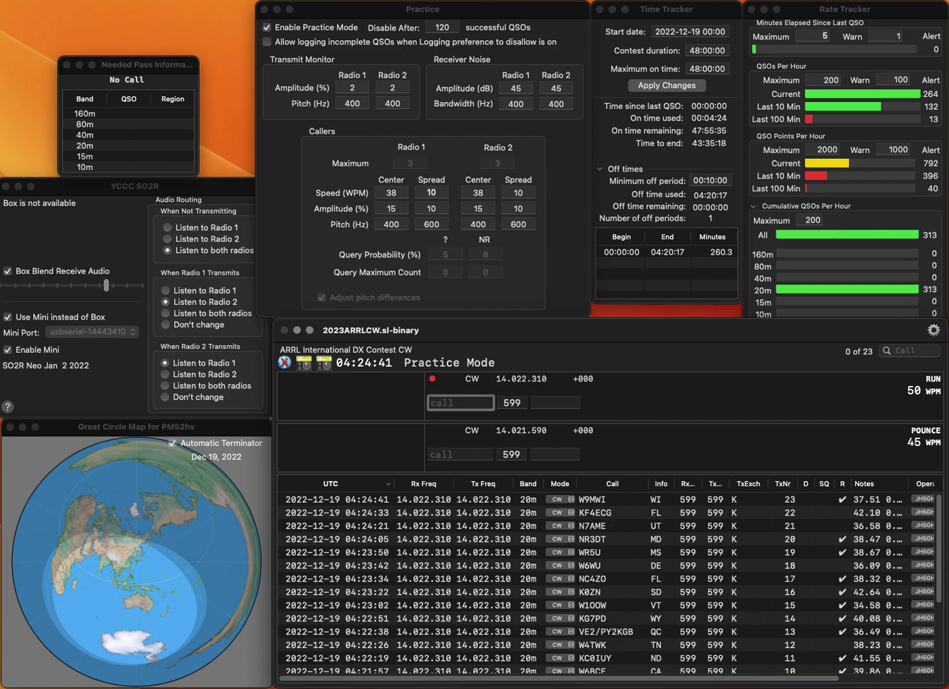
pyautogui.write('N0TYE')
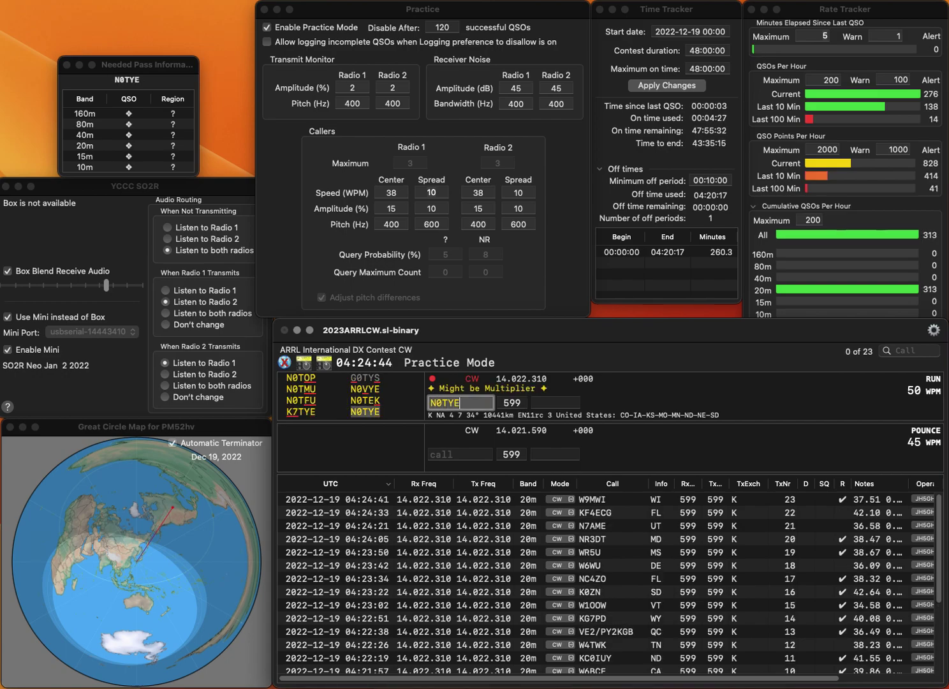
pyautogui.press('Return')
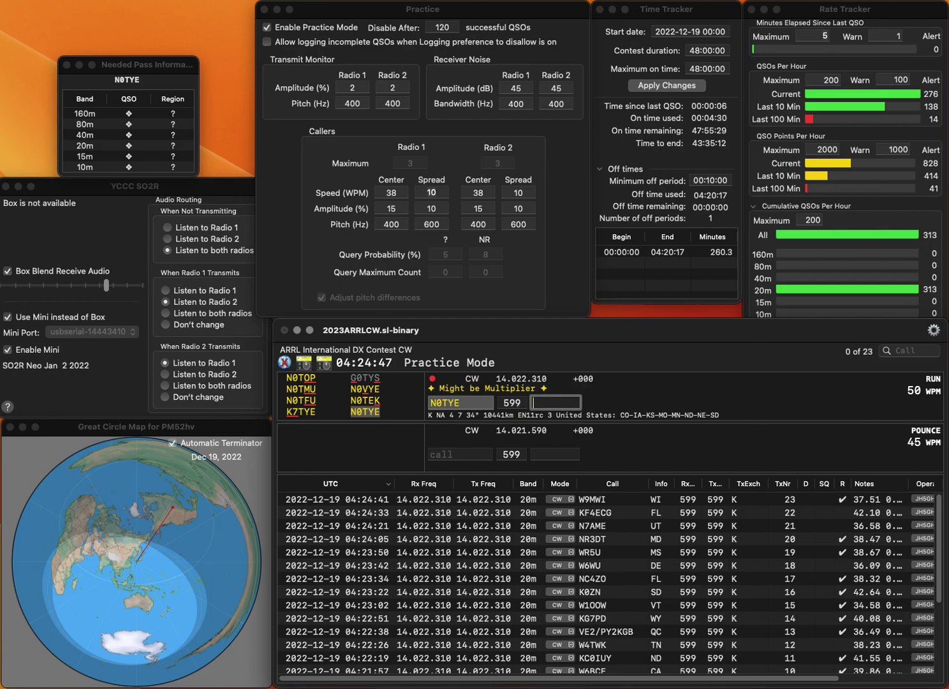
pyautogui.write('ND')
pyautogui.press('Return')
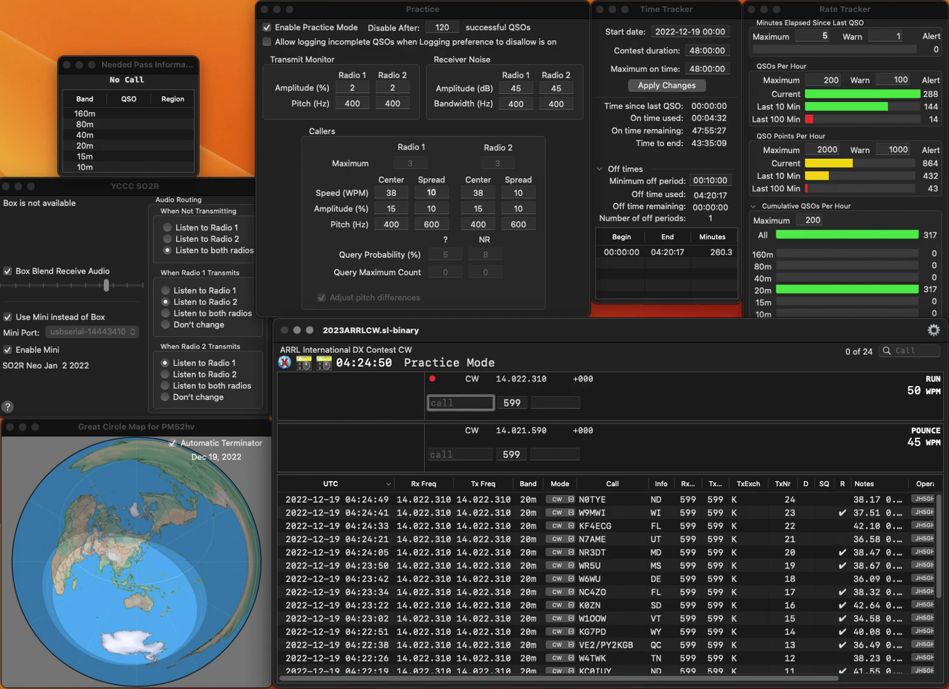
# Log a contact with W0DZ on the run radio with received exchange MO.
pyautogui.write('W0DZ')
pyautogui.press('space')
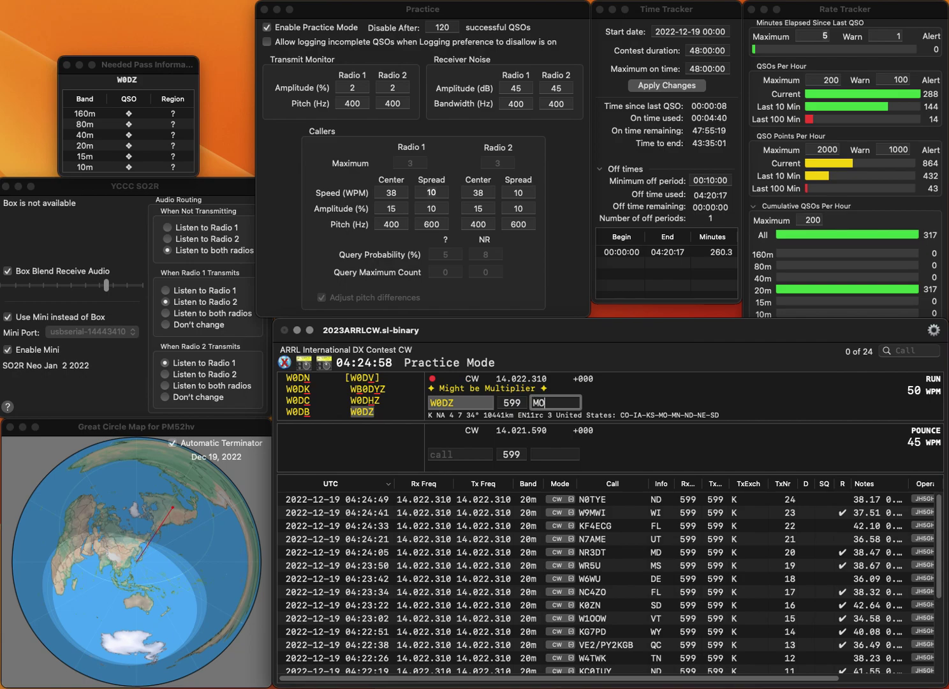
pyautogui.press('Return')
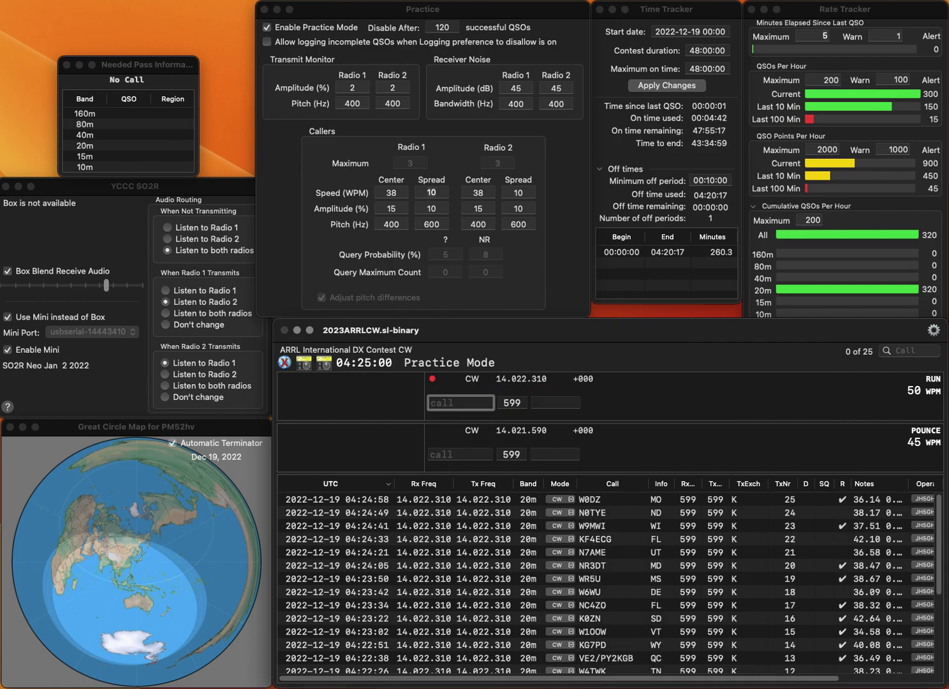
pyautogui.write('3EPM')
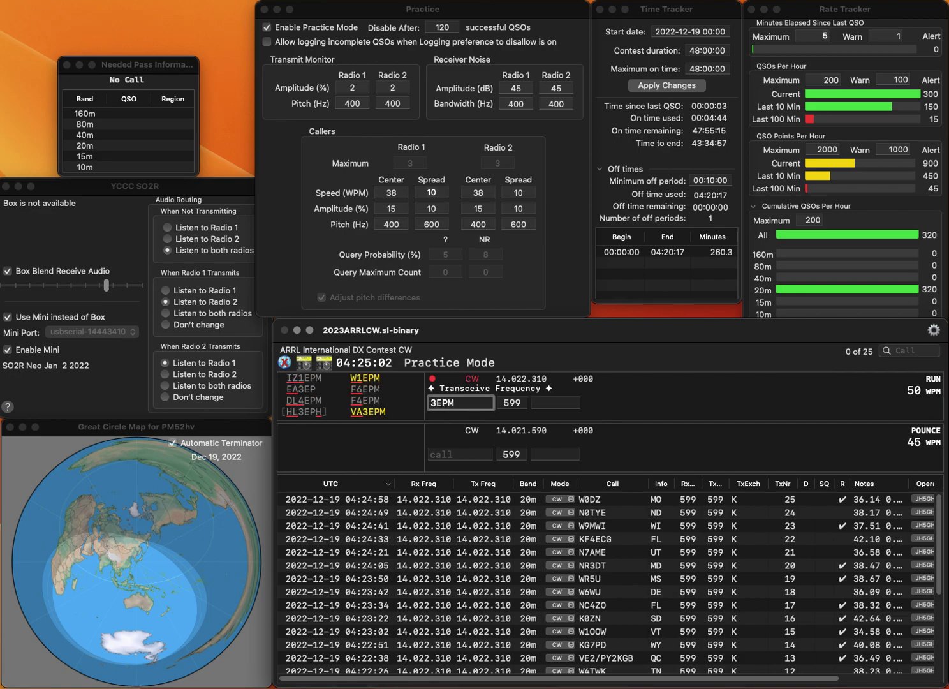
pyautogui.write('V')
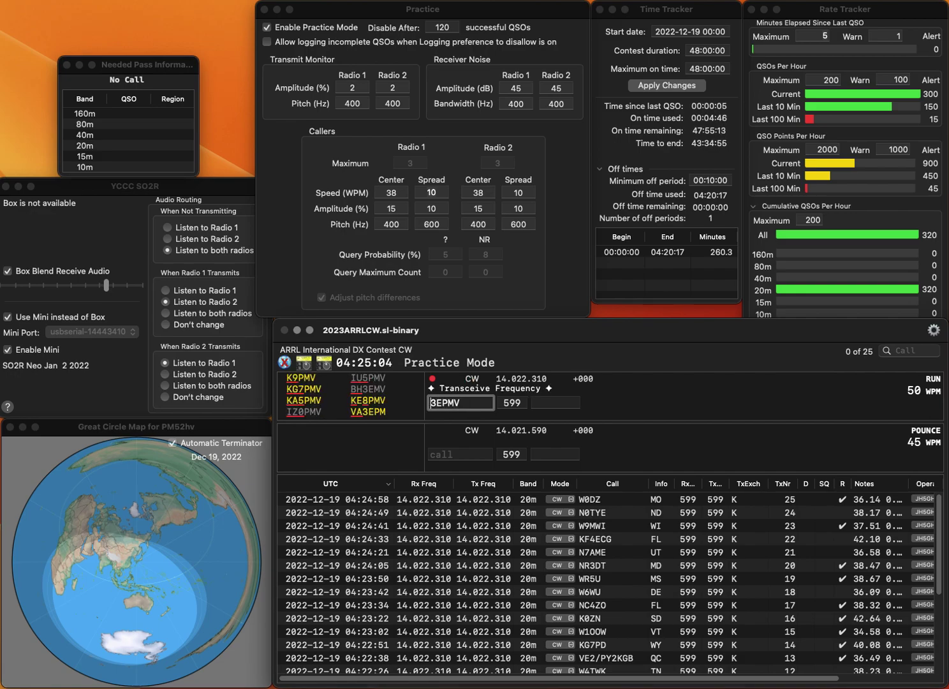
pyautogui.press('BackSpace')
pyautogui.press('Home')
pyautogui.write('VA')
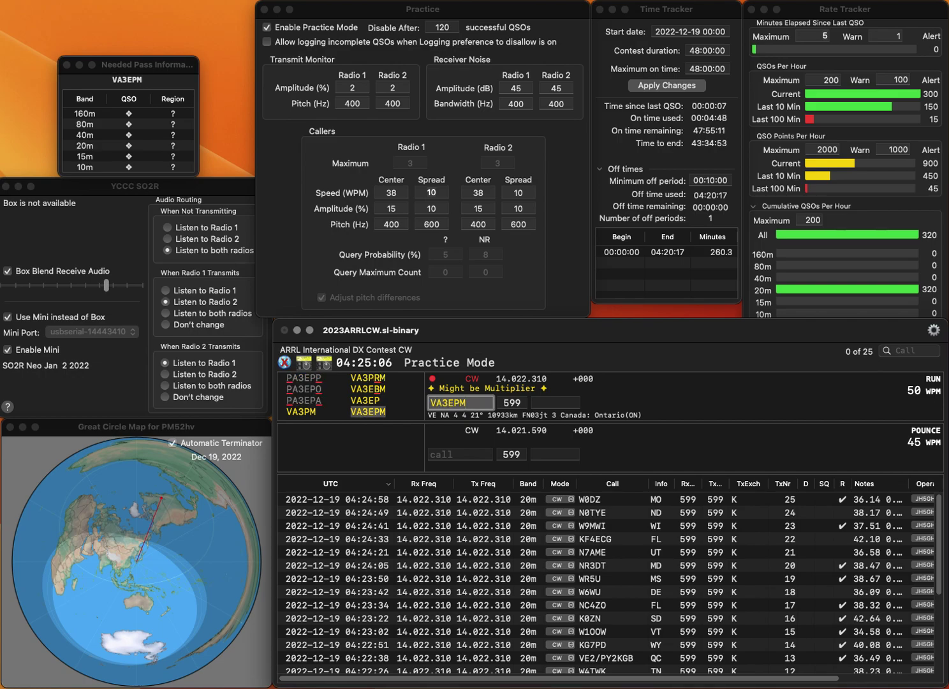
pyautogui.press('Tab')
pyautogui.write('ON')
pyautogui.press('Return')
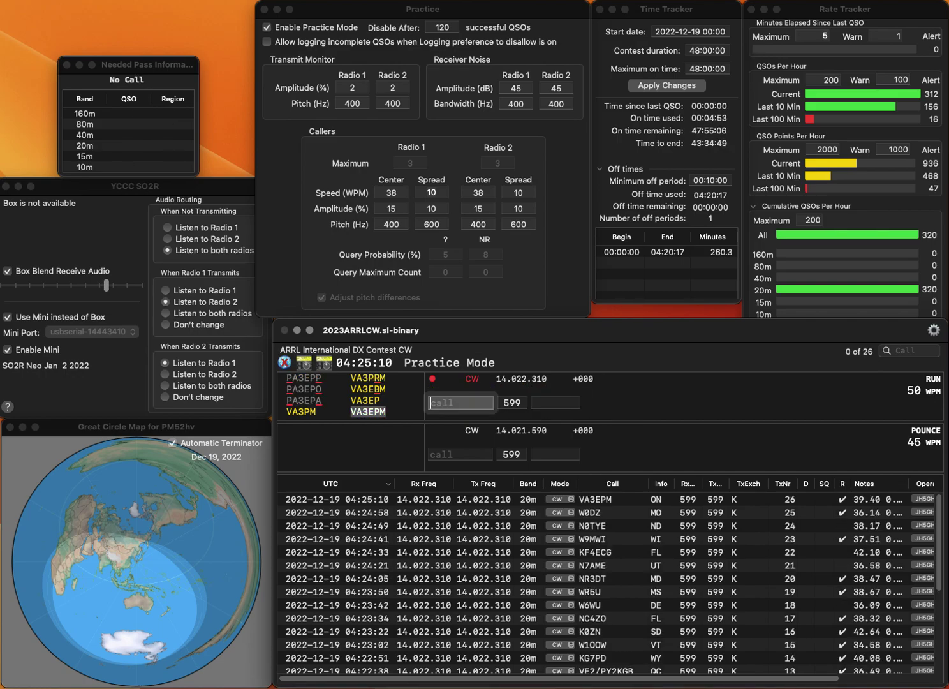
# Log a contact with N3AM on the run radio with received exchange MD.
pyautogui.write('N3AM')
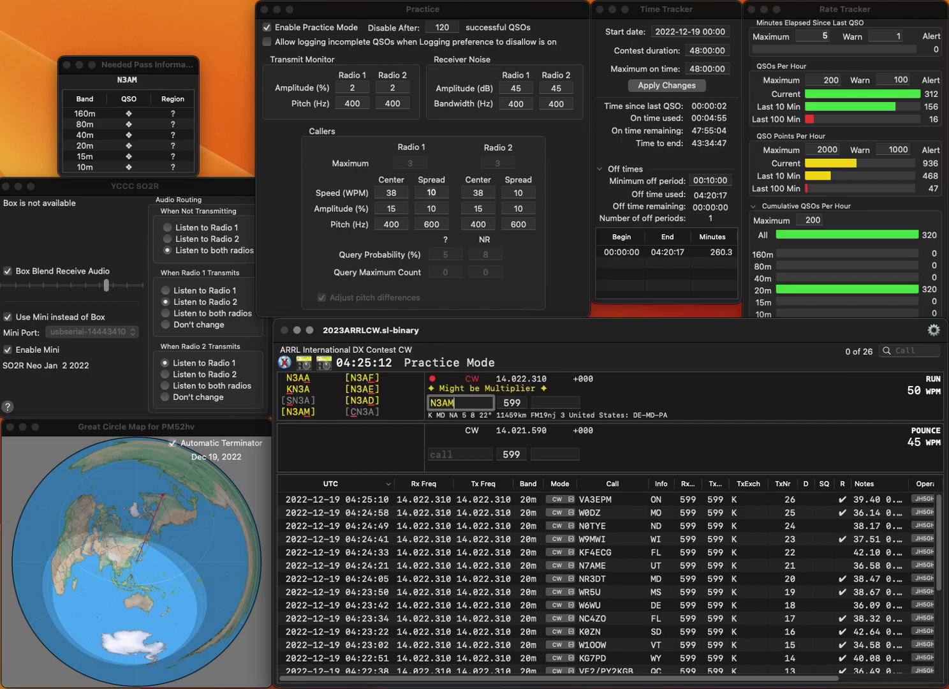
pyautogui.press('Tab')
pyautogui.write('MD')
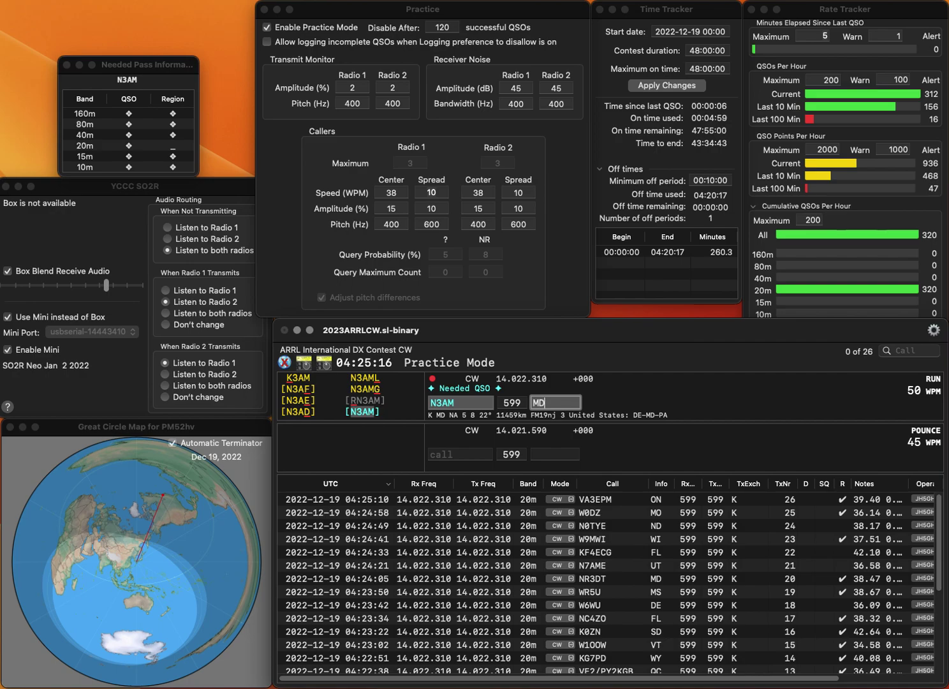
pyautogui.press('Return')
pyautogui.write('N9AQ')
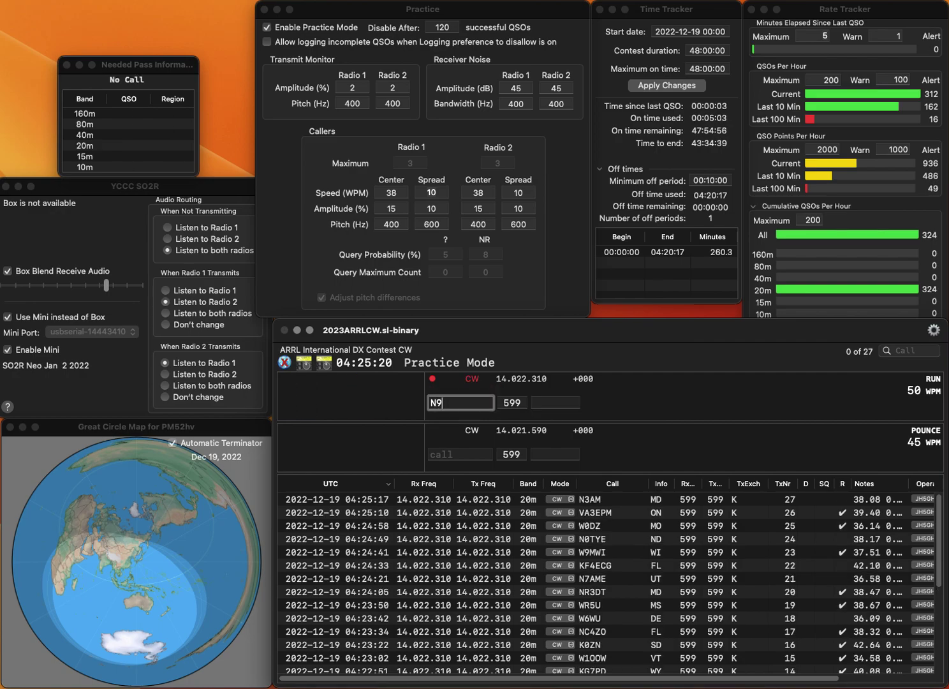
pyautogui.click(449, 404)
pyautogui.press('BackSpace')
pyautogui.write('WQ')
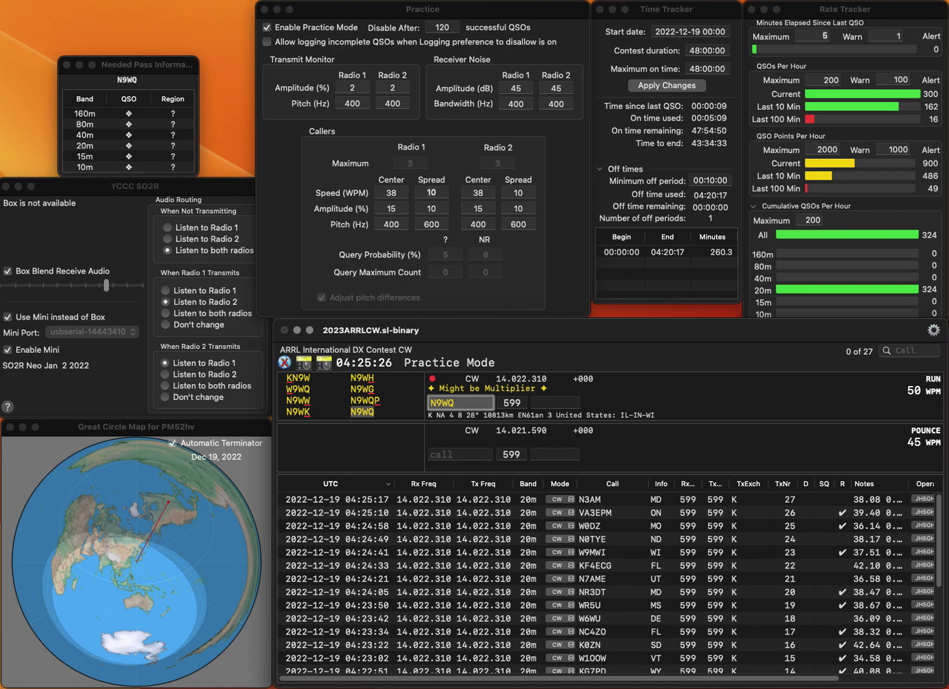
pyautogui.press('Tab')
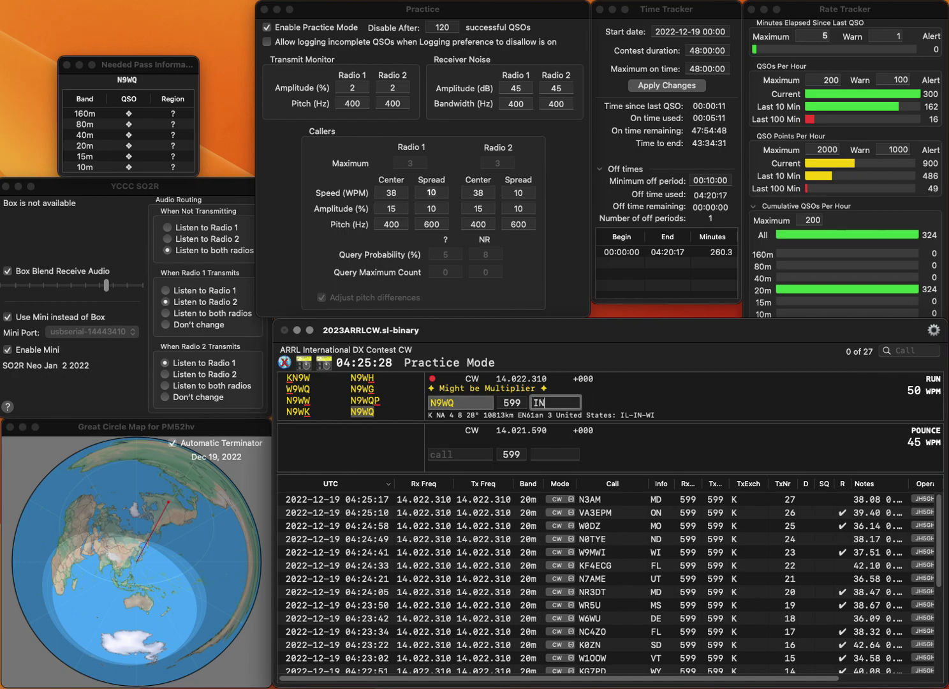
pyautogui.press('Return')
# Log a contact with AC1HF on the run radio with received exchange RI.
pyautogui.write('AC')
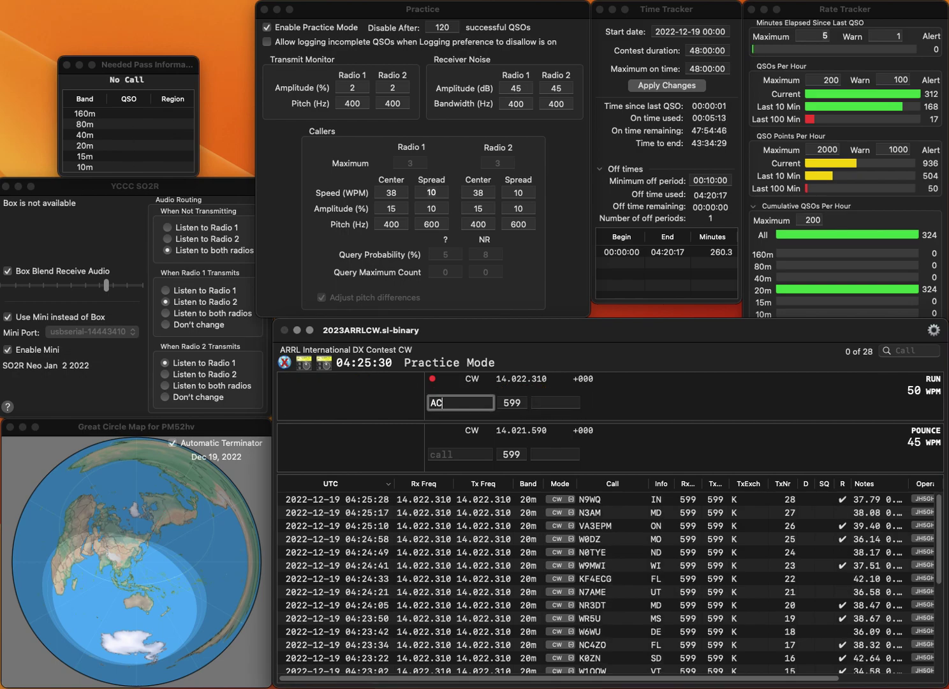
pyautogui.write('1HF')
pyautogui.press('Tab')
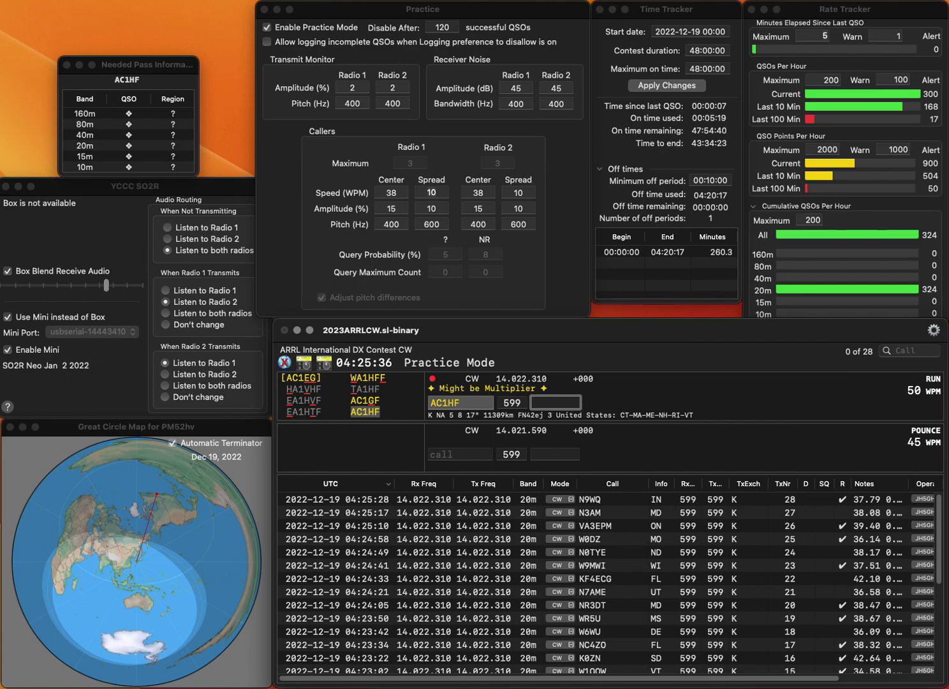
pyautogui.press('Return')
pyautogui.write('N7')
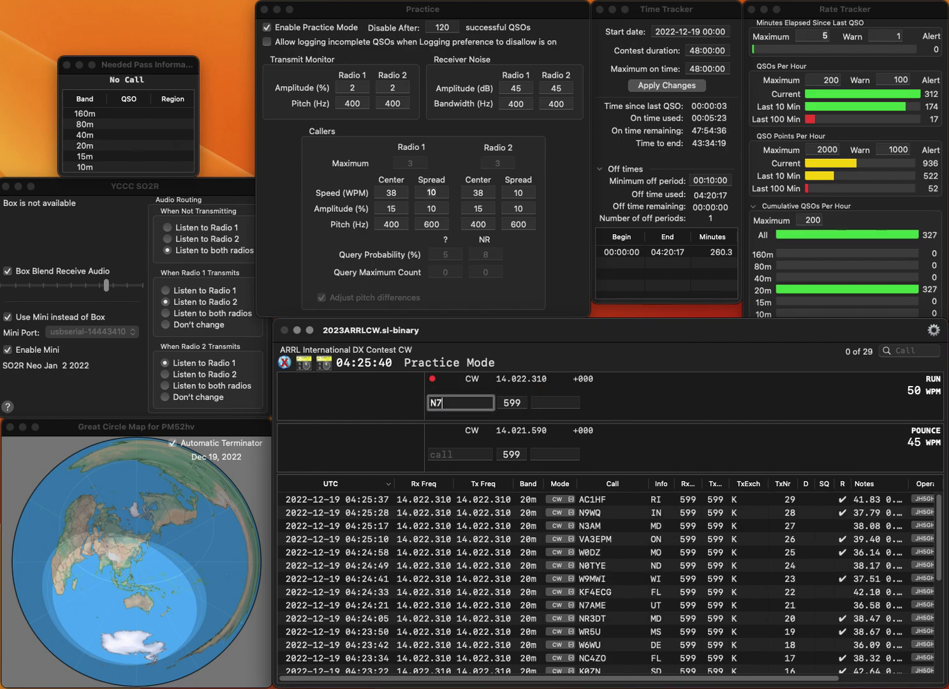
pyautogui.write('TWB')
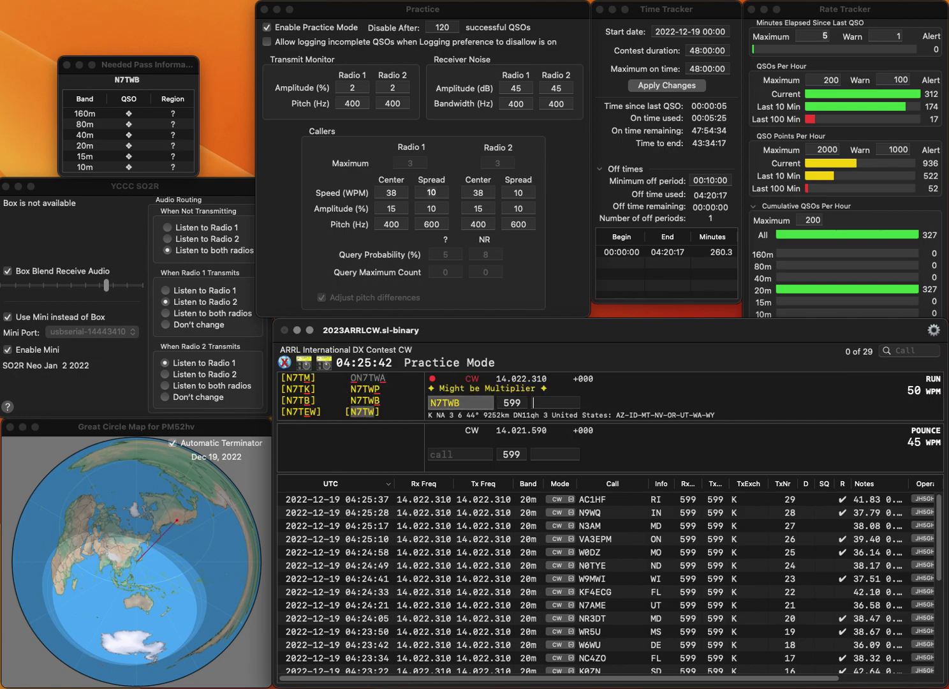
pyautogui.press('Return')
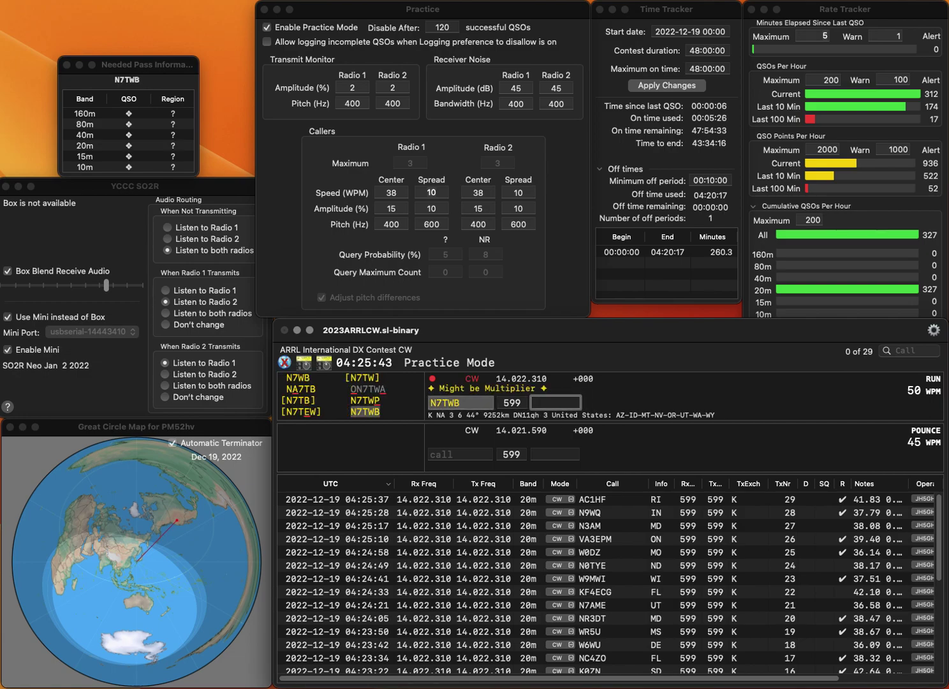
pyautogui.write('NV')
pyautogui.press('Return')
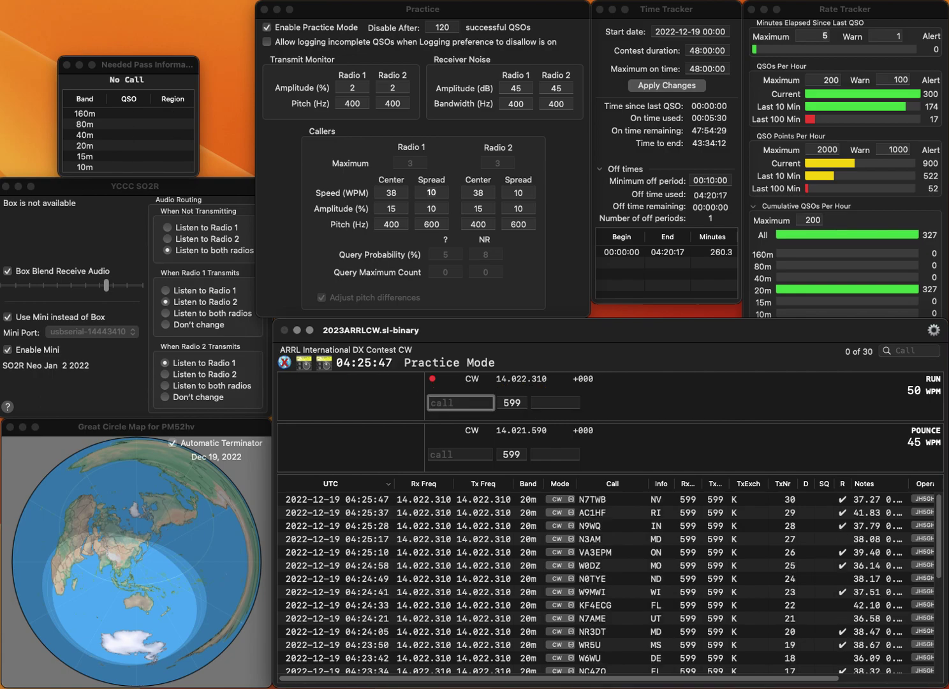
pyautogui.write('WA1TTL')
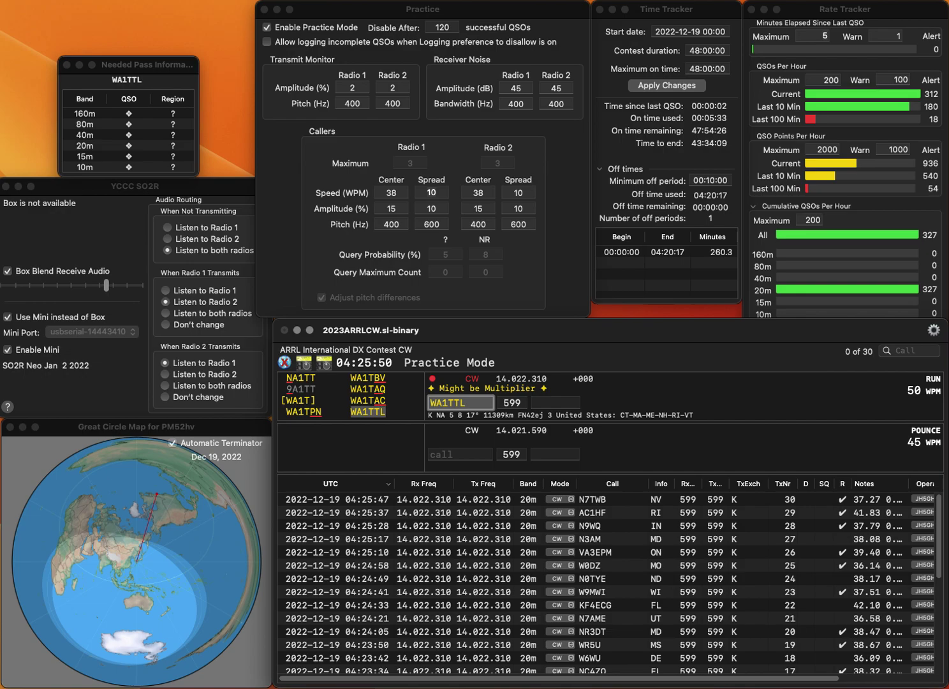
pyautogui.press('Return')
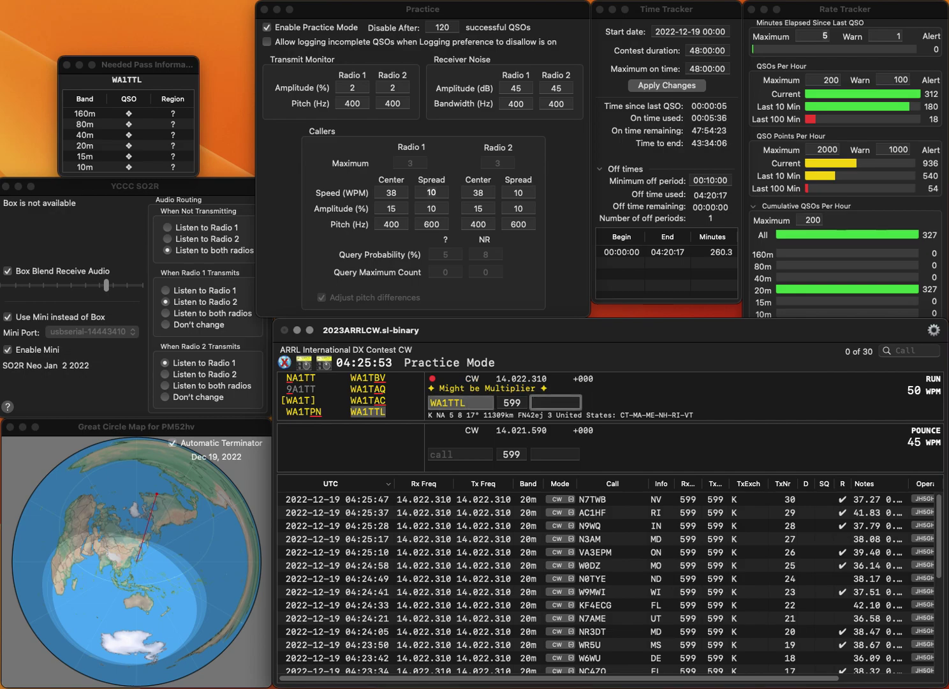
pyautogui.press('Return')
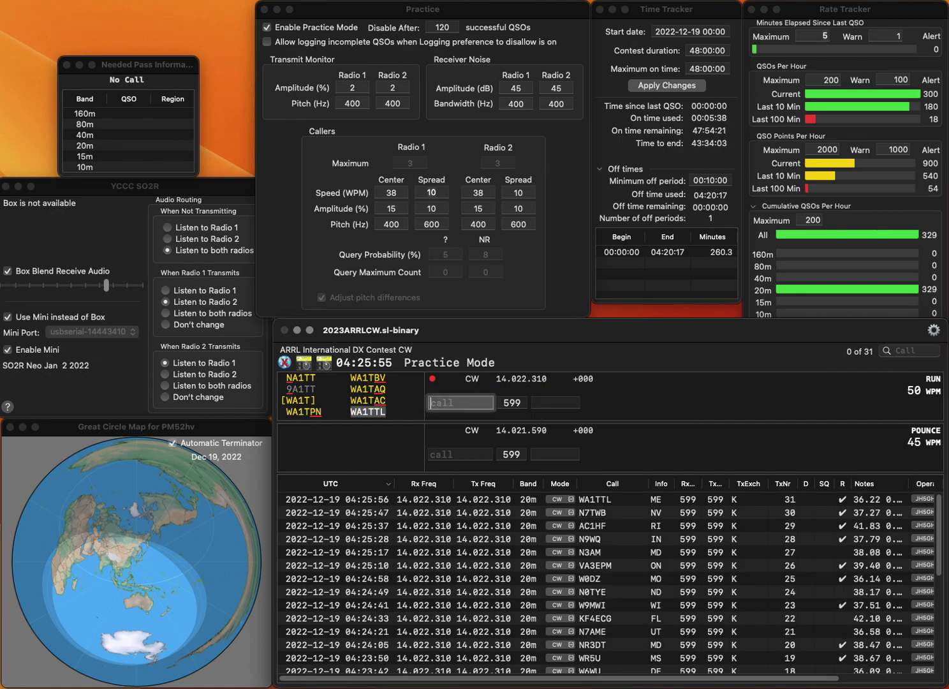
pyautogui.write('KC3S')
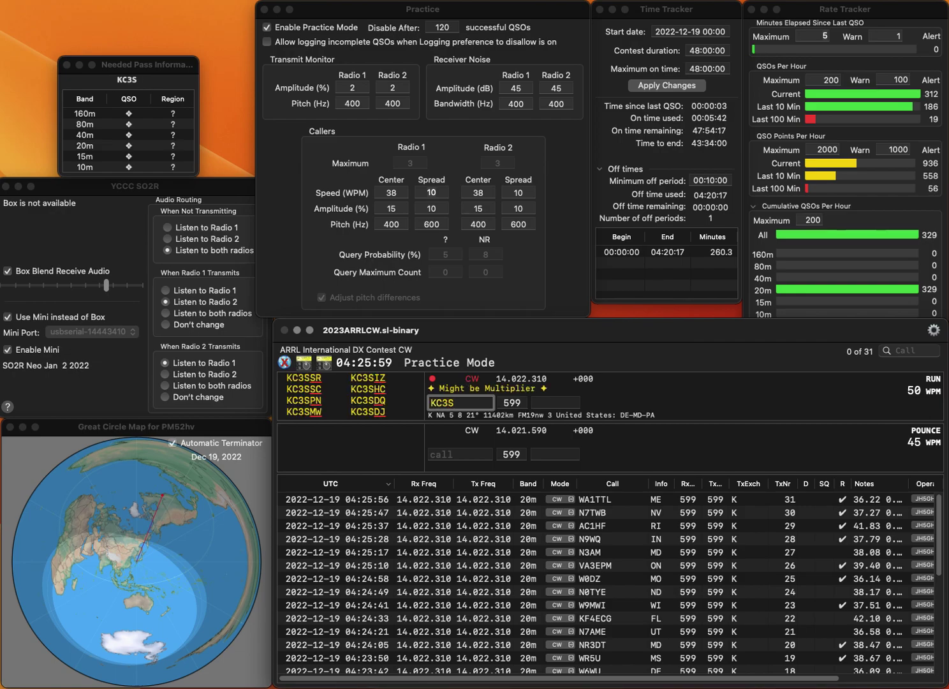
pyautogui.press('BackSpace')
pyautogui.write('HR')
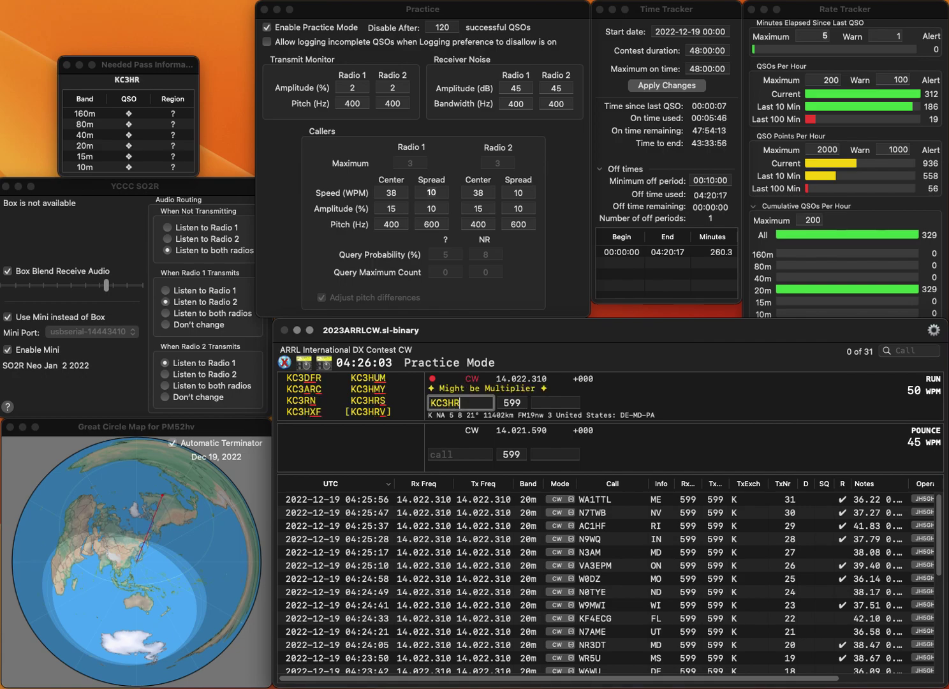
pyautogui.write('S')
pyautogui.press('space')
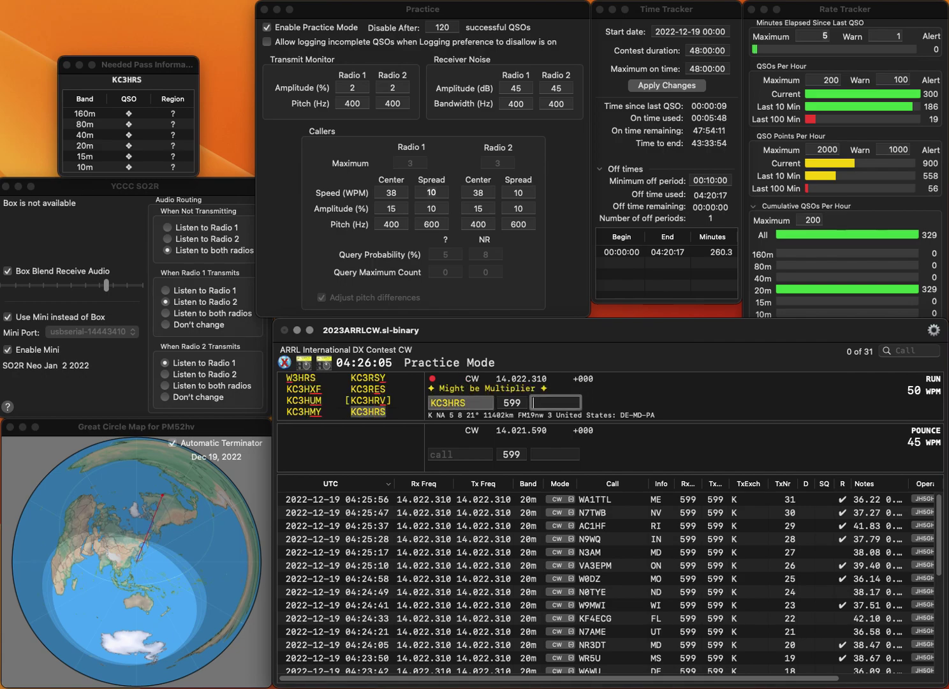
pyautogui.write('PA')
pyautogui.press('Return')
# Enter N4DWB on the run radio, correct the call to N4DWD and log the contact with received exchange NC.
pyautogui.write('N4DWB')
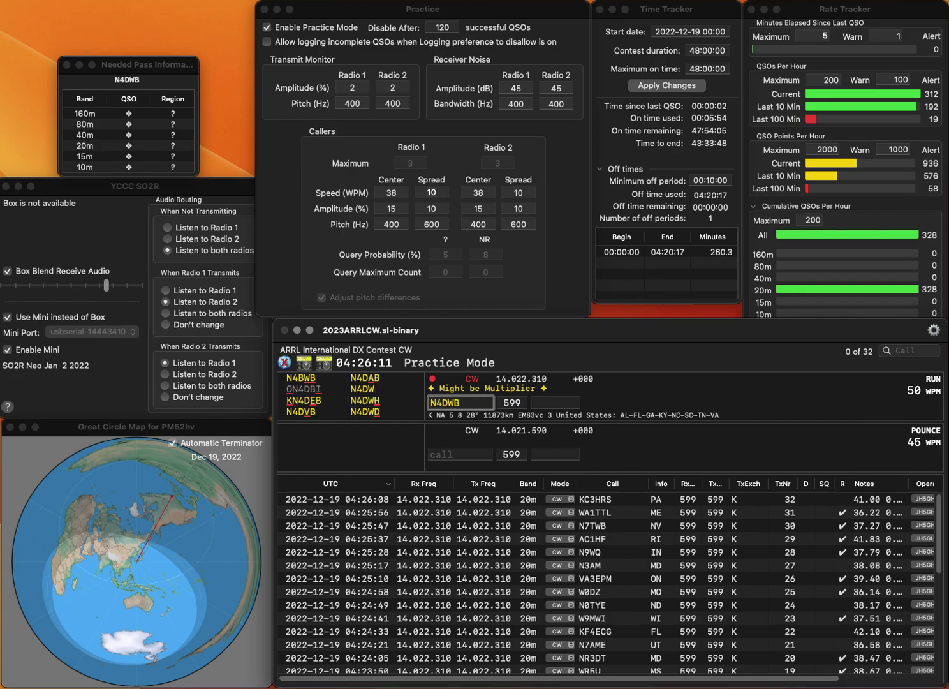
pyautogui.press('BackSpace')
pyautogui.write('D')
pyautogui.press('space')
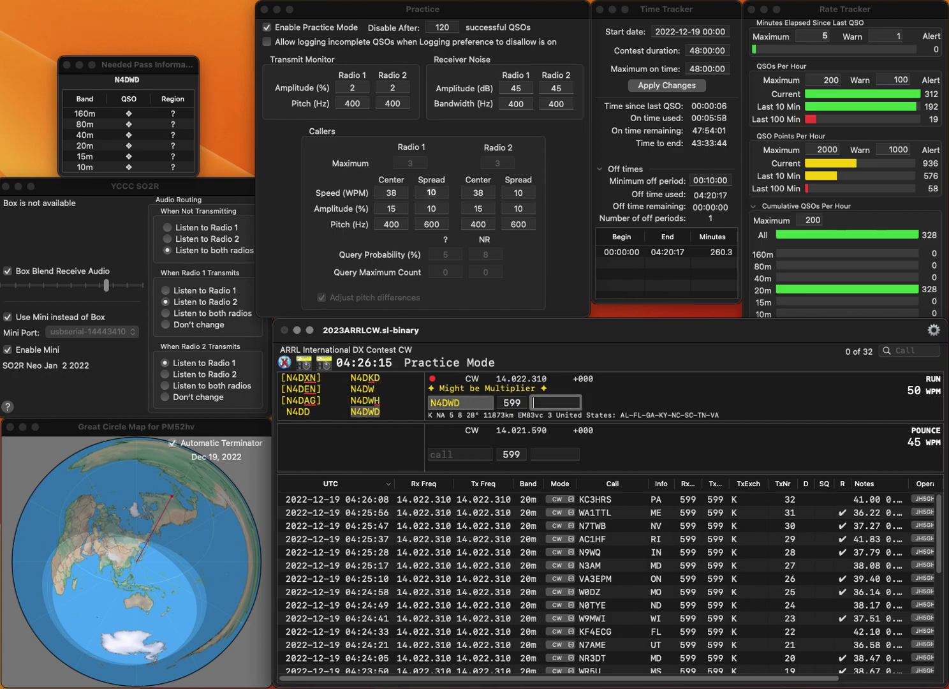
pyautogui.write('NC')
pyautogui.press('Return')
pyautogui.write('W')
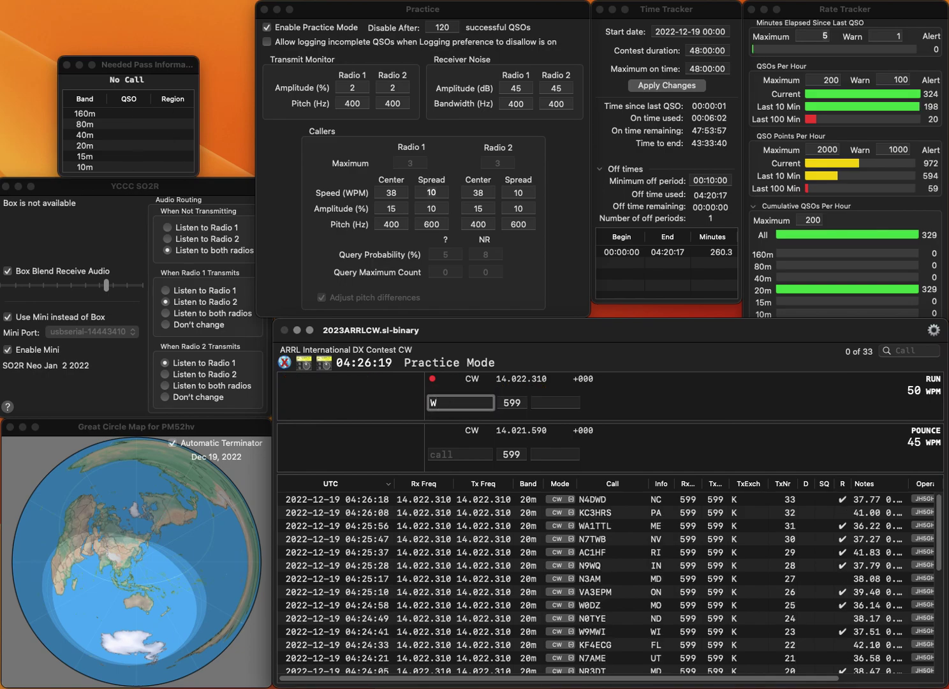
pyautogui.write('0T')
pyautogui.press('BackSpace')
pyautogui.press('BackSpace')
pyautogui.write('7')
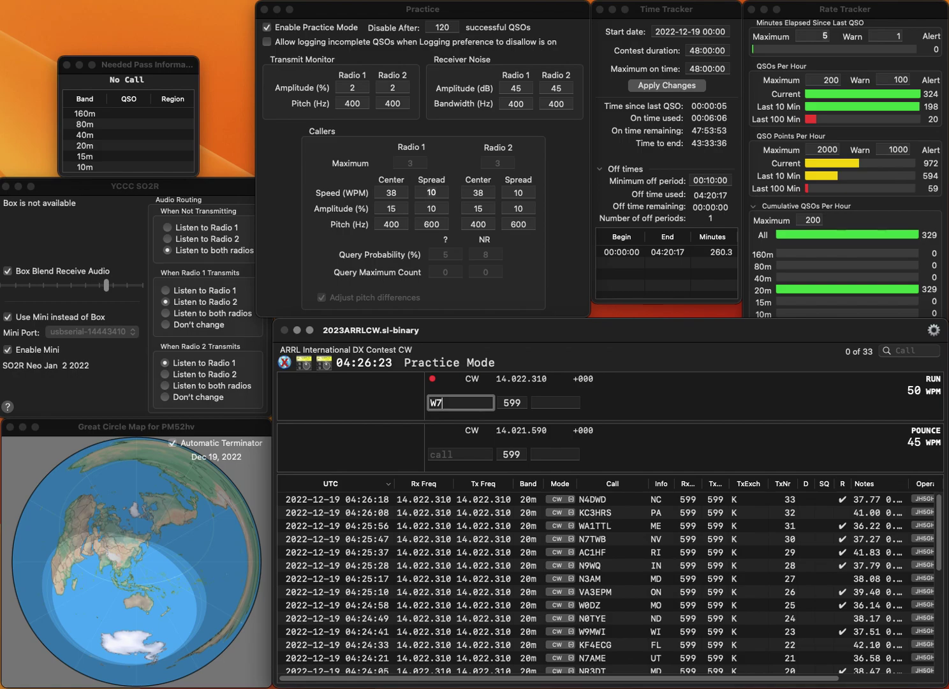
pyautogui.write('QHZ')
pyautogui.press('space')
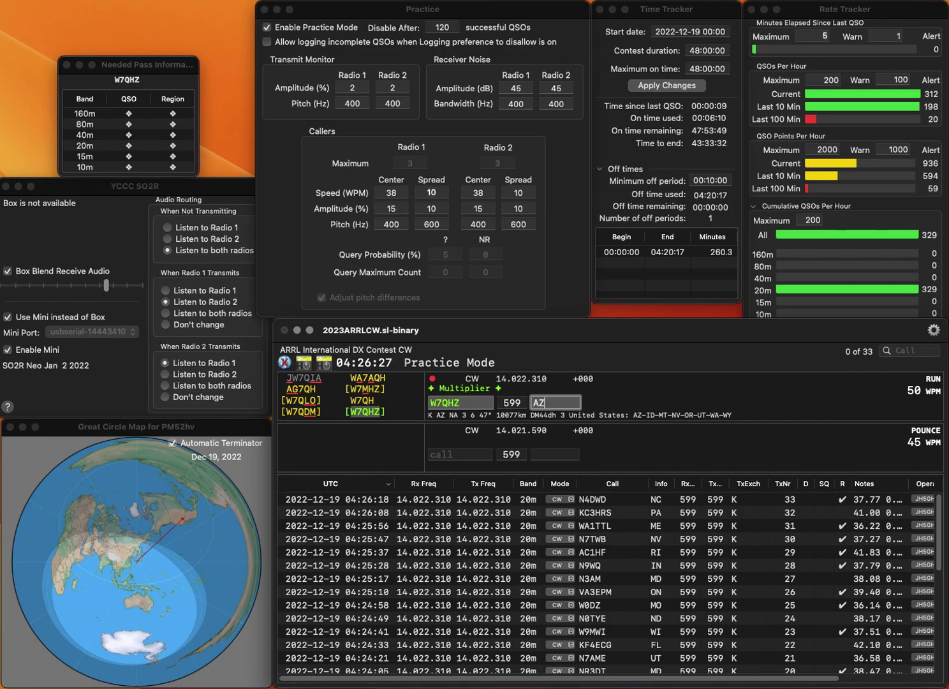
pyautogui.press('Return')
pyautogui.write('N8UAS')
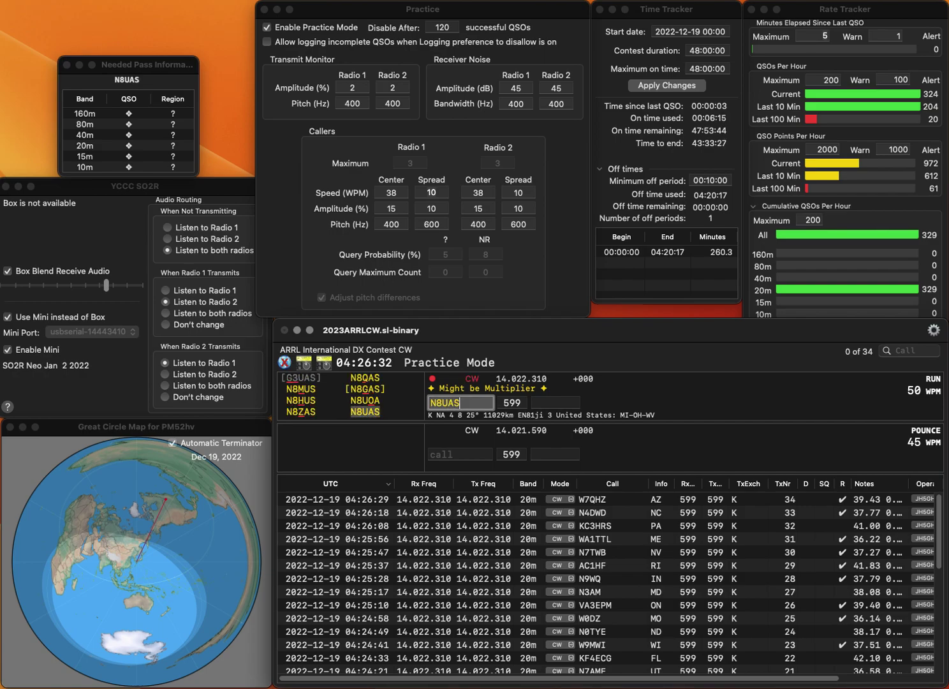
pyautogui.press('Return')
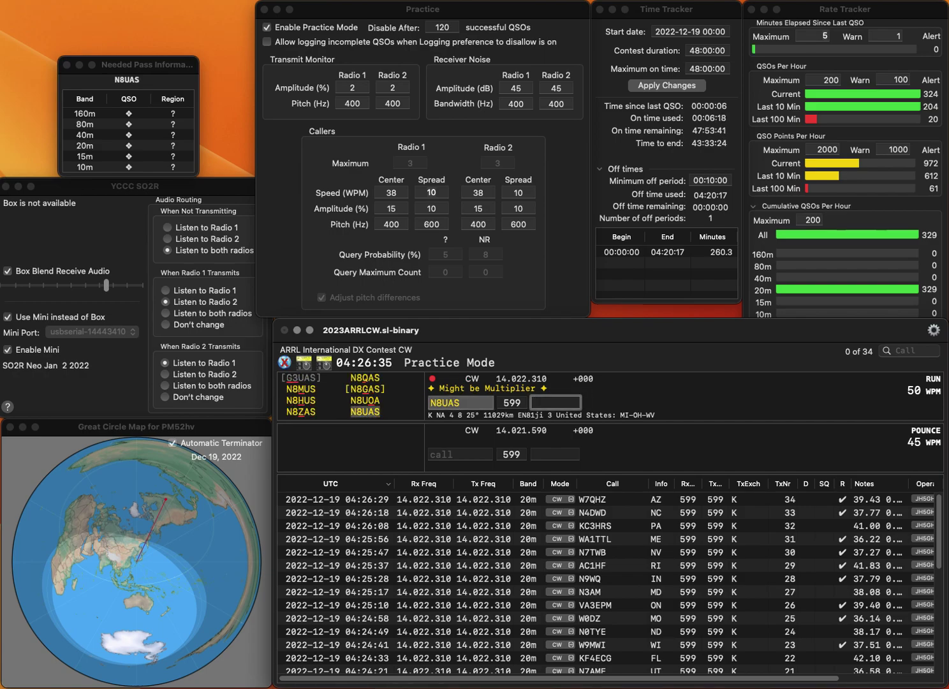
pyautogui.press('Return')
# Log a contact with K5KND on the run radio with received exchange AR.
pyautogui.write('K5KN')
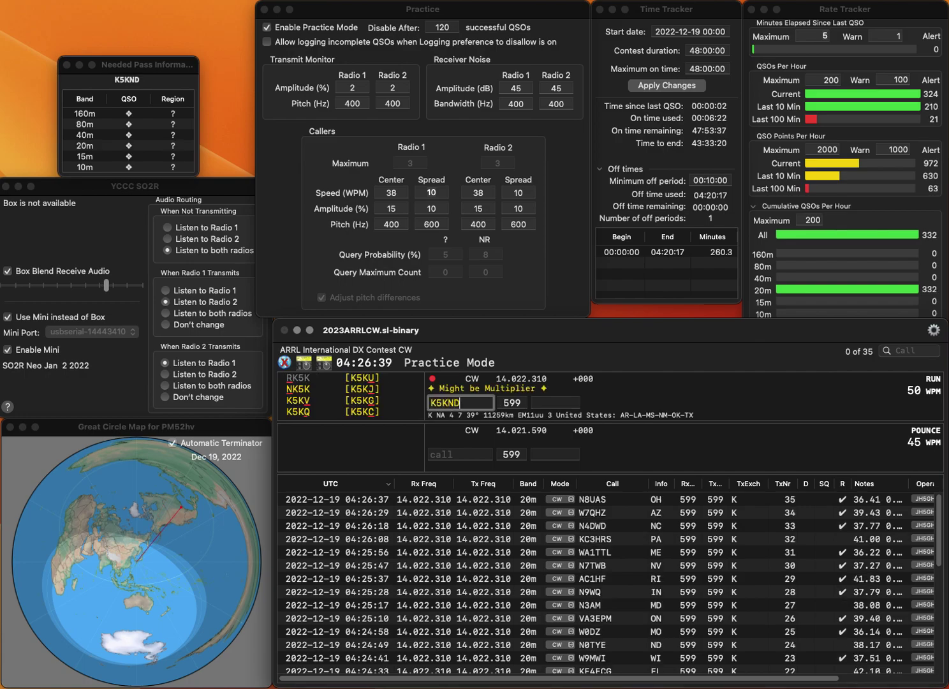
pyautogui.write('D')
pyautogui.press('Tab')
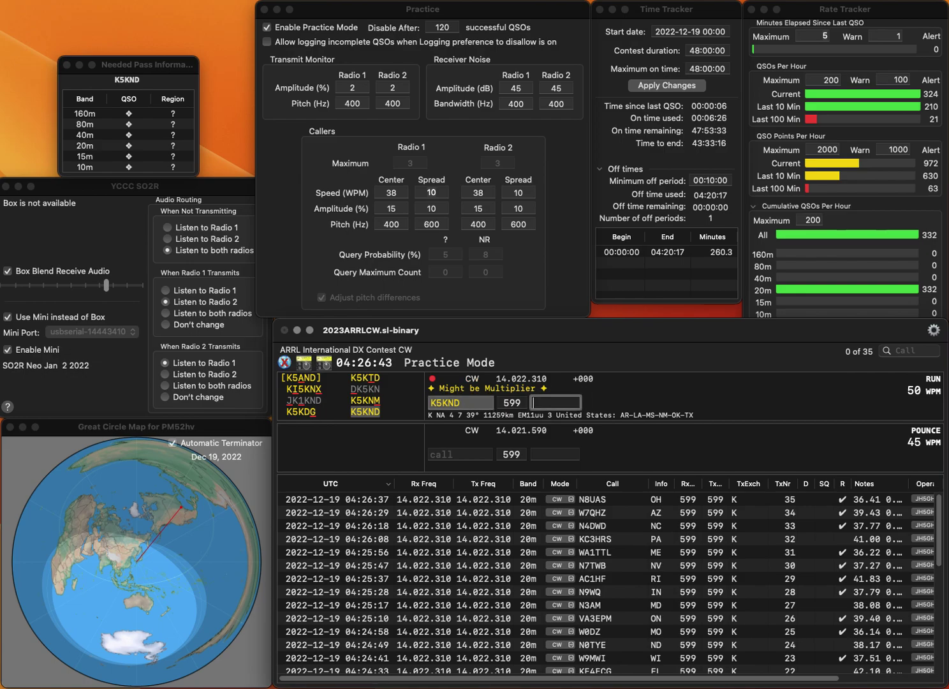
pyautogui.write('AR')
pyautogui.press('Return')
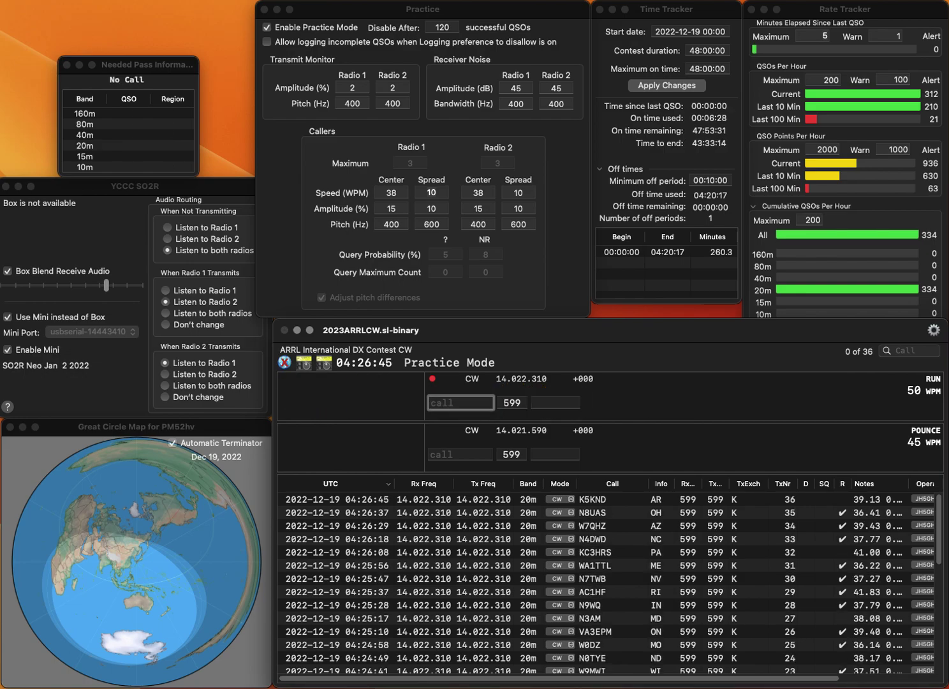
pyautogui.write('W1AM')
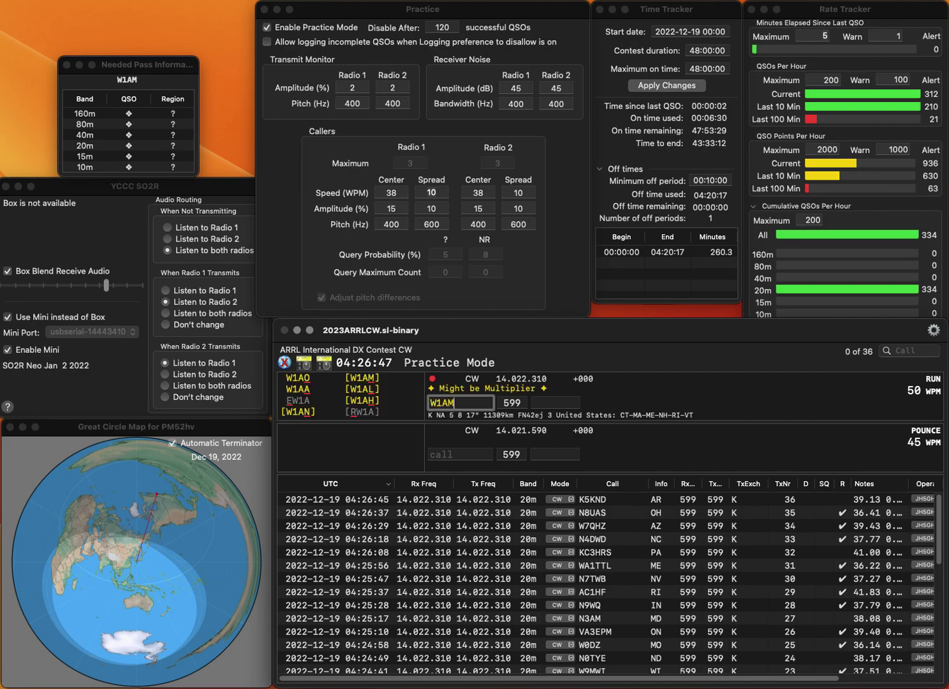
pyautogui.press('Return')
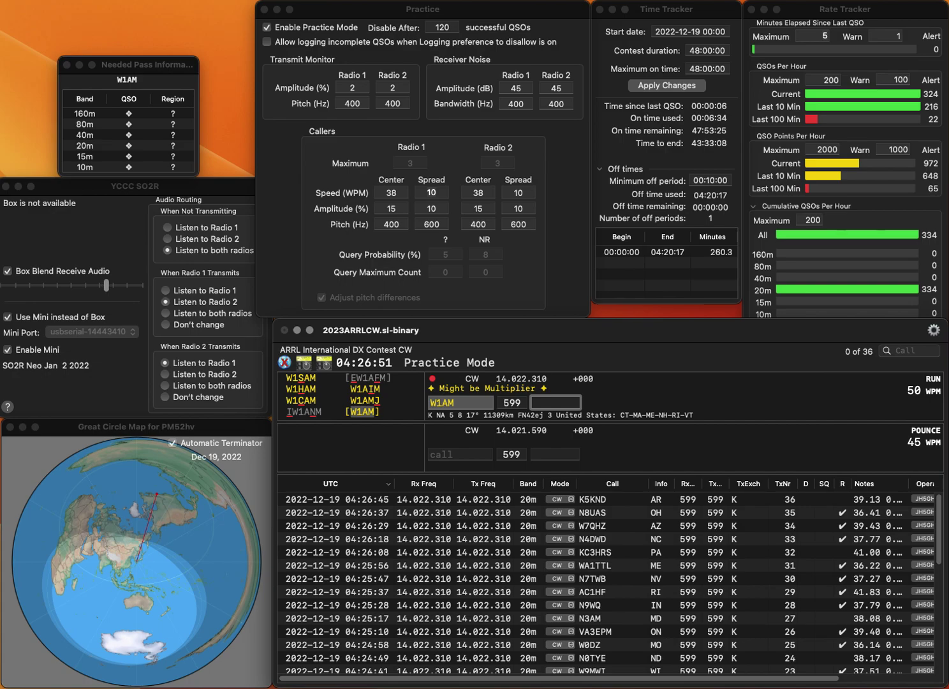
pyautogui.write('VT')
pyautogui.press('Return')
# Log a contact with KD8DX on the run radio with received exchange MI.
pyautogui.write('KD8DX')
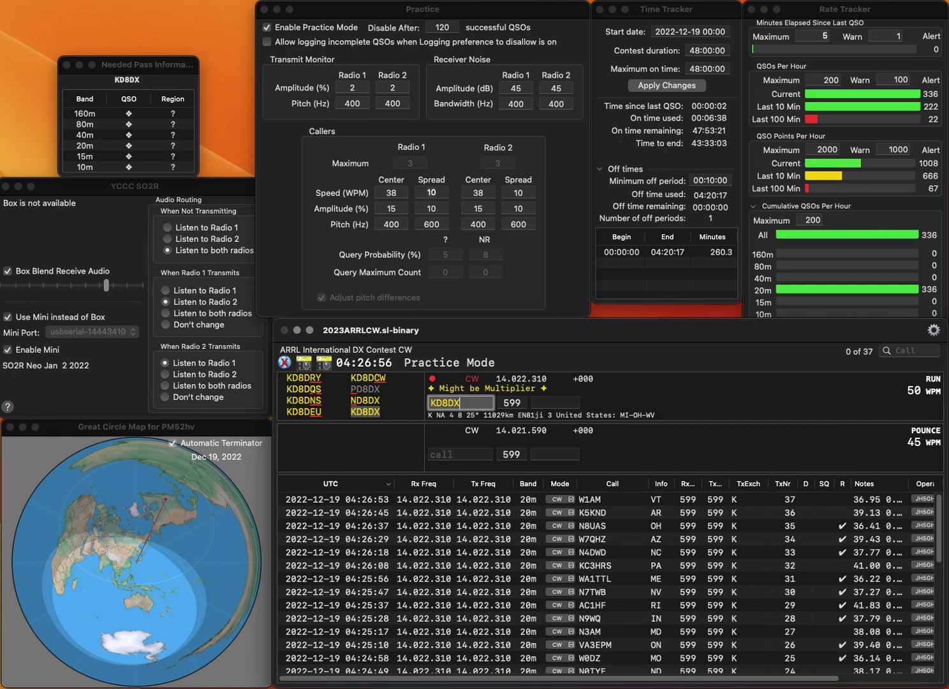
pyautogui.press('Return')
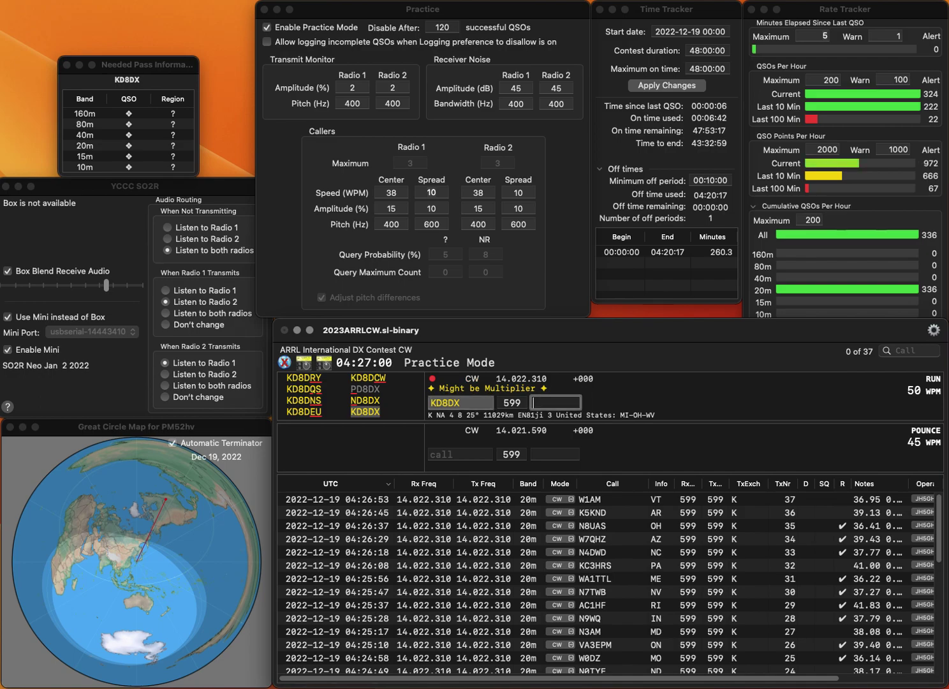
pyautogui.write('MI')
pyautogui.press('Return')
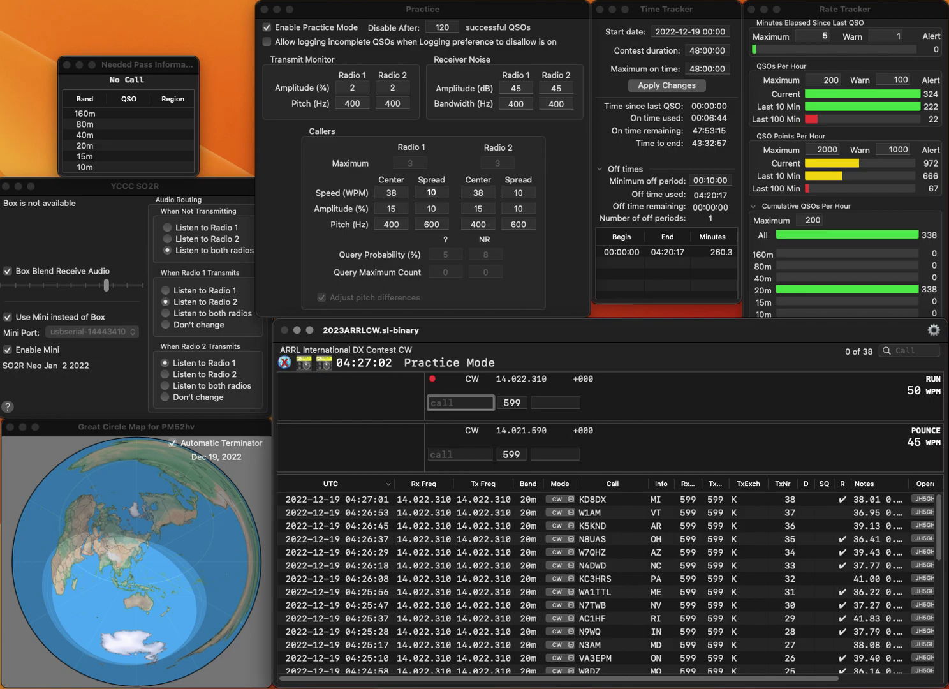
# Log a contact with KM4ZZ on the run radio with received exchange NC.
pyautogui.write('KM4ZZ')
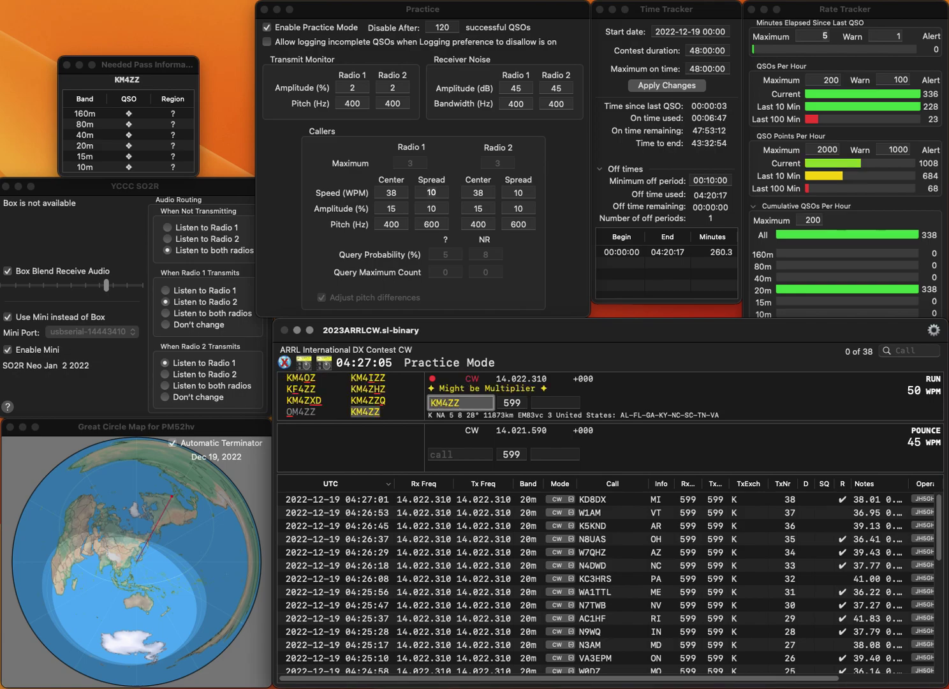
pyautogui.press('space')
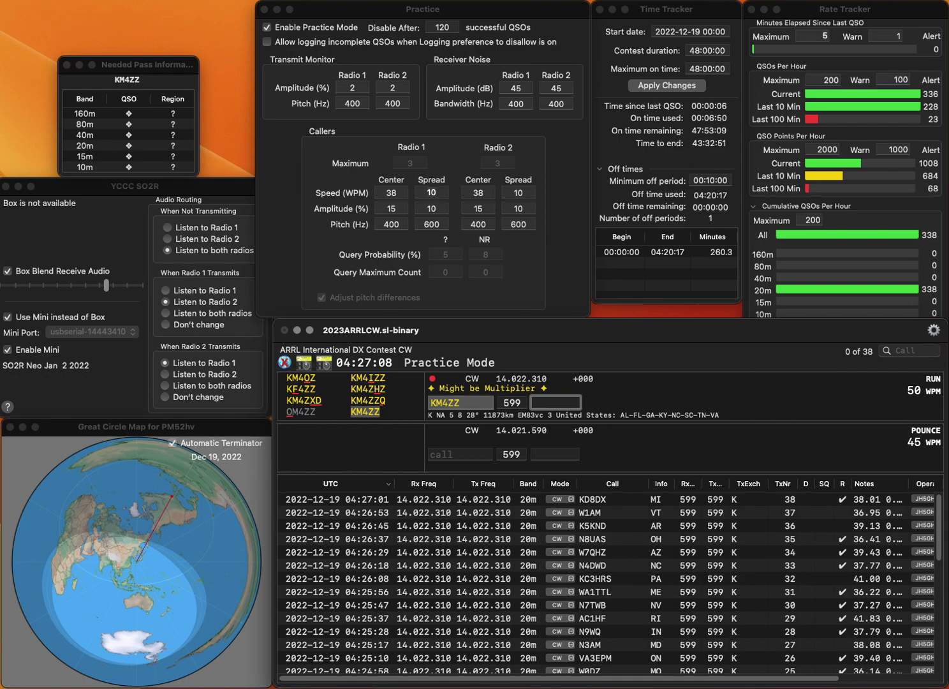
pyautogui.write('NC')
pyautogui.press('Return')
pyautogui.write('KF3ZV')
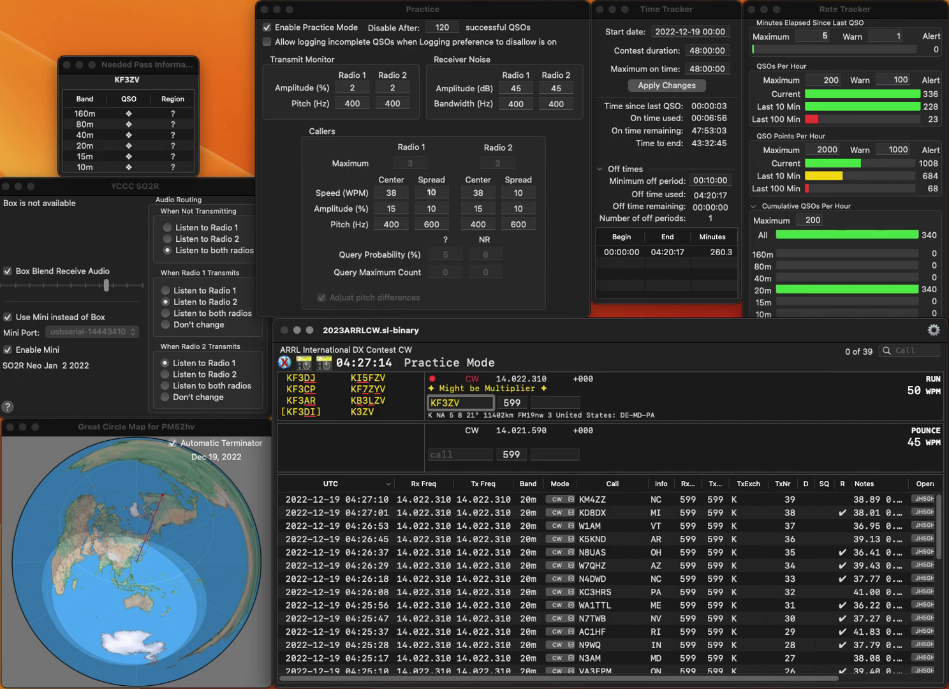
pyautogui.press('Left')
pyautogui.press('BackSpace')
pyautogui.write('G')
pyautogui.press('BackSpace')
pyautogui.press('BackSpace')
pyautogui.write('2Z')
pyautogui.press('Return')
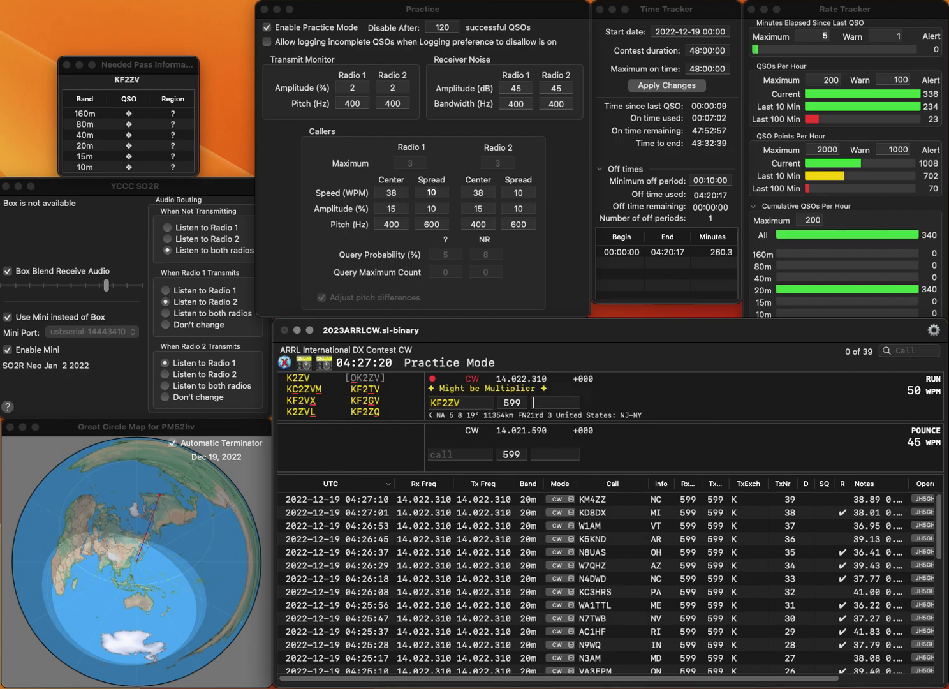
pyautogui.press('BackSpace')
pyautogui.write('G')
pyautogui.press('Tab')
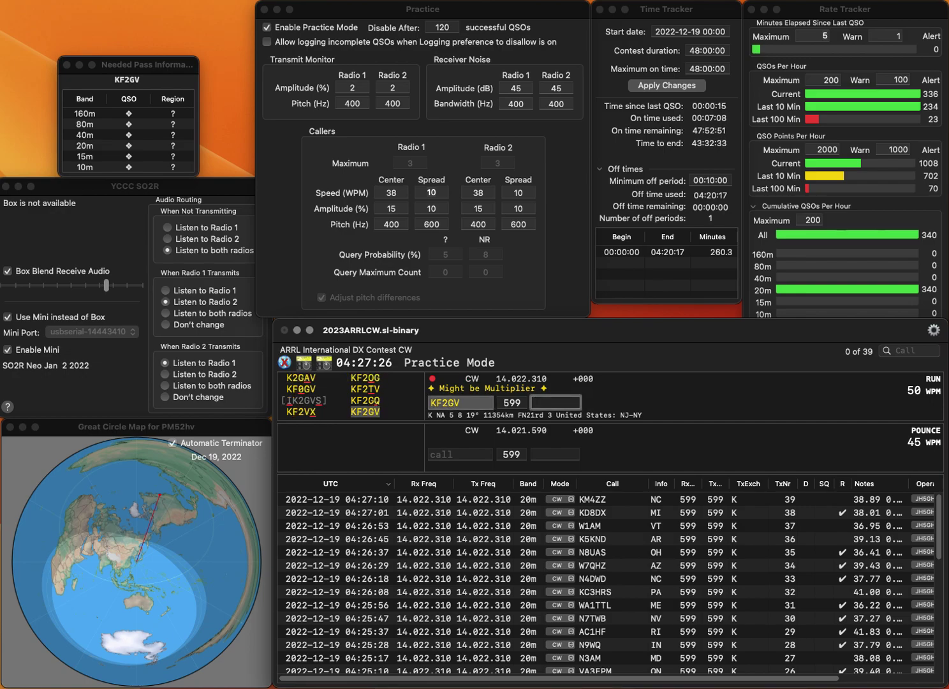
pyautogui.write('J')
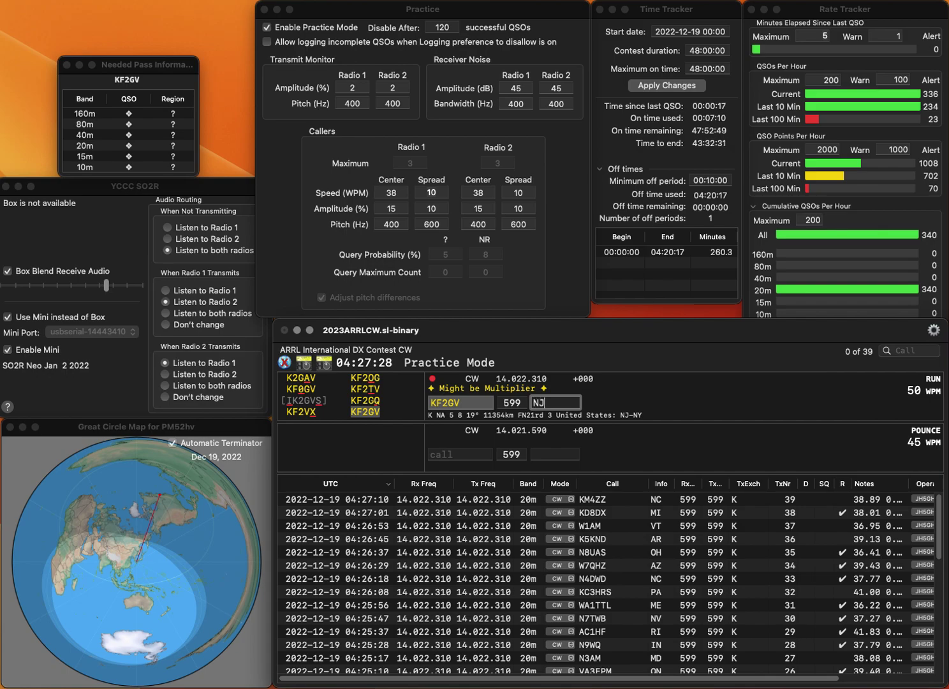
pyautogui.press('Return')
pyautogui.write('NQ')
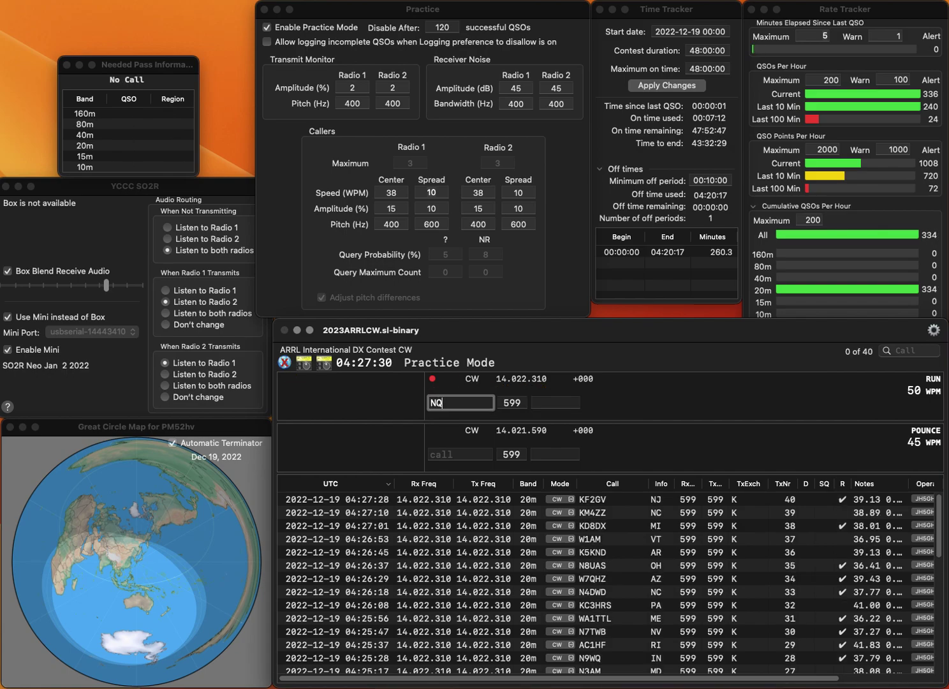
pyautogui.write('7GR')
pyautogui.press('space')
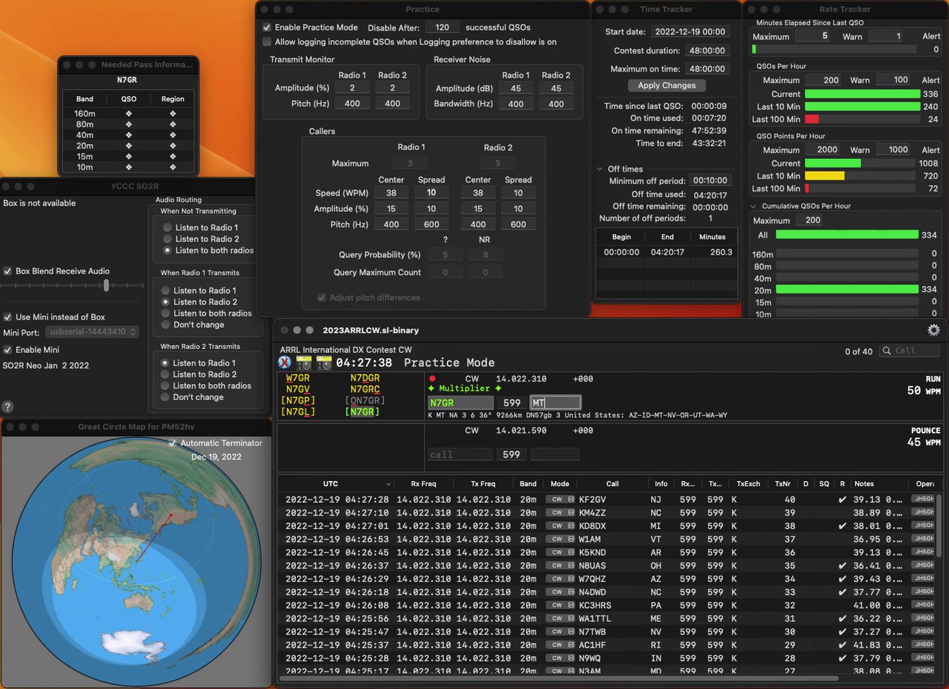
pyautogui.press('Return')
pyautogui.write('KF7DX')
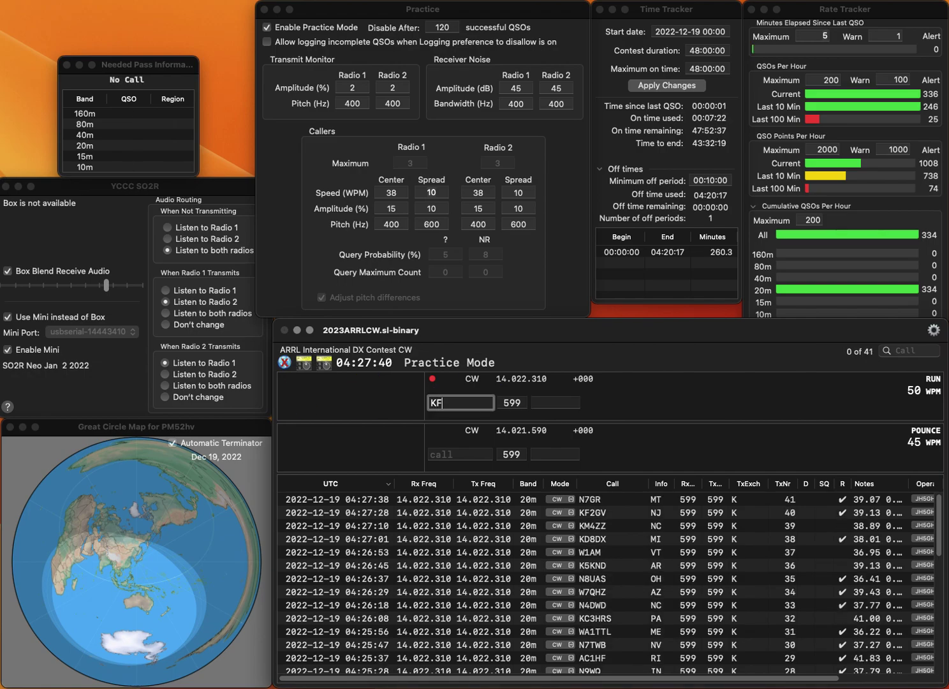
pyautogui.press('space')
pyautogui.write('WA')
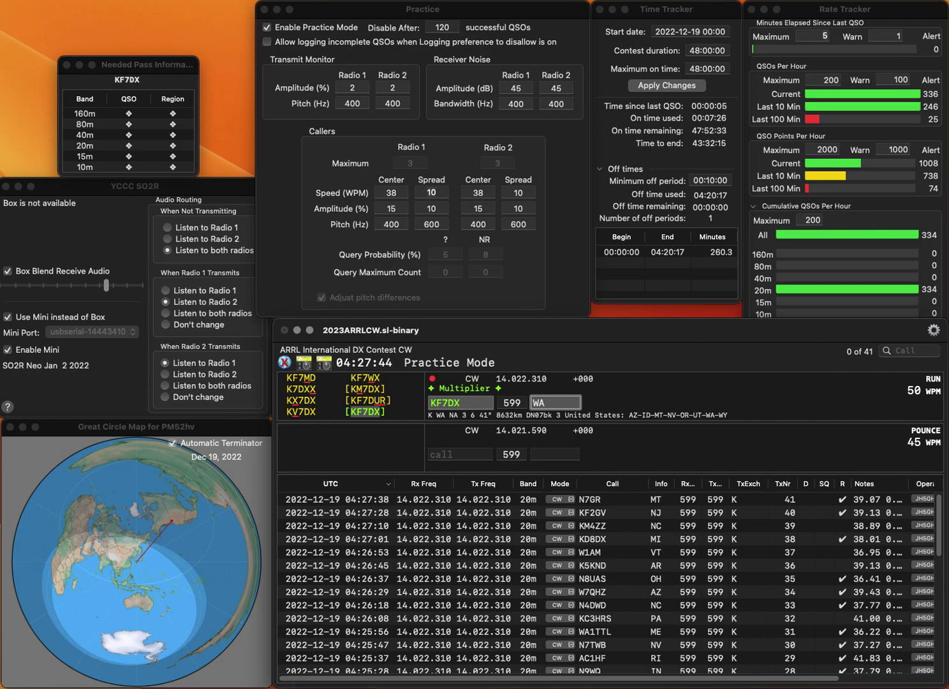
pyautogui.press('Return')
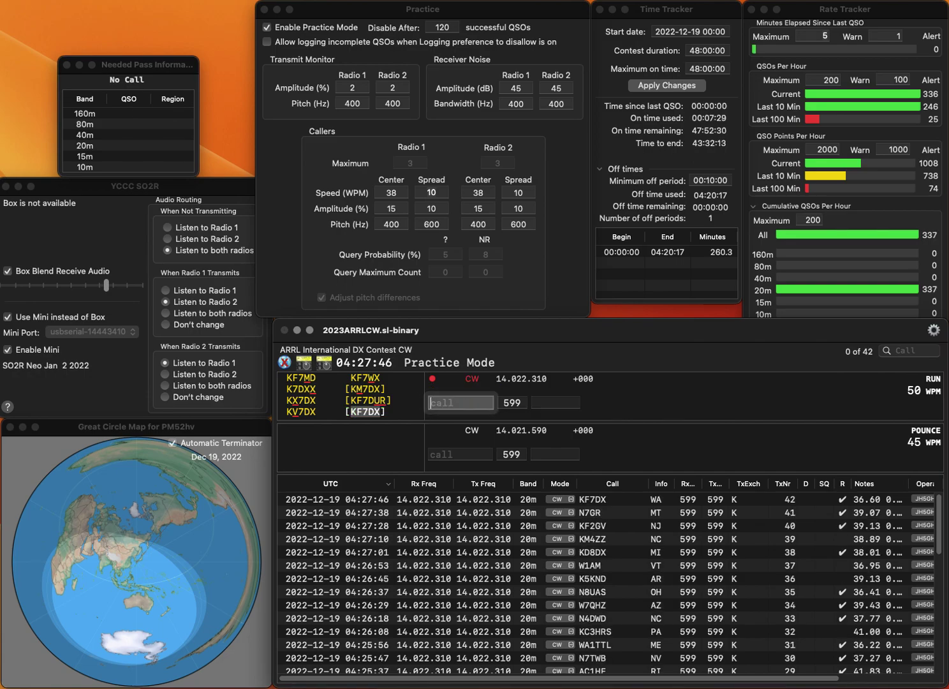
pyautogui.write('NE6ET')
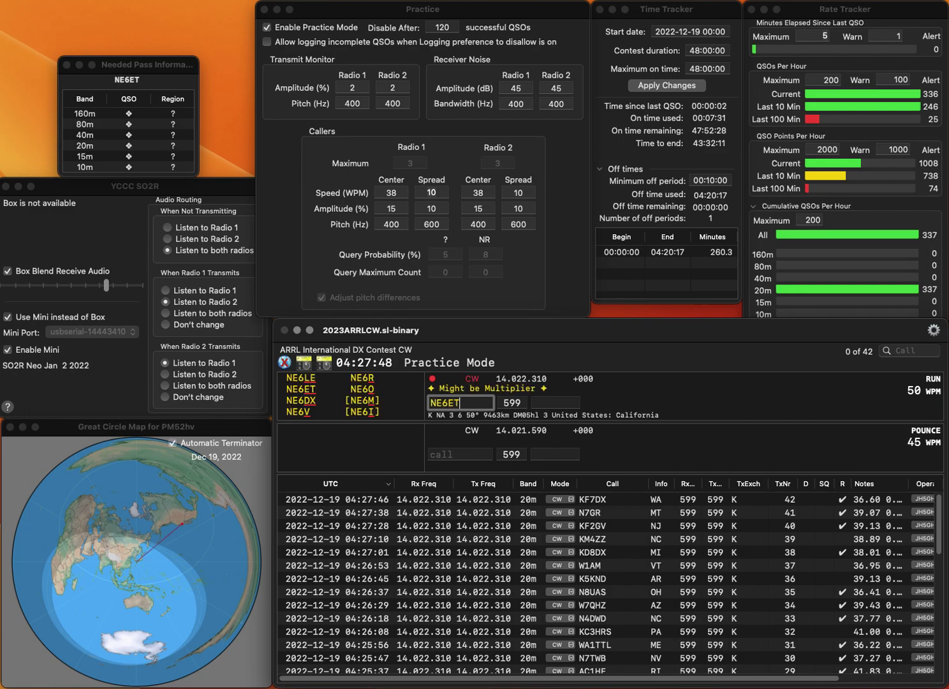
pyautogui.press('space')
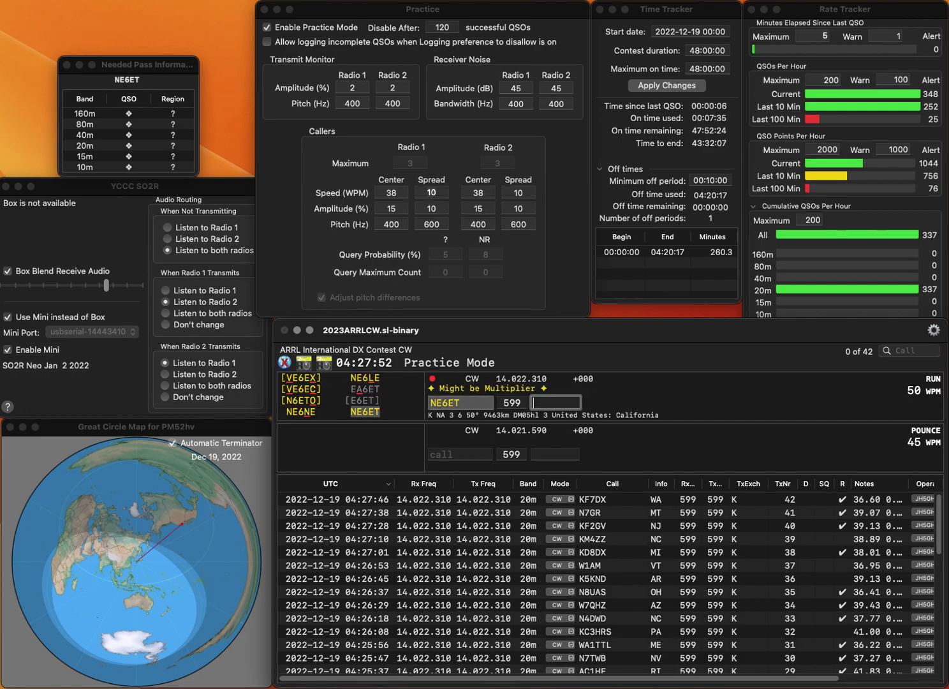
pyautogui.press('Return')
pyautogui.write('W3LF')
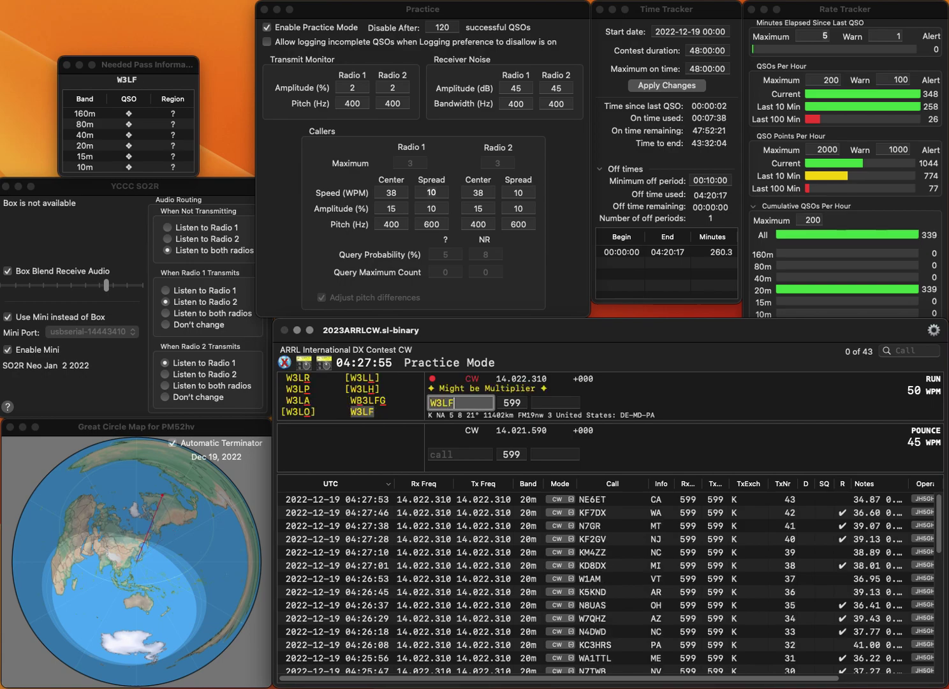
pyautogui.press('Return')
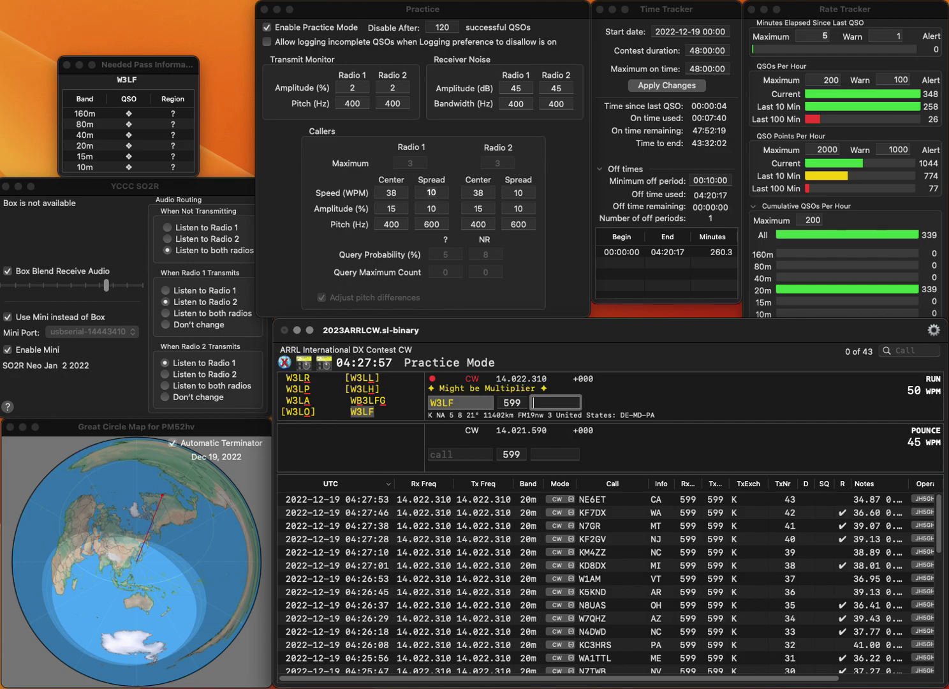
pyautogui.write('M')
pyautogui.press('Return')
pyautogui.write('NY8K')
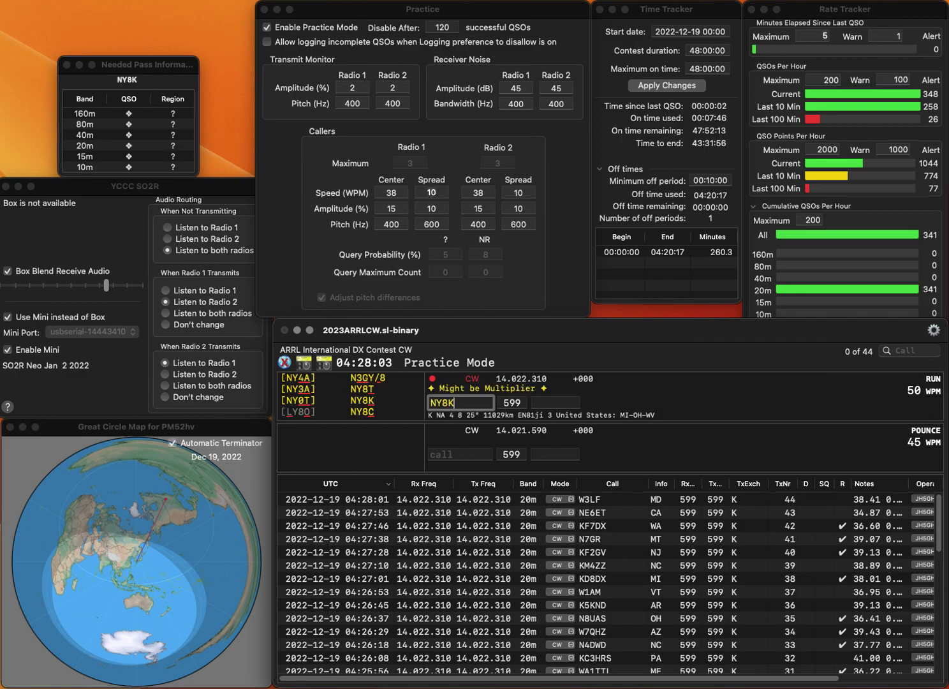
pyautogui.press('Return')
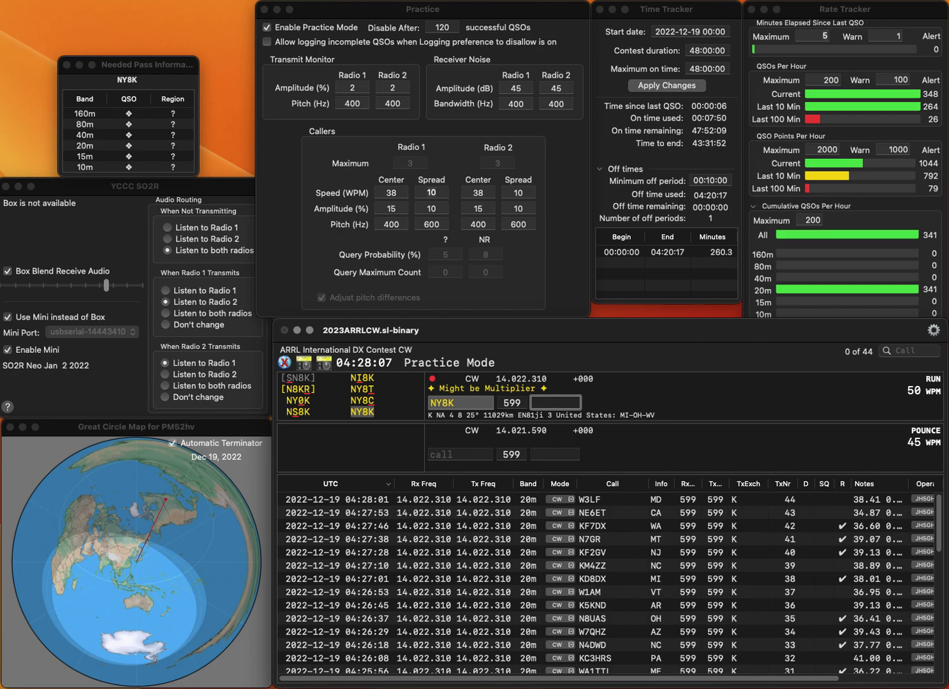
pyautogui.press('Return')
pyautogui.write('WA5HHO')
pyautogui.press('BackSpace')
pyautogui.press('BackSpace')
pyautogui.write('OD')
pyautogui.press('Return')
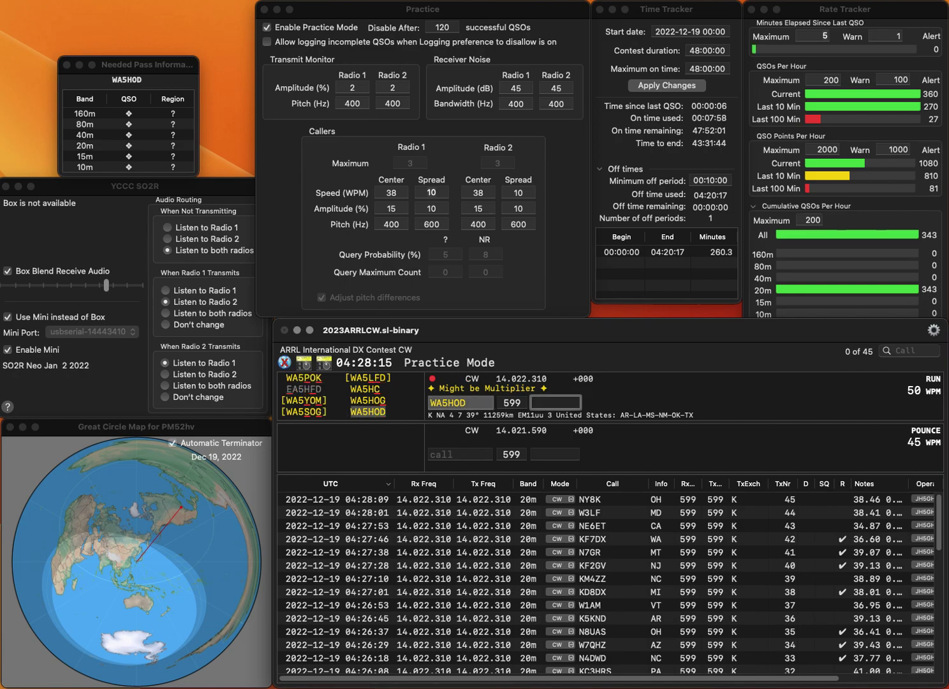
pyautogui.write('LA')
pyautogui.press('Return')
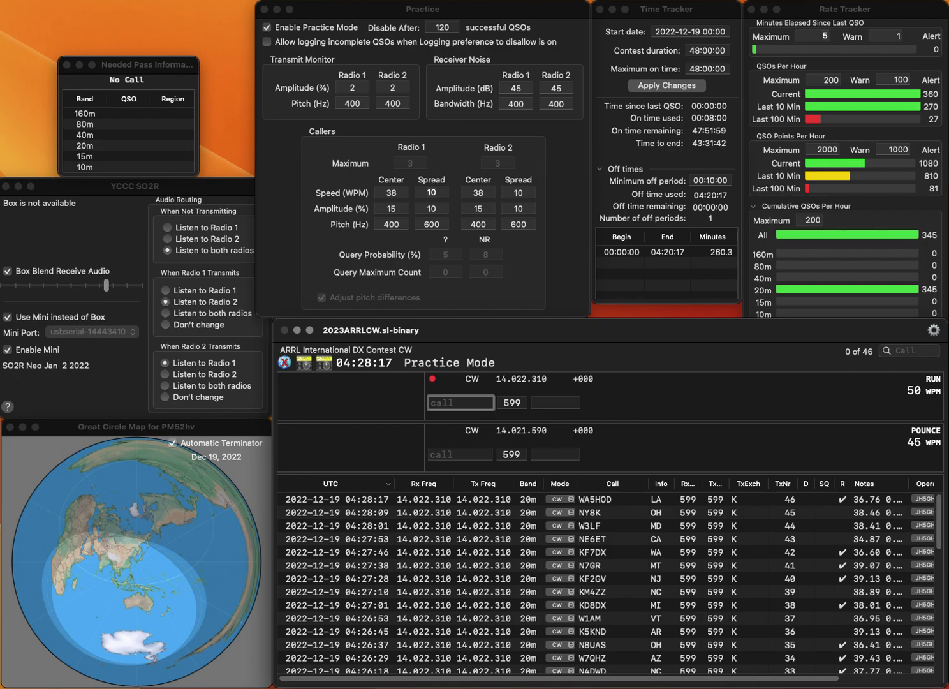
pyautogui.write('VE2NM')
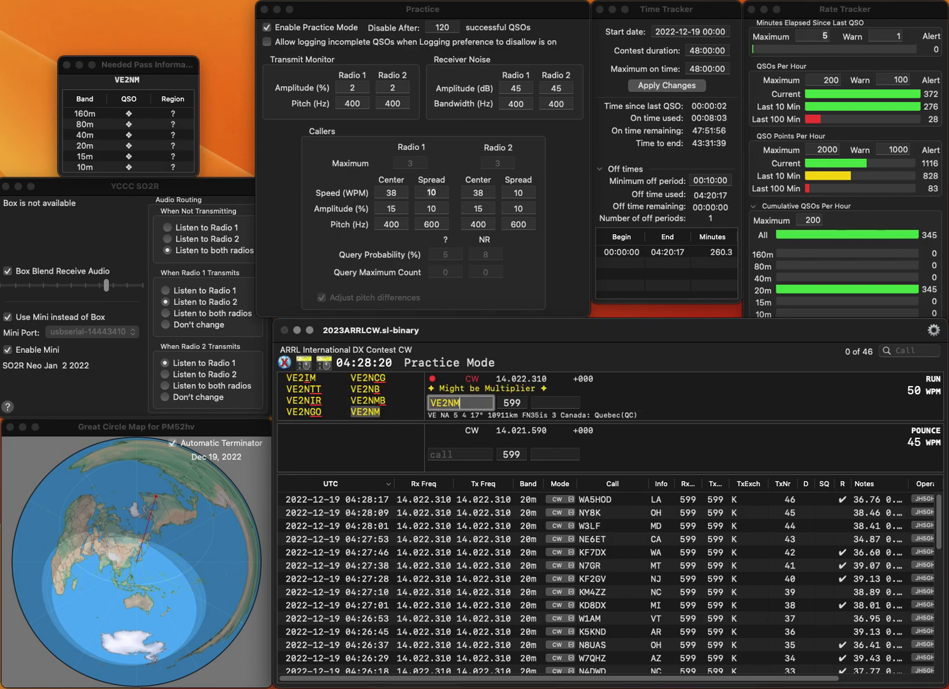
pyautogui.press('space')
pyautogui.write('QC')
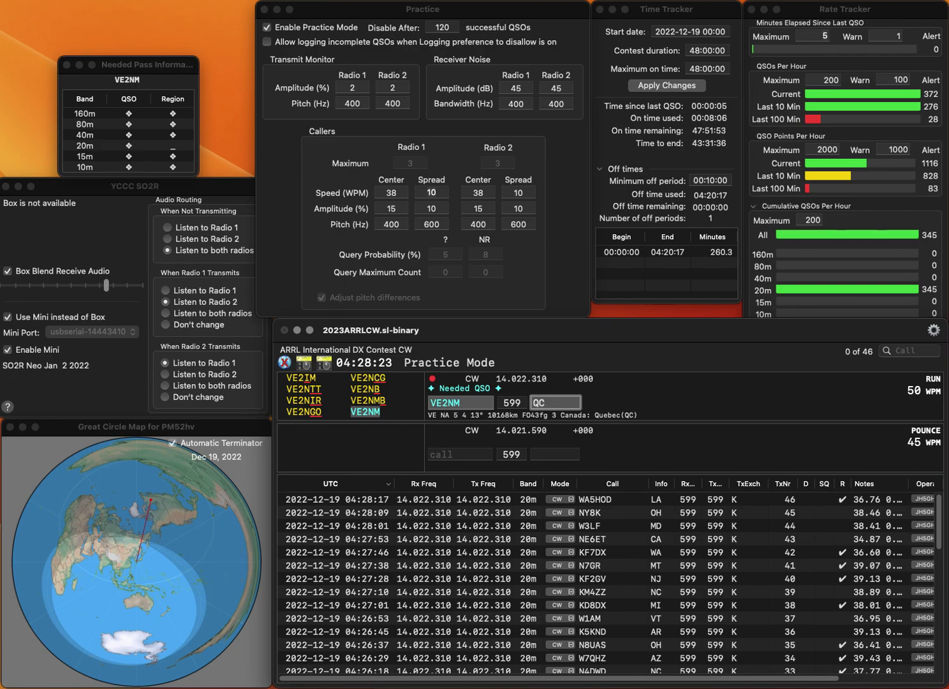
pyautogui.press('Return')
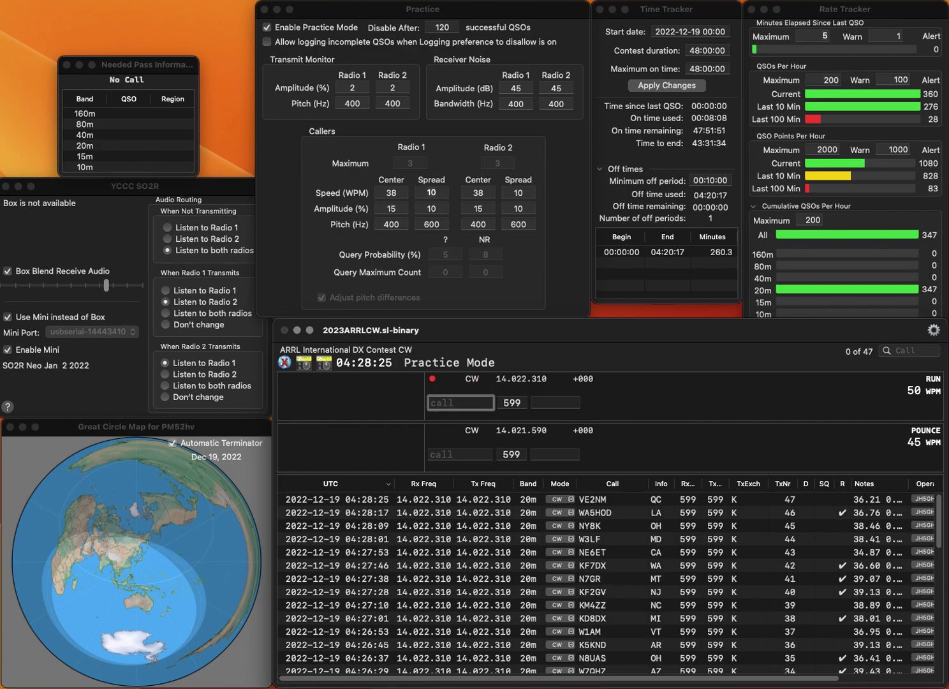
# Log a contact with WC1N on the run radio with received exchange MA.
pyautogui.write('WC1N')
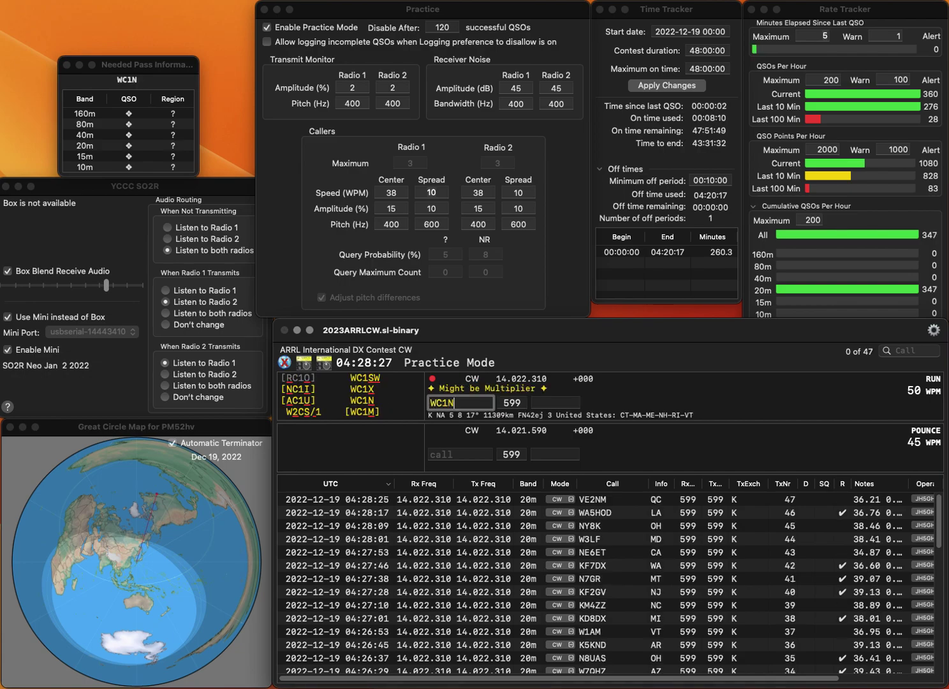
pyautogui.press('Return')
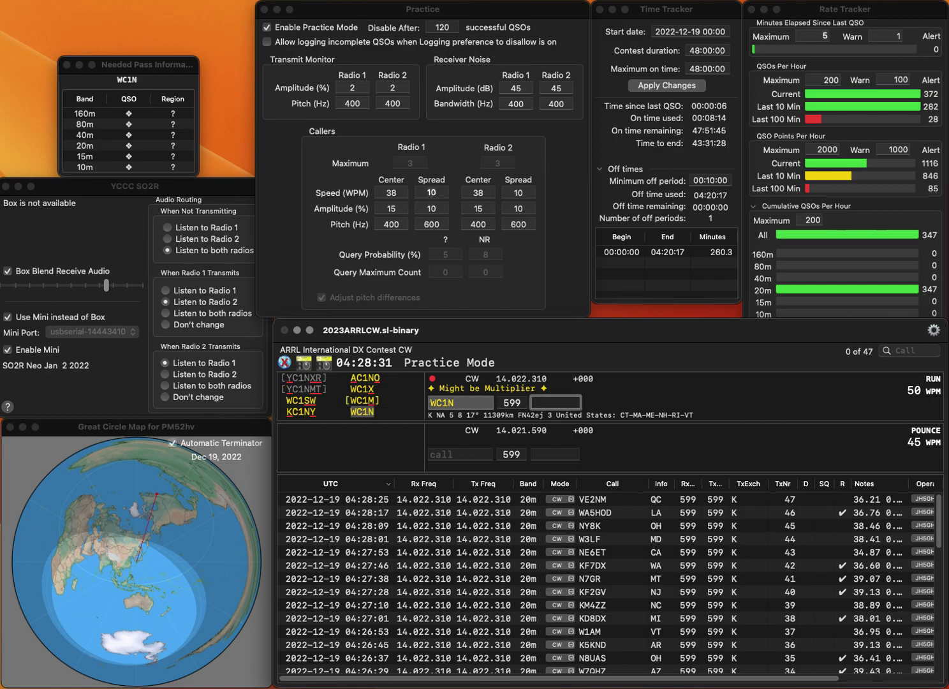
pyautogui.write('MA')
pyautogui.press('Return')
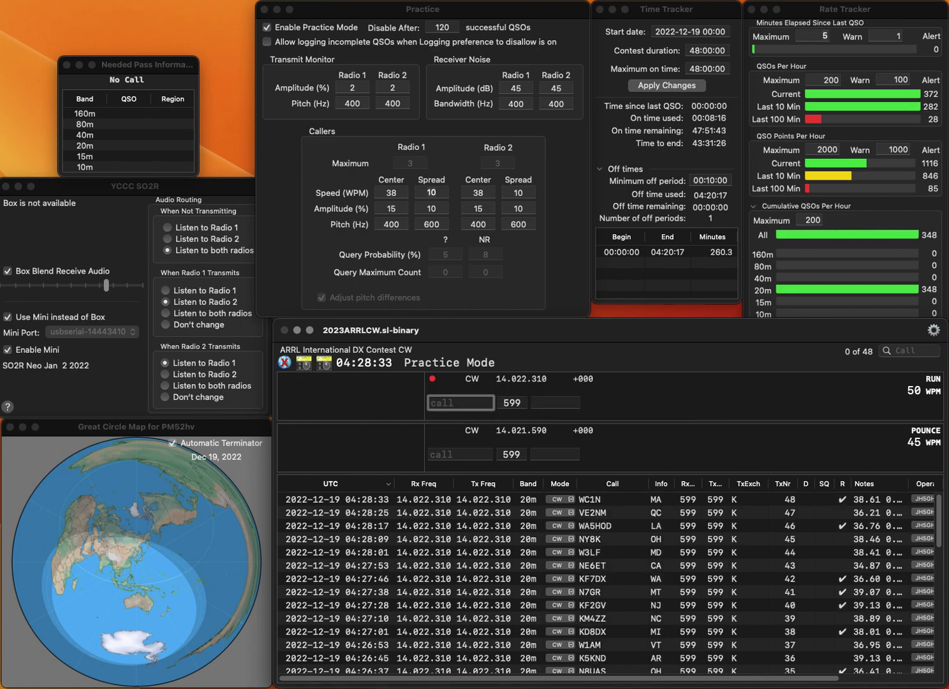
# Log a contact with AI6U on the run radio with received exchange CA.
pyautogui.write('AI6U')
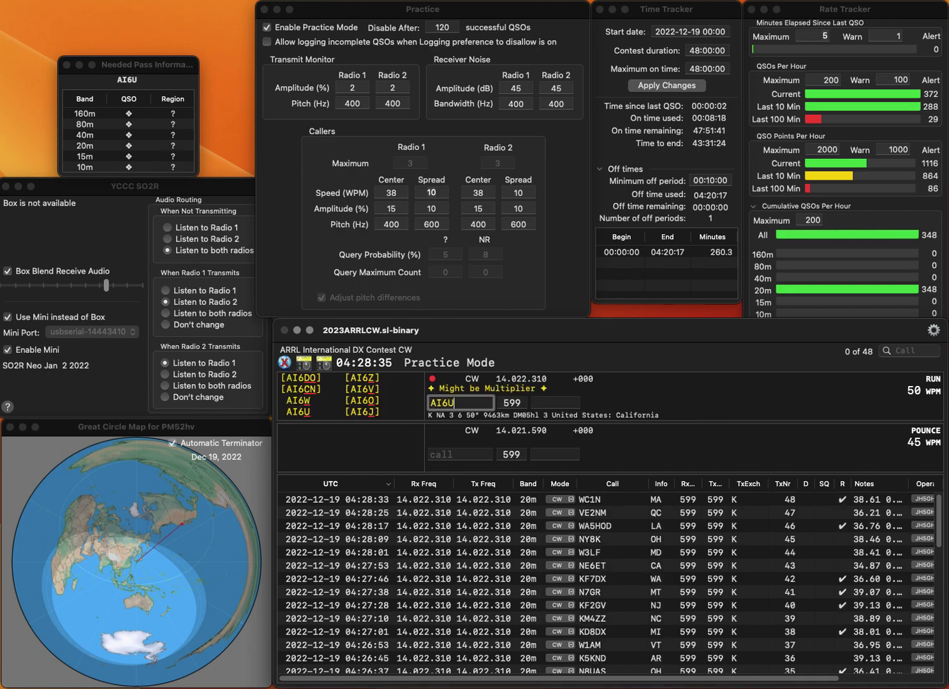
pyautogui.press('Return')
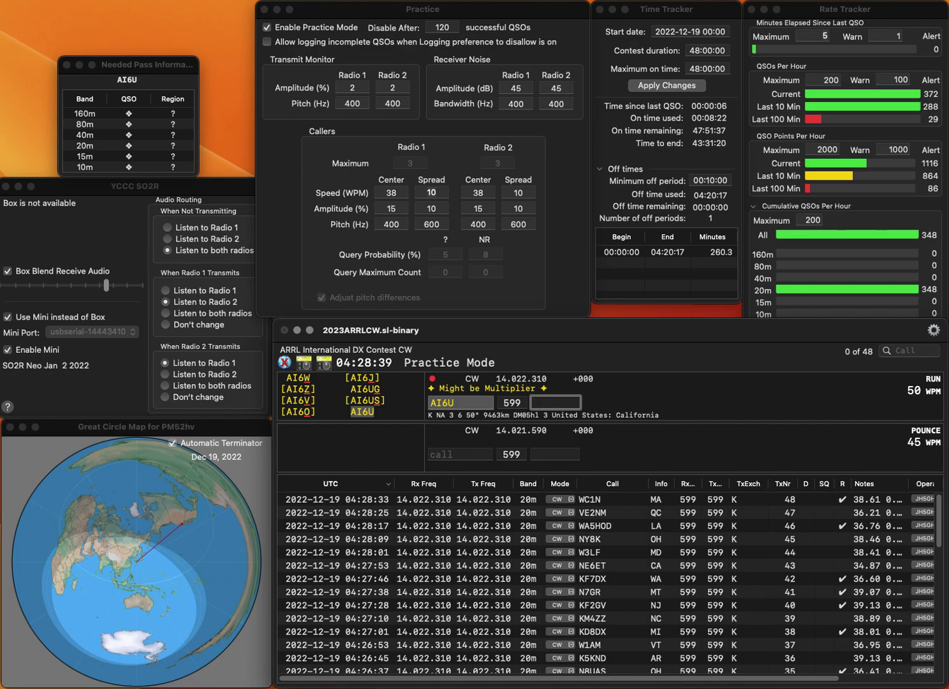
pyautogui.press('Return')
pyautogui.write('K7')
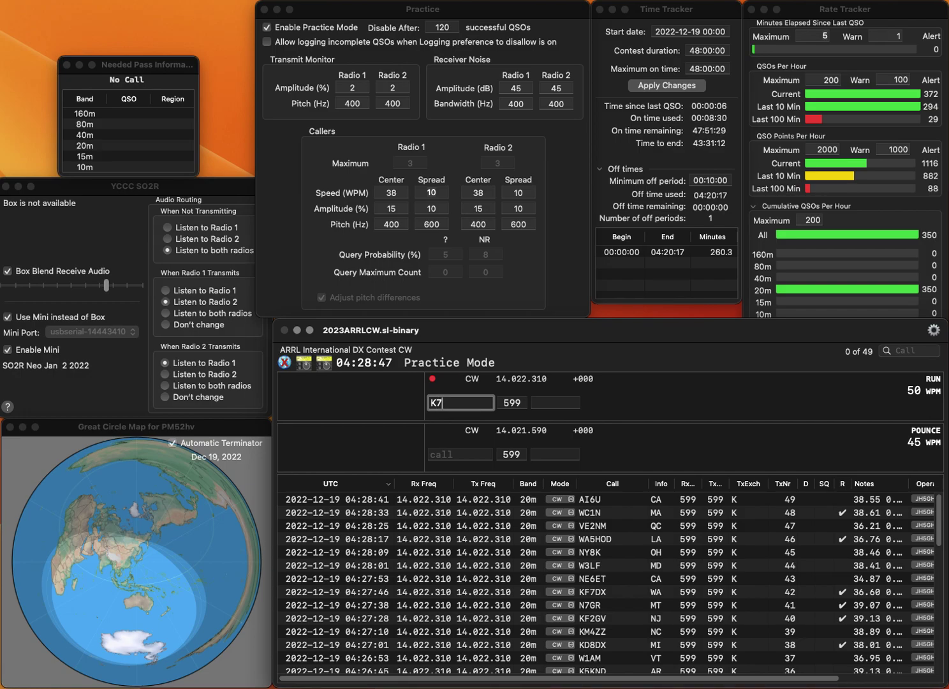
pyautogui.write('E')
pyautogui.press('BackSpace')
pyautogui.press('BackSpace')
pyautogui.write('Z7')
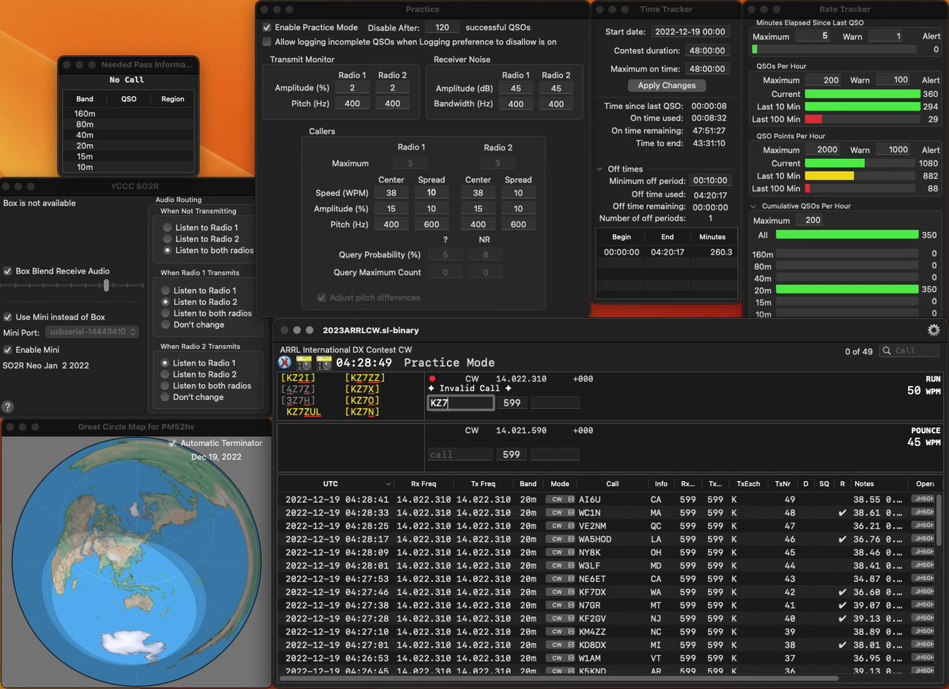
pyautogui.press('BackSpace')
pyautogui.write('2W')
pyautogui.press('space')
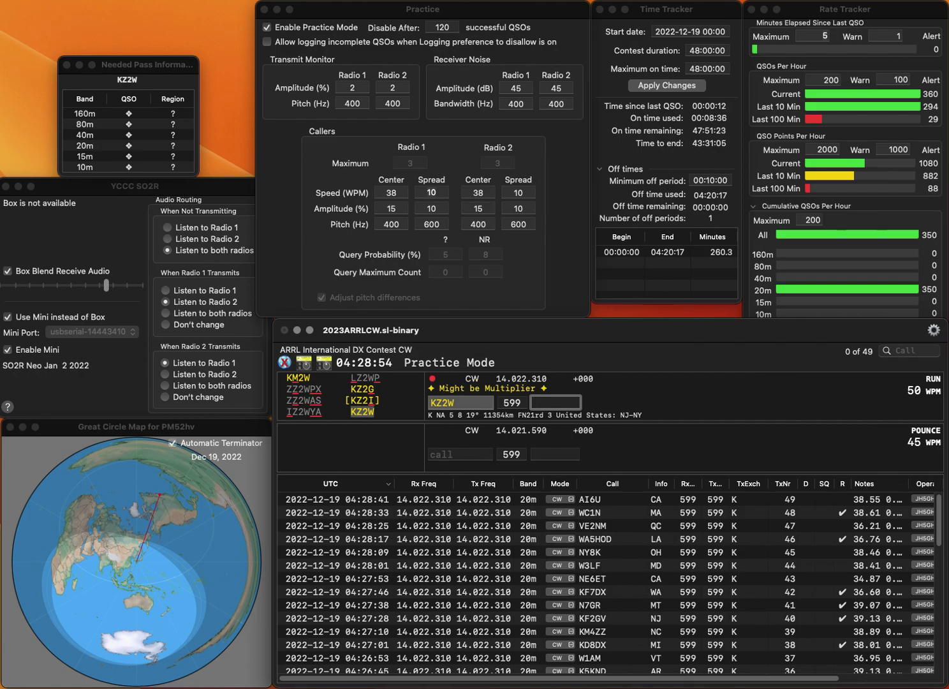
pyautogui.write('NJ')
pyautogui.press('Return')
# Log a contact with K1IK on the run radio with received exchange RI.
pyautogui.write('K')
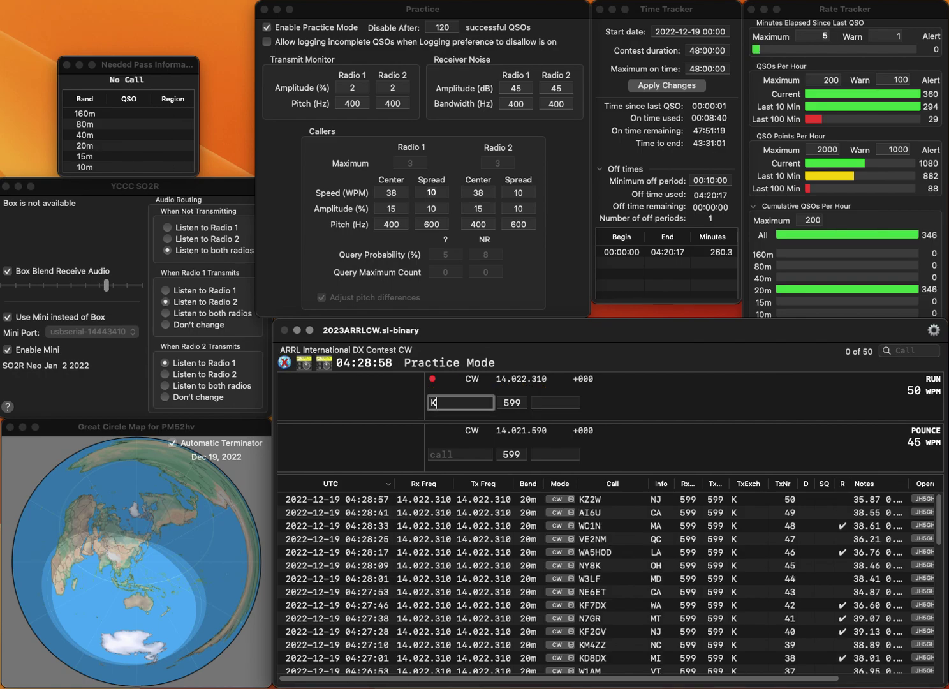
pyautogui.write('1IK')
pyautogui.press('Return')
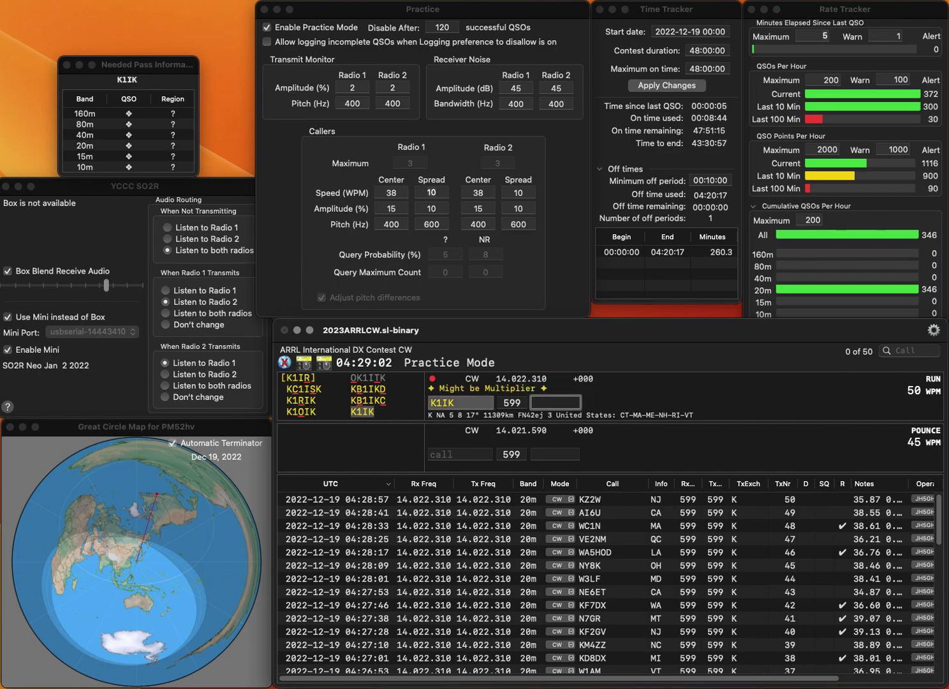
pyautogui.write('RI')
pyautogui.press('Return')
# Log a contact with KC3GFU on the run radio with received exchange DE.
pyautogui.write('KC3G')
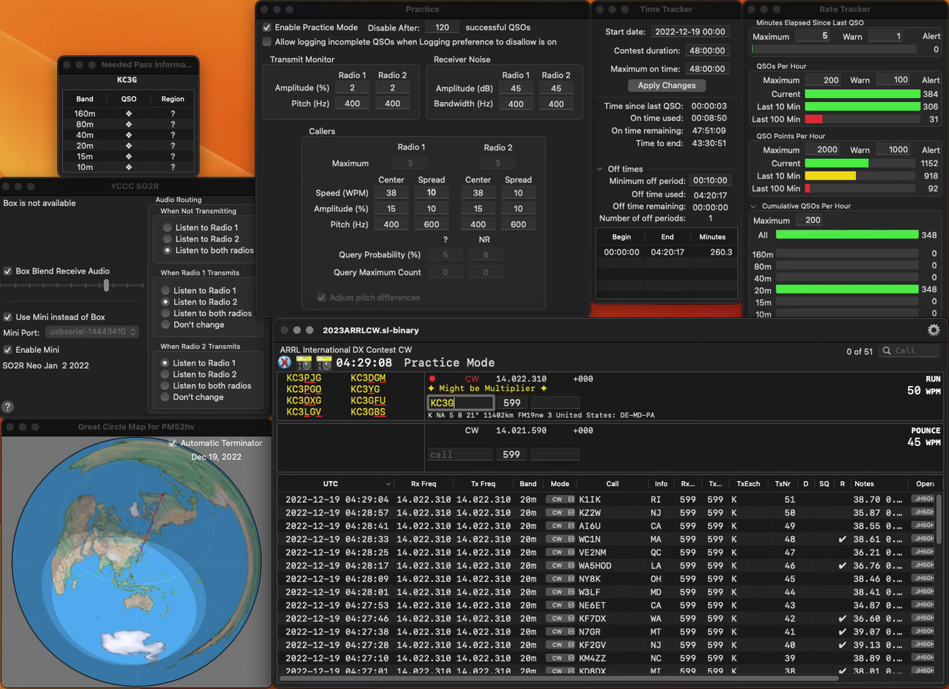
pyautogui.write('FU')
pyautogui.press('space')
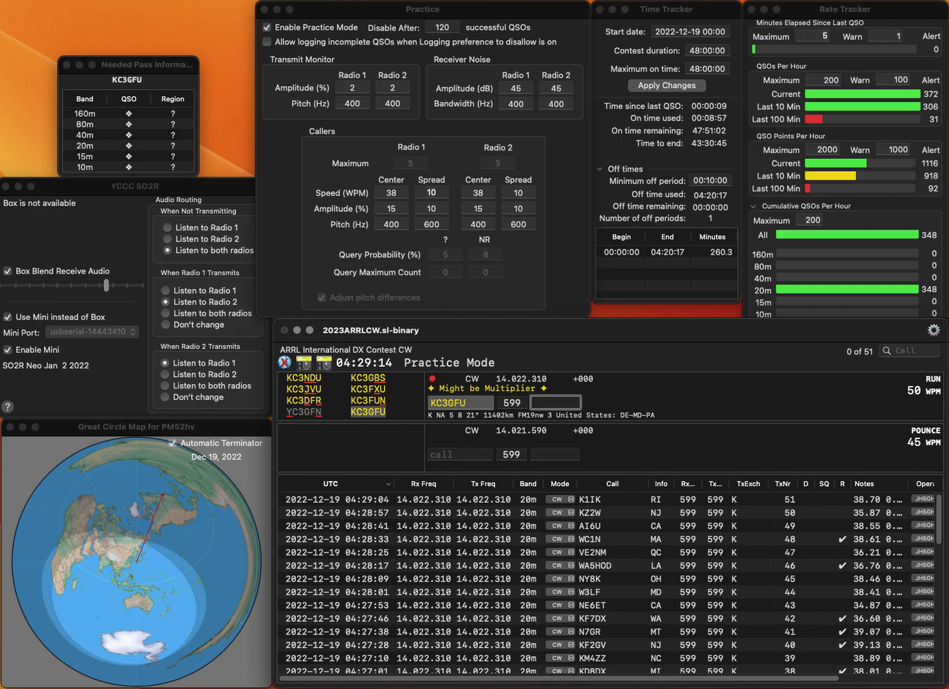
pyautogui.press('Return')
# Log a contact with W9MXQ on the run radio with received exchange IL.
pyautogui.write('W')
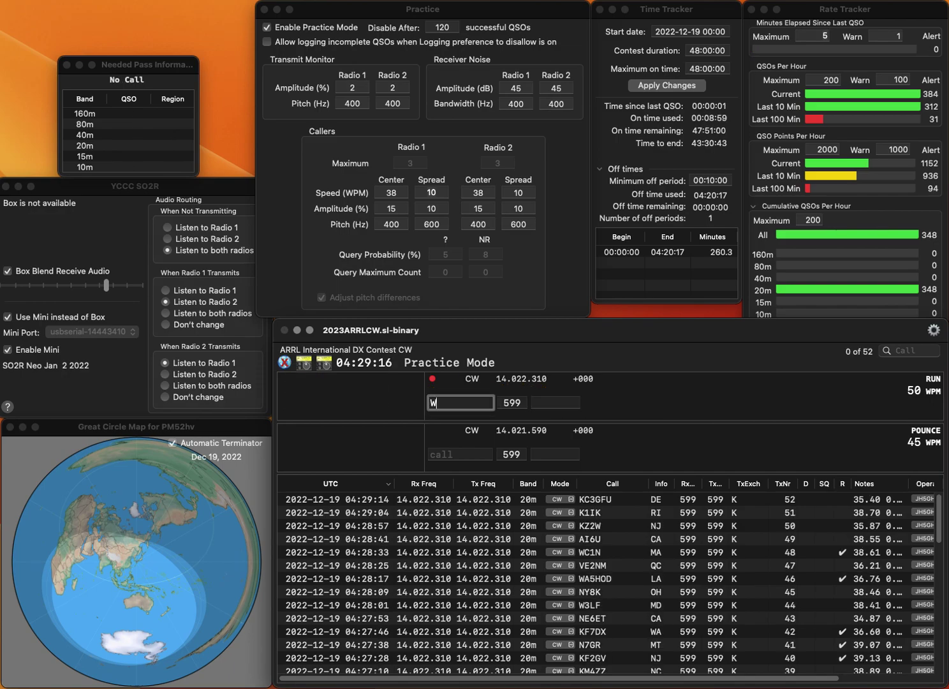
pyautogui.write('9MXQ')
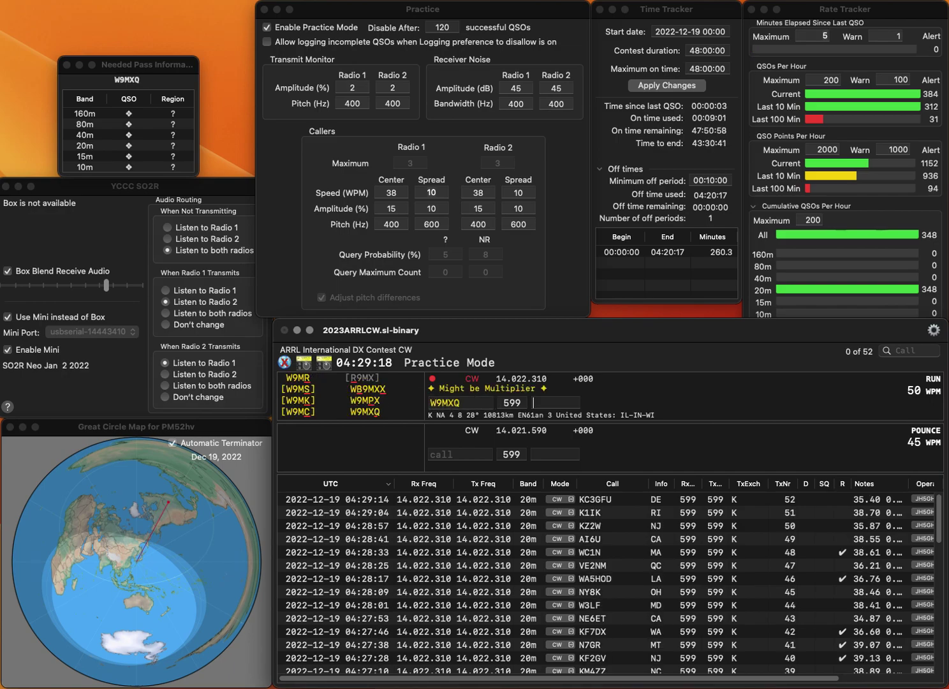
pyautogui.press('Return')
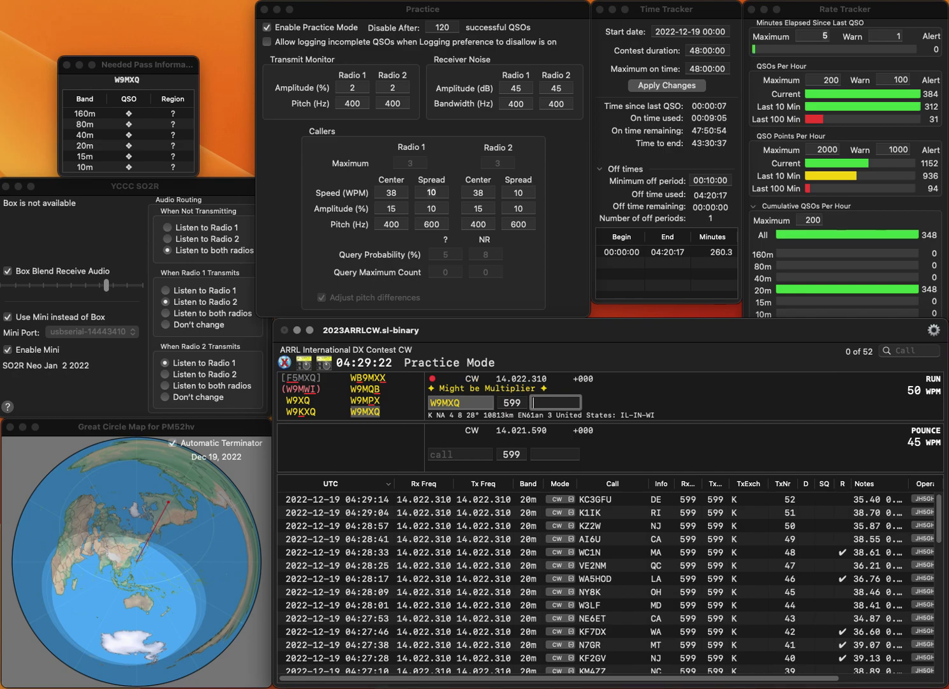
pyautogui.press('Return')
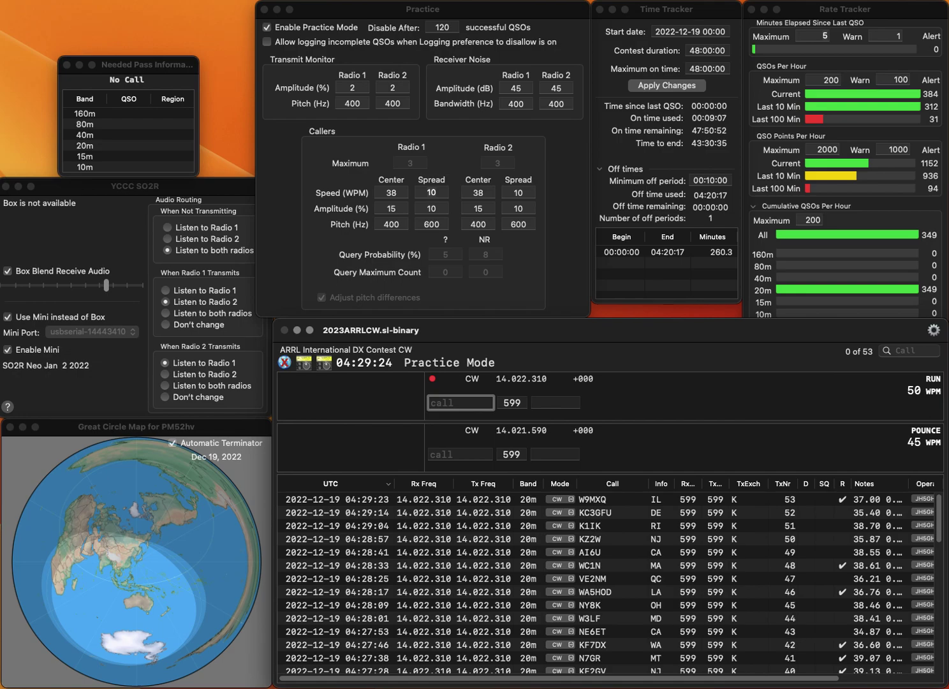
pyautogui.write('KE1AK')
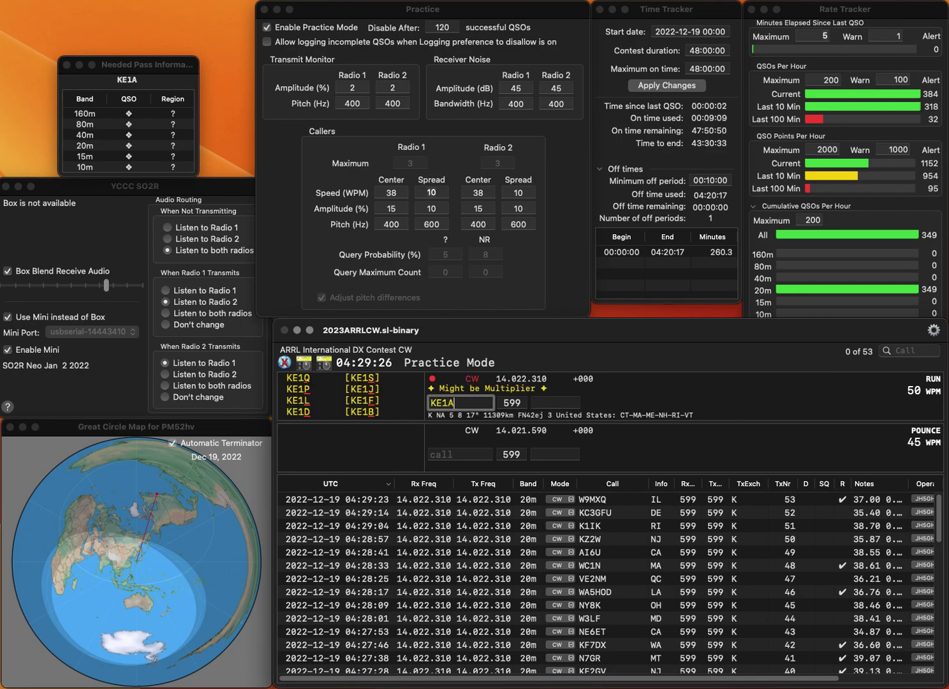
pyautogui.press('Return')
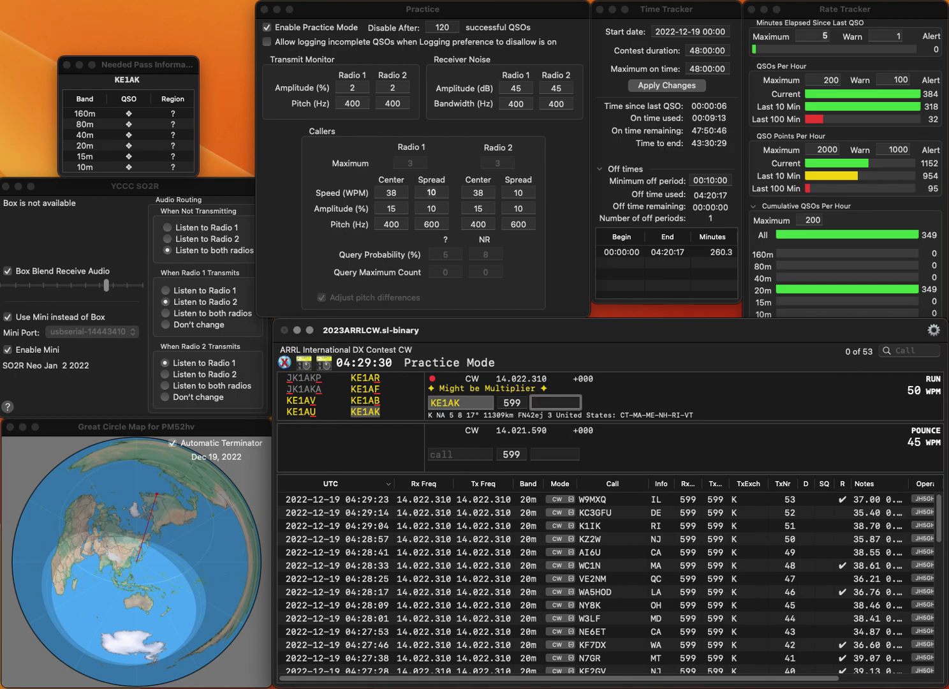
pyautogui.press('Return')
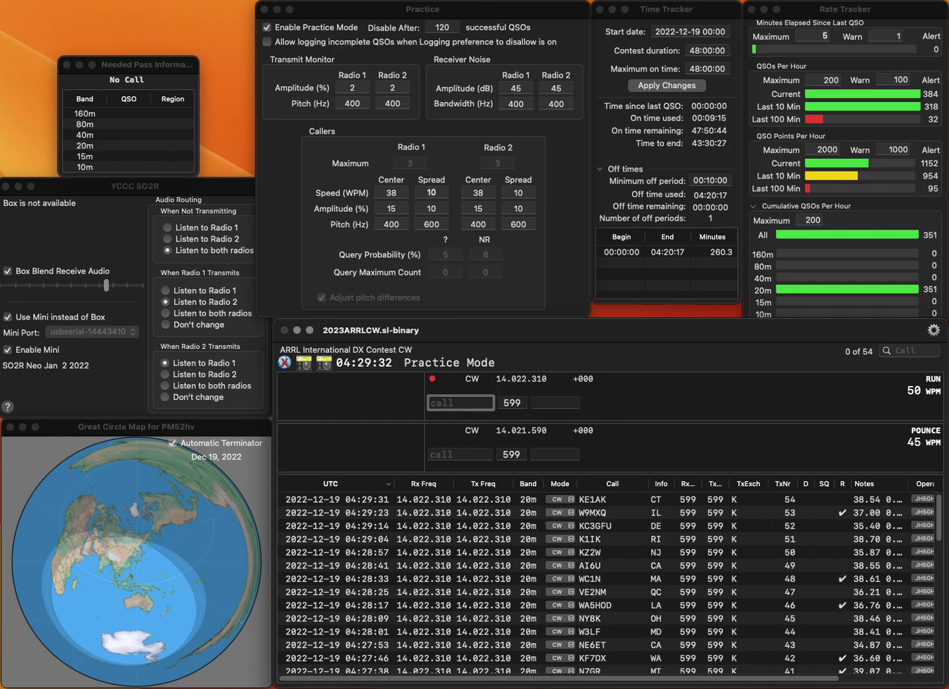
pyautogui.write('W2SEF')
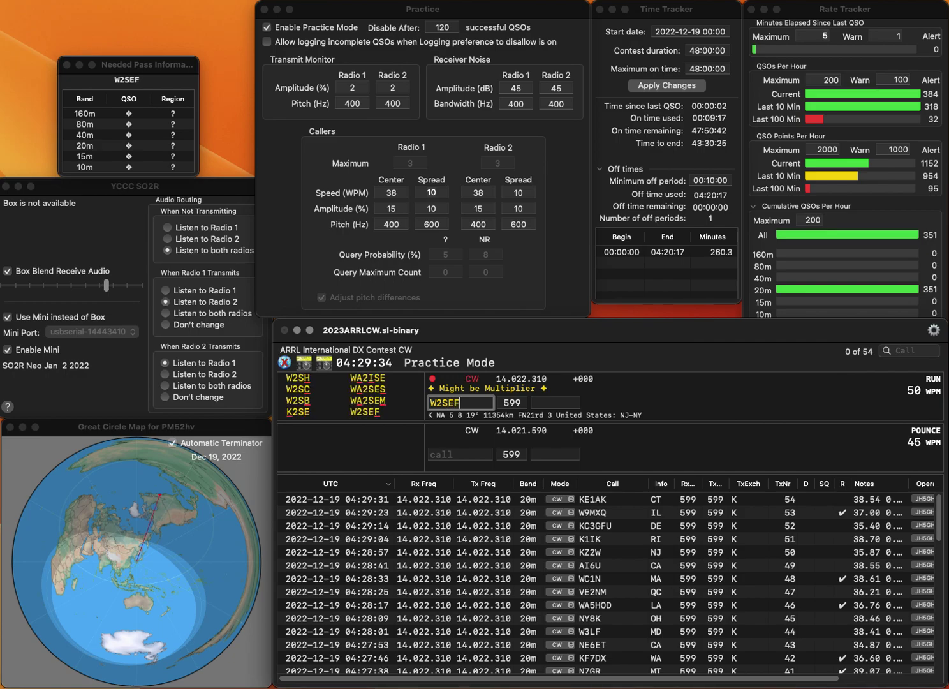
pyautogui.press('space')
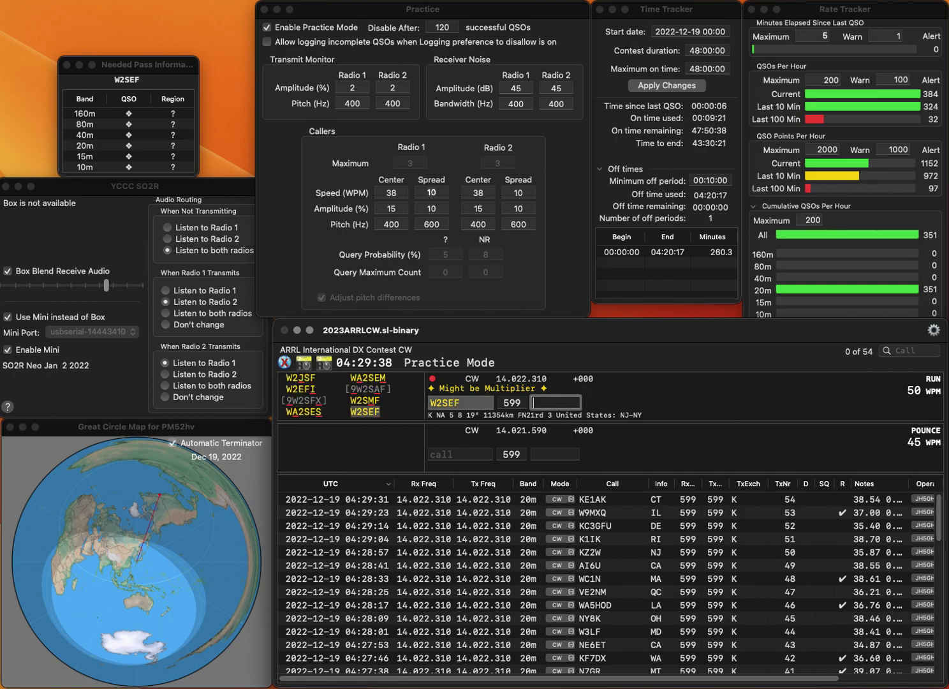
pyautogui.write('Y')
pyautogui.press('Return')
pyautogui.write('KC')
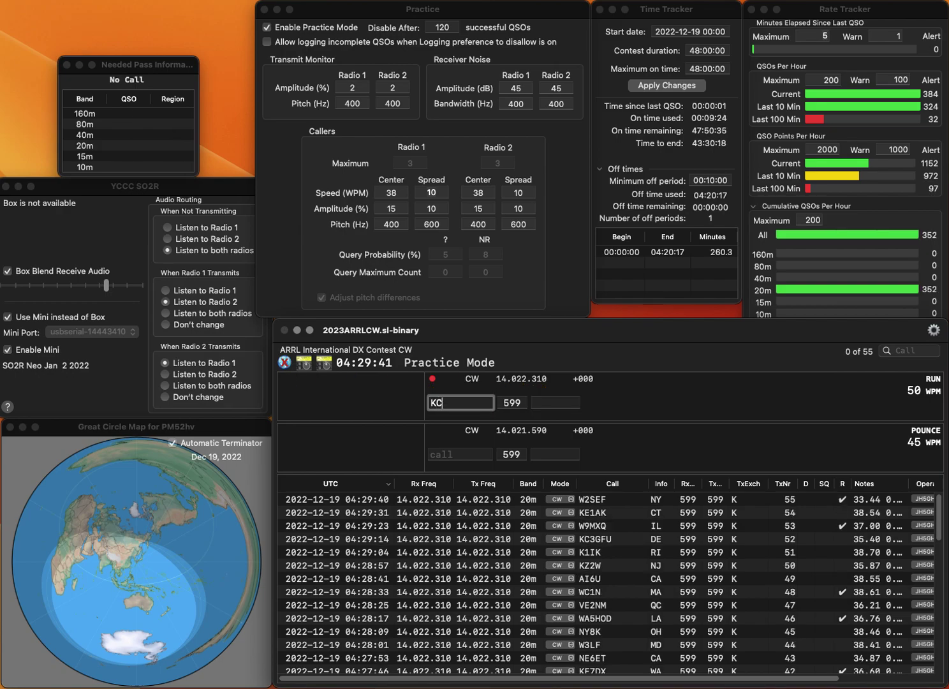
pyautogui.write('0PRJ')
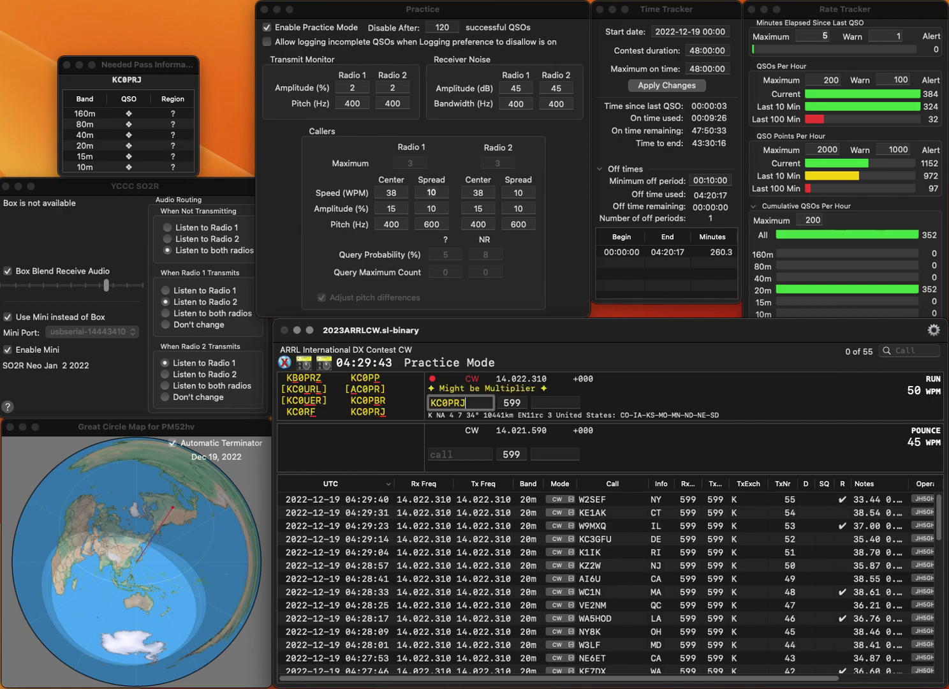
pyautogui.press('Return')
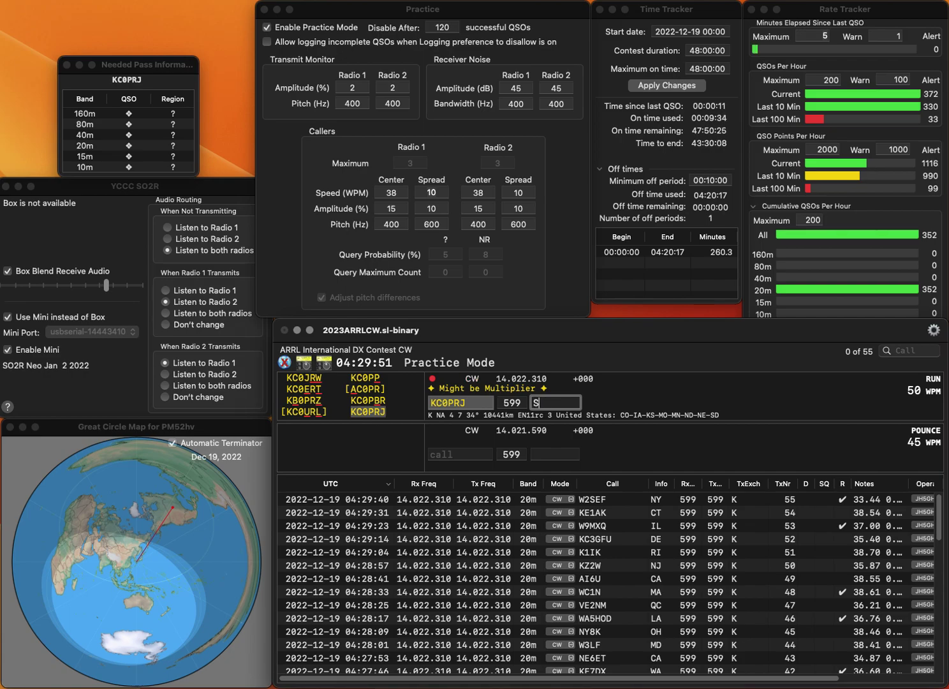
pyautogui.press('Return')
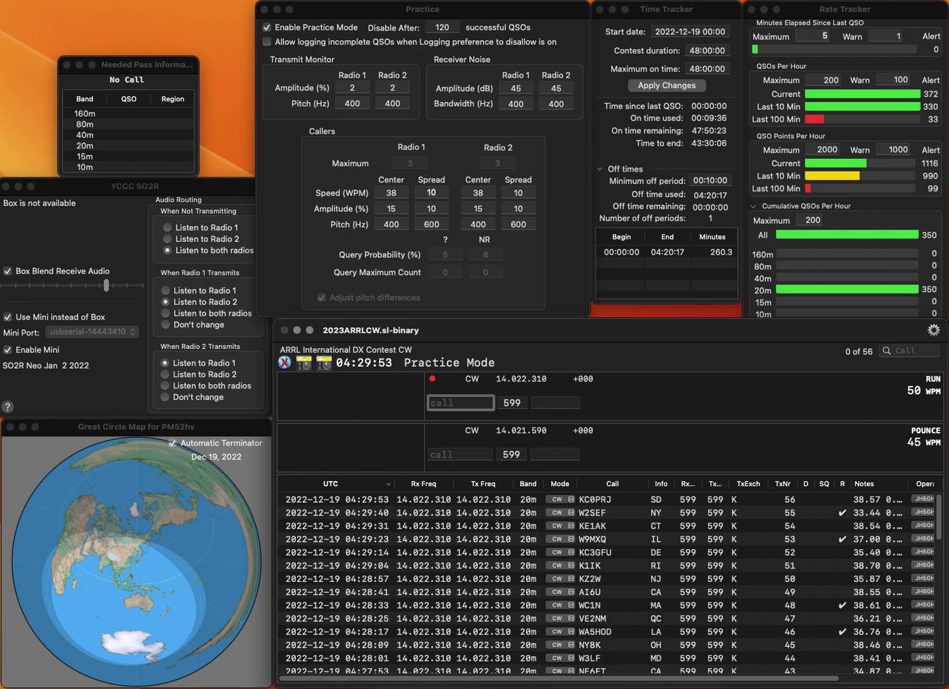
pyautogui.write('VE7A')
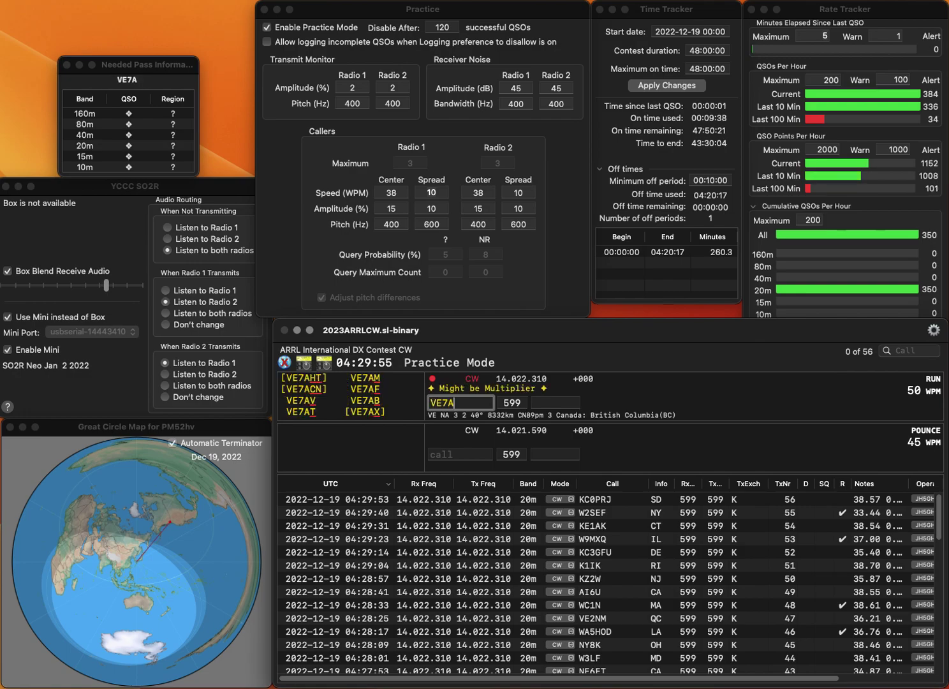
pyautogui.write('PF/3')
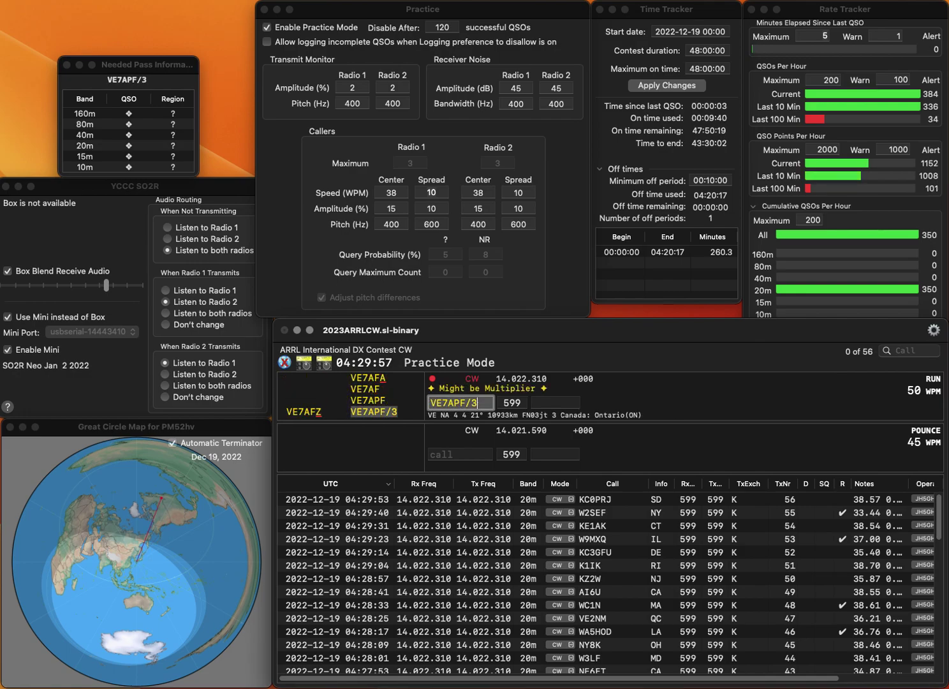
pyautogui.press('Tab')
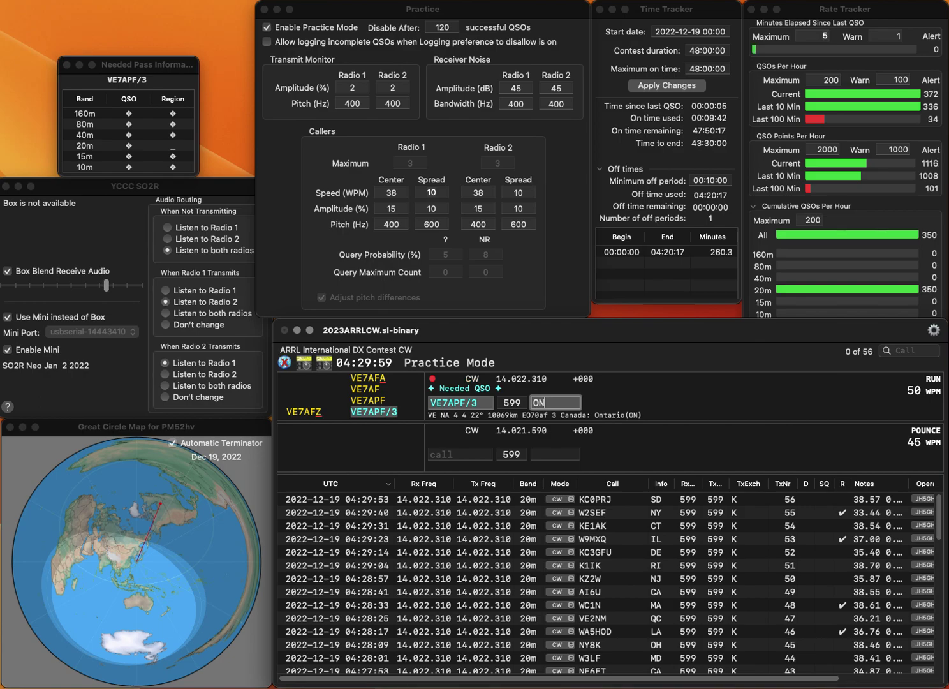
pyautogui.press('Return')
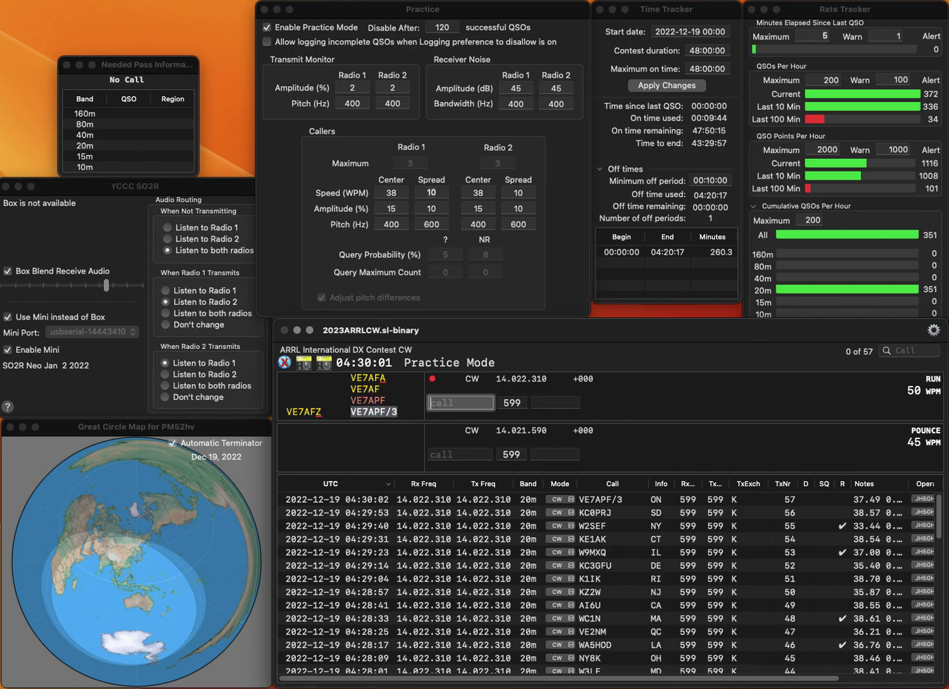
pyautogui.write('WLLY')
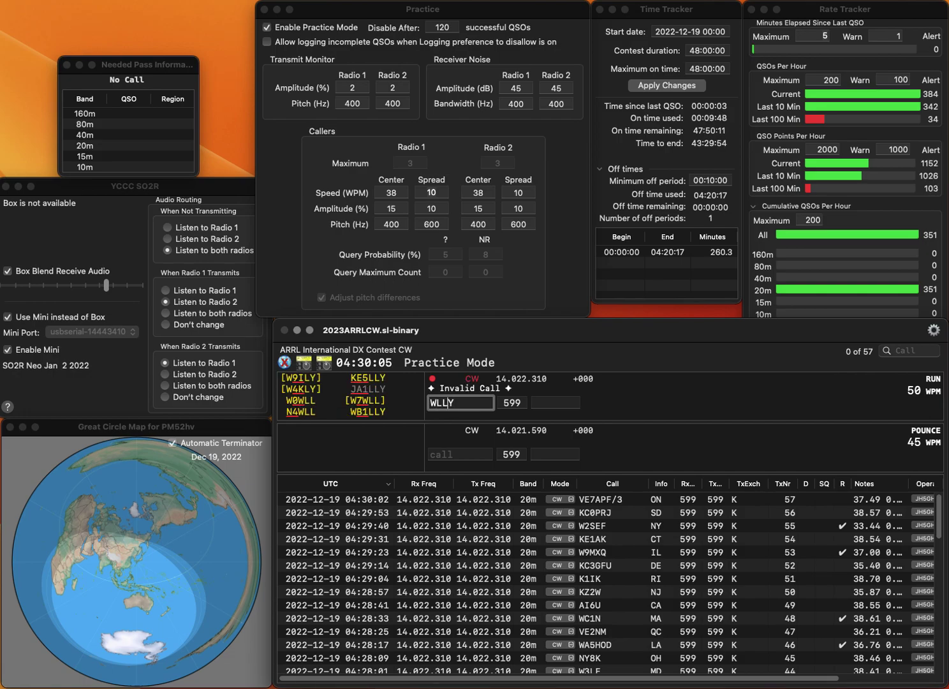
pyautogui.press('Left')
pyautogui.press('Left')
pyautogui.press('Left')
pyautogui.write('B1')
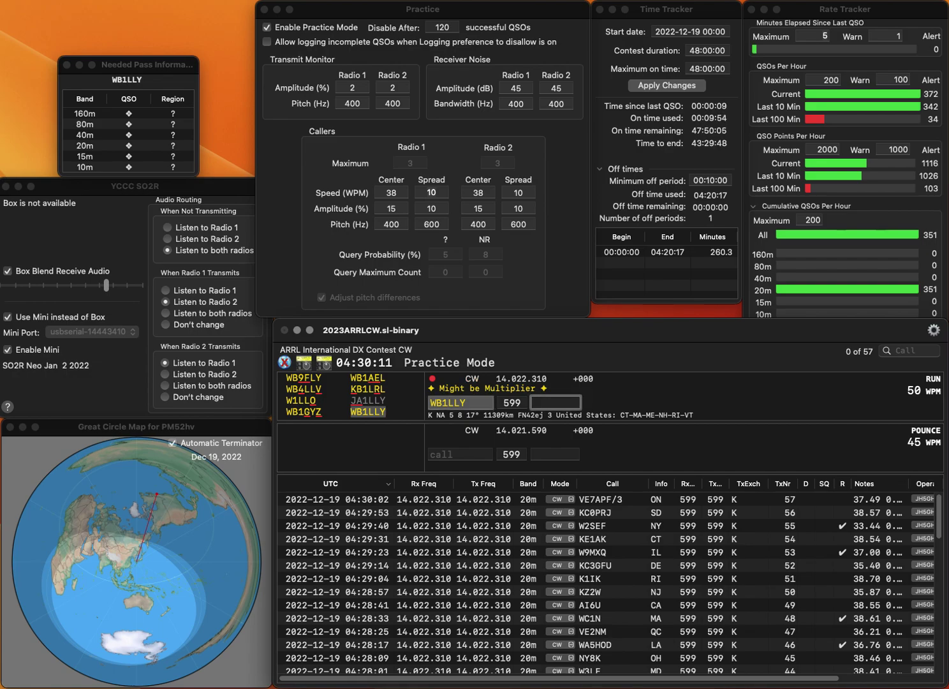
pyautogui.write('RI')
pyautogui.press('Return')
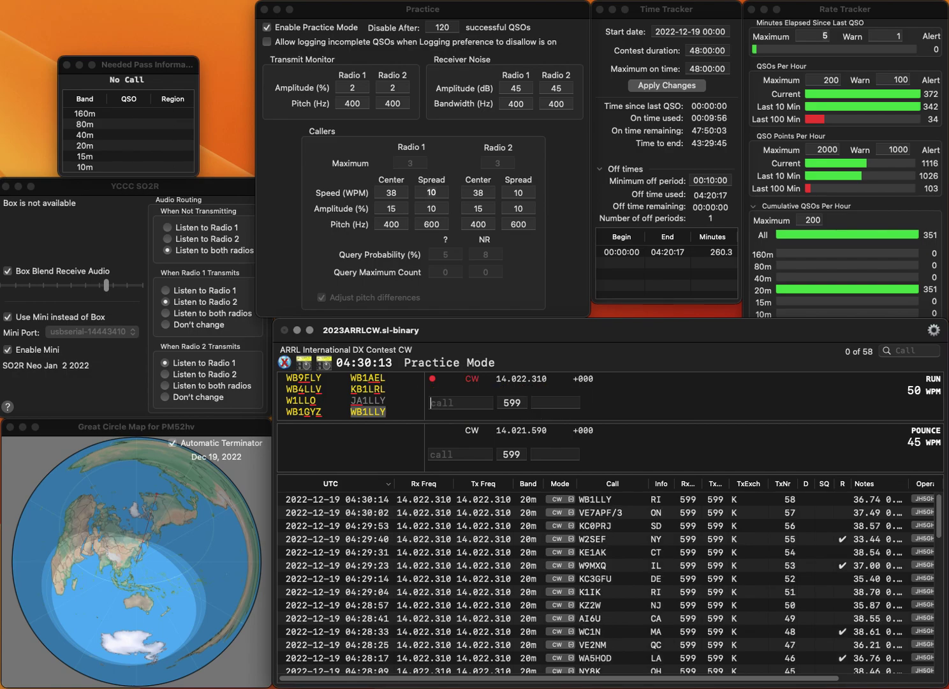
pyautogui.write('K')
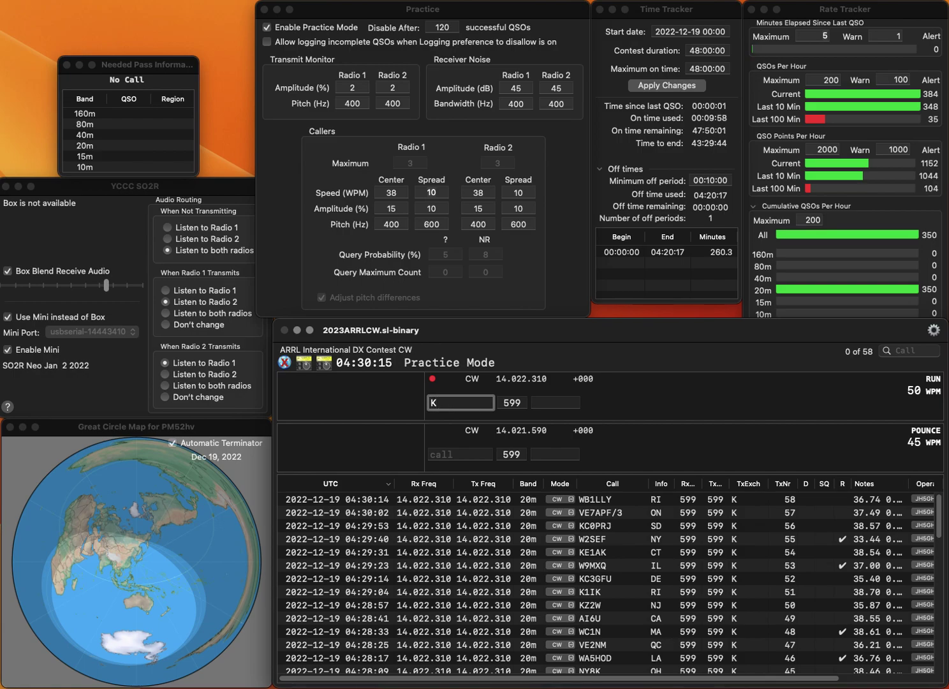
pyautogui.write('PK')
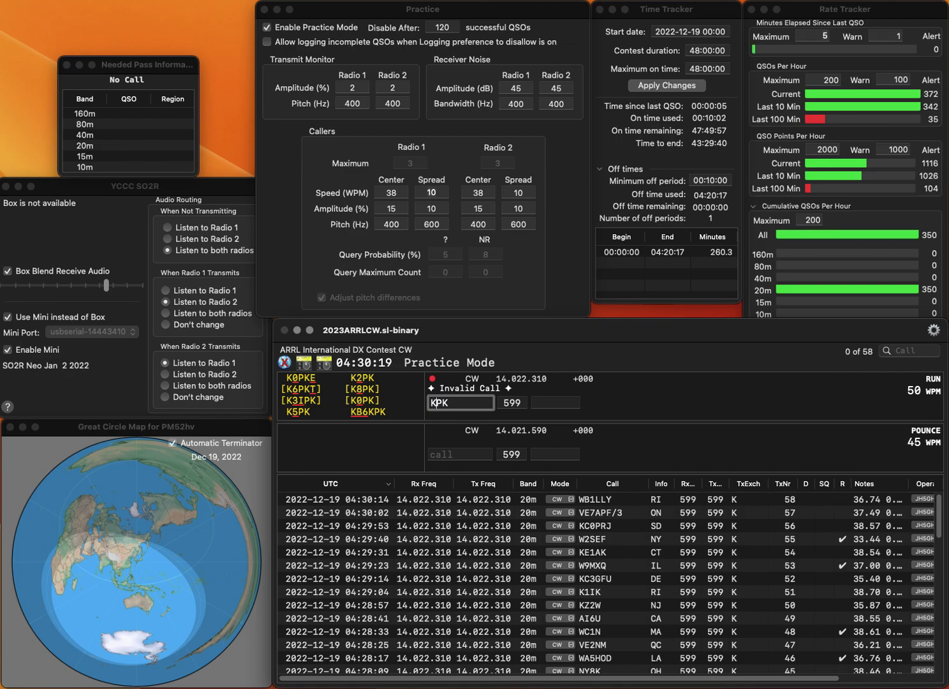
pyautogui.write('O4')
pyautogui.press('Return')
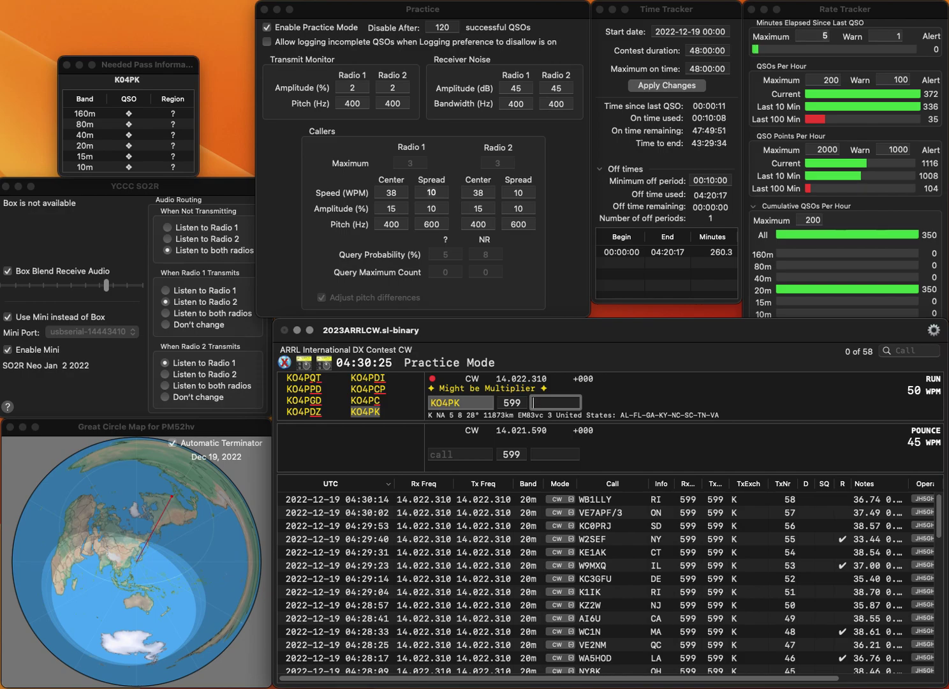
pyautogui.write('AL')
pyautogui.press('Return')
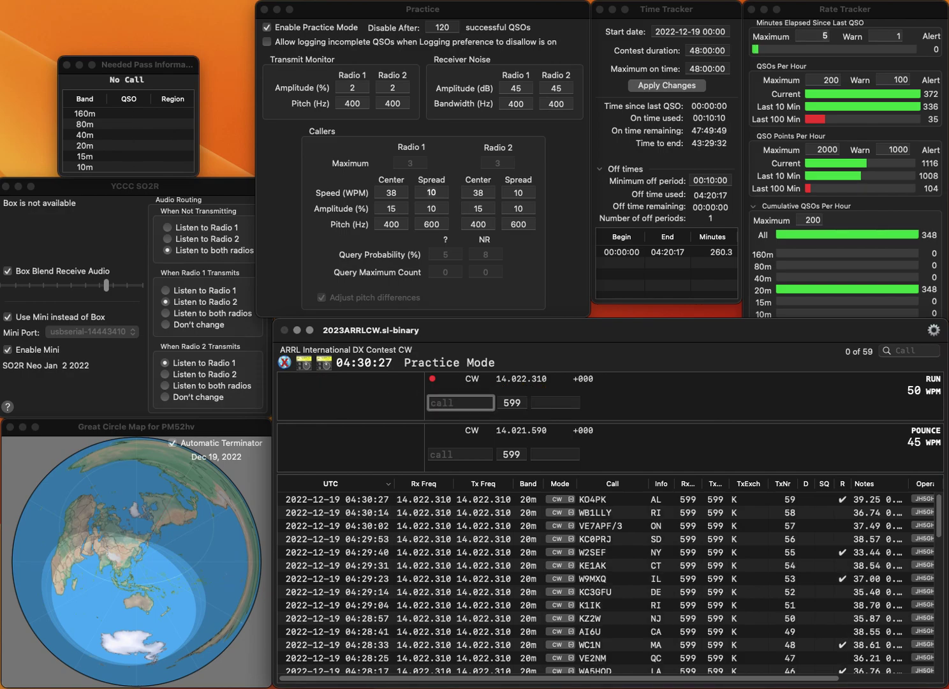
pyautogui.write('KG8')
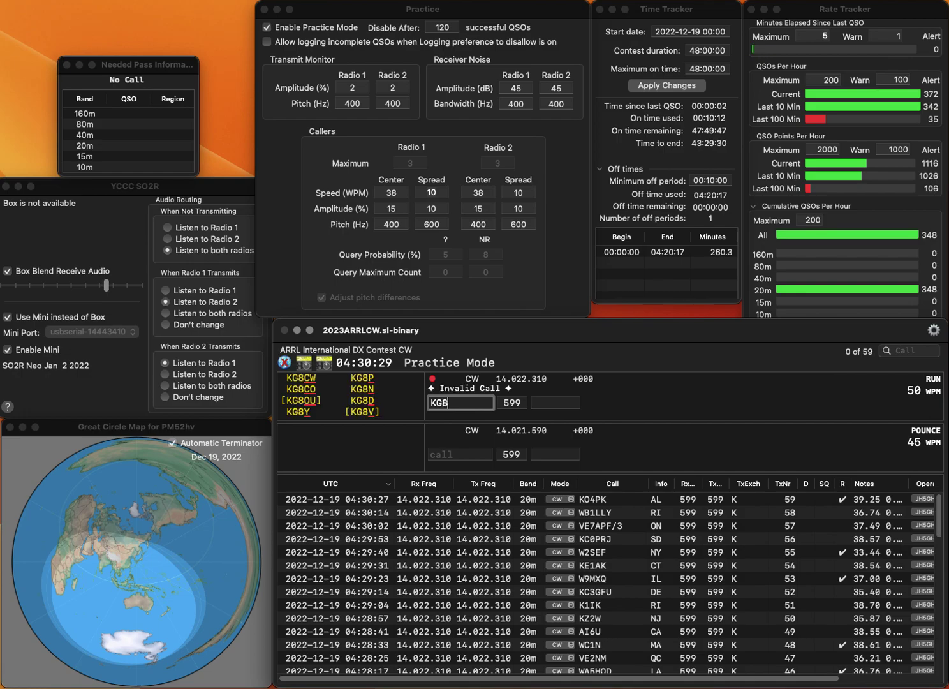
pyautogui.write('CW')
pyautogui.press('Return')
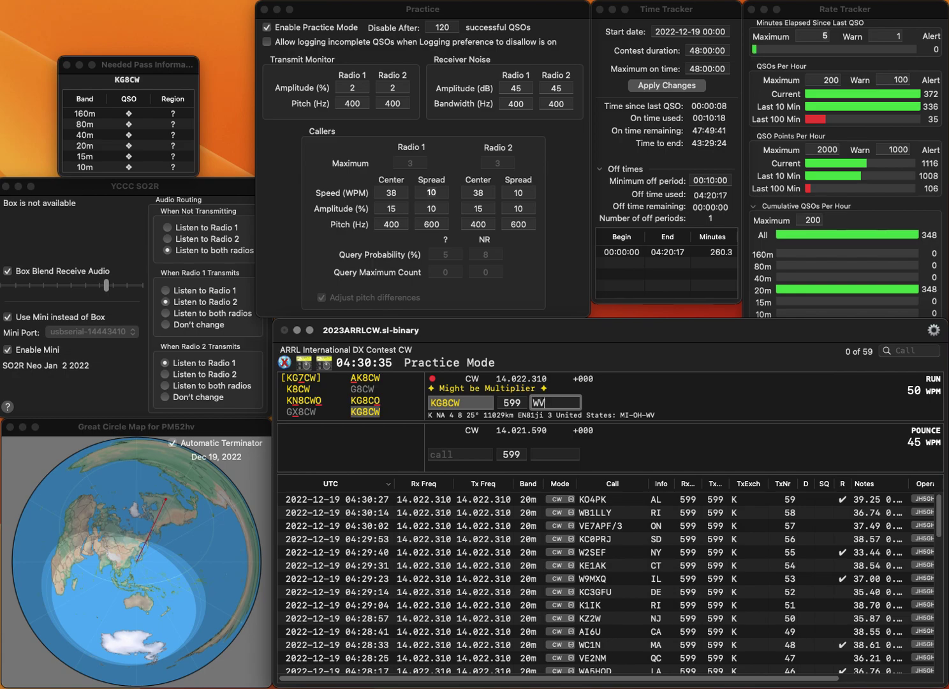
pyautogui.press('Return')
pyautogui.write('K')
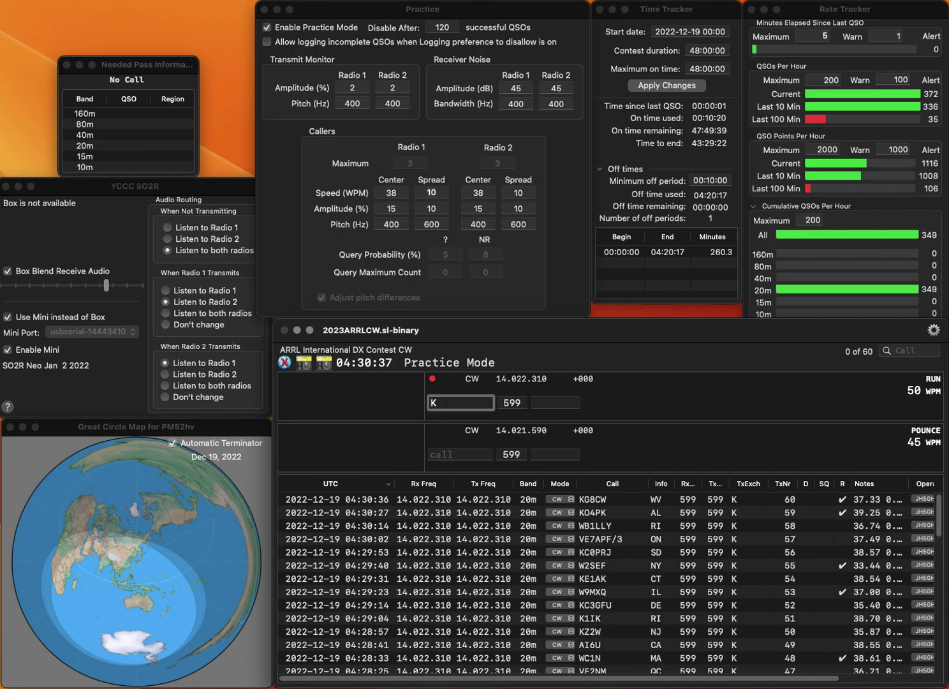
pyautogui.write('9MKE')
pyautogui.press('space')
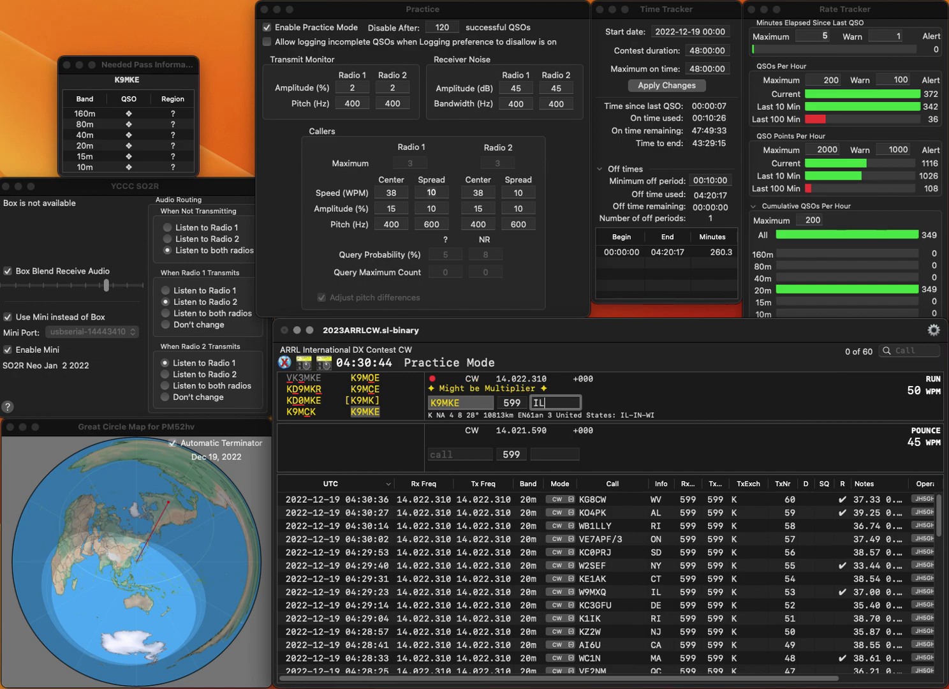
pyautogui.press('Return')
pyautogui.write('K')
pyautogui.press('BackSpace')
pyautogui.write('VE9NI')
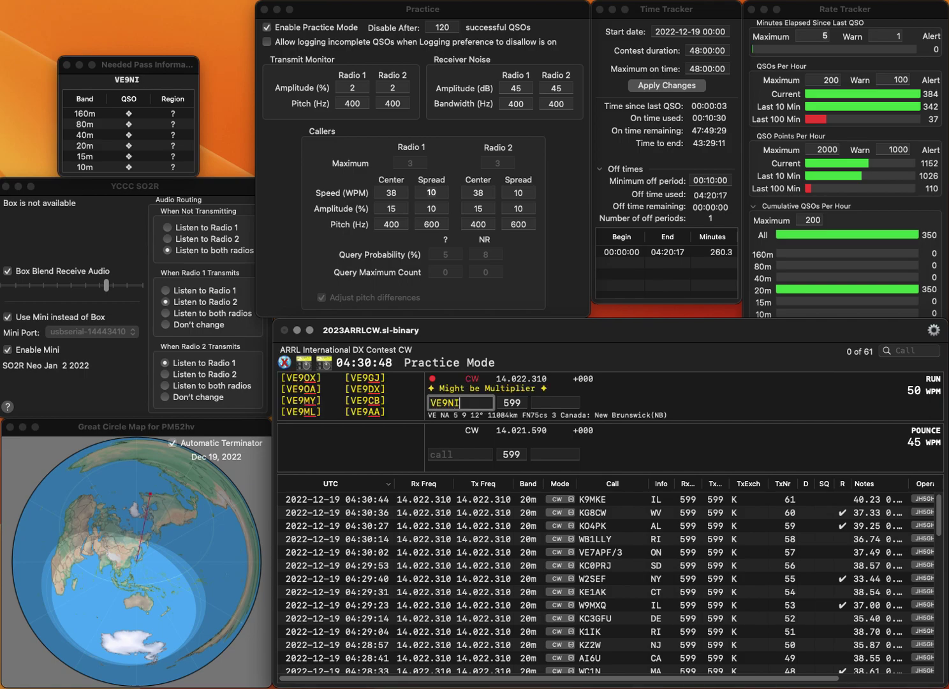
pyautogui.press('BackSpace')
pyautogui.write('8')
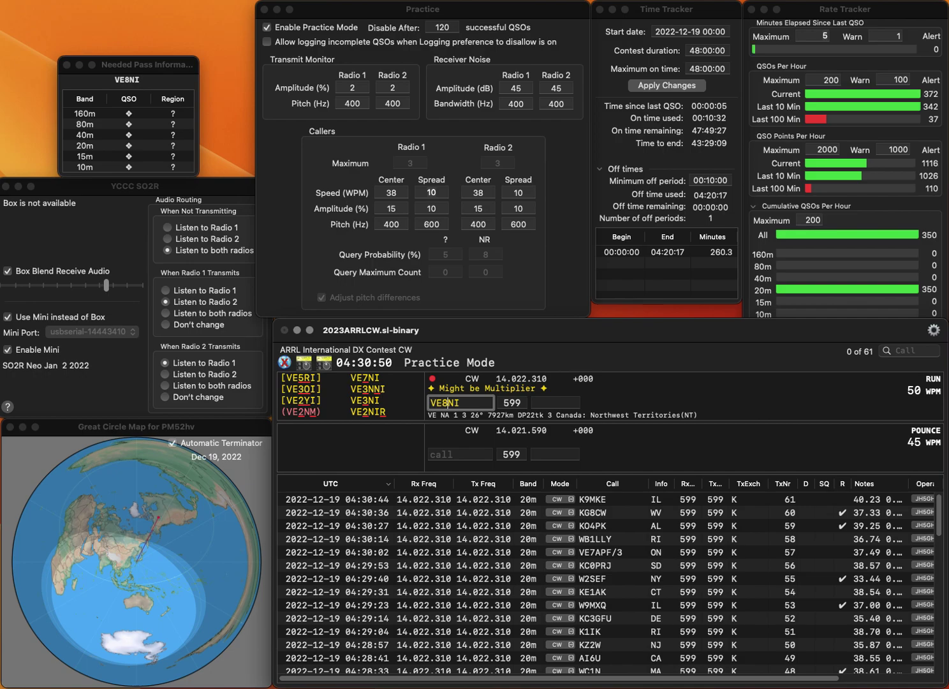
pyautogui.press('BackSpace')
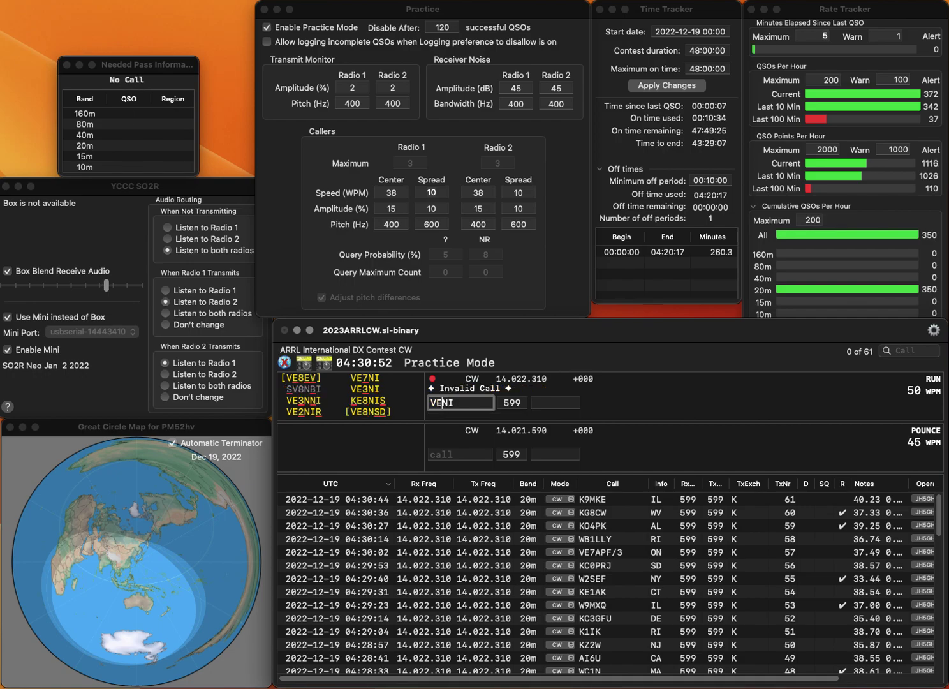
pyautogui.write('7')
pyautogui.press('Return')
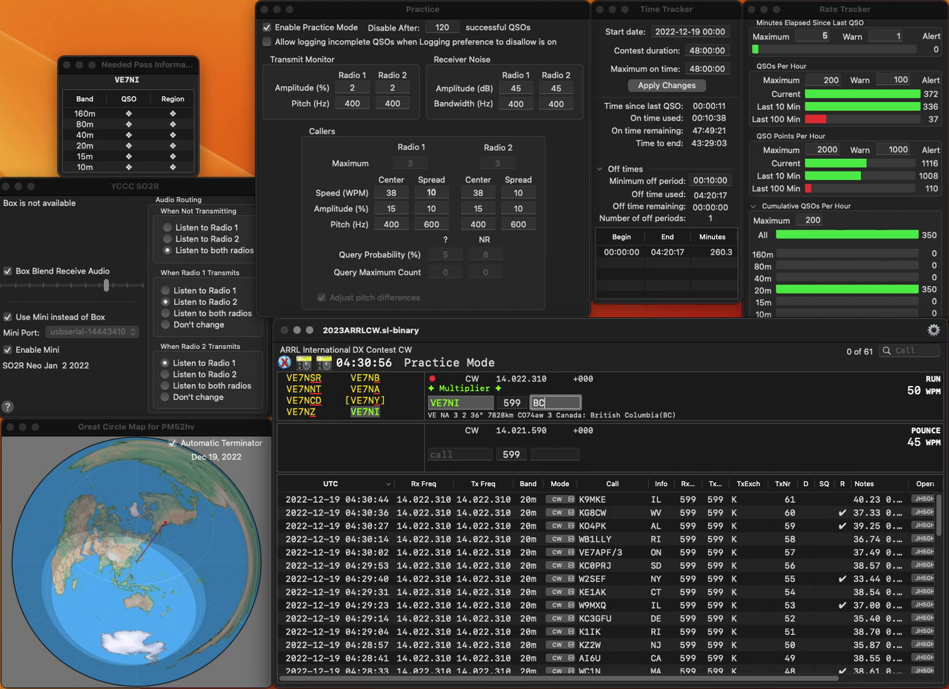
pyautogui.press('Return')
pyautogui.write('K3HRC')
pyautogui.press('space')
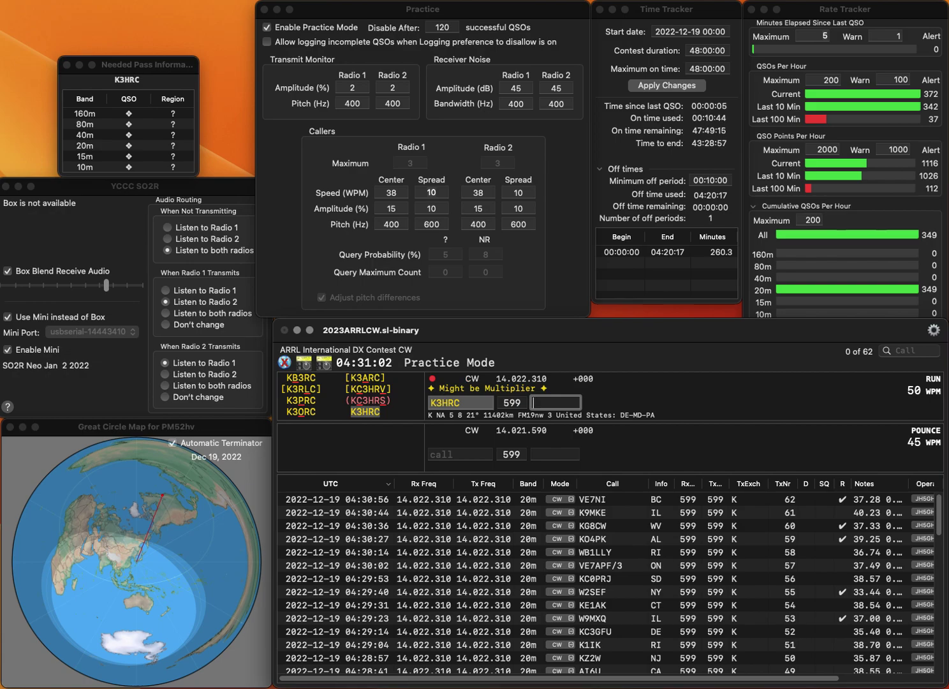
pyautogui.write('MD')
pyautogui.press('Return')
pyautogui.write('AD8DM')
pyautogui.press('Return')
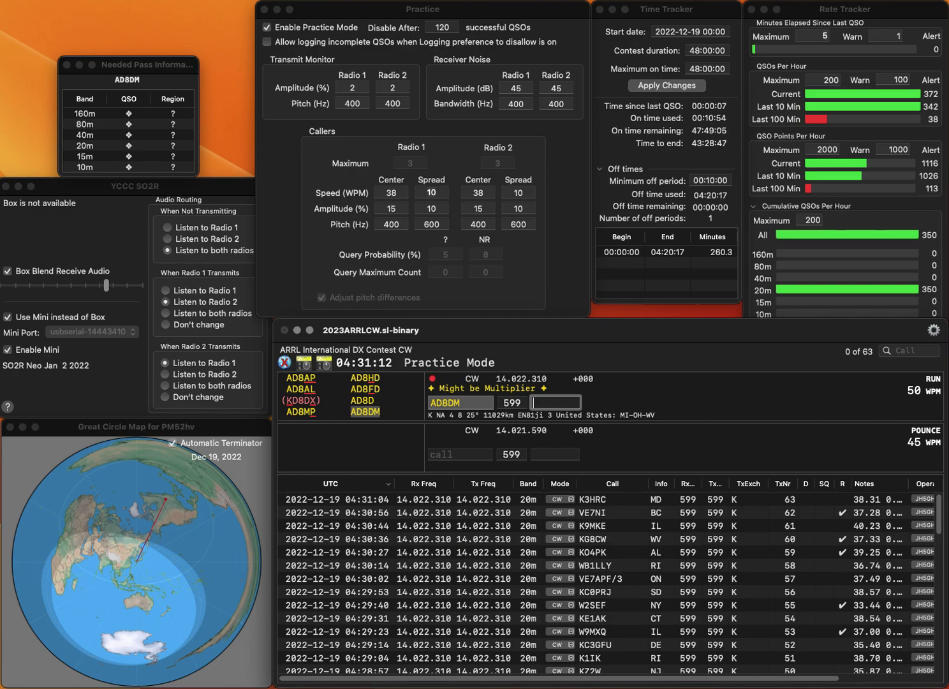
pyautogui.press('Return')
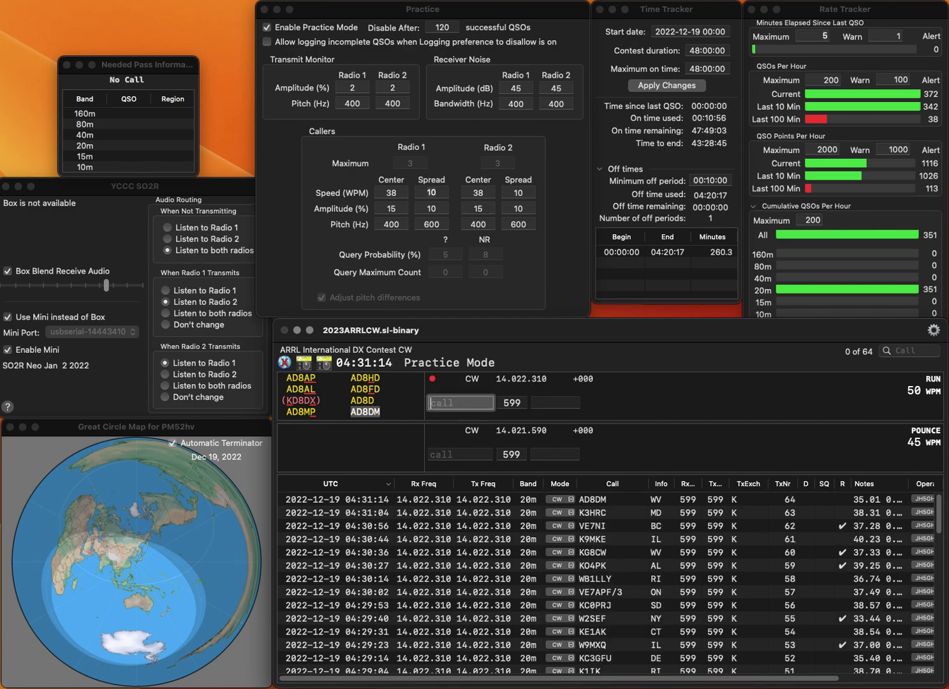
pyautogui.write('AK0A')
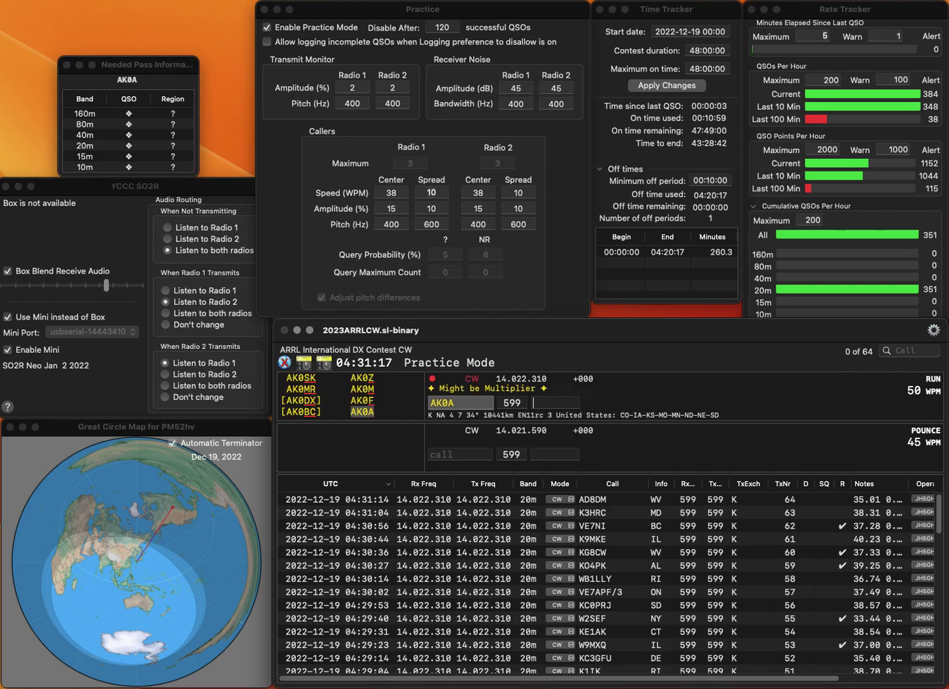
pyautogui.press('space')
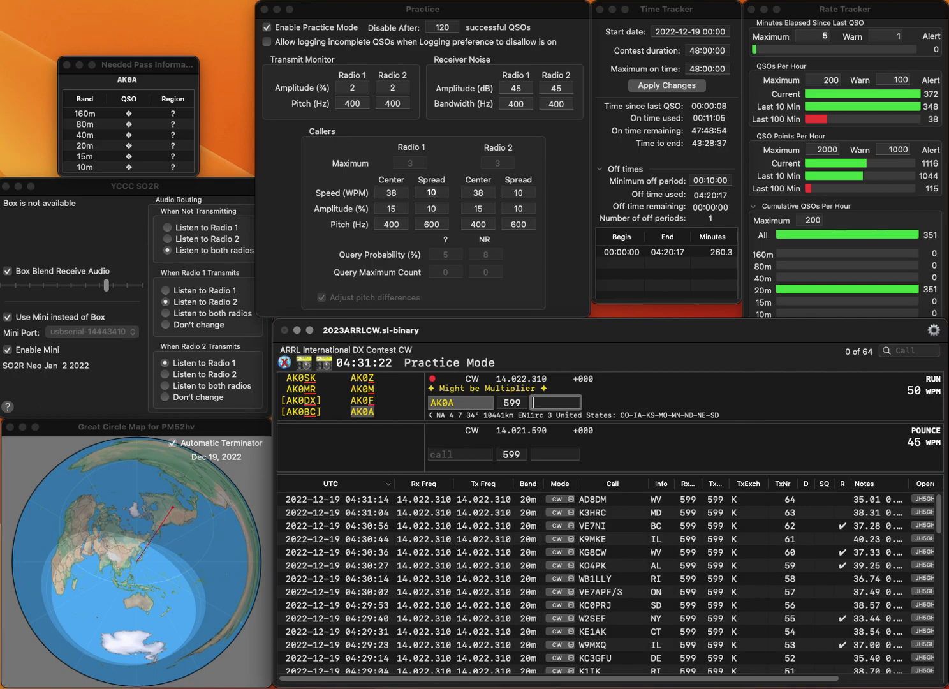
pyautogui.write('N')
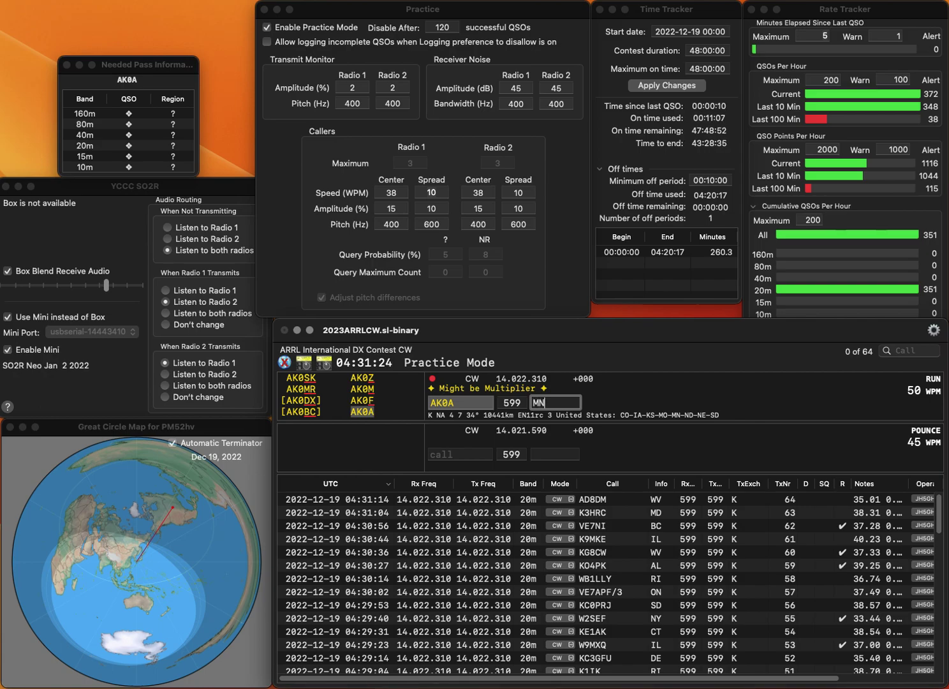
pyautogui.press('Return')
# Enter W4WX on the run radio, correct the call to W4WCD and log the contact with received exchange GA.
pyautogui.write('W4WX')
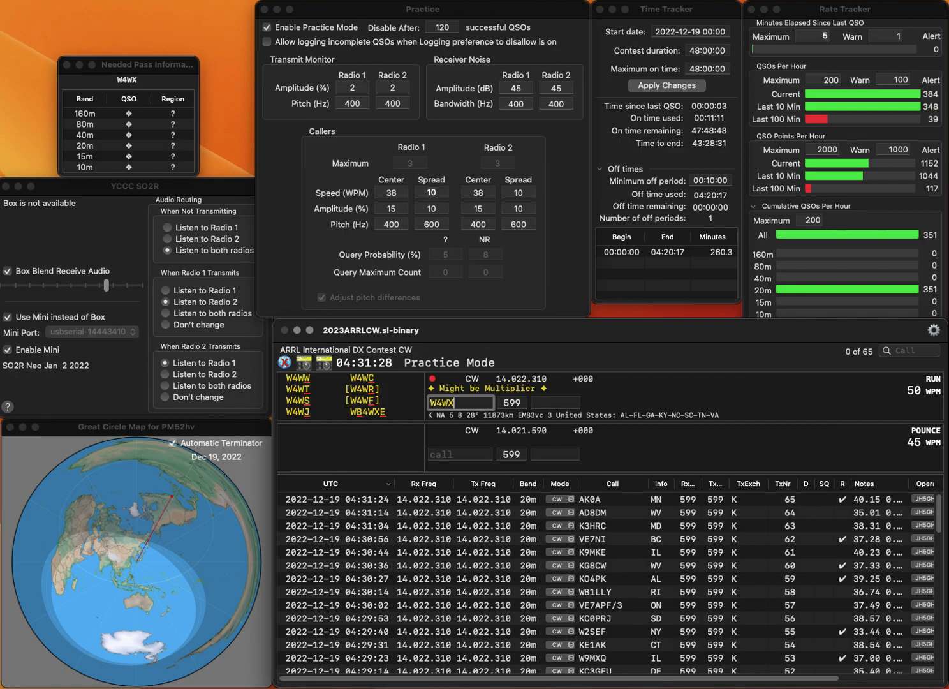
pyautogui.press('Return')
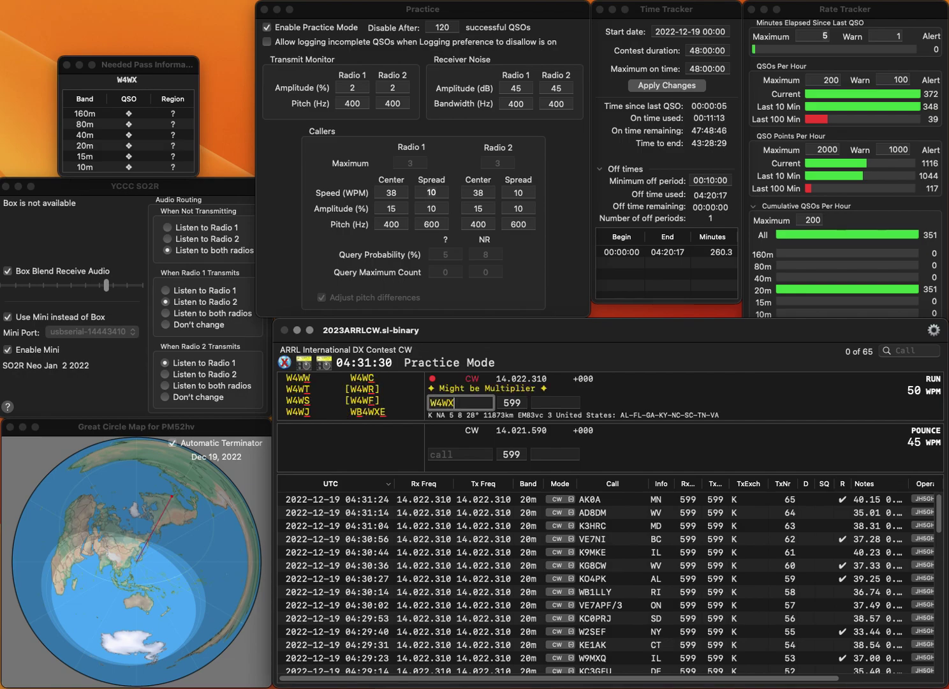
pyautogui.press('BackSpace')
pyautogui.write('D')
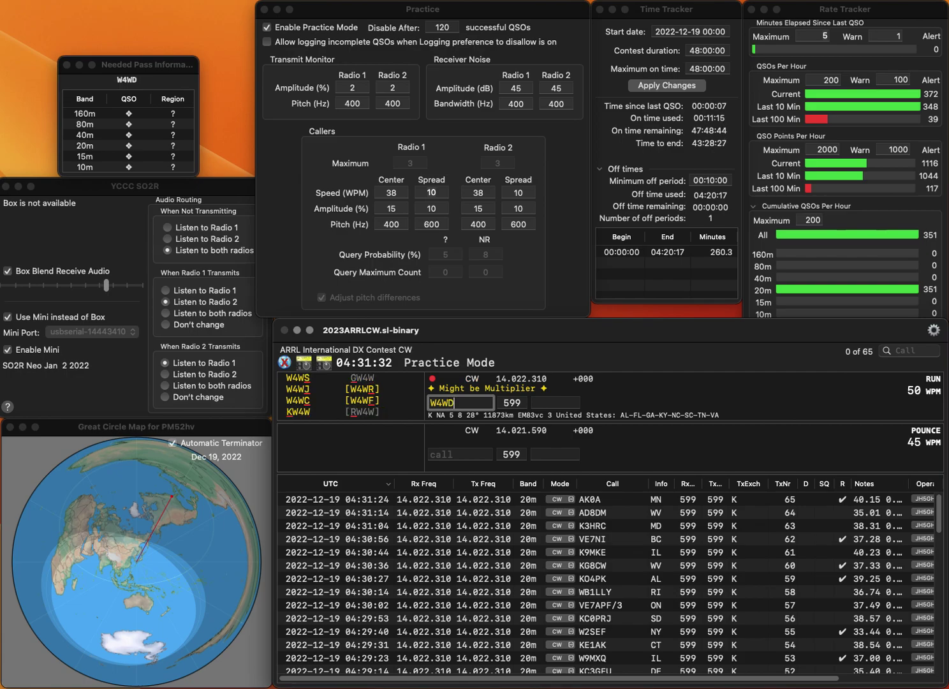
pyautogui.write('C')
pyautogui.press('Return')
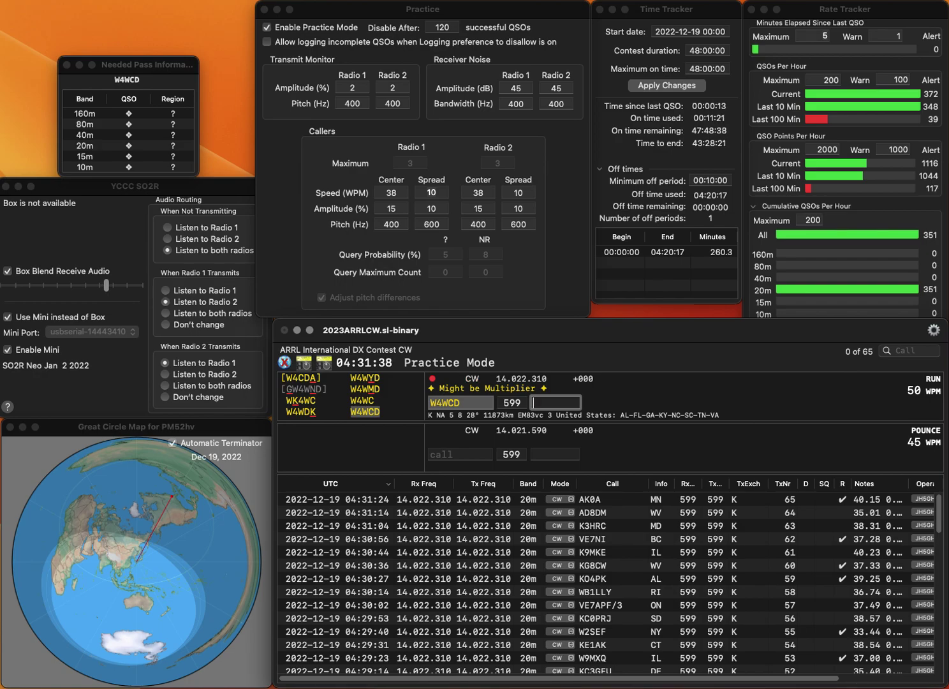
pyautogui.press('Return')
pyautogui.write('K7')
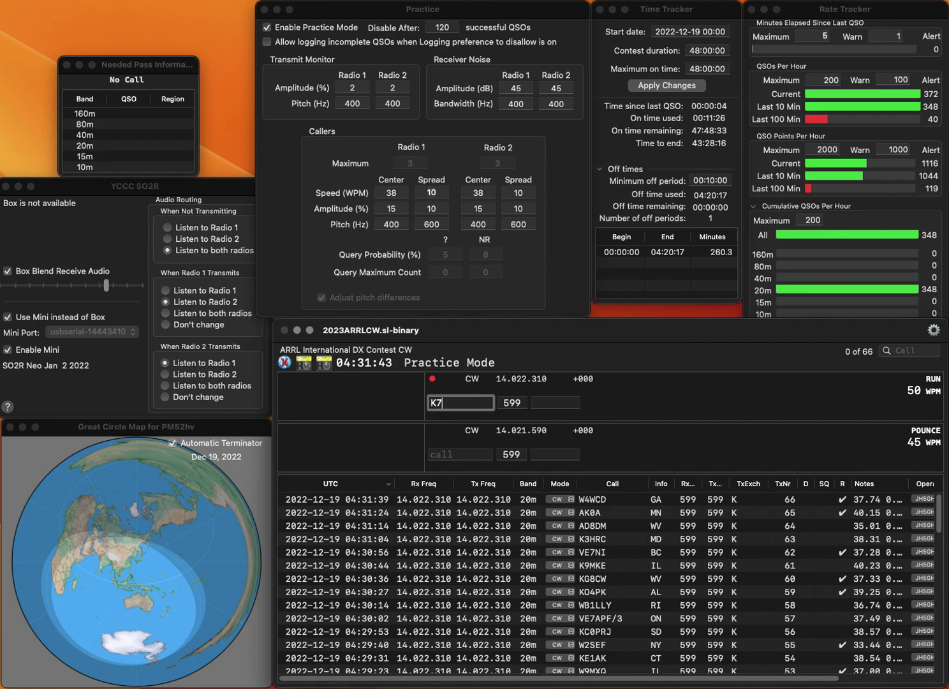
pyautogui.write('UGH')
pyautogui.press('BackSpace')
pyautogui.write('S')
pyautogui.press('space')
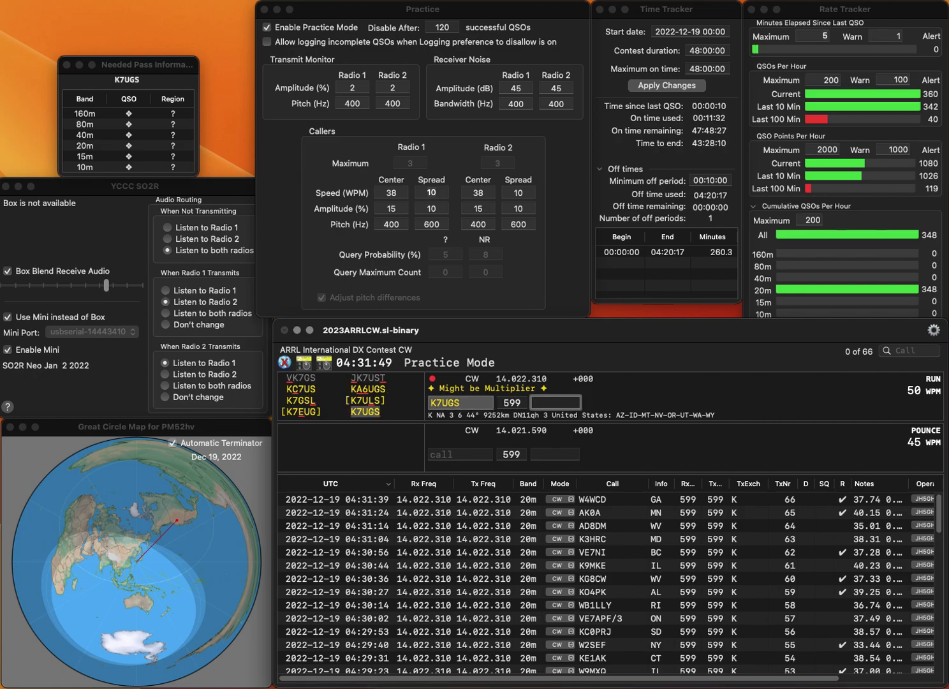
pyautogui.write('WY')
pyautogui.press('Return')
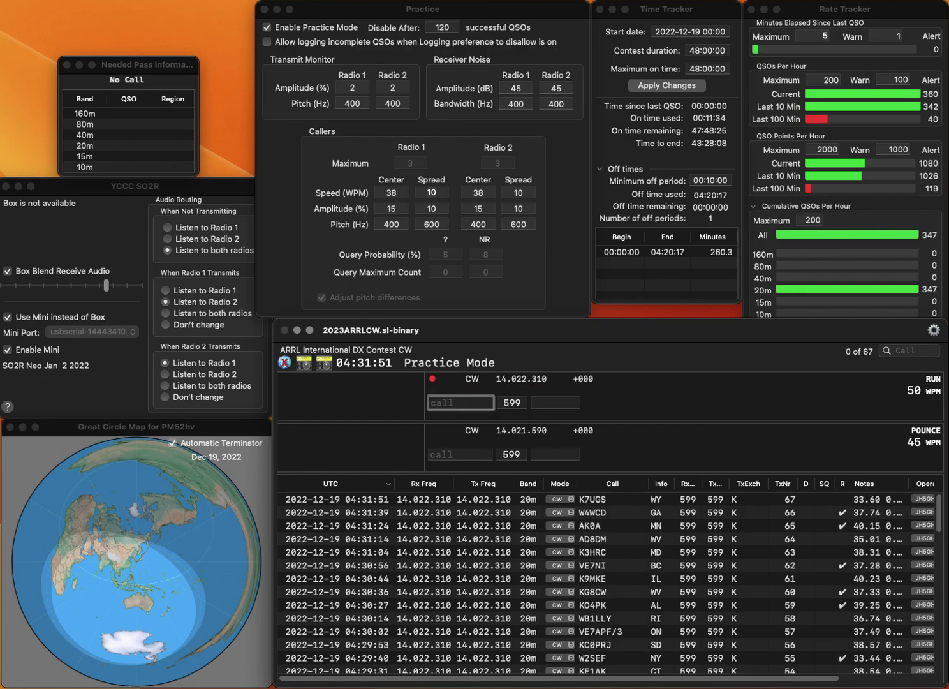
# Enter W0UM on the run radio, correct the call to W0VM and log the contact with received exchange NE.
pyautogui.write('W3')
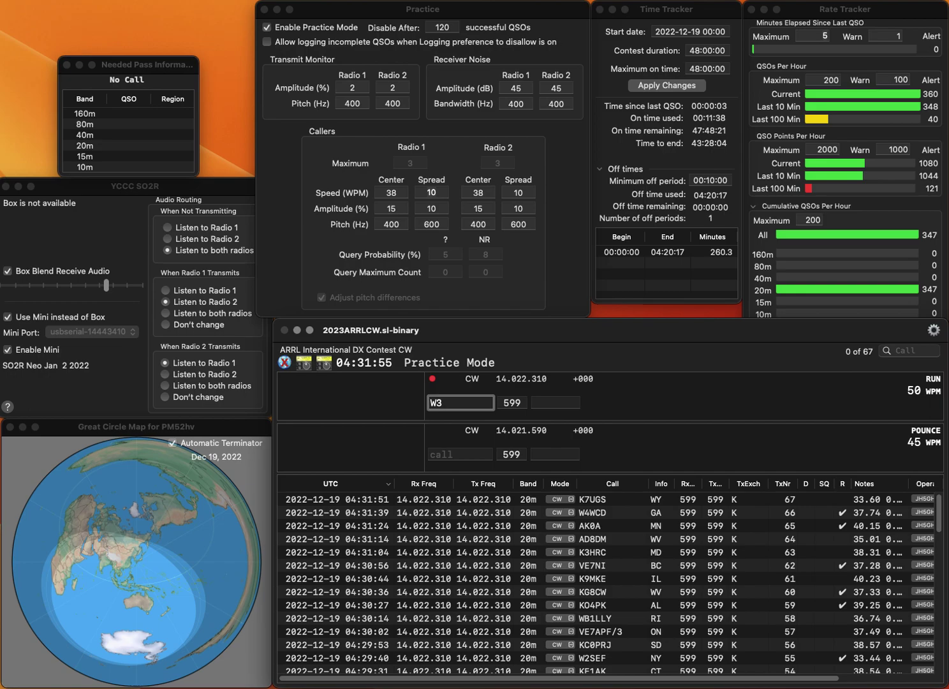
pyautogui.press('BackSpace')
pyautogui.write('0UM')
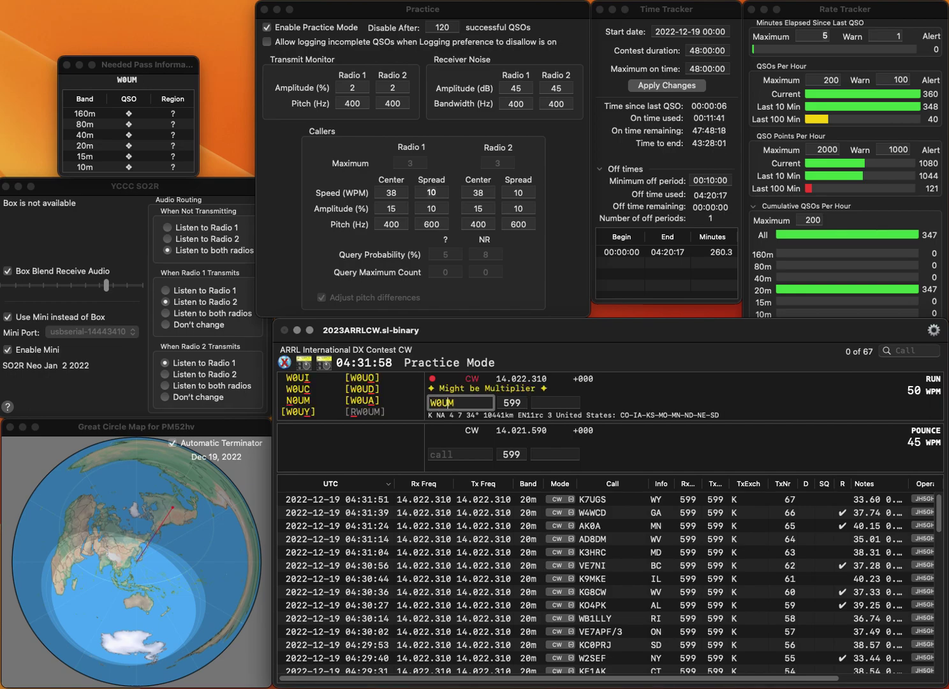
pyautogui.press('BackSpace')
pyautogui.write('VM')
pyautogui.press('Tab')
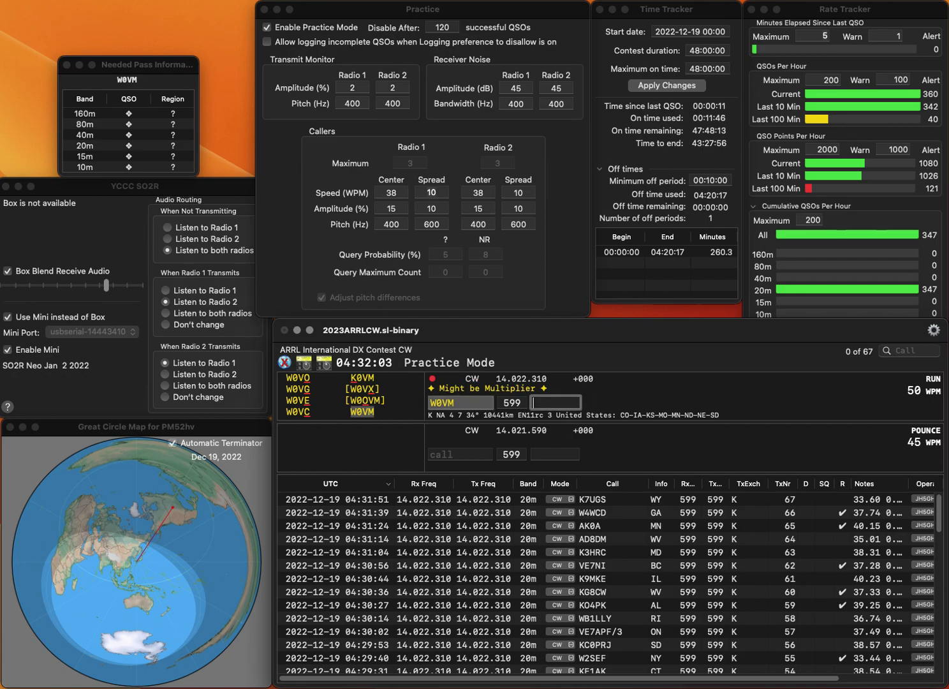
pyautogui.press('Return')
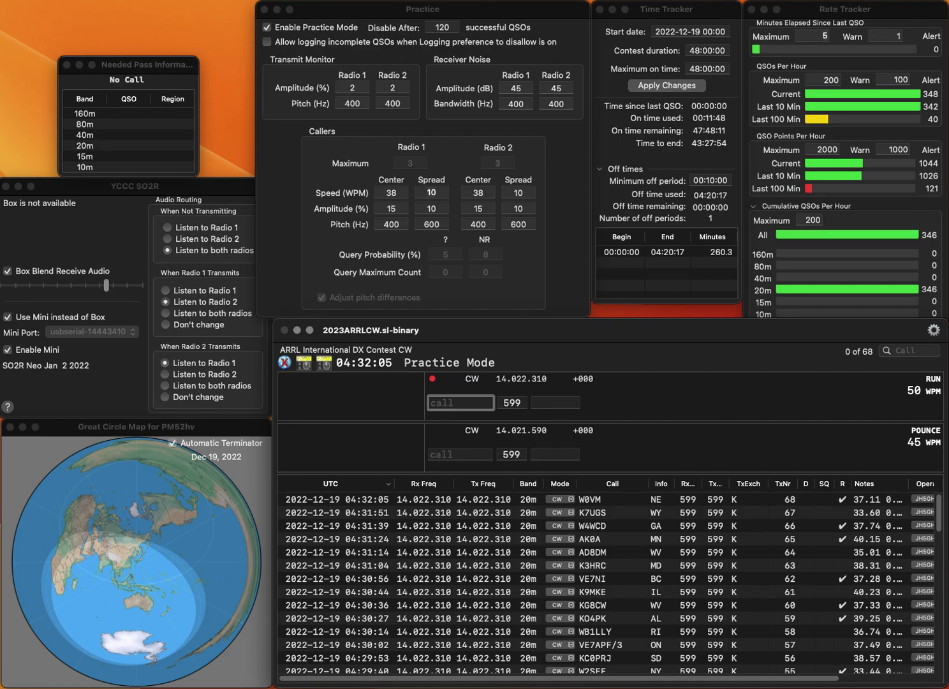
pyautogui.write('W2ASC')
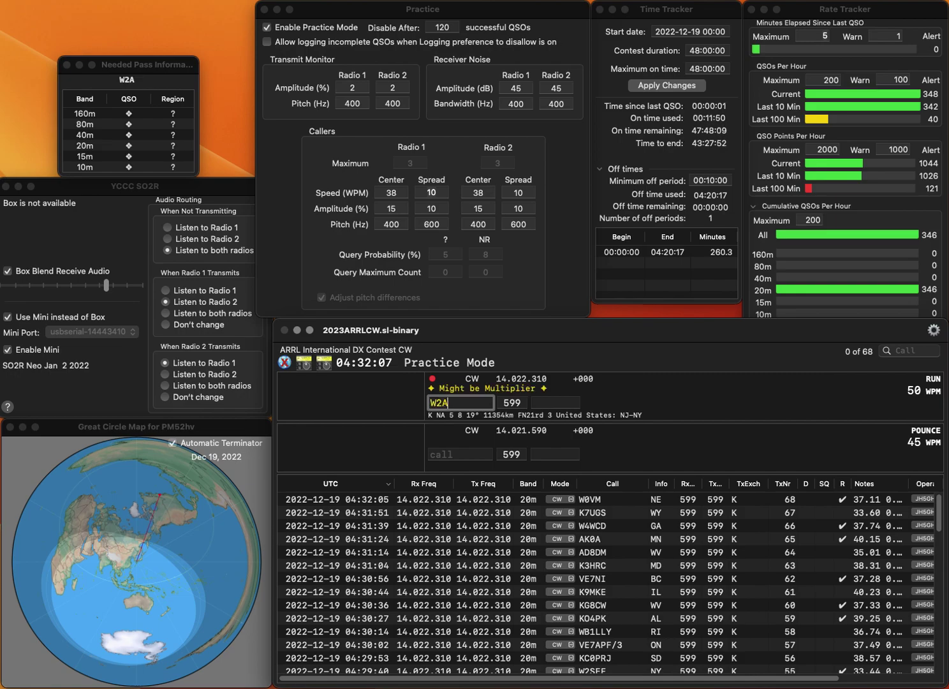
pyautogui.press('space')
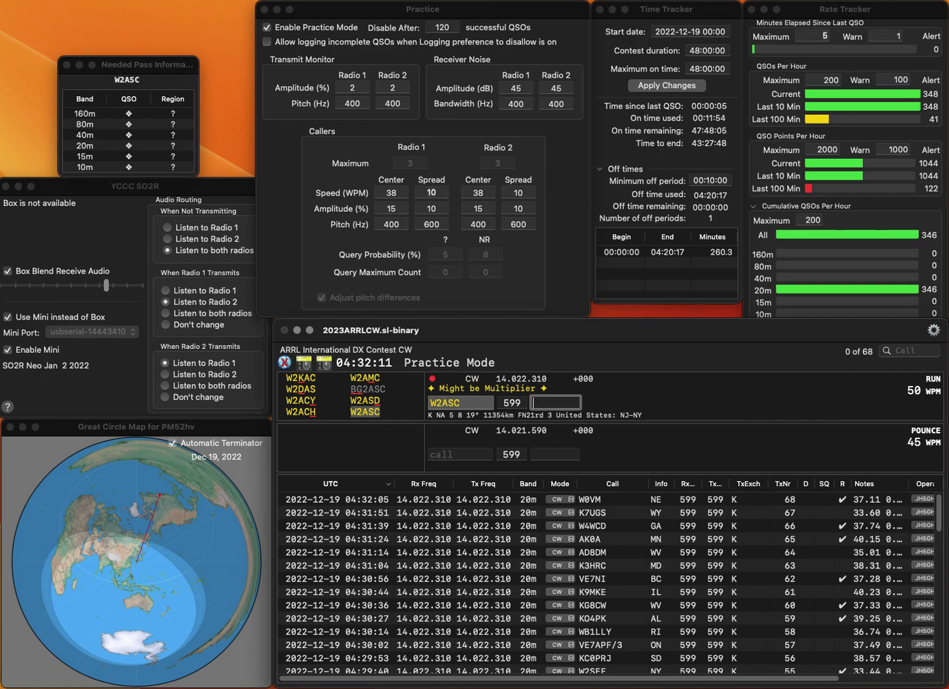
pyautogui.write('J')
pyautogui.press('Return')
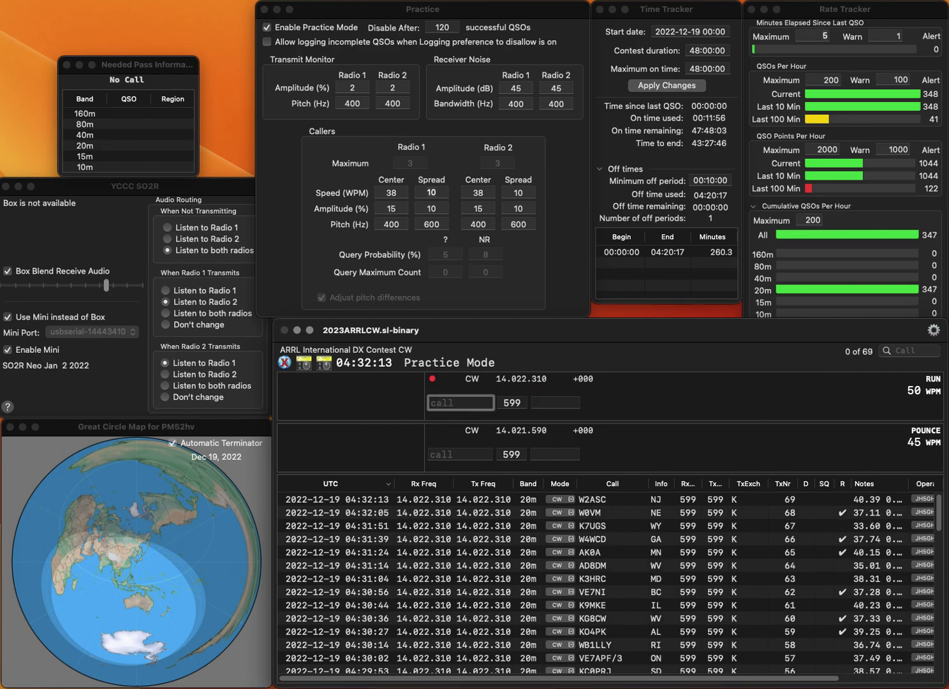
pyautogui.write('KA')
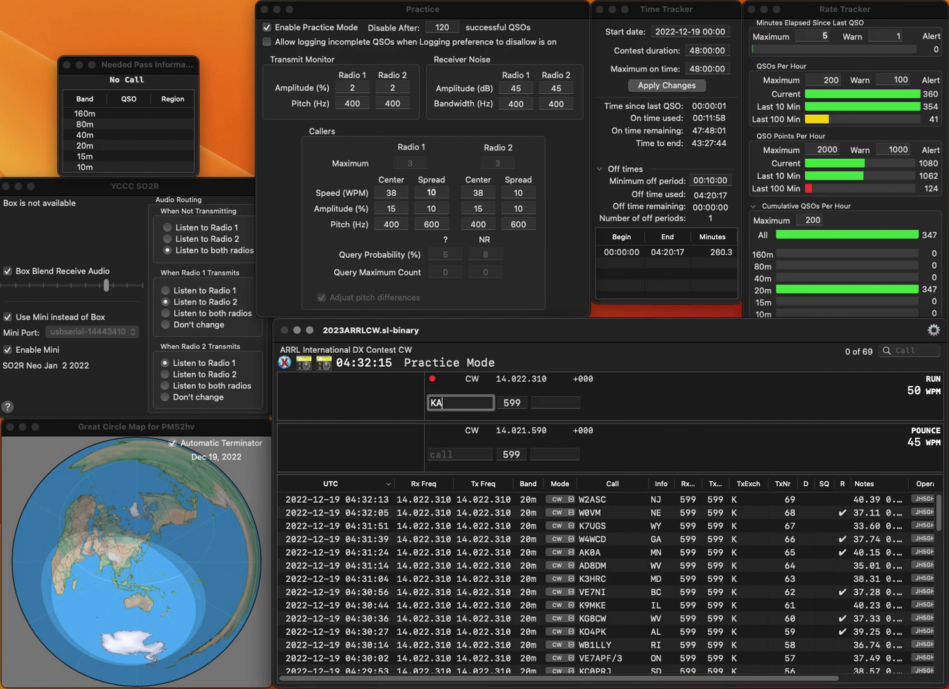
pyautogui.write('2')
pyautogui.press('BackSpace')
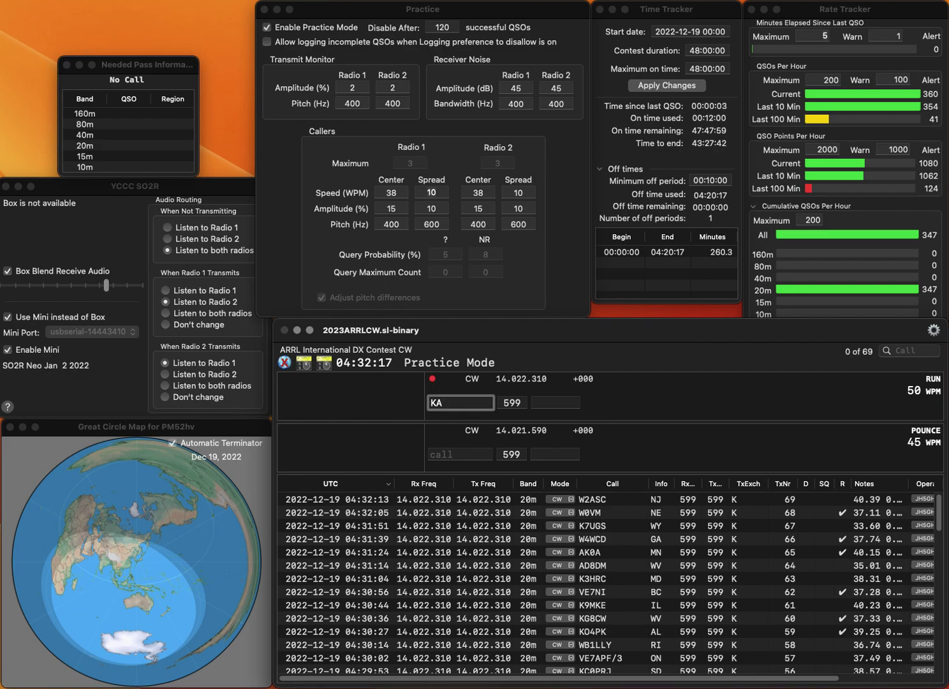
pyautogui.write('1')
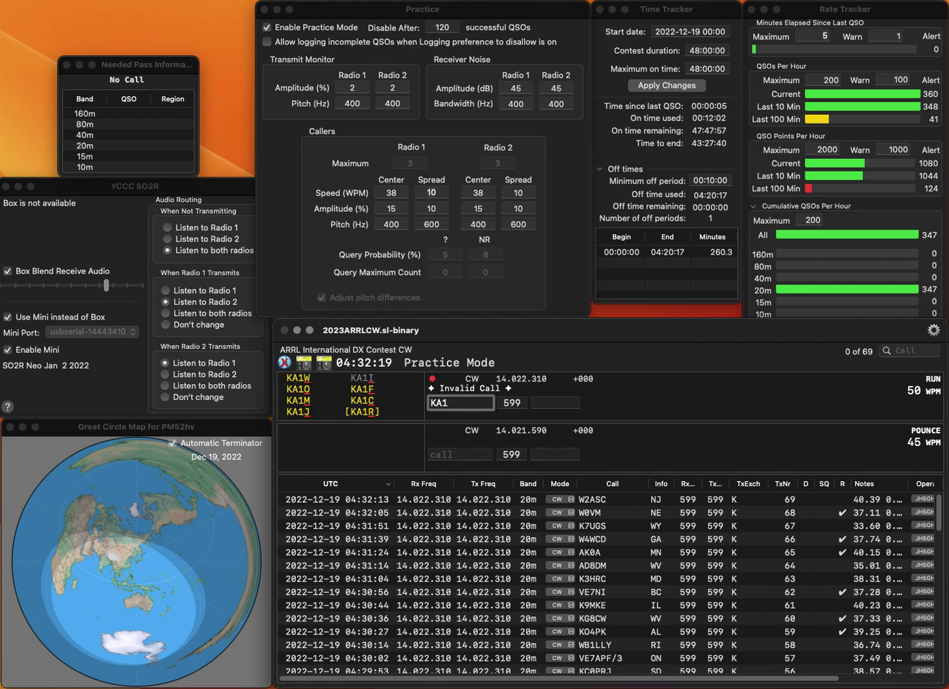
pyautogui.write('EAL')
pyautogui.press('BackSpace')
pyautogui.press('BackSpace')
pyautogui.write('RL')
pyautogui.press('Return')
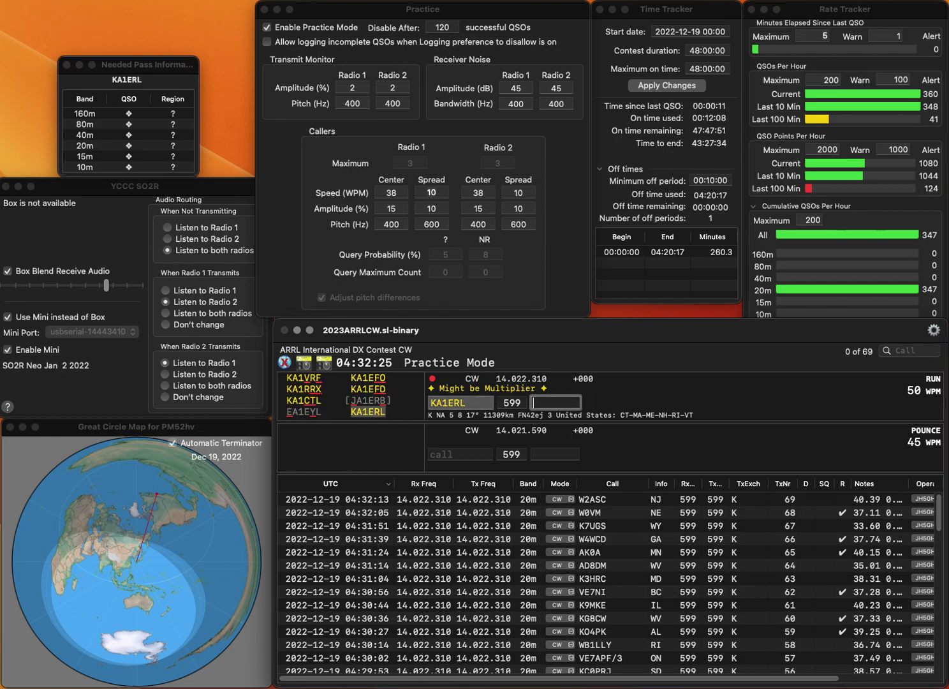
pyautogui.write('ME')
pyautogui.press('Return')
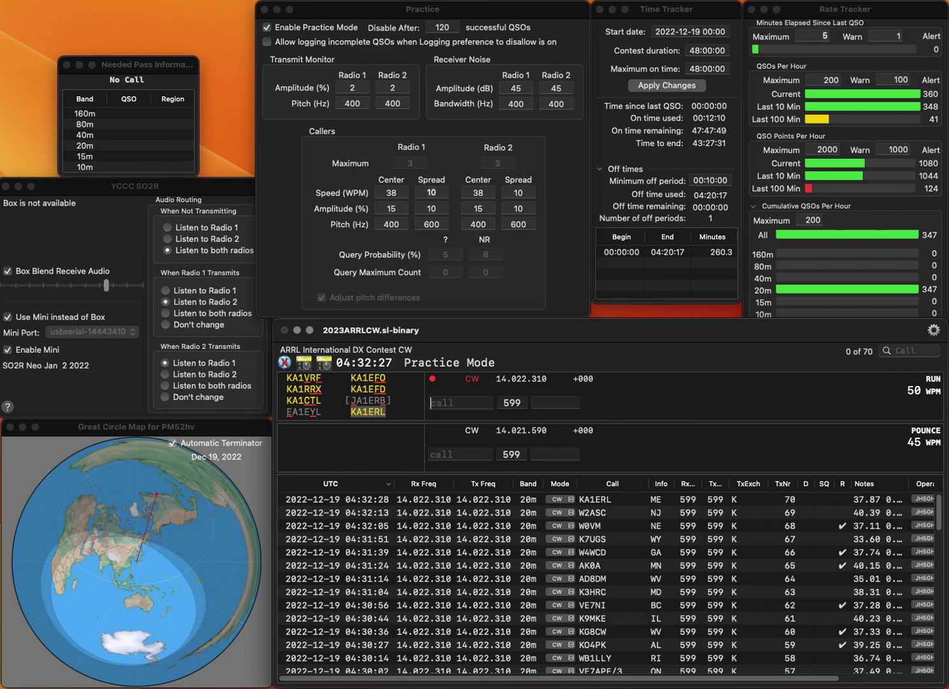
# Enter KN6DU on the run radio, correct the call to KN6BU and log the contact with received exchange SC.
pyautogui.write('KN6DU')
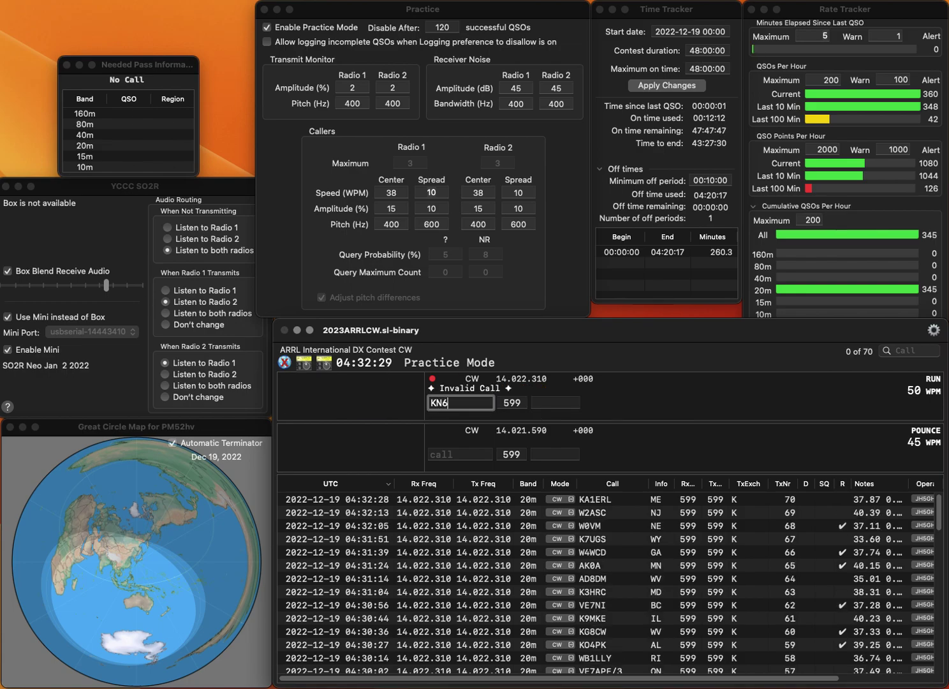
pyautogui.press('space')
pyautogui.press('space')
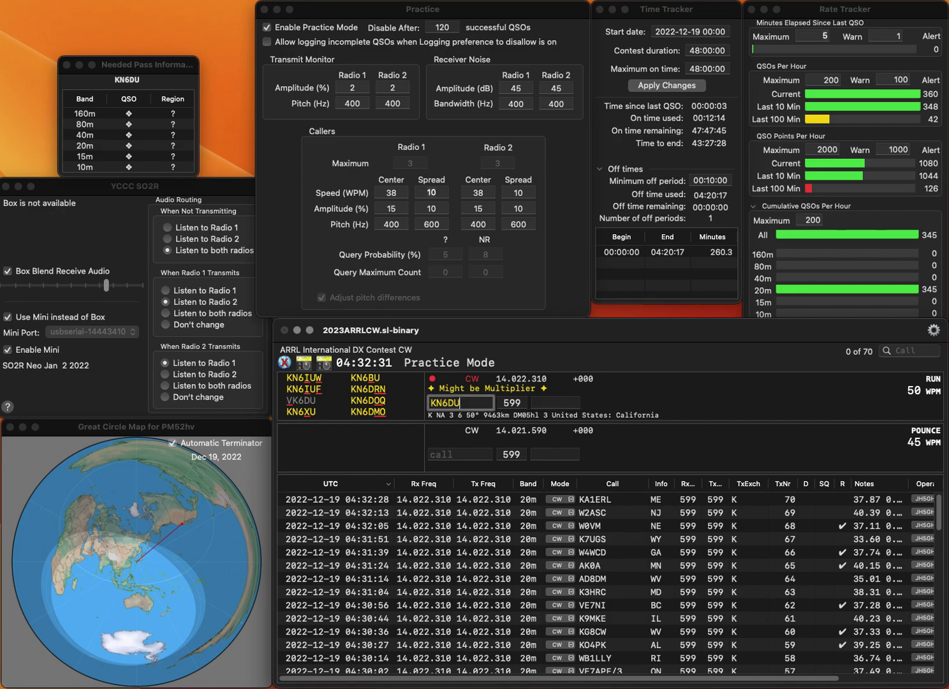
pyautogui.press('Left')
pyautogui.press('BackSpace')
pyautogui.write('B')
pyautogui.press('space')
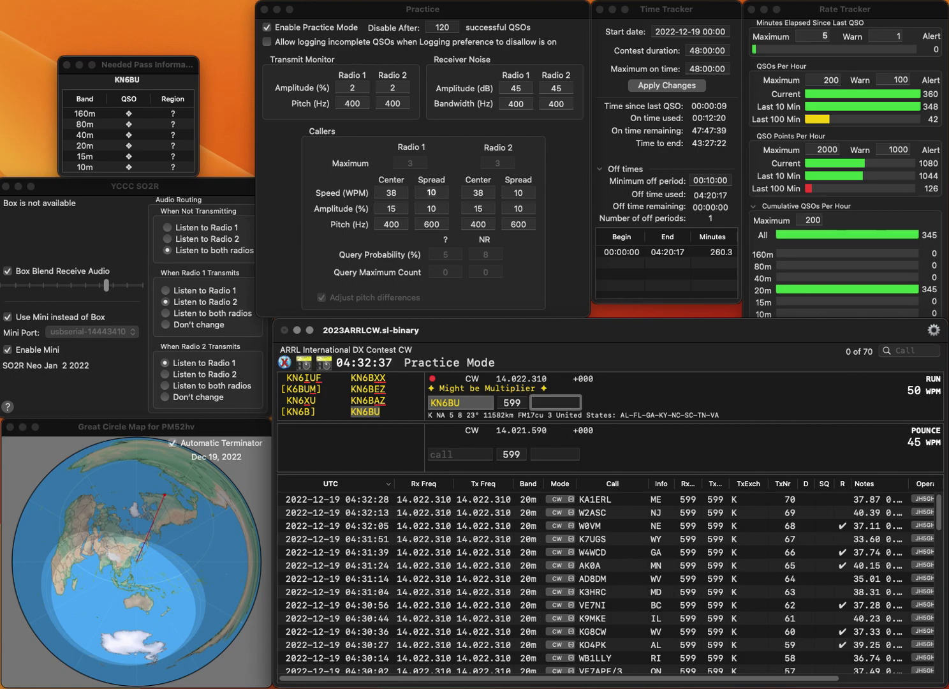
pyautogui.write('C')
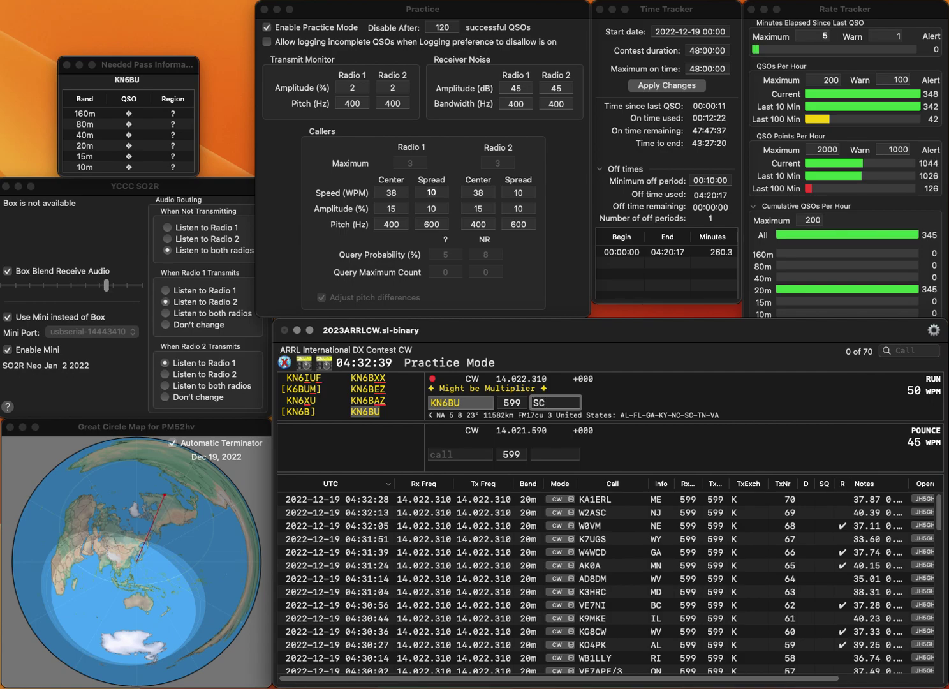
pyautogui.press('Return')
pyautogui.write('K')
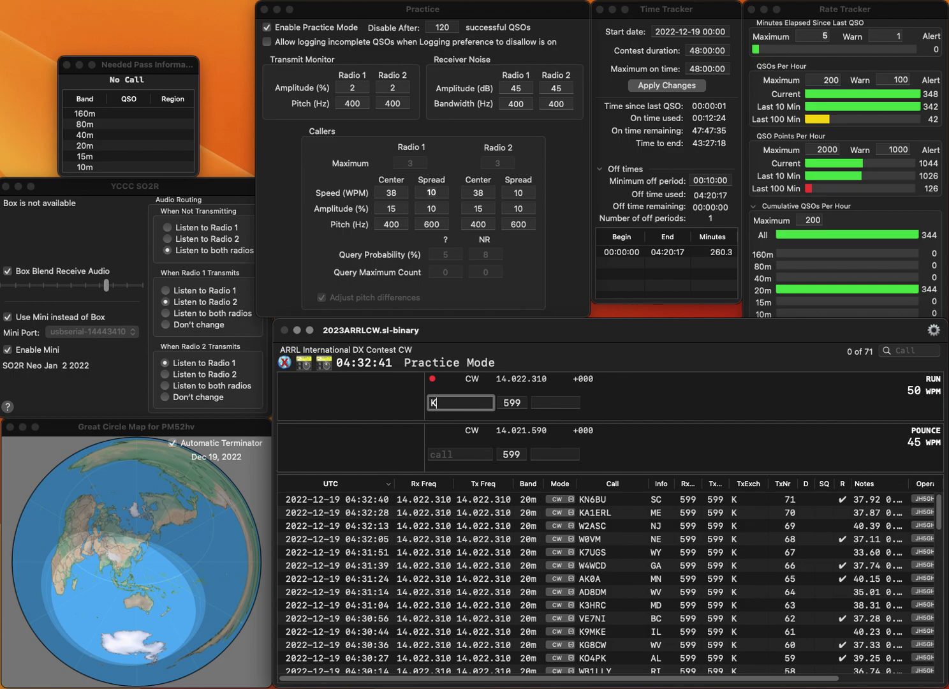
pyautogui.write('3YR')
pyautogui.press('space')
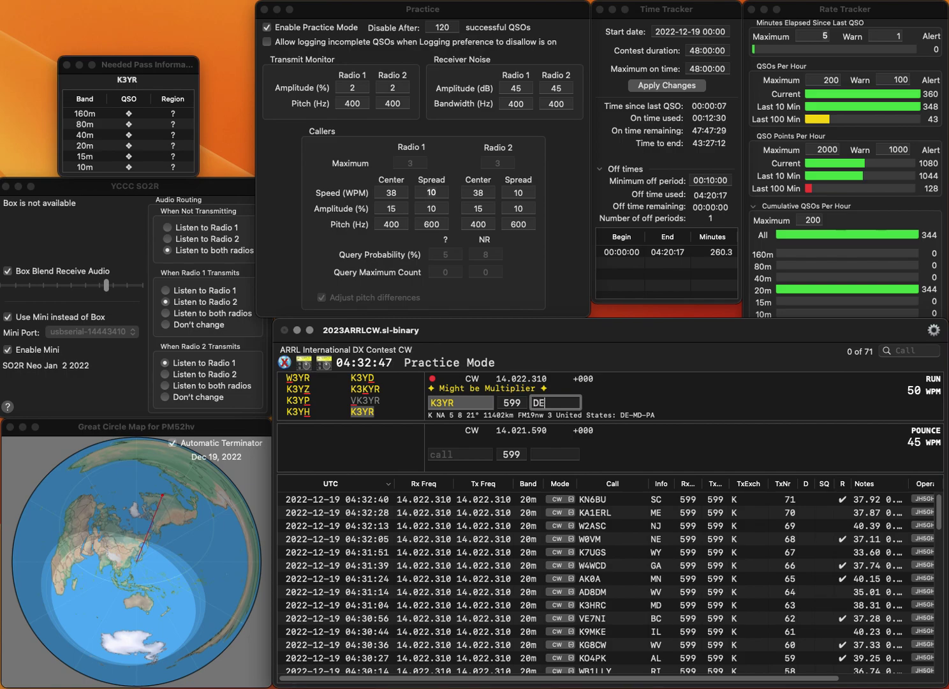
pyautogui.press('Return')
pyautogui.write('K9IU')
pyautogui.press('Tab')
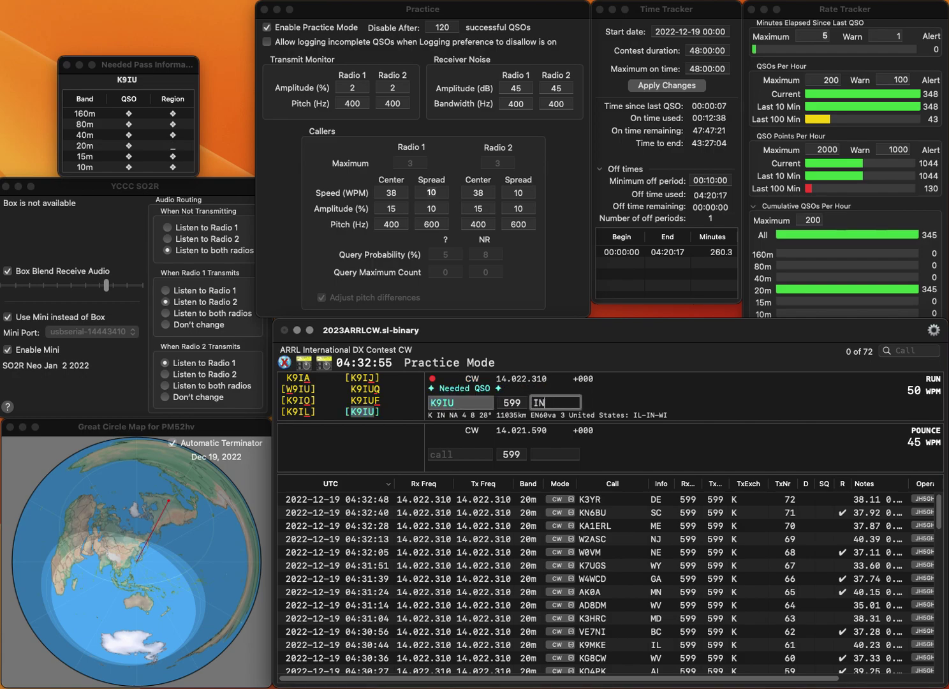
pyautogui.press('Return')
pyautogui.write('W0V')
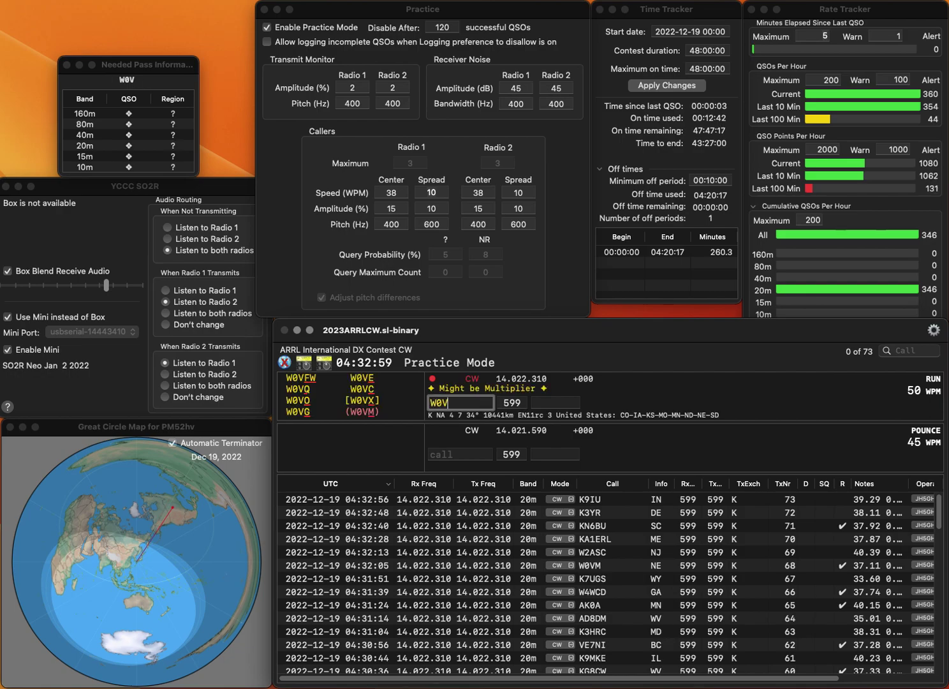
pyautogui.press('BackSpace')
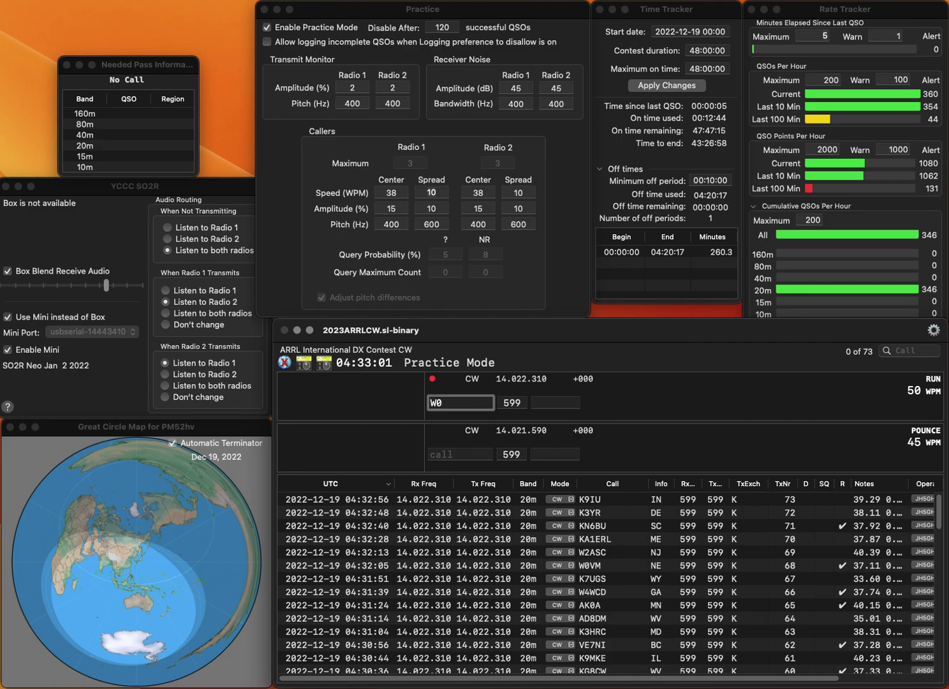
pyautogui.write('VFW')
pyautogui.press('space')
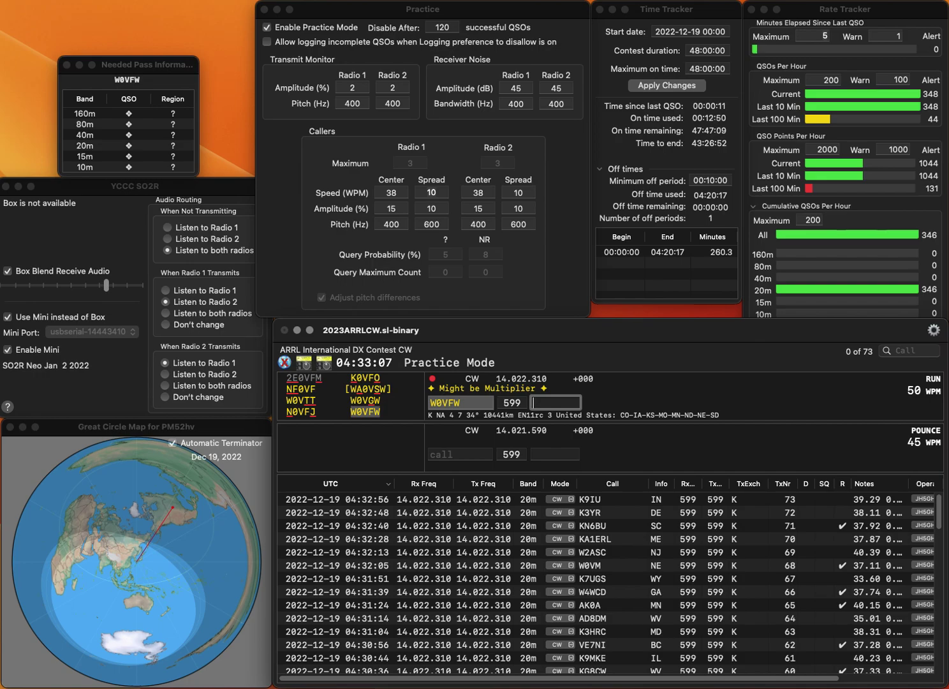
pyautogui.press('Return')
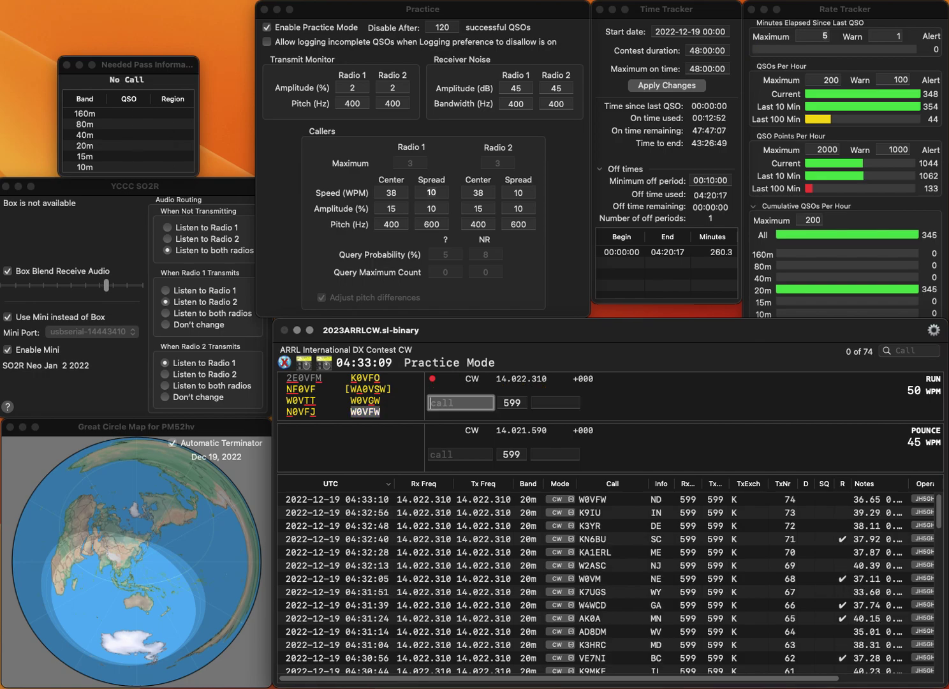
# Log a contact with KM6P on the run radio with received exchange CA.
pyautogui.write('KM6P')
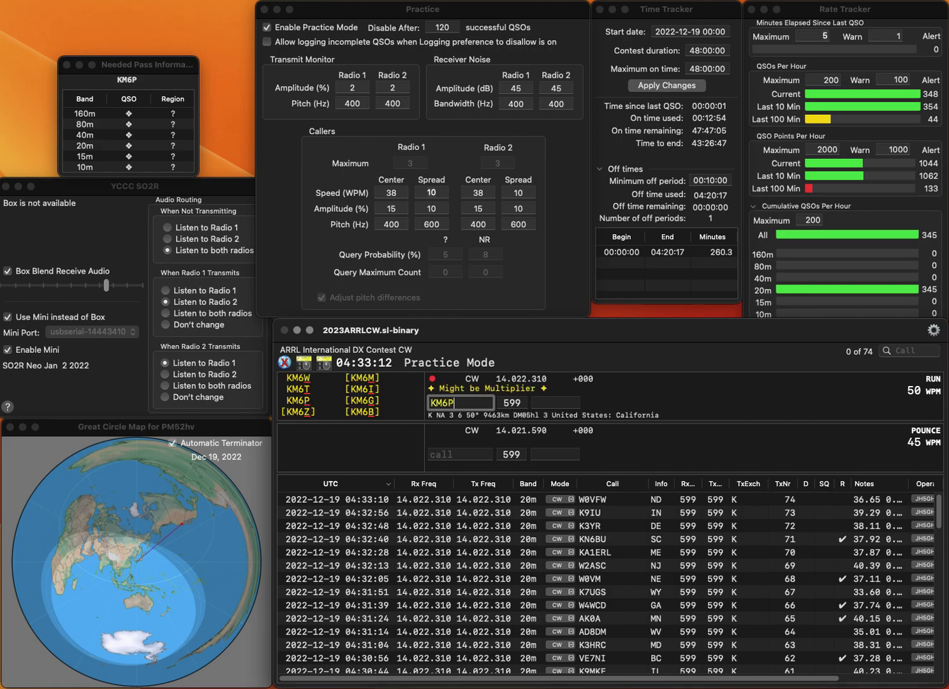
pyautogui.press('space')
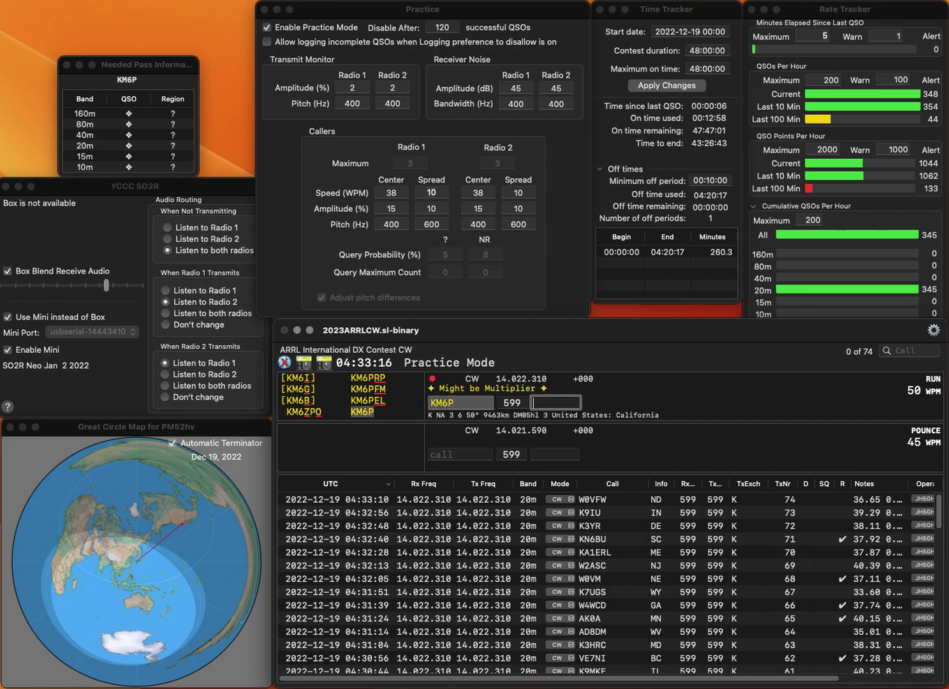
pyautogui.press('Return')
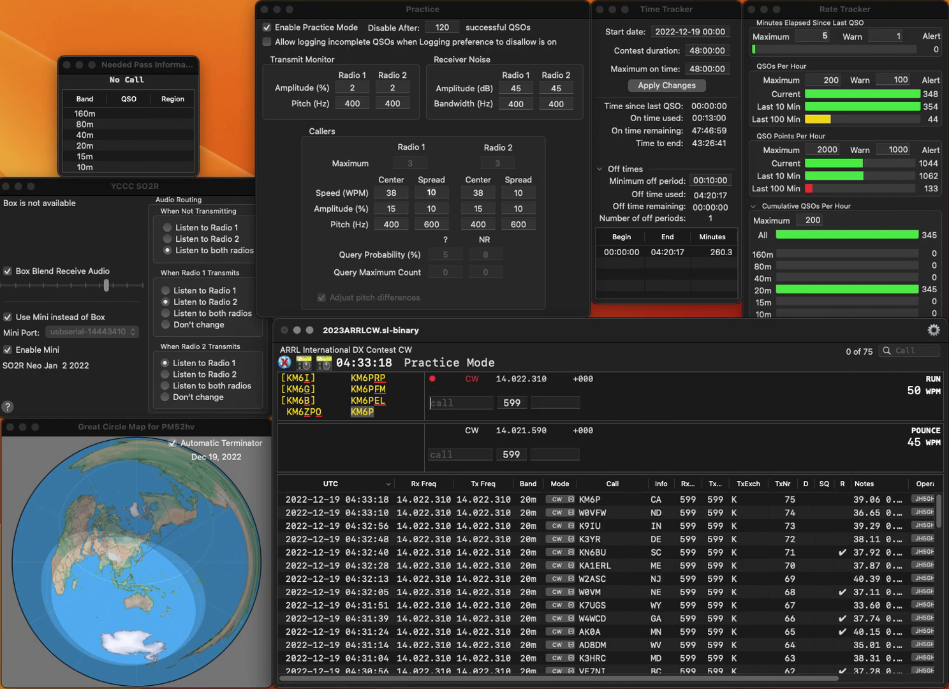
pyautogui.write('W9')
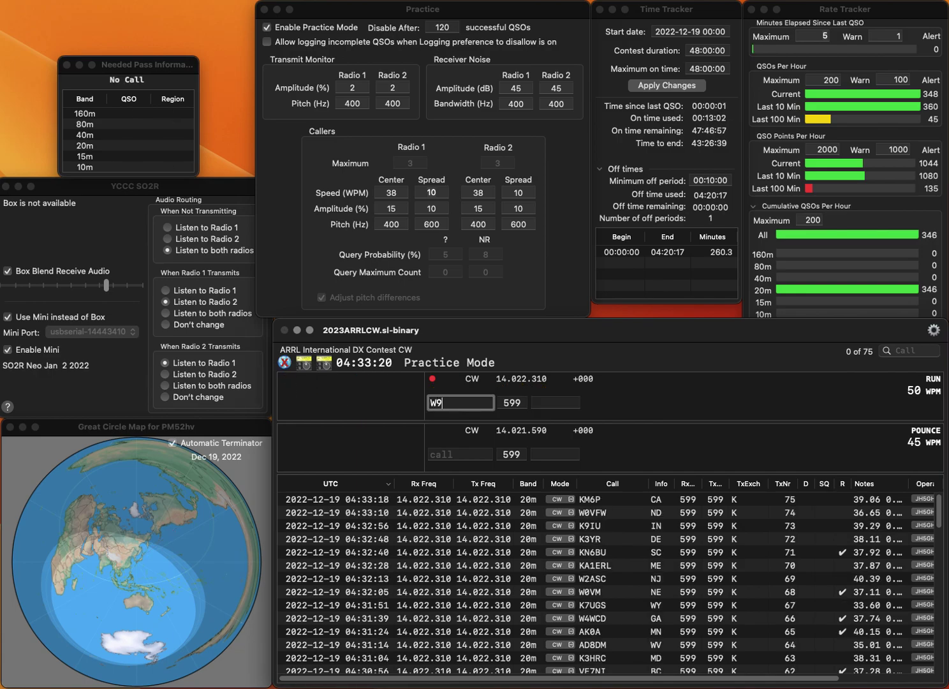
pyautogui.write('PL/7')
pyautogui.press('space')
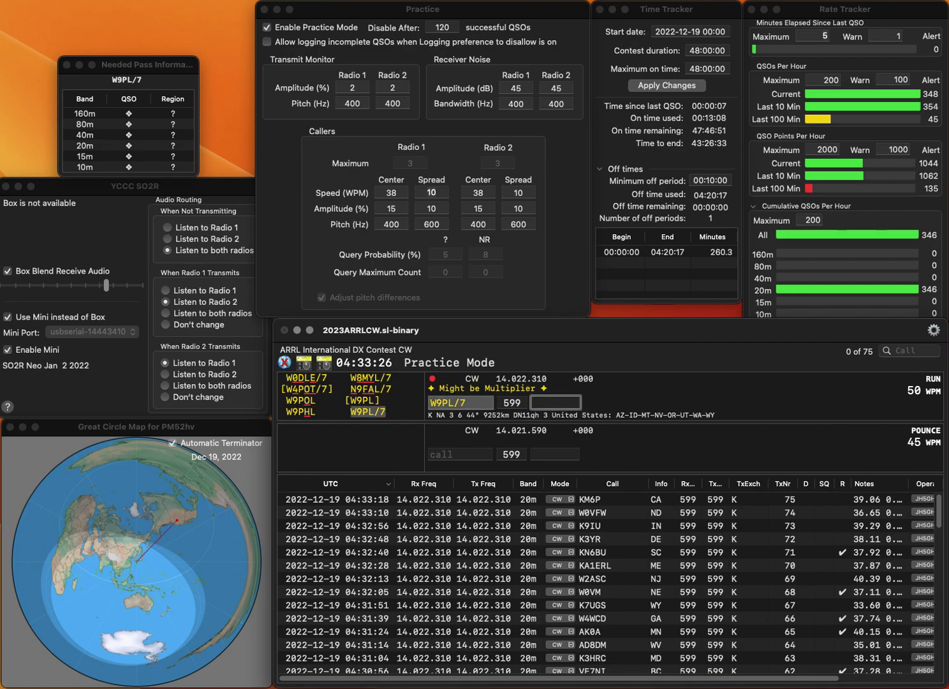
pyautogui.write('T')
pyautogui.press('Return')
pyautogui.write('W2AIU')
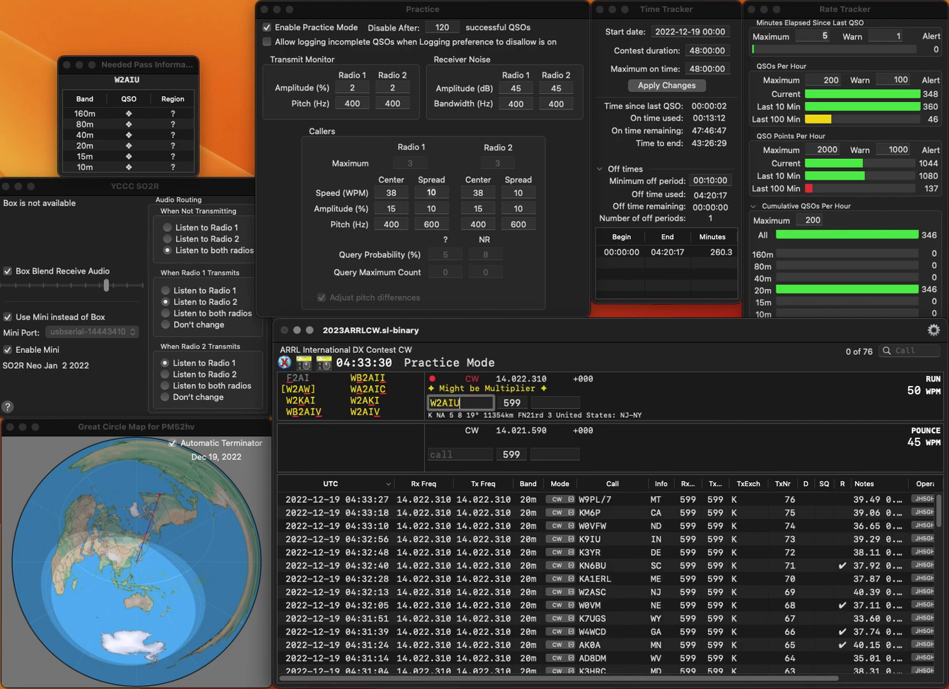
pyautogui.press('BackSpace')
pyautogui.write('V')
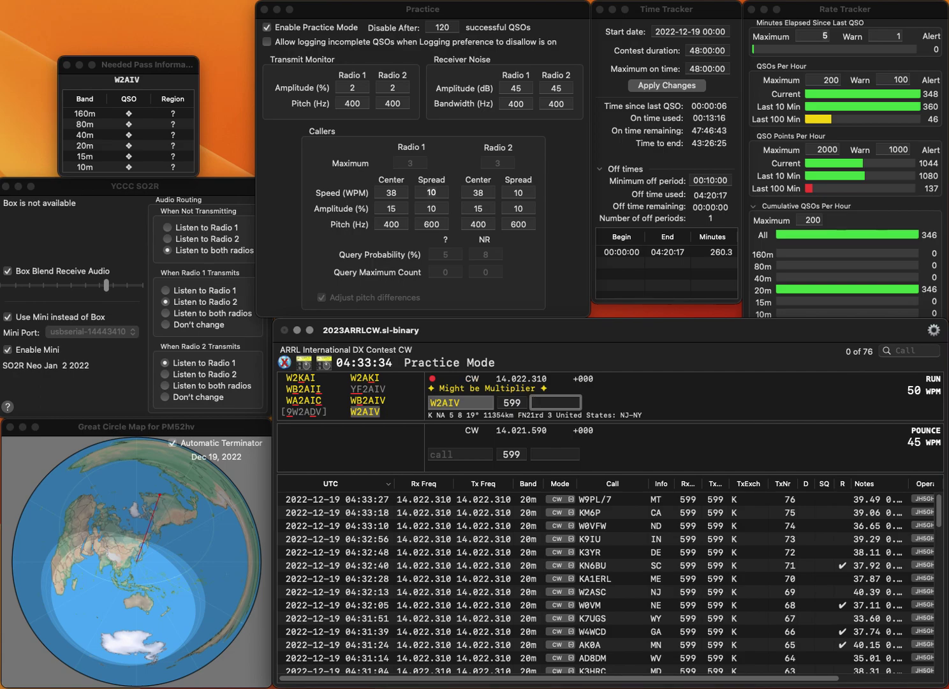
pyautogui.write('NY')
pyautogui.press('Return')
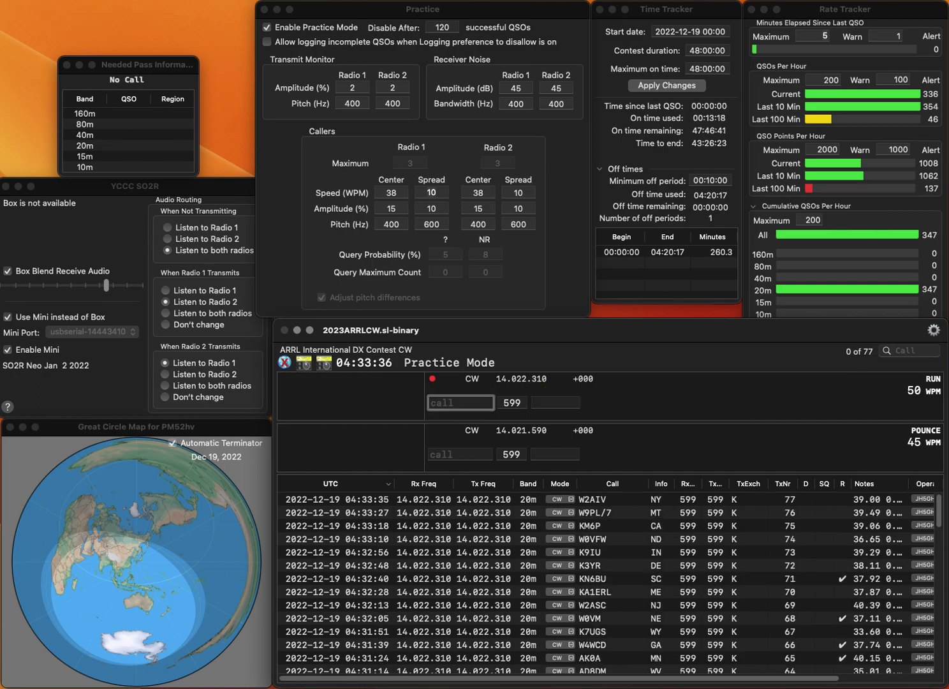
pyautogui.write('W3BGN')
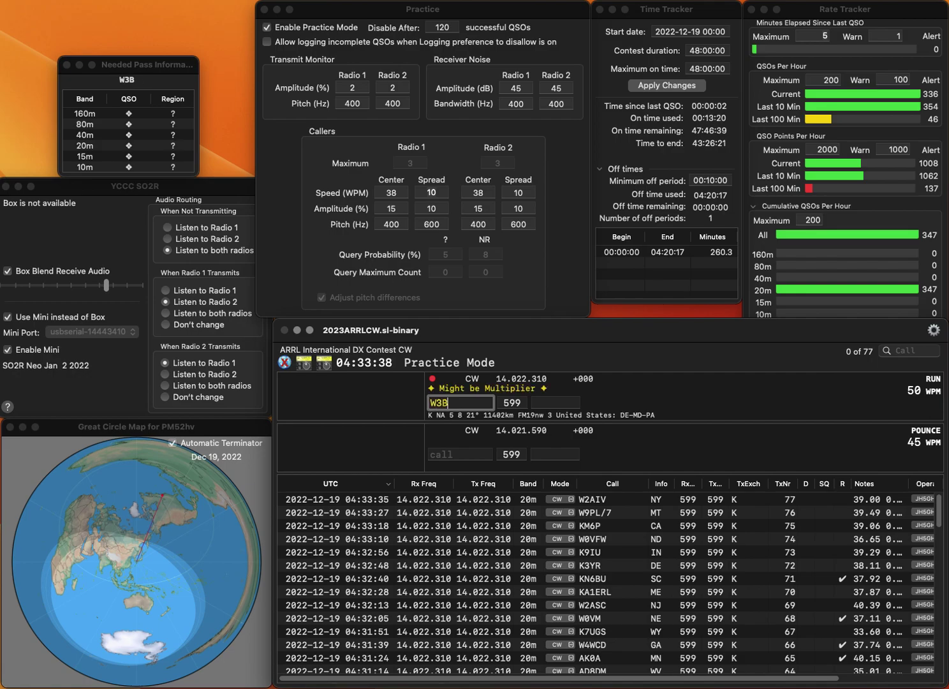
pyautogui.press('space')
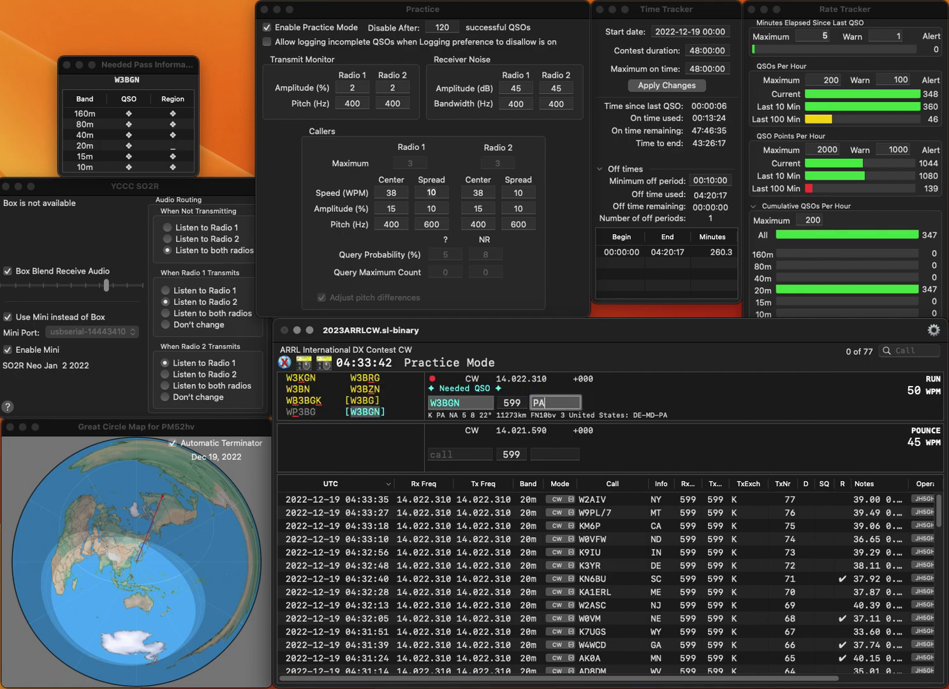
pyautogui.press('Return')
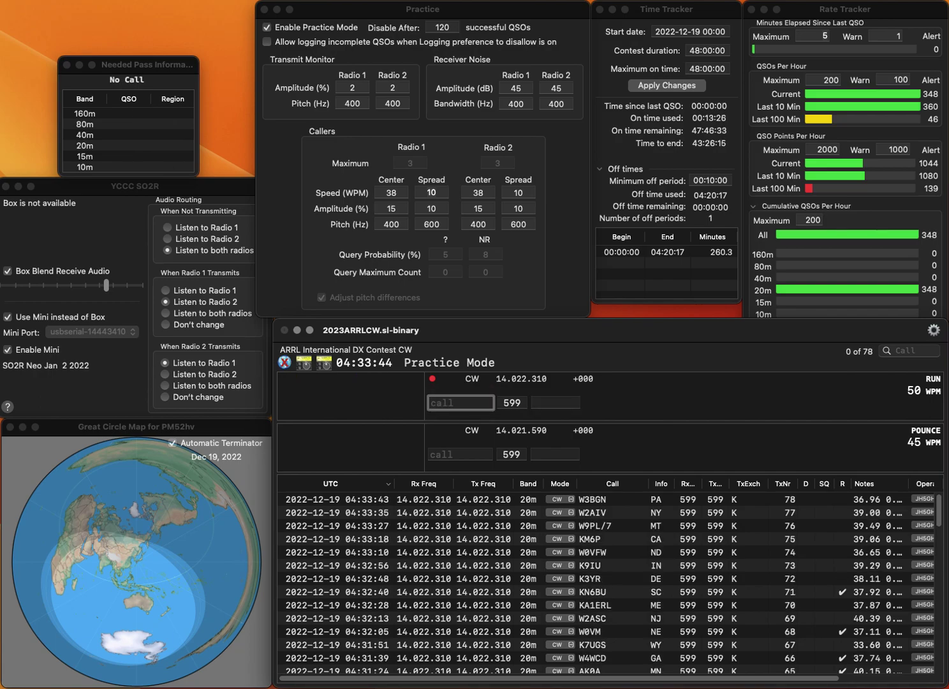
pyautogui.write('WI0WA')
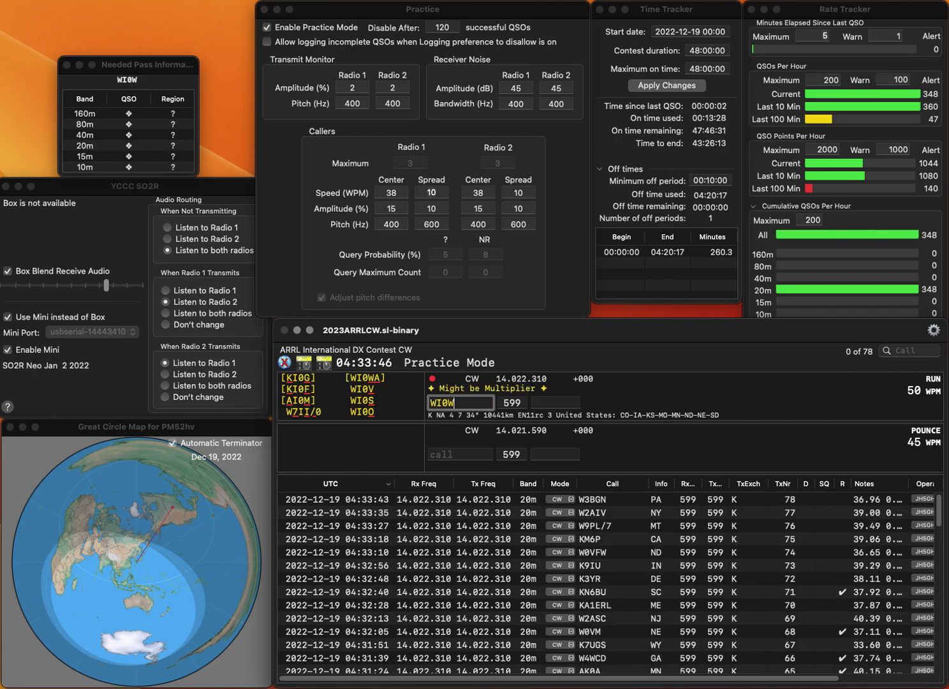
pyautogui.press('space')
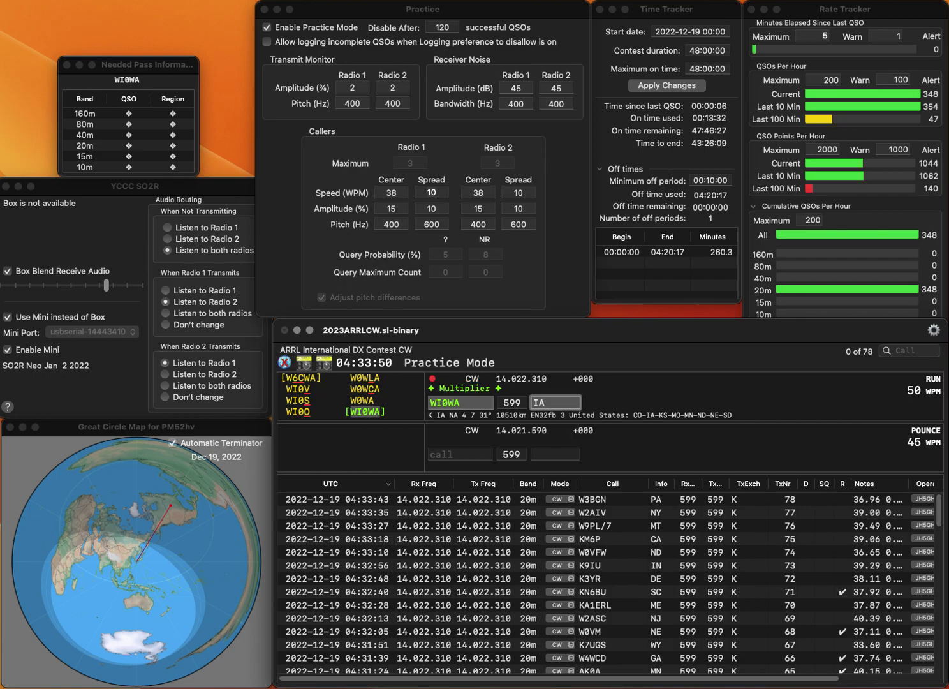
pyautogui.press('Return')
# Enter W1TD on the run radio, correct the call to W1TB and log the contact with received exchange RI.
pyautogui.write('W')
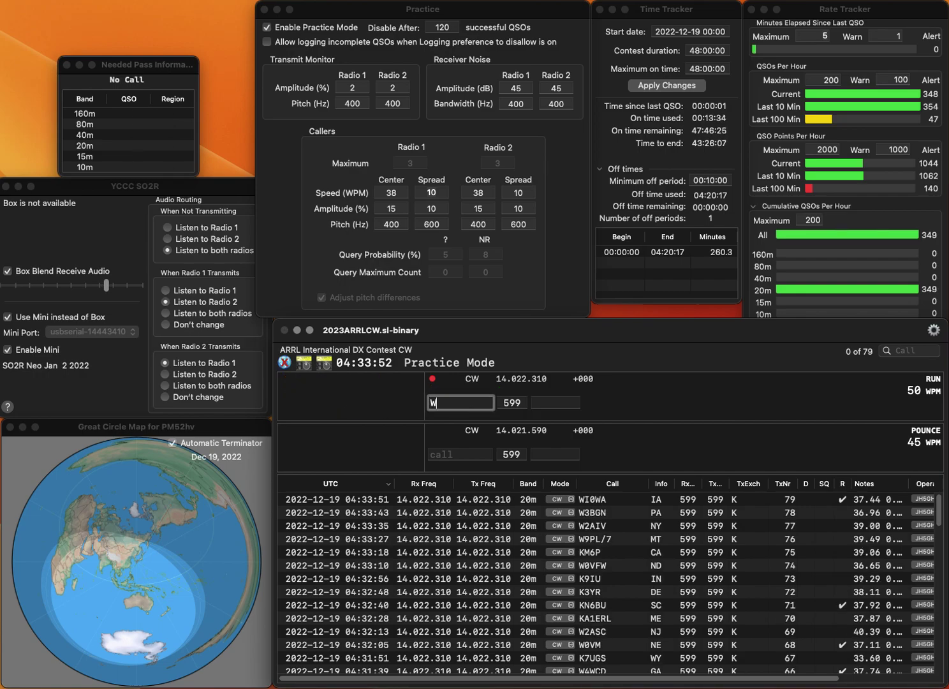
pyautogui.write('1TB')
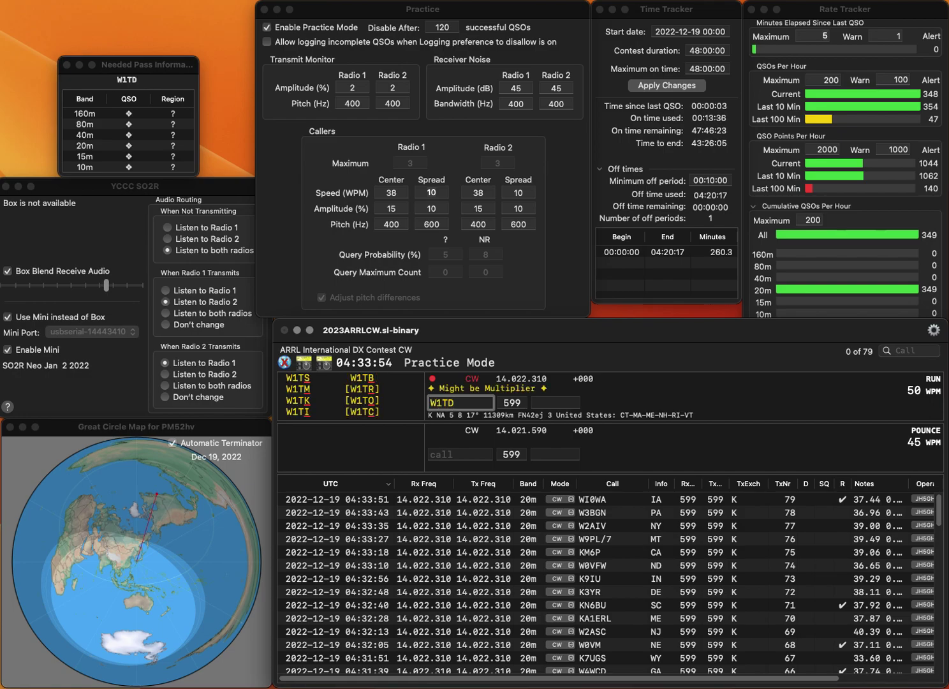
pyautogui.press('Return')
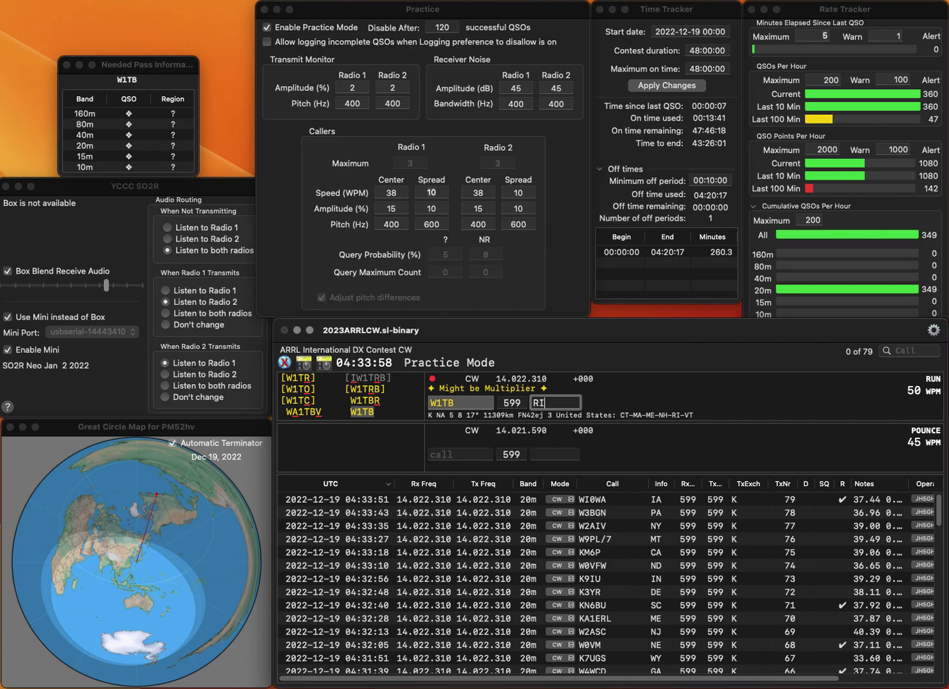
pyautogui.press('Return')
pyautogui.write('N2FMS')
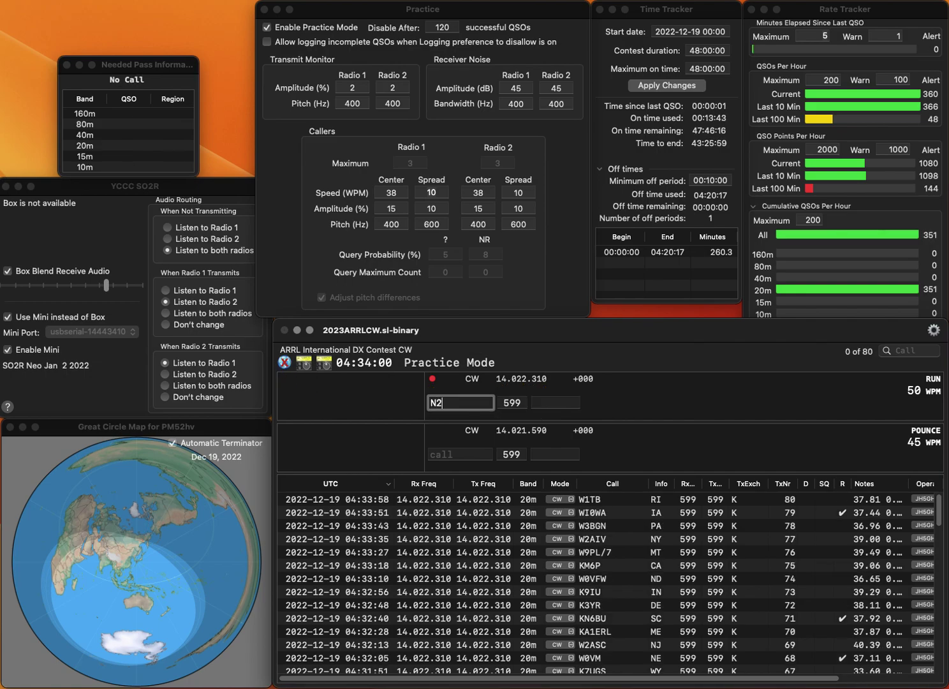
pyautogui.press('Return')
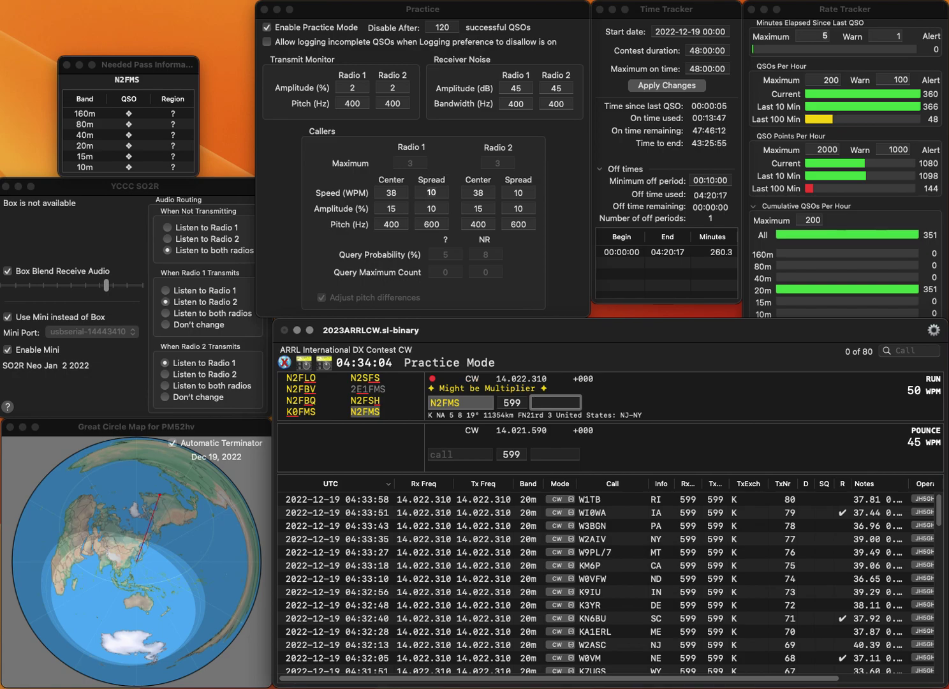
pyautogui.press('Return')
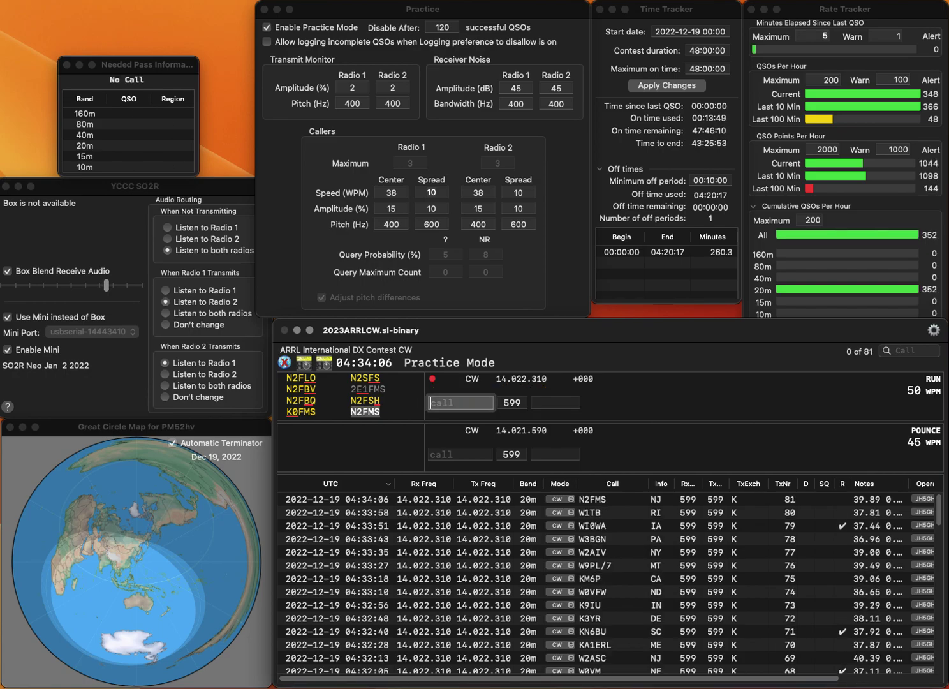
pyautogui.write('N7')
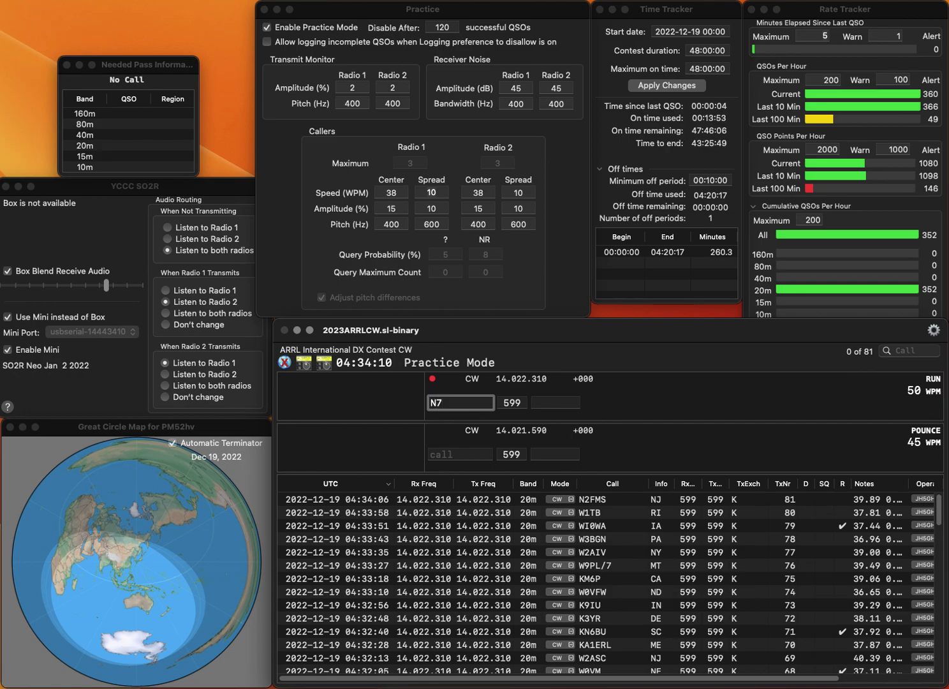
pyautogui.write('X')
pyautogui.write('DS')
pyautogui.press('space')
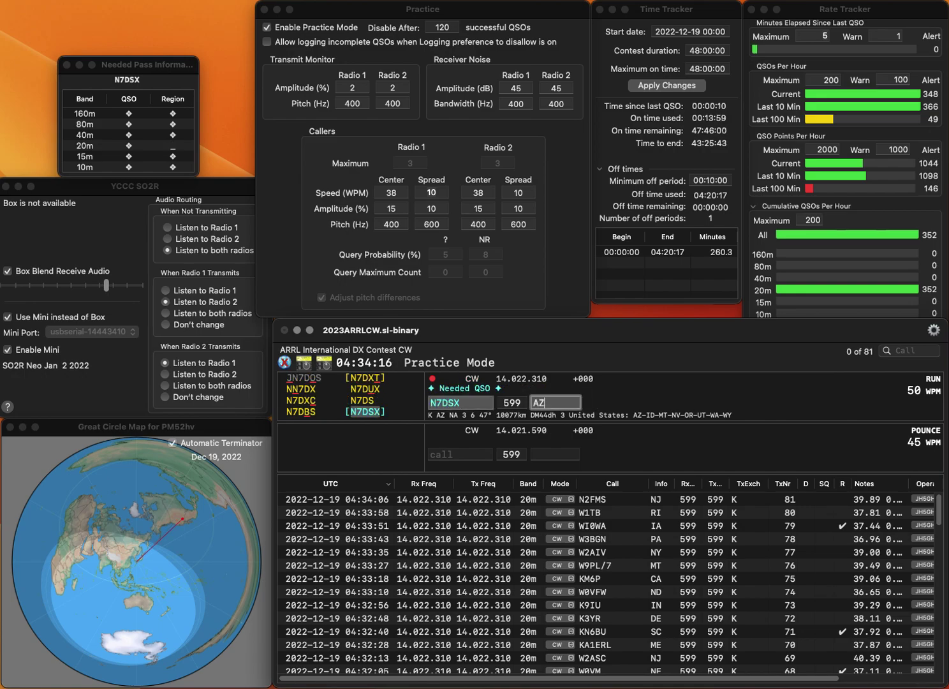
pyautogui.press('Return')
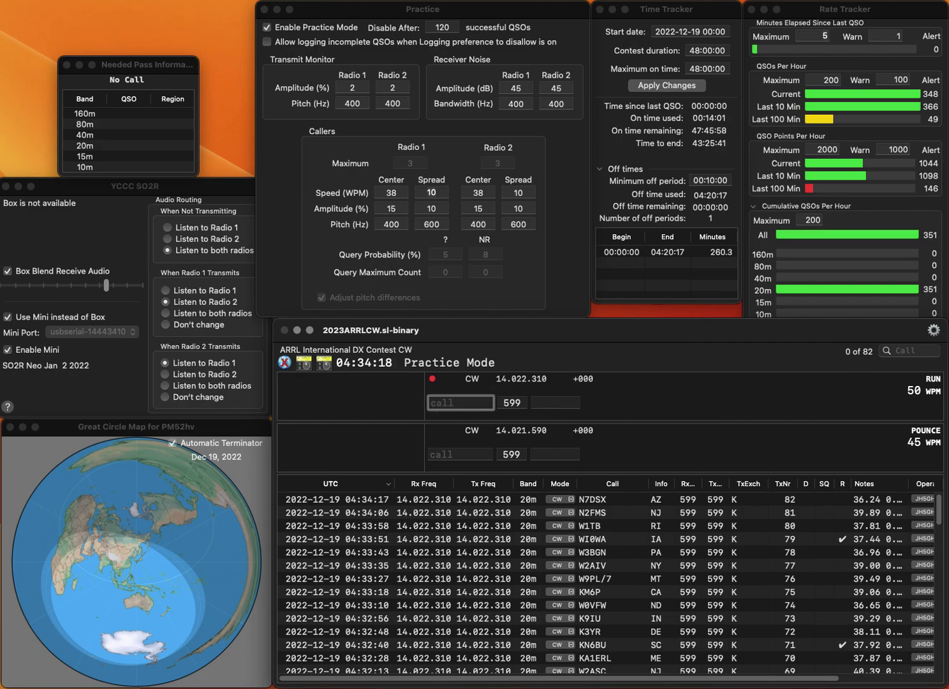
# Enter K2EU on the run radio, correct the call to K2UQT and log the contact with received exchange NY.
pyautogui.write('K2EU')
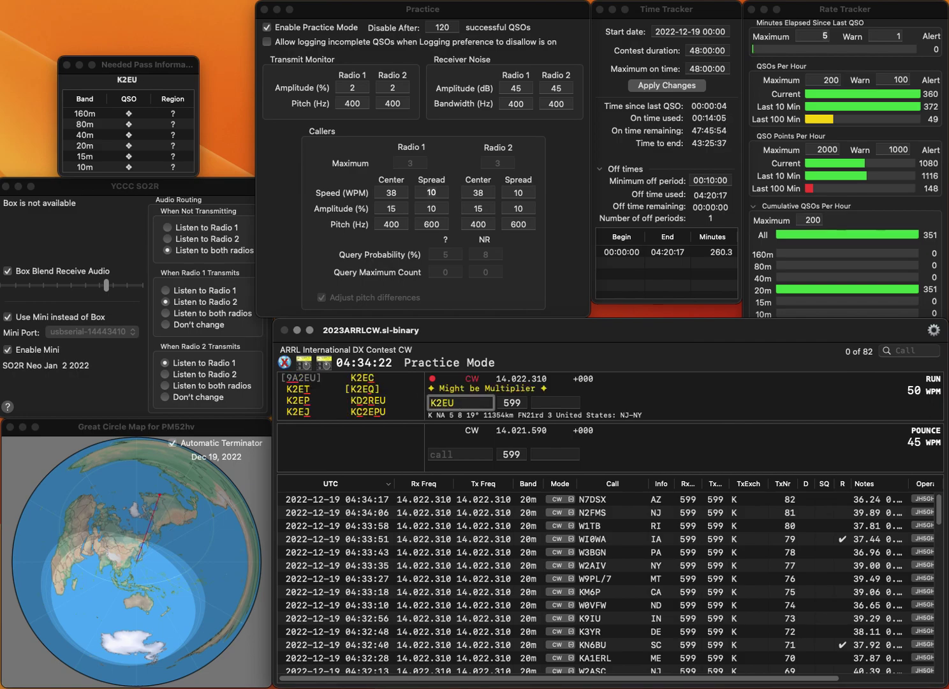
pyautogui.press('BackSpace')
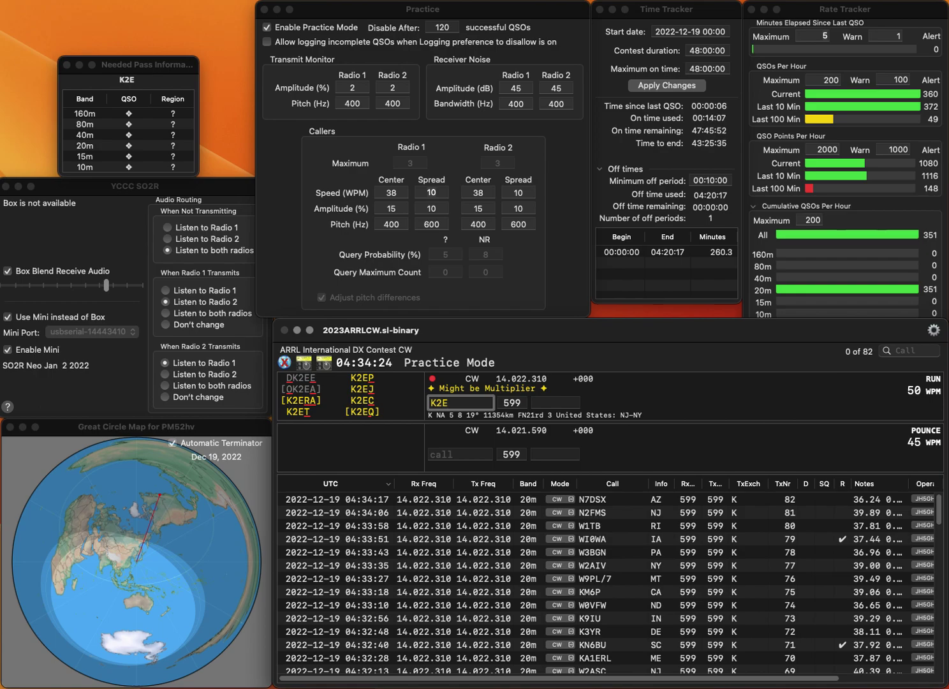
pyautogui.press('BackSpace')
pyautogui.write('UQT')
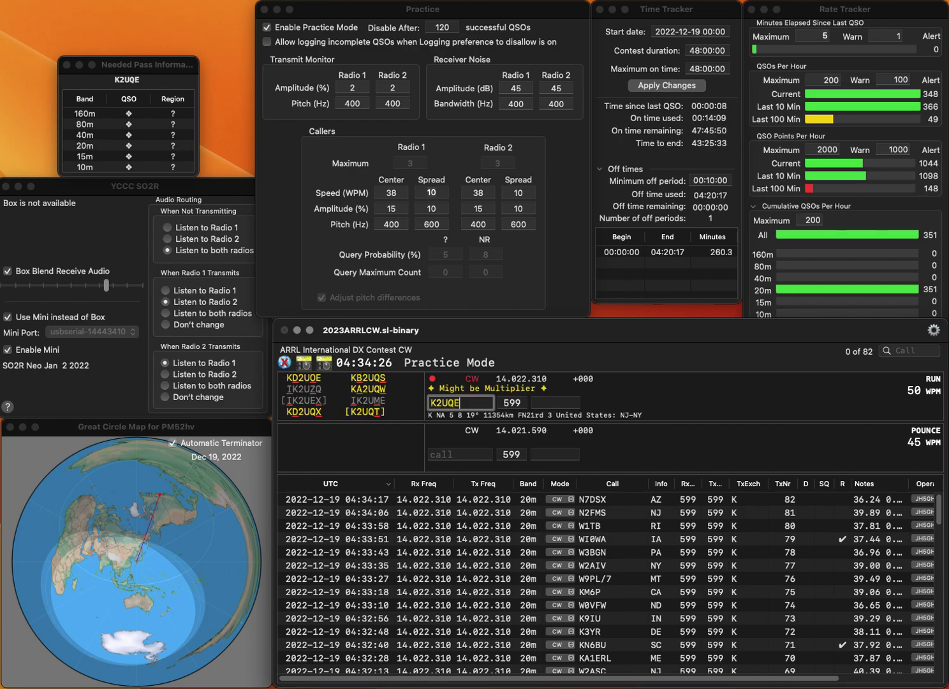
pyautogui.press('space')
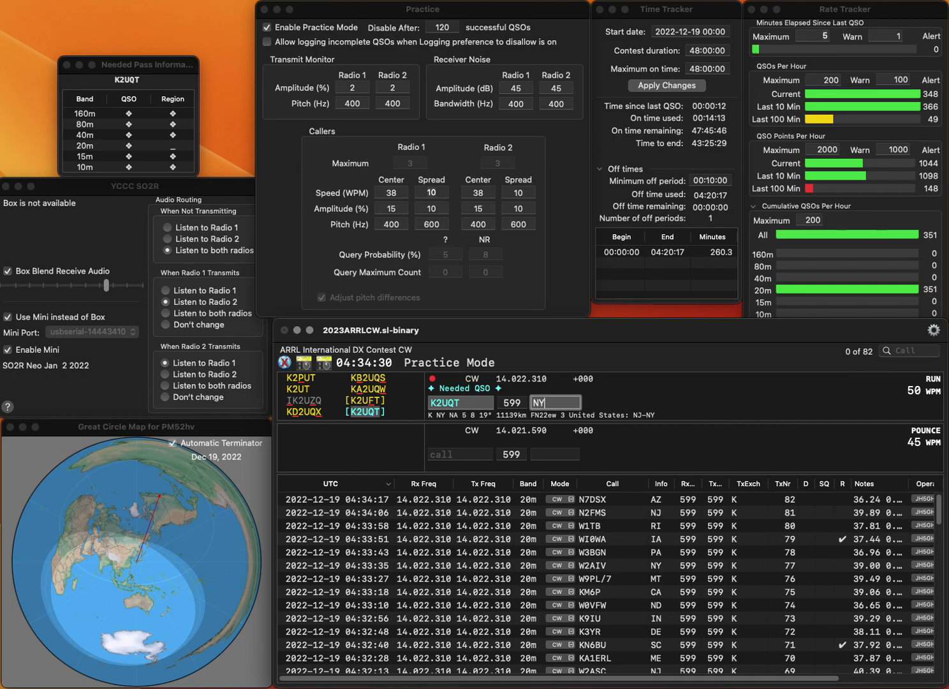
pyautogui.press('Return')
pyautogui.write('V')
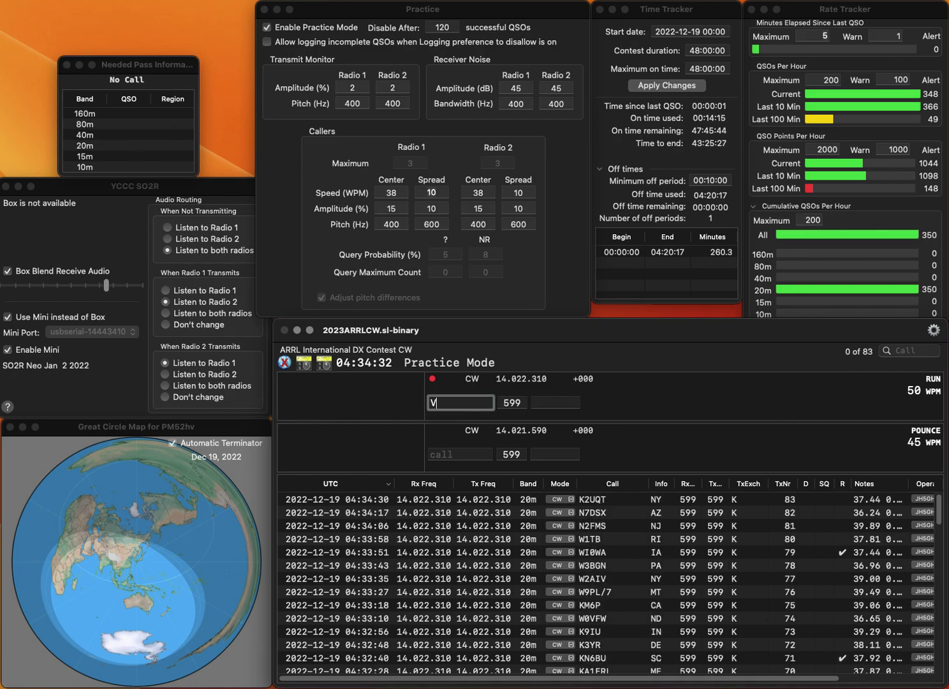
pyautogui.write('E5DLC')
pyautogui.press('space')
pyautogui.write('SK')
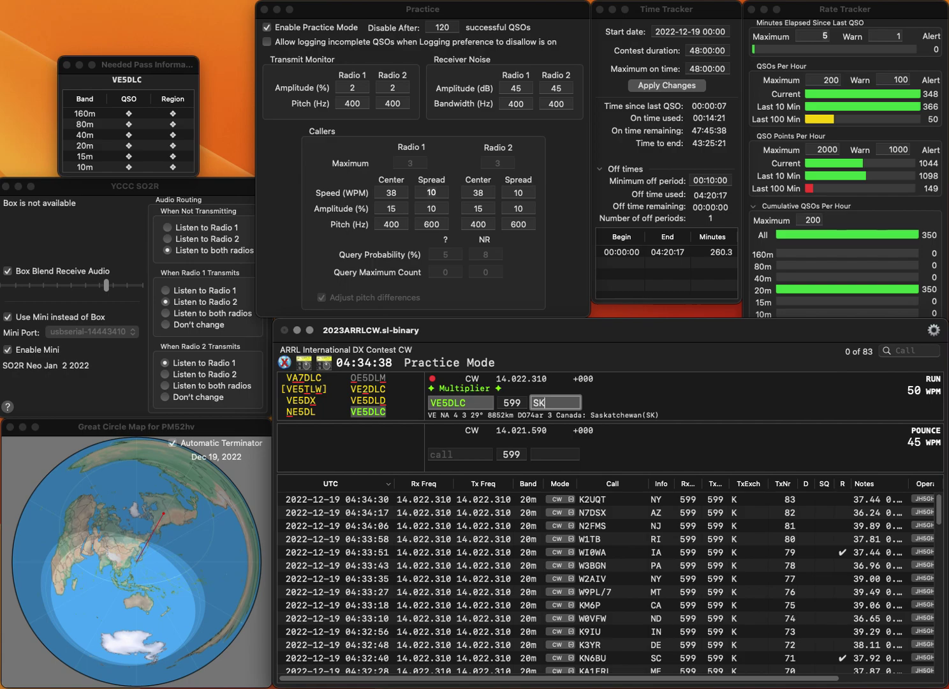
pyautogui.press('Return')
# Log a contact with AH2O on the run radio with received exchange NY.
pyautogui.write('AH2O')
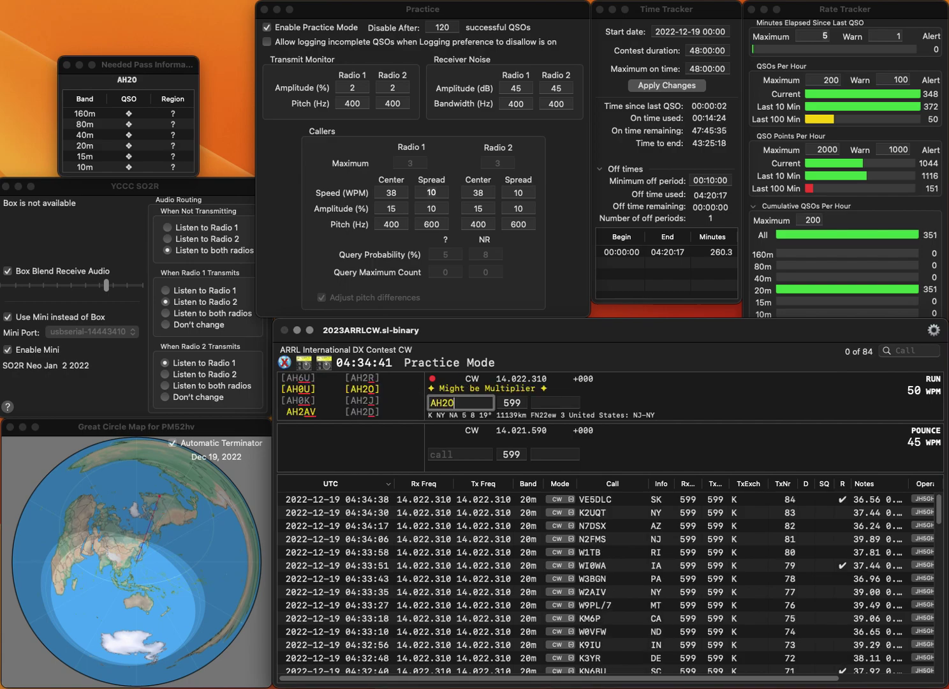
pyautogui.press('space')
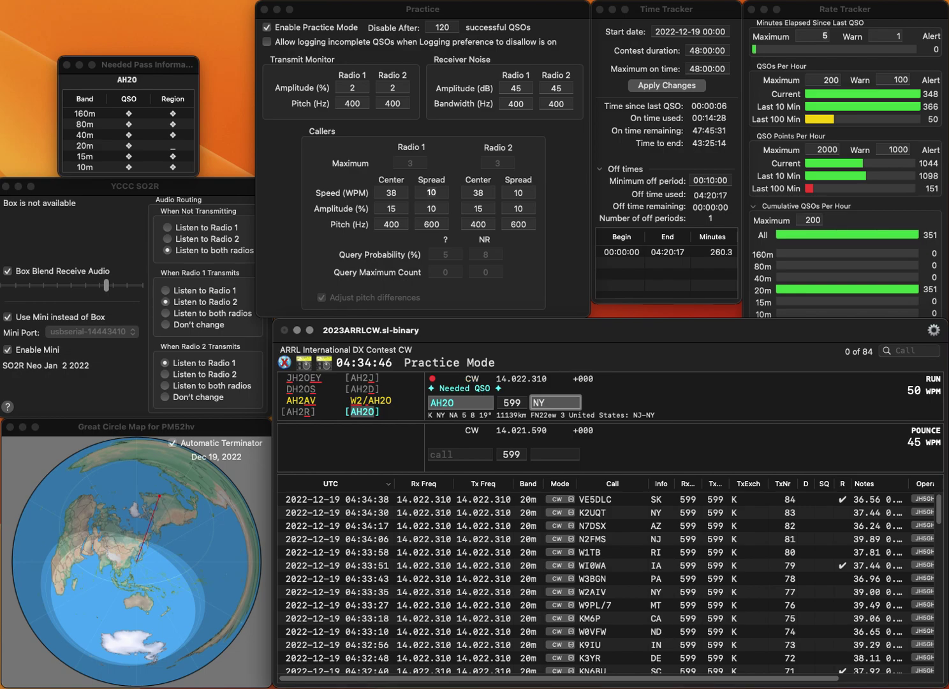
pyautogui.press('Return')
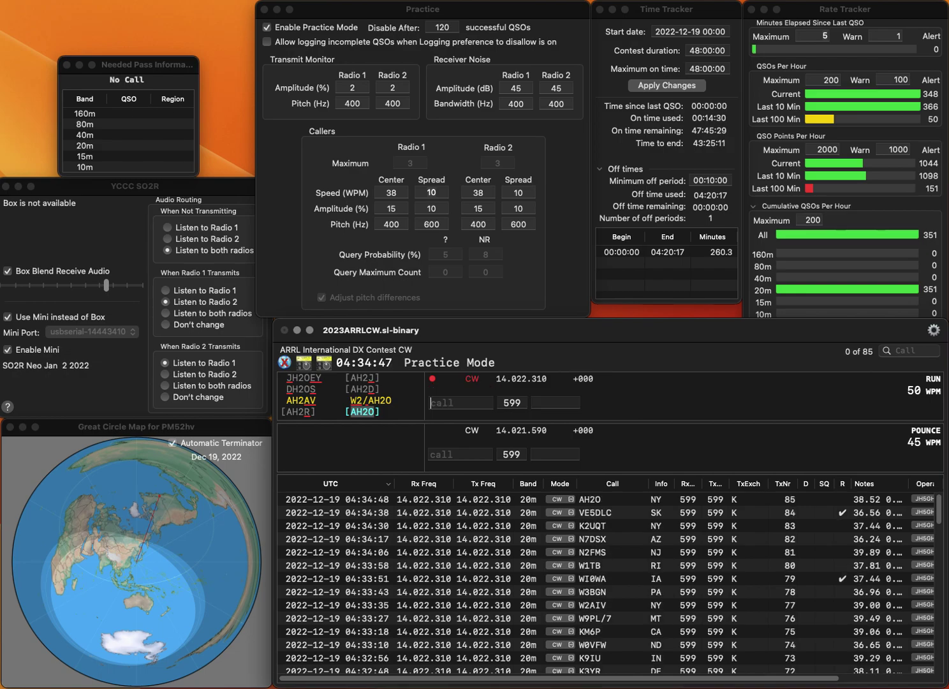
# Enter the partial call BTU on the run radio, complete it to K5BTU and log the contact with received exchange TX.
pyautogui.write('BTU')
pyautogui.press('super+Left')
pyautogui.write('K5')
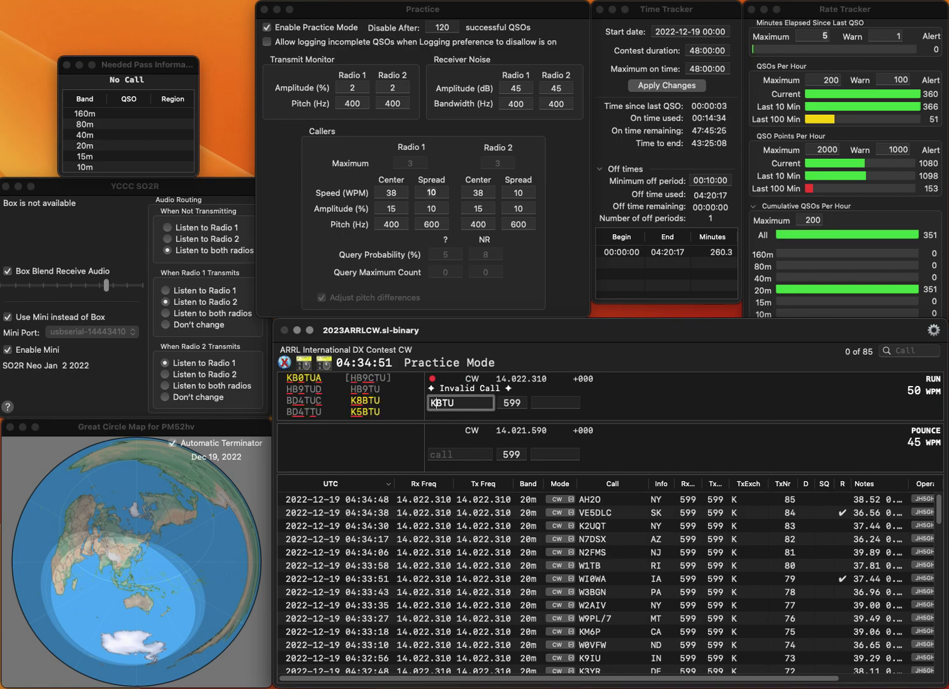
pyautogui.press('Tab')
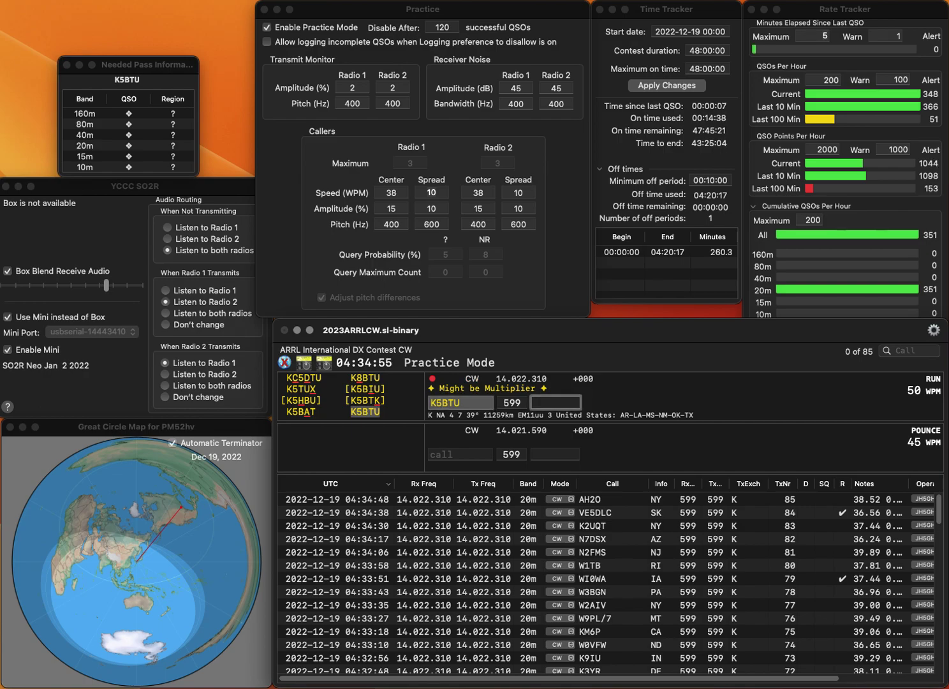
pyautogui.write('TX')
pyautogui.press('Return')
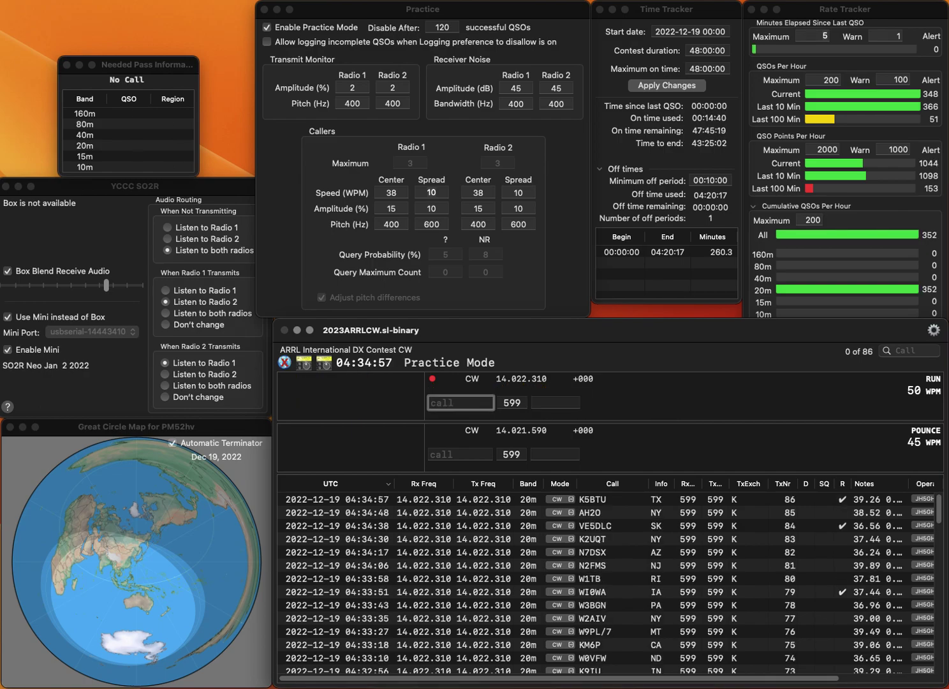
# Enter KS09A on the run radio, correct the call to KS9A and log the contact with received exchange IL.
pyautogui.write('KS09')
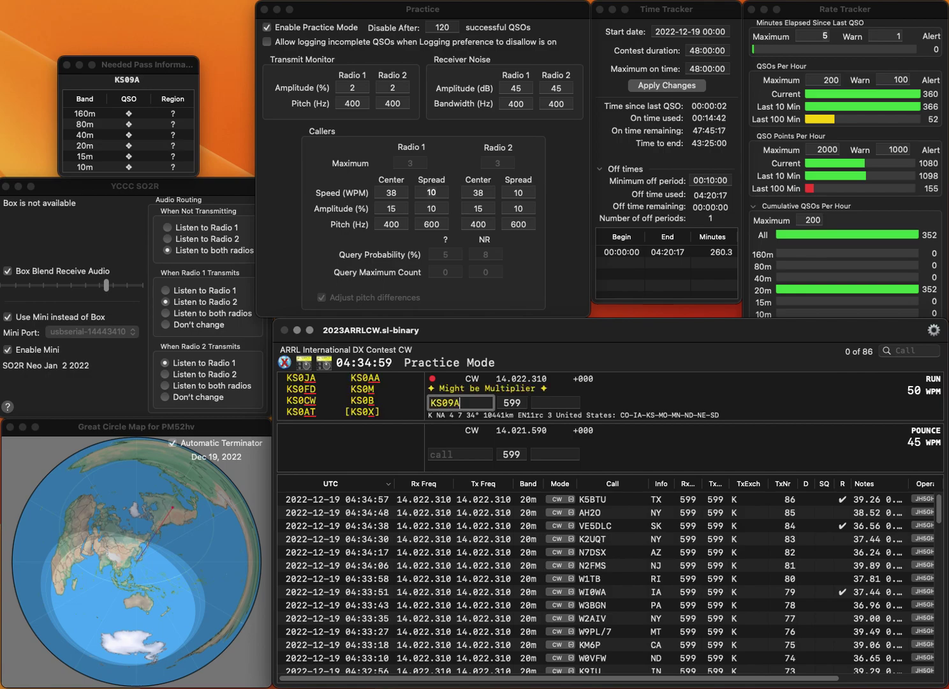
pyautogui.press('BackSpace')
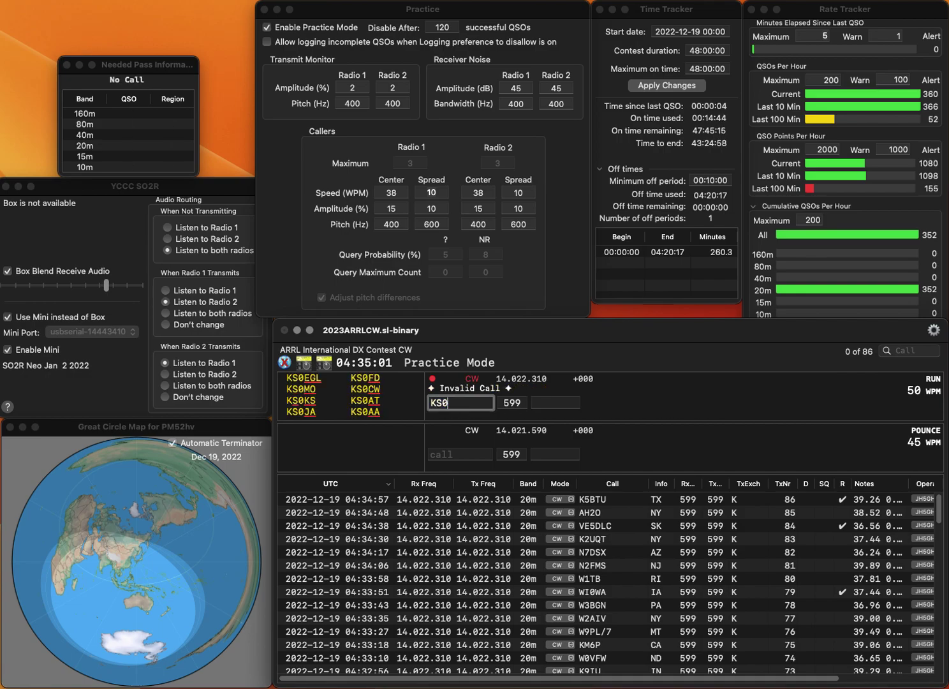
pyautogui.write('A')
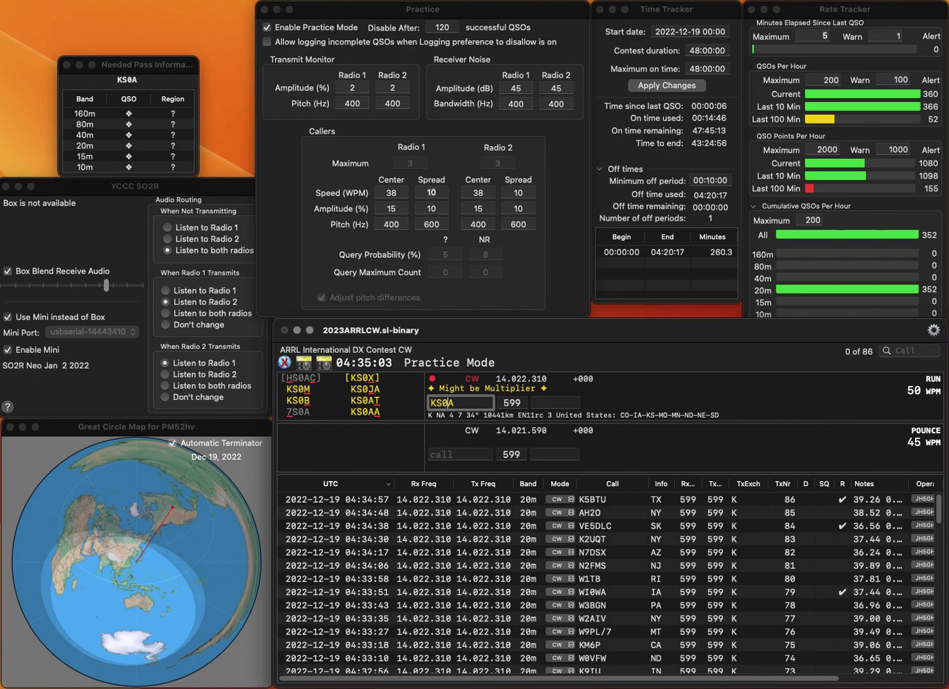
pyautogui.click(443, 403)
pyautogui.press('Delete')
pyautogui.write('9')
pyautogui.press('Return')
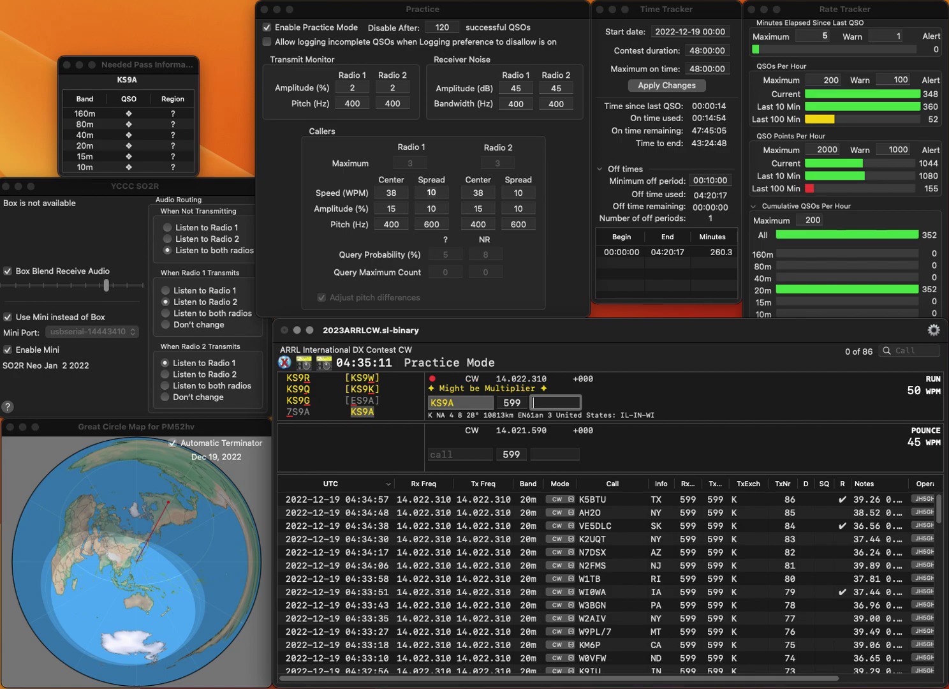
pyautogui.press('Return')
pyautogui.write('N9PR')
pyautogui.press('BackSpace')
pyautogui.write('L')
pyautogui.press('space')
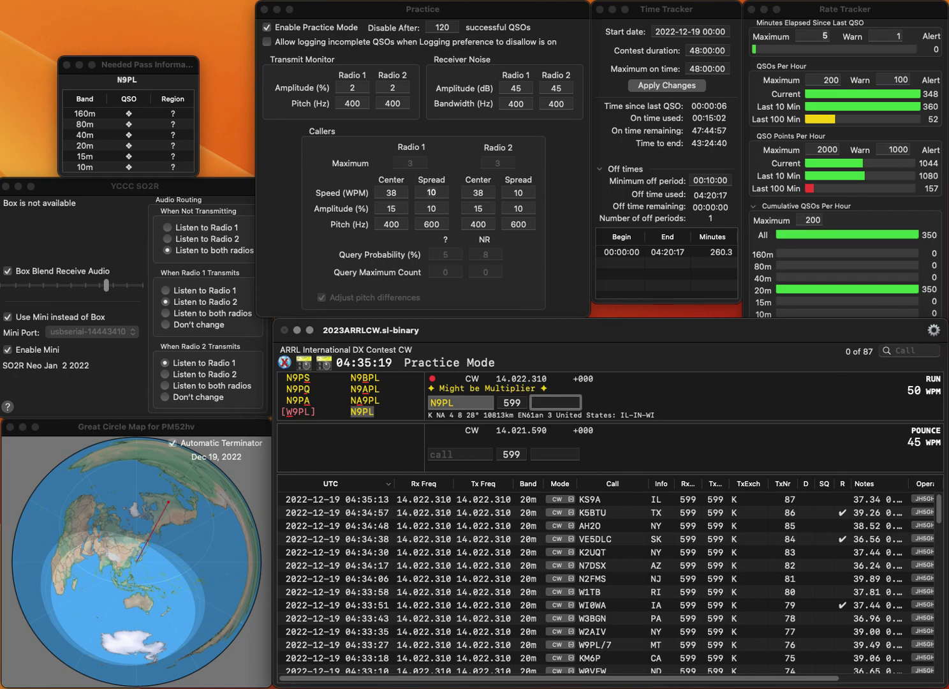
pyautogui.press('Return')
pyautogui.write('A')
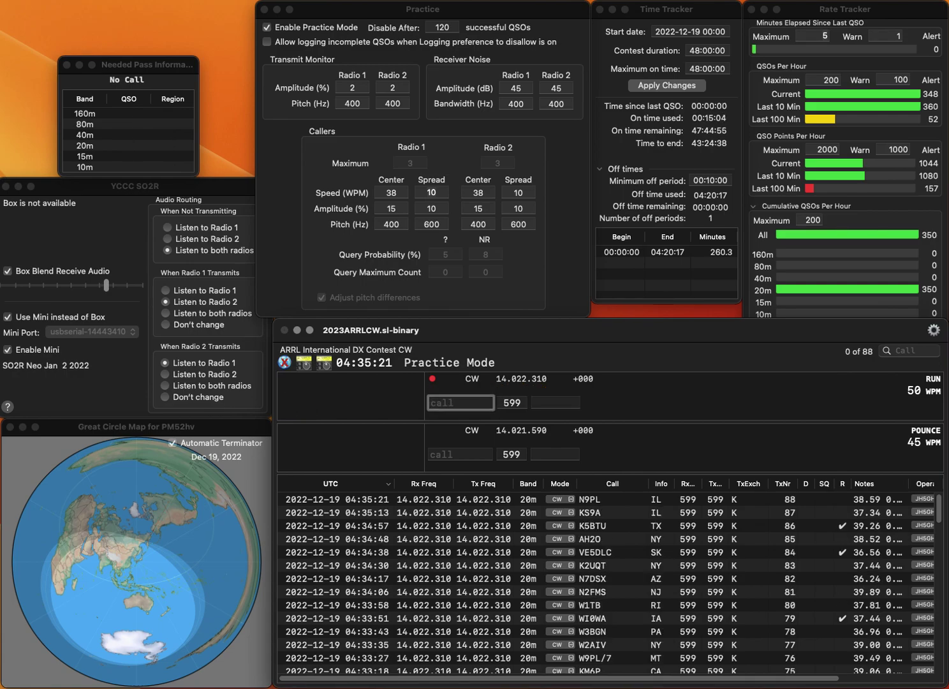
pyautogui.write('A6IO')
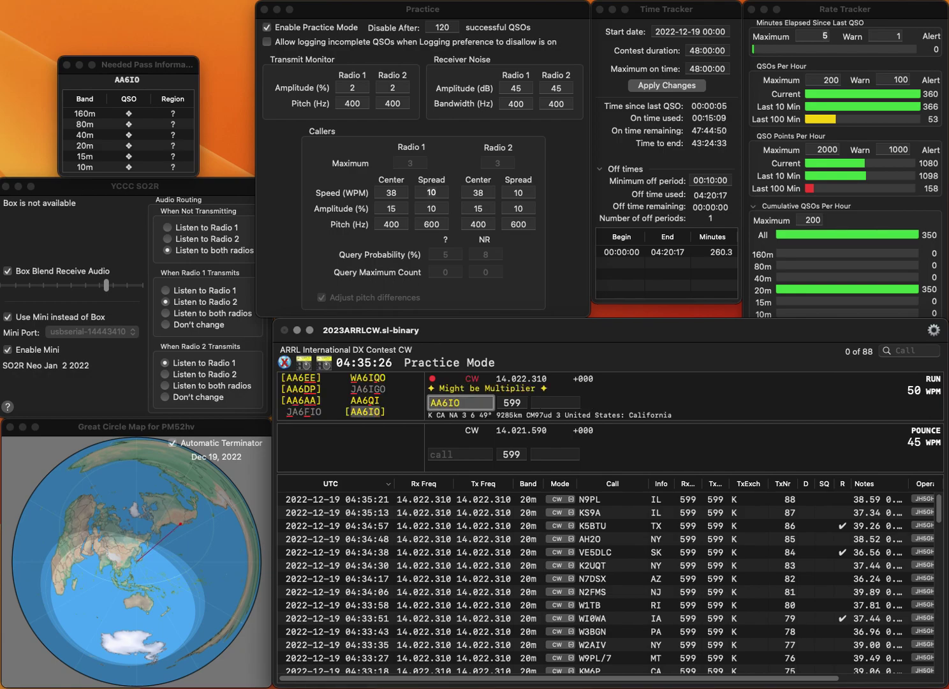
pyautogui.press('space')
pyautogui.write('CA')
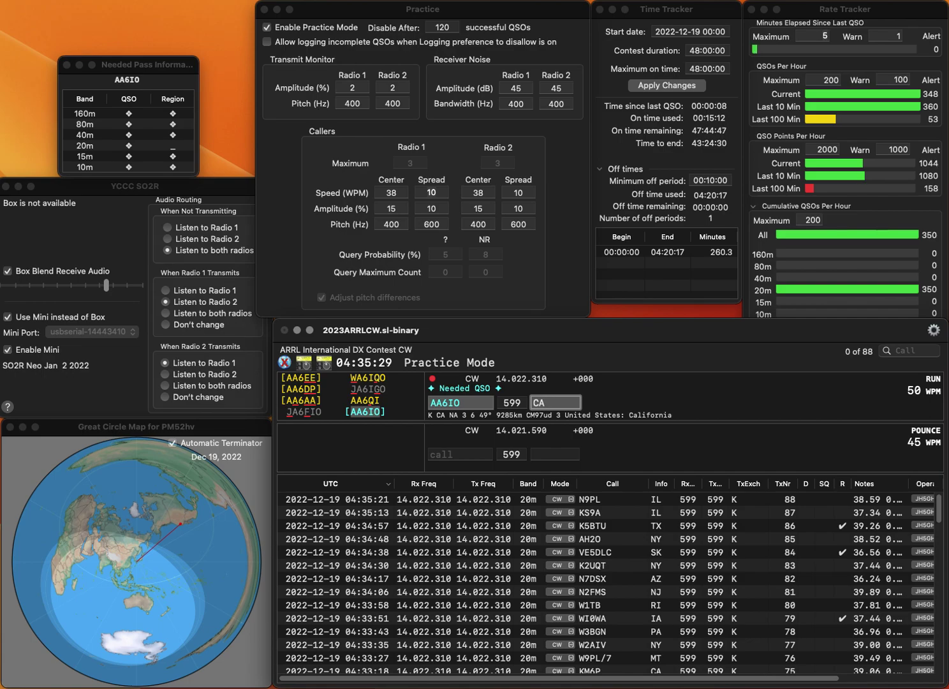
pyautogui.press('Return')
# Log a contact with VE3CA on the run radio with received exchange ON.
pyautogui.write('V')
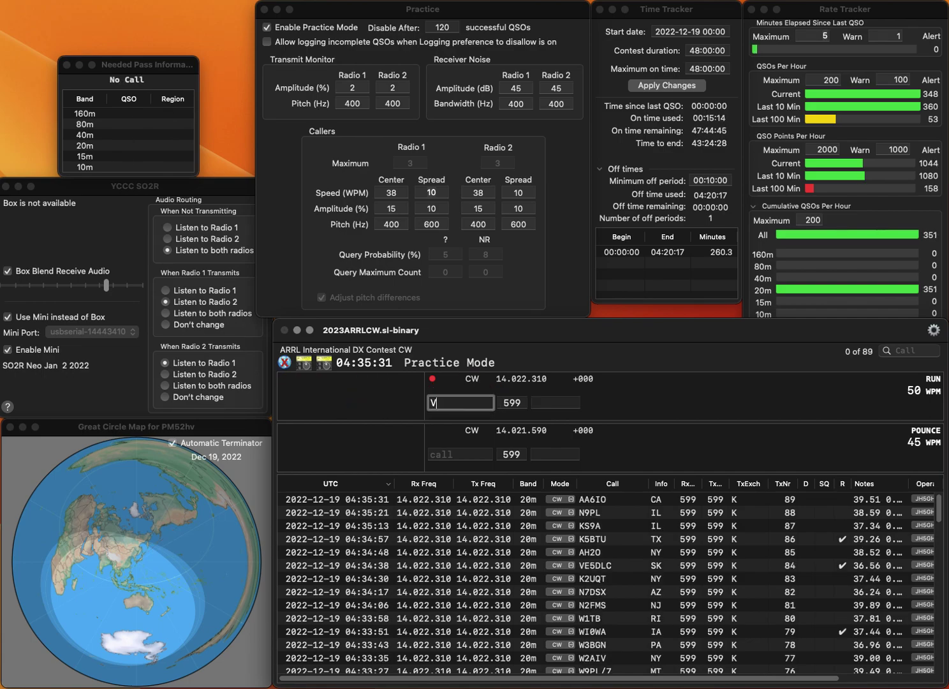
pyautogui.write('E3CA')
pyautogui.press('space')
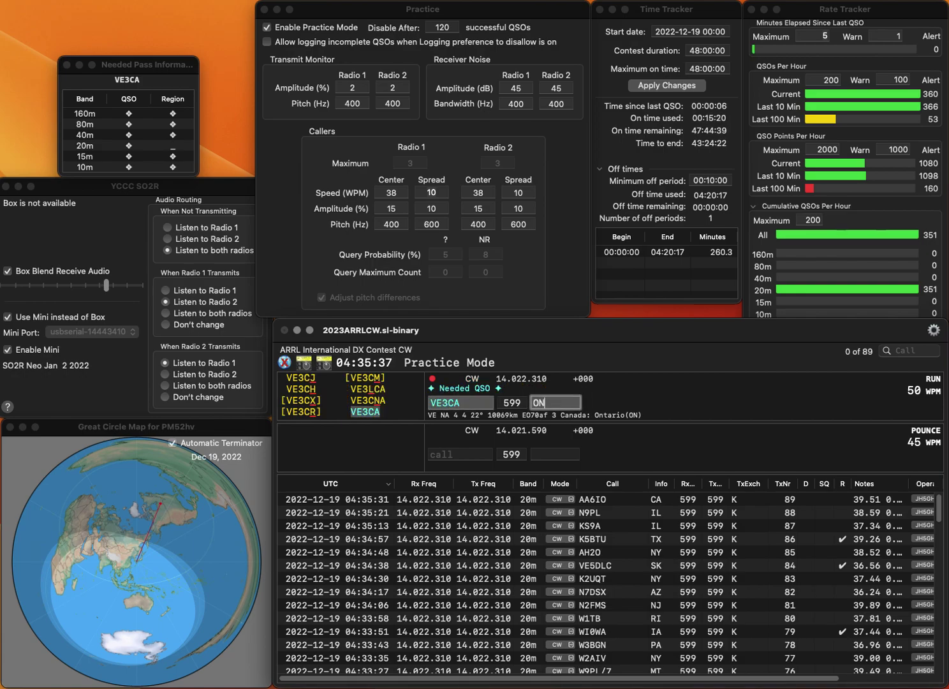
pyautogui.press('Return')
pyautogui.write('W')
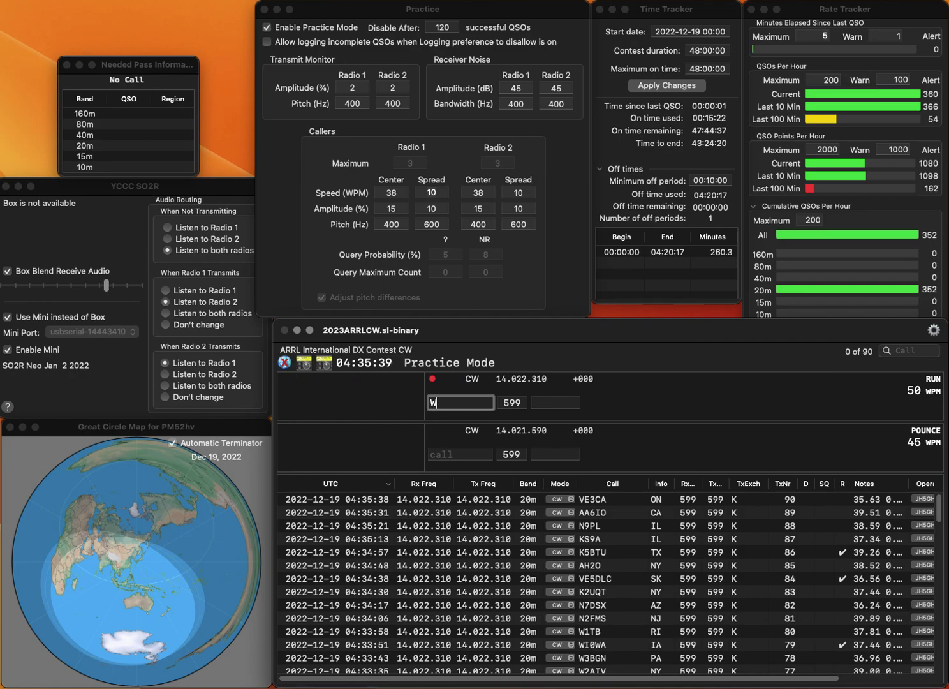
pyautogui.write('0AEW')
pyautogui.press('space')
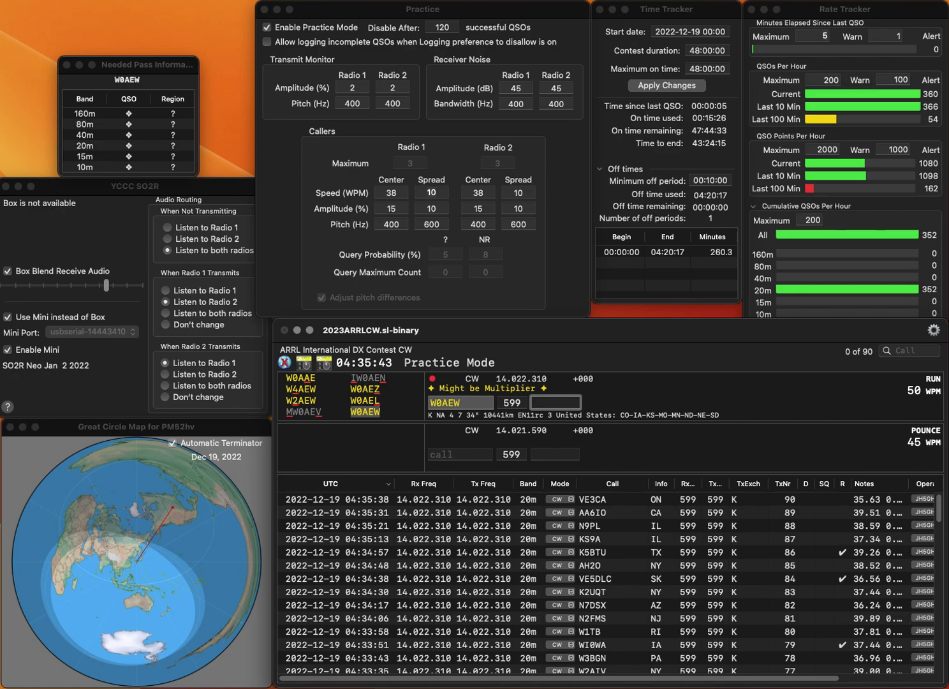
pyautogui.write('IA')
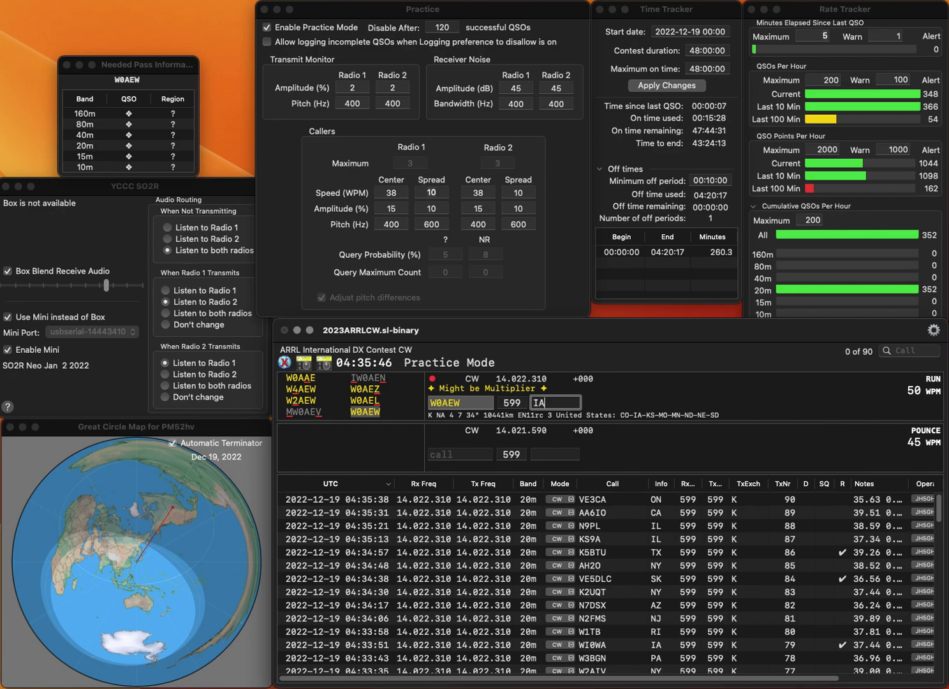
pyautogui.press('Return')
pyautogui.write('K')
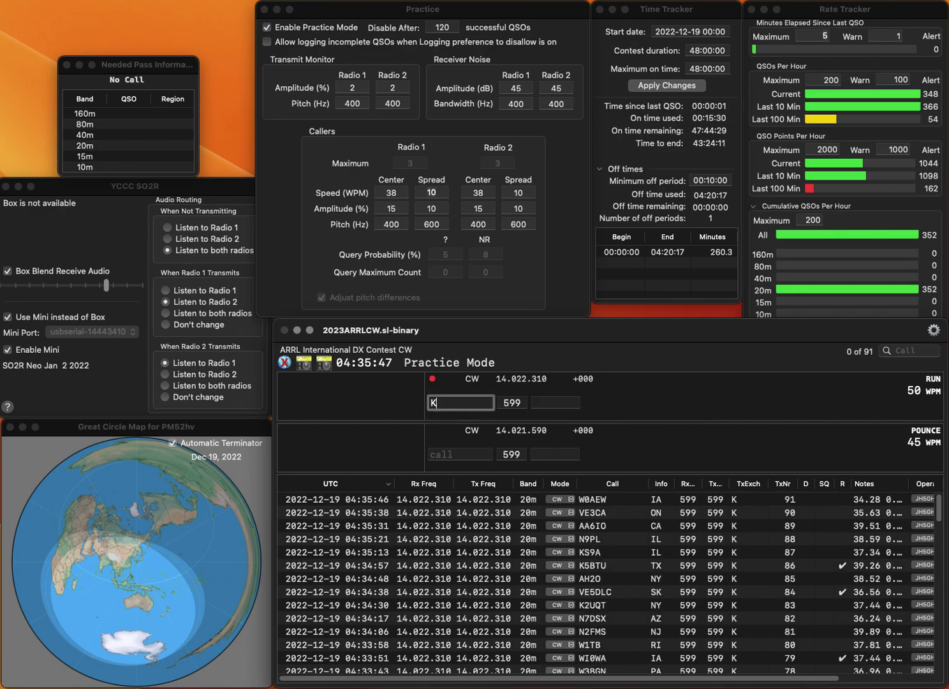
pyautogui.write('D0G')
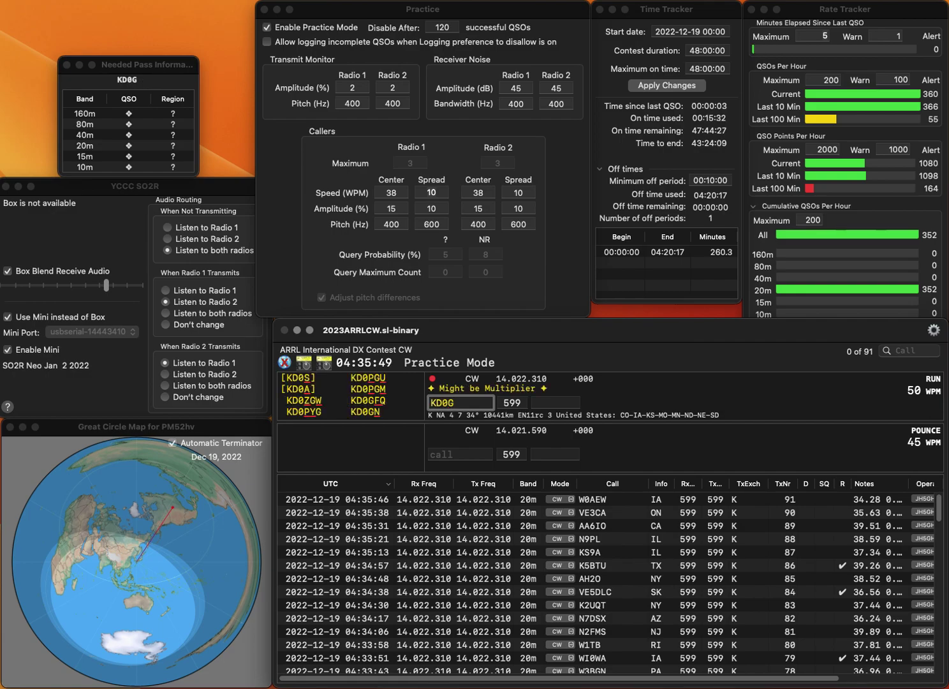
pyautogui.write('I')
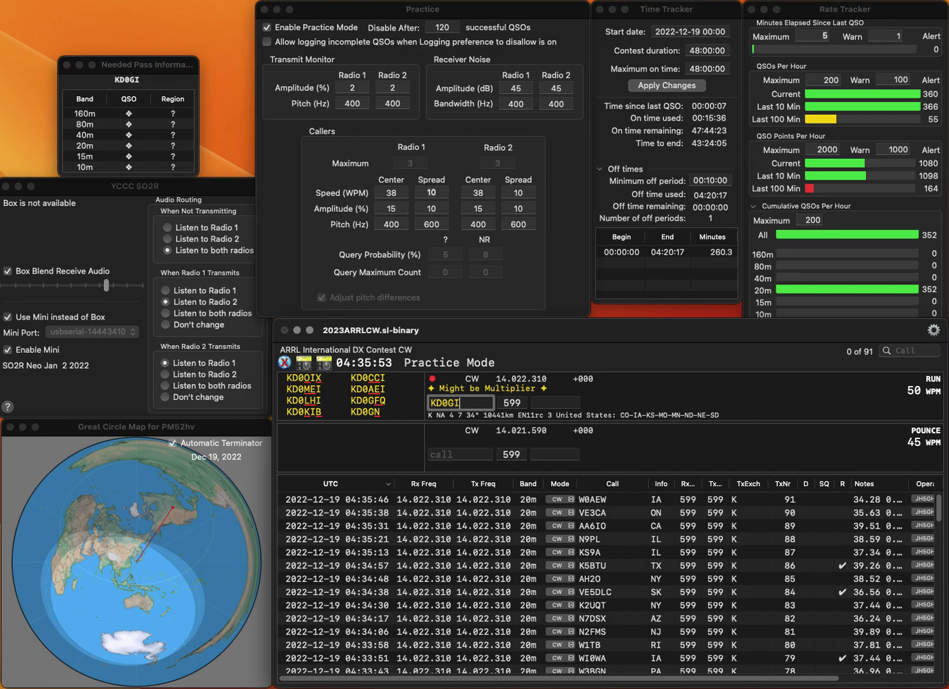
pyautogui.write('V')
pyautogui.click(438, 403)
pyautogui.press('BackSpace')
pyautogui.write('B0GV')
pyautogui.press('Return')
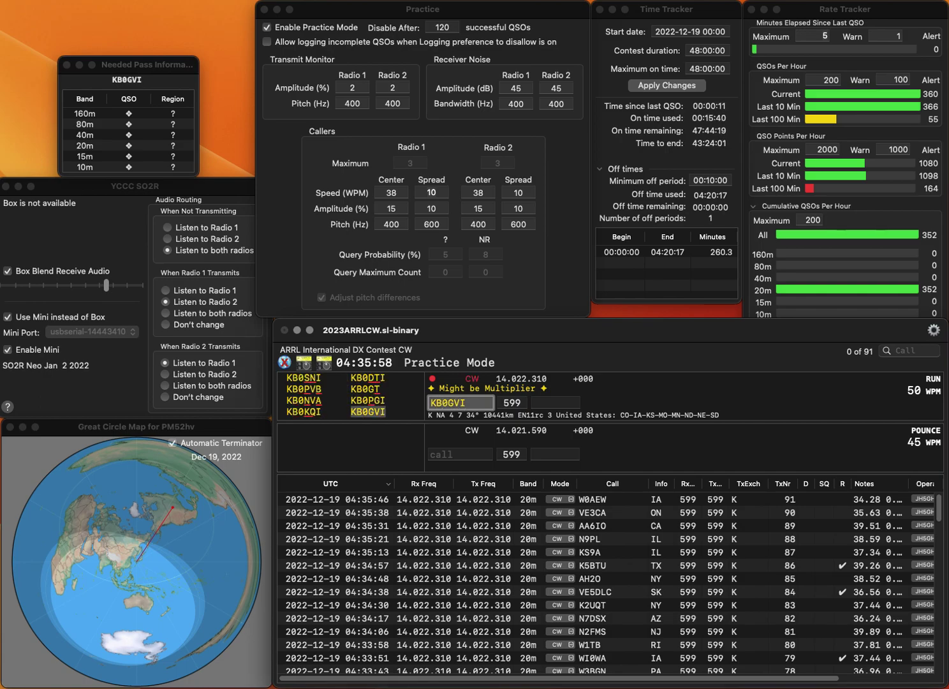
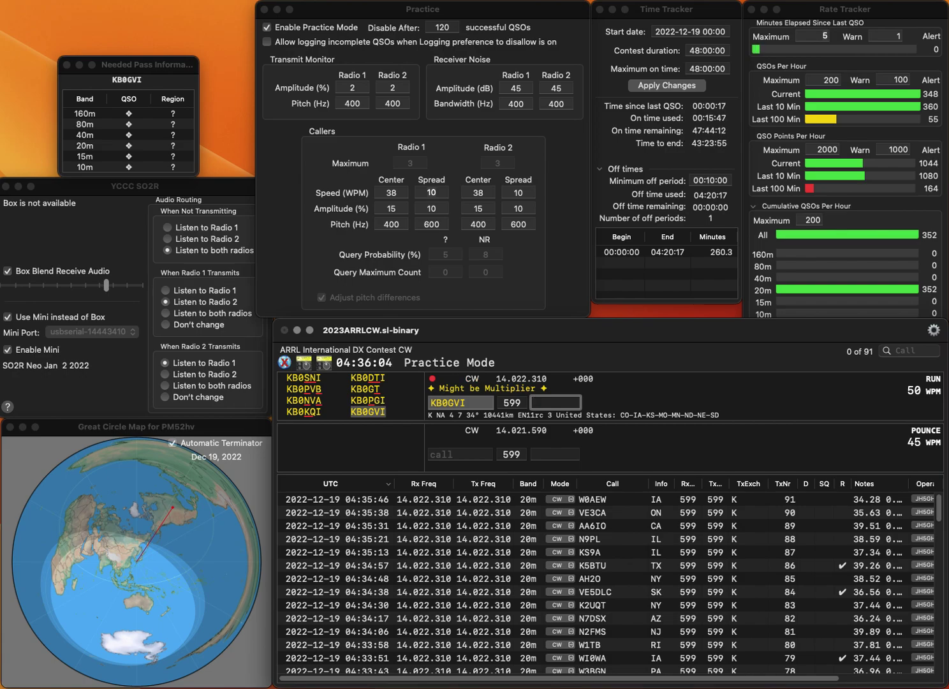
pyautogui.write('MO')
pyautogui.press('Return')
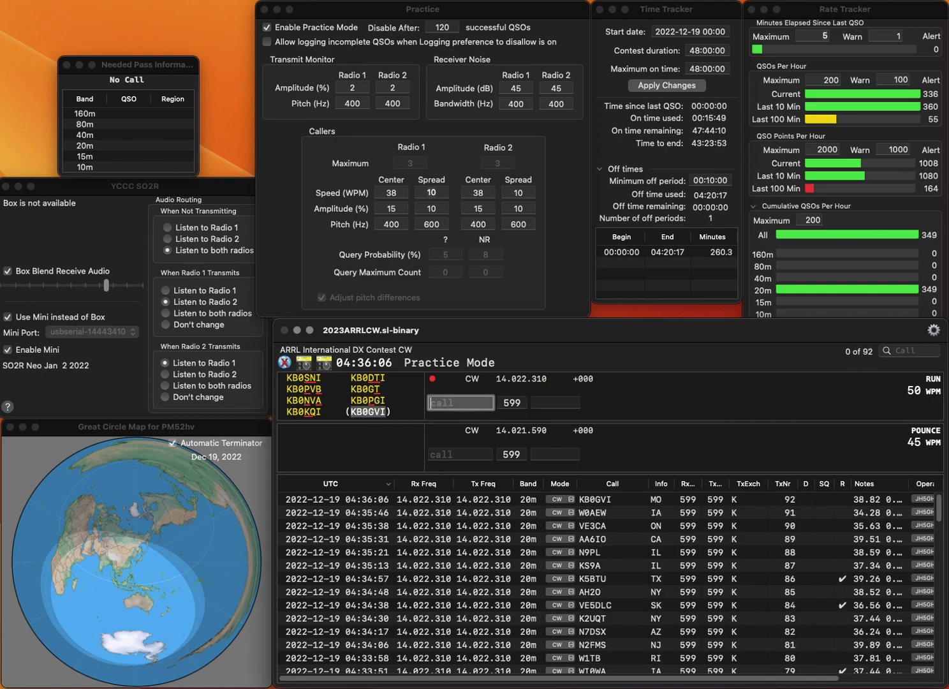
# Log a contact with NJ0L on the run radio with received exchange IA.
pyautogui.write('NJ0L')
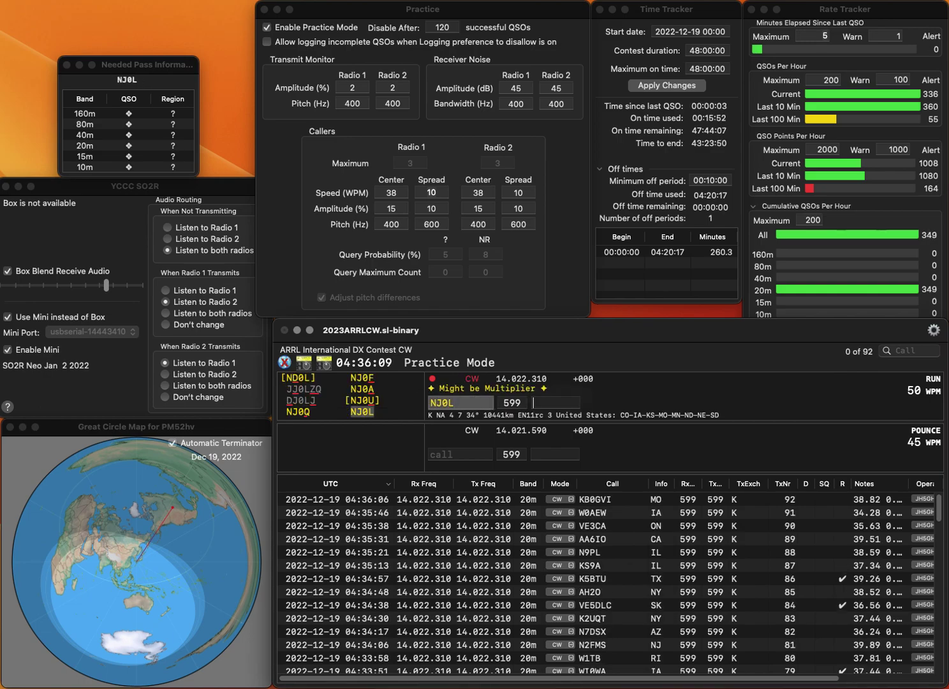
pyautogui.press('Tab')
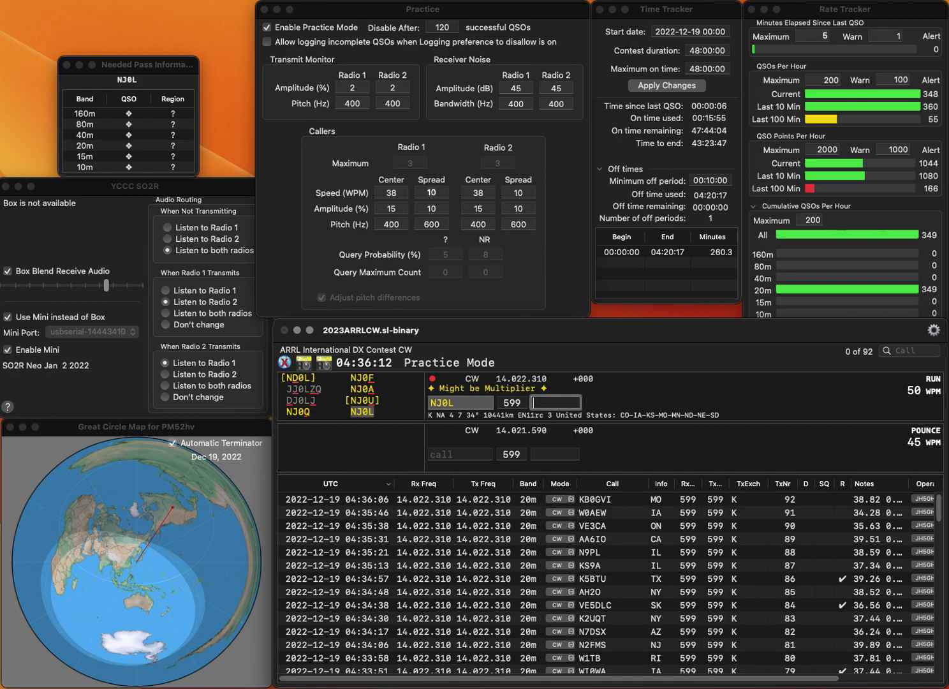
pyautogui.press('Return')
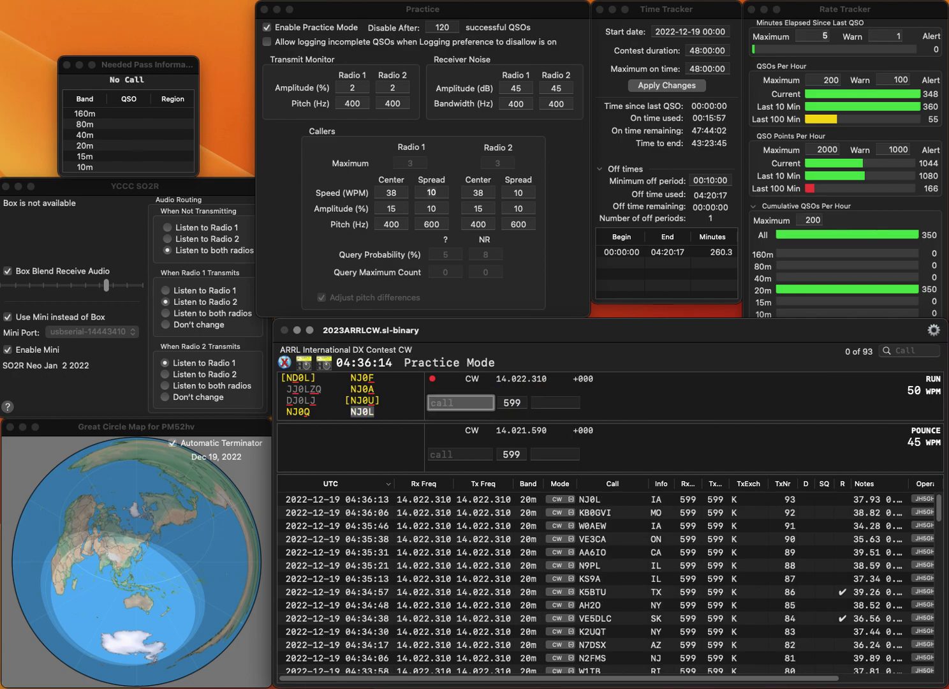
# Enter KP on the run radio, correct the call to K4PC and log the contact with received exchange GA.
pyautogui.write('K4PC')
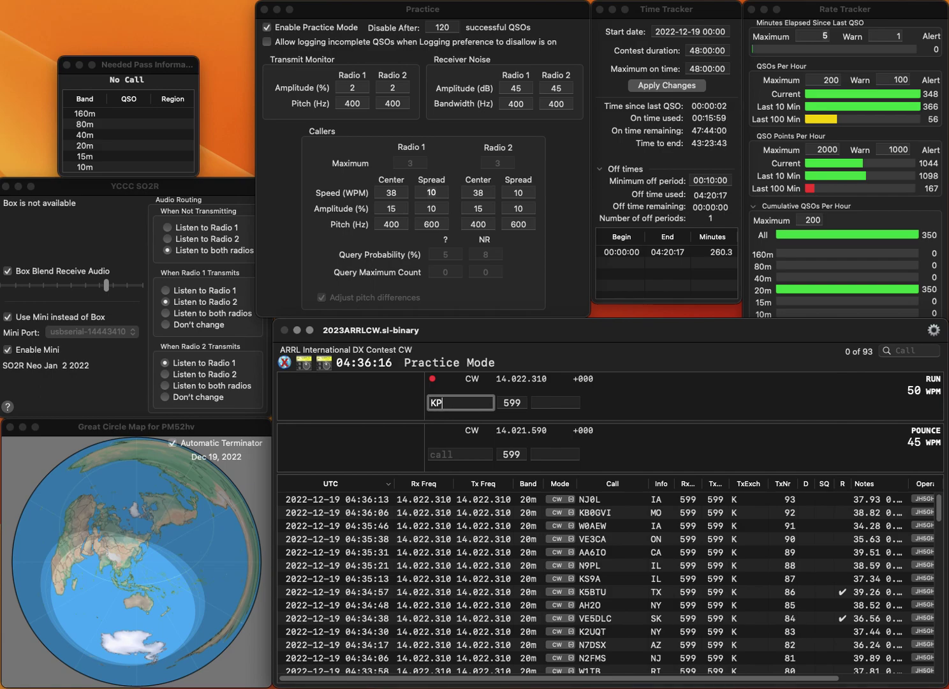
pyautogui.press('Left')
pyautogui.press('Left')
pyautogui.write('4')
pyautogui.press('Return')
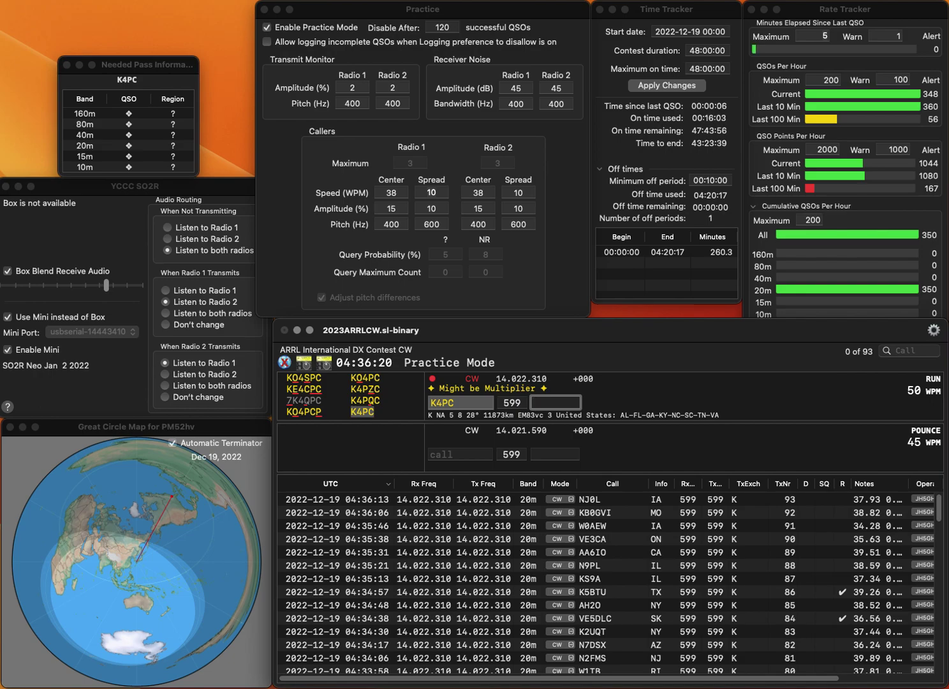
pyautogui.write('GA')
pyautogui.press('Return')
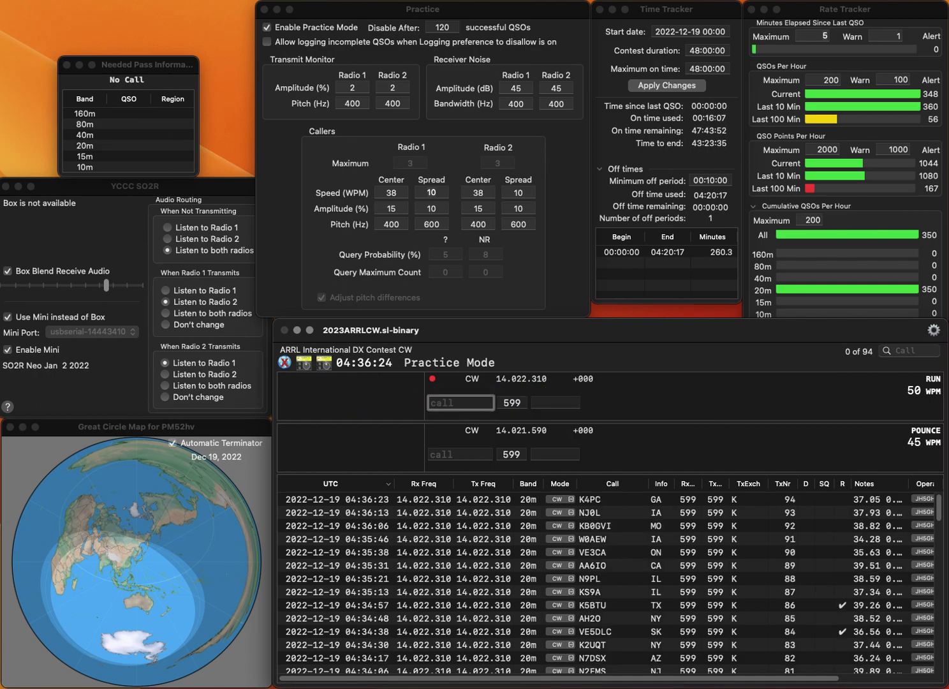
# Log a contact with K0MJS on the run radio with received exchange SD.
pyautogui.write('K0MJI')
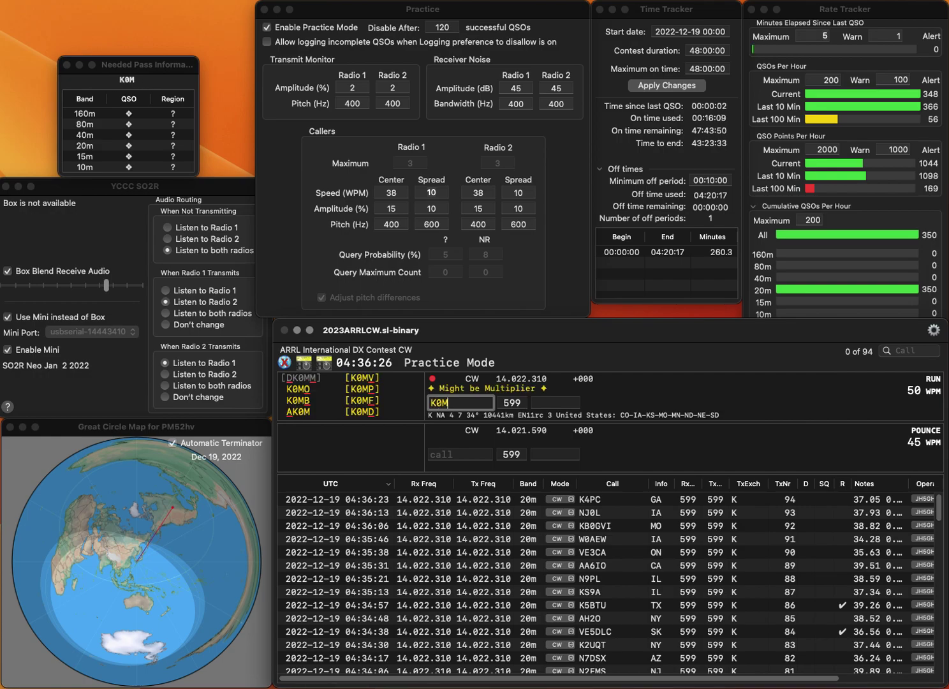
pyautogui.press('Return')
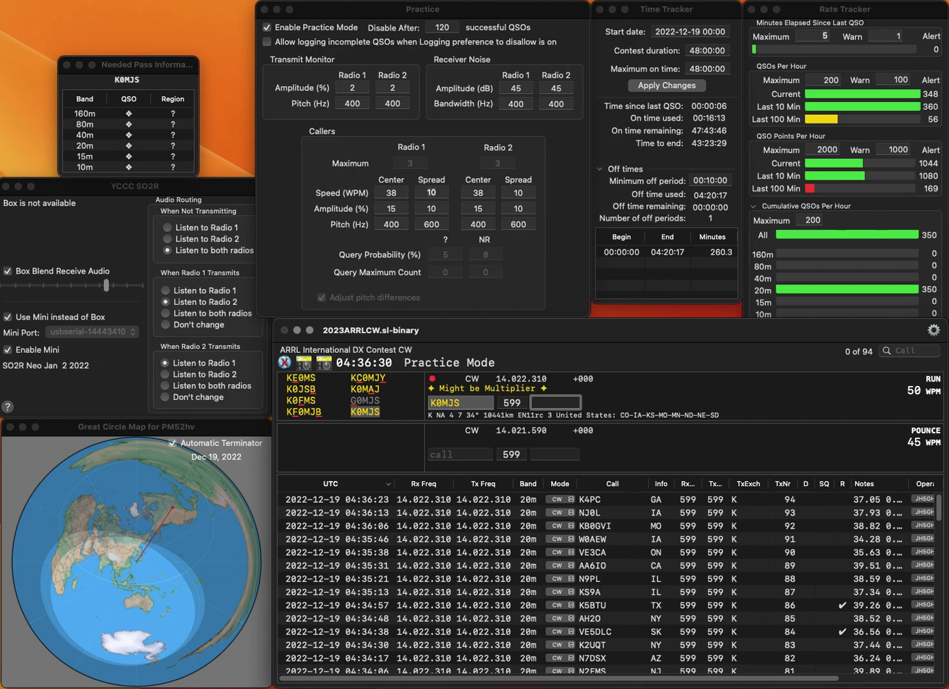
pyautogui.write('SD')
pyautogui.press('Return')
pyautogui.write('WA6BAI')
pyautogui.press('space')
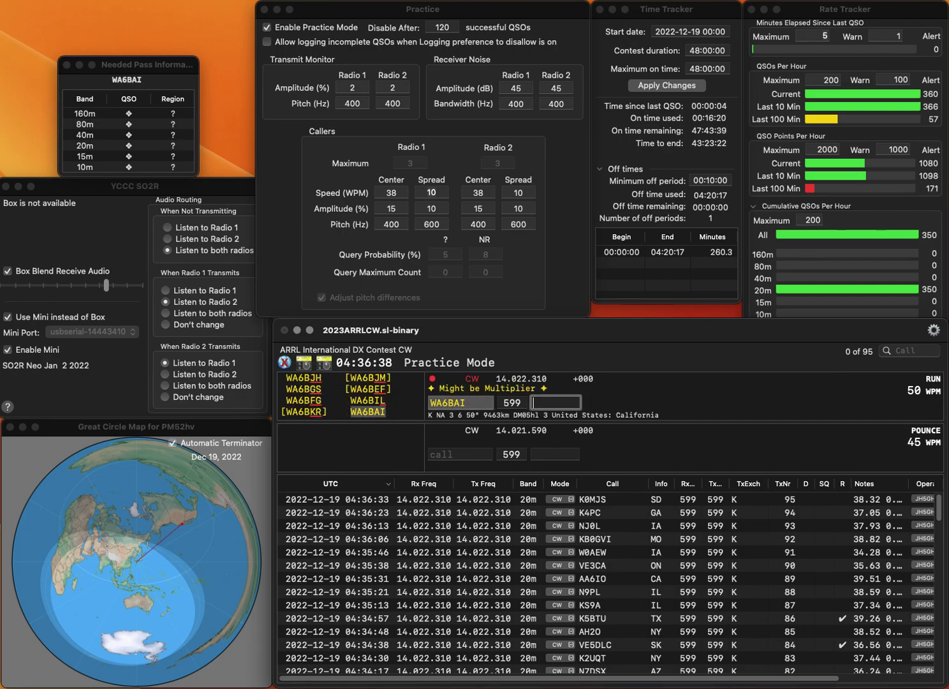
pyautogui.write('CA')
pyautogui.press('Return')
# Log a contact with W0WCA on the run radio with received exchange IA.
pyautogui.write('W0WCA')
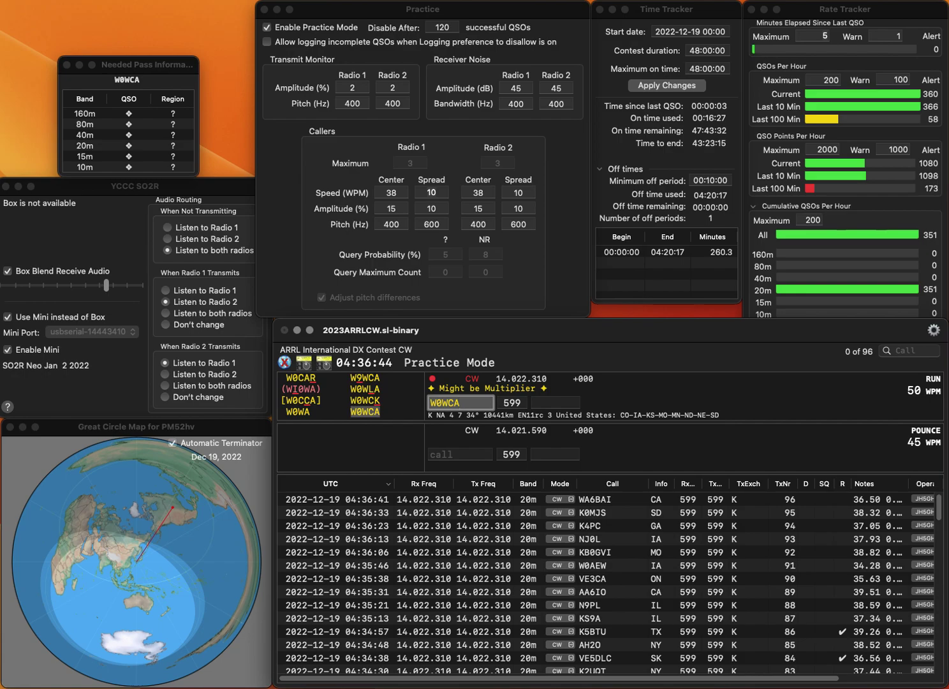
pyautogui.press('space')
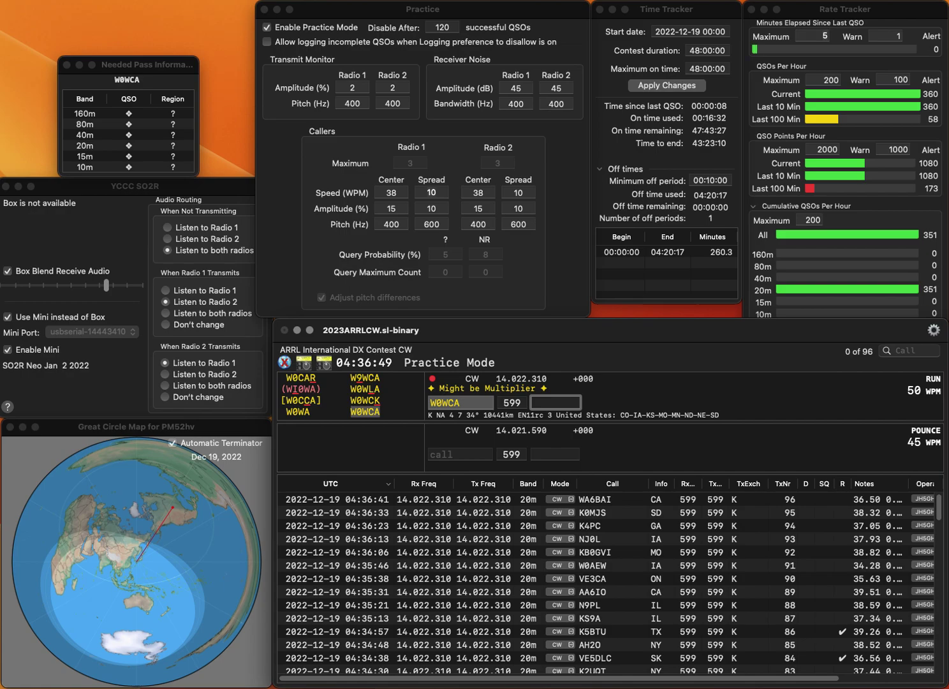
pyautogui.press('Return')
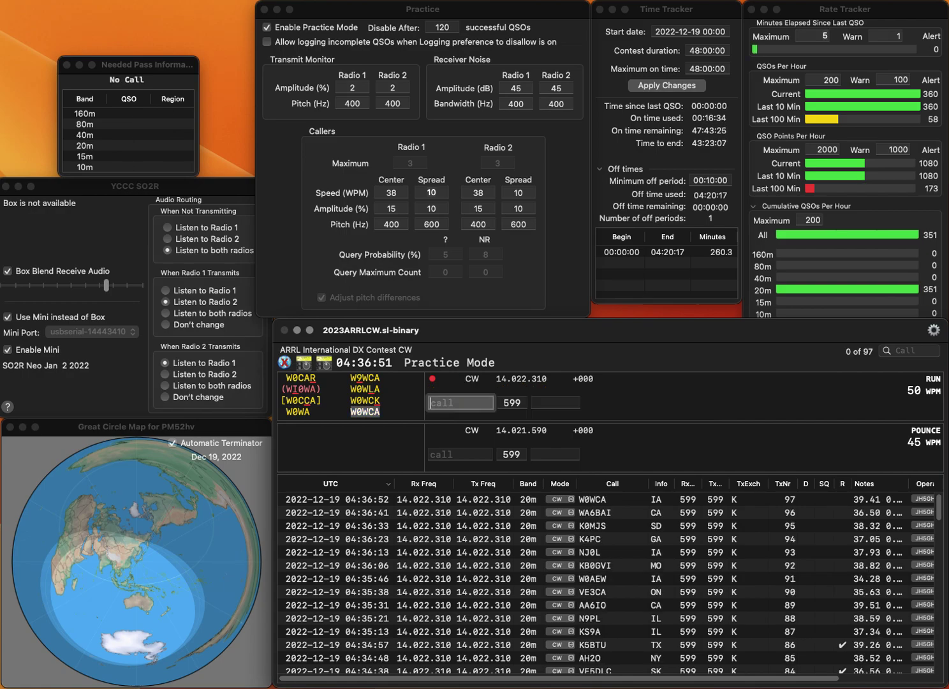
pyautogui.write('V')
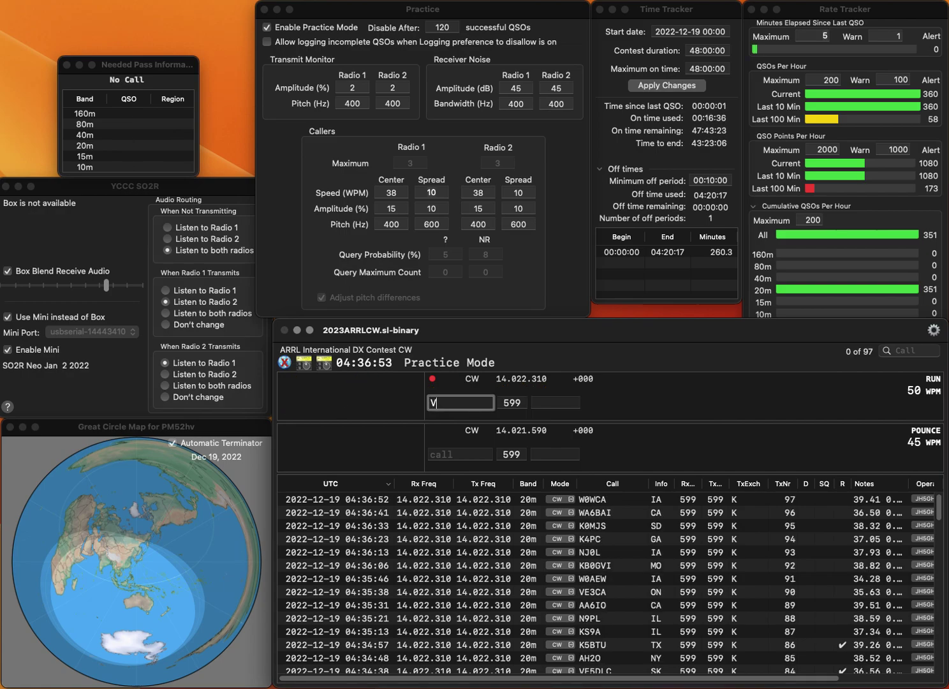
pyautogui.write('A3JLF')
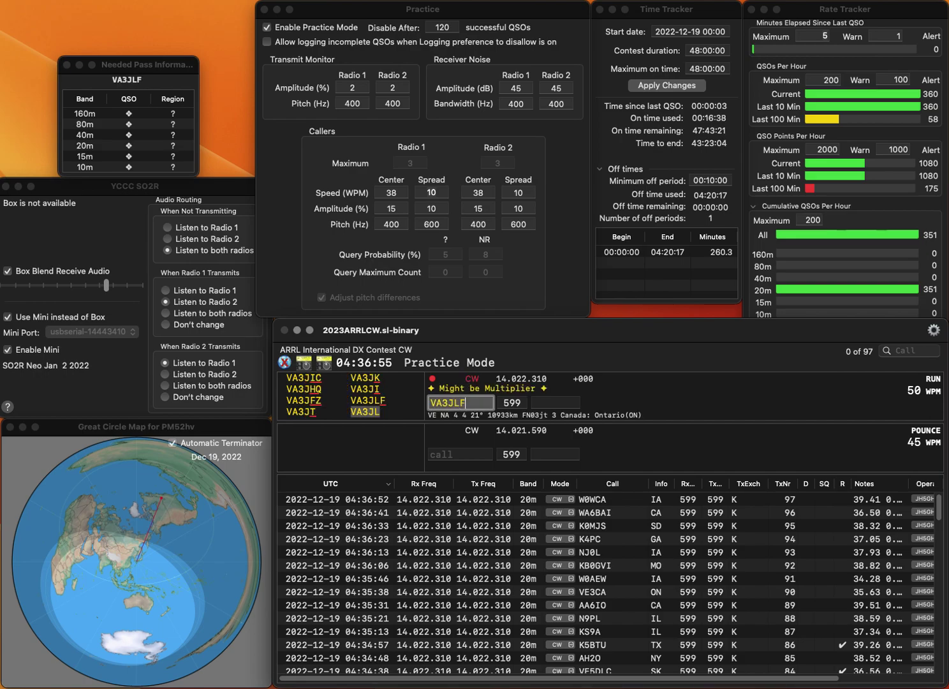
pyautogui.press('space')
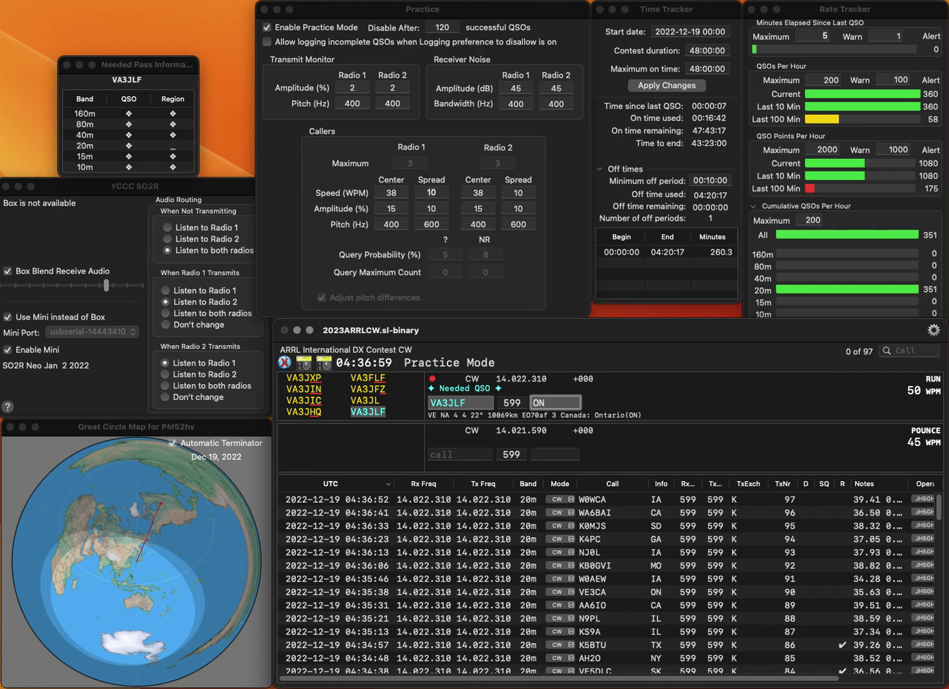
pyautogui.press('Return')
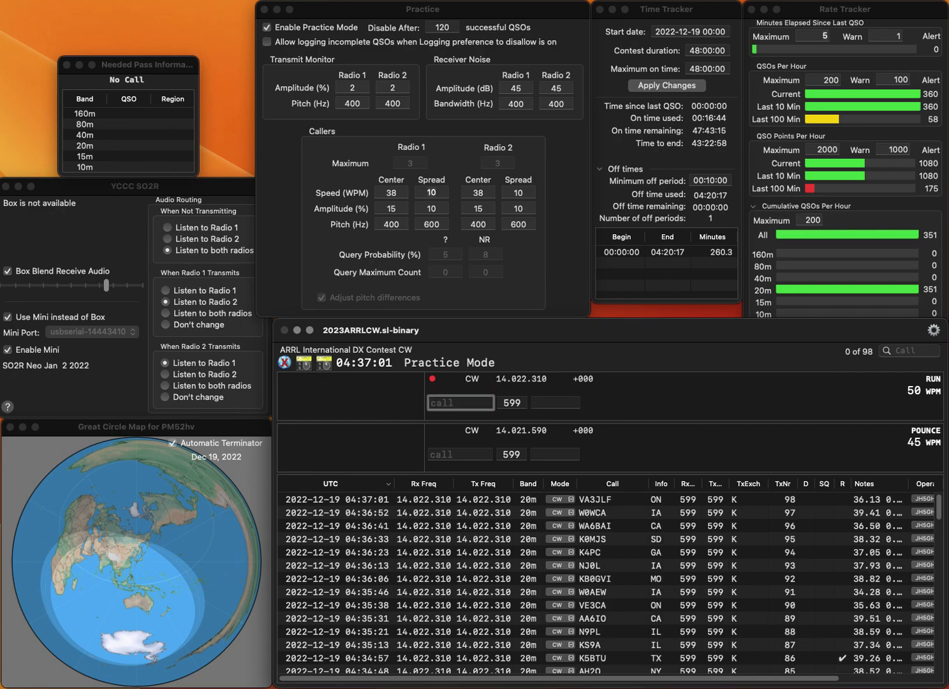
# Log a contact with K2MYQ on the run radio with received exchange NJ.
pyautogui.write('K2MYQ')
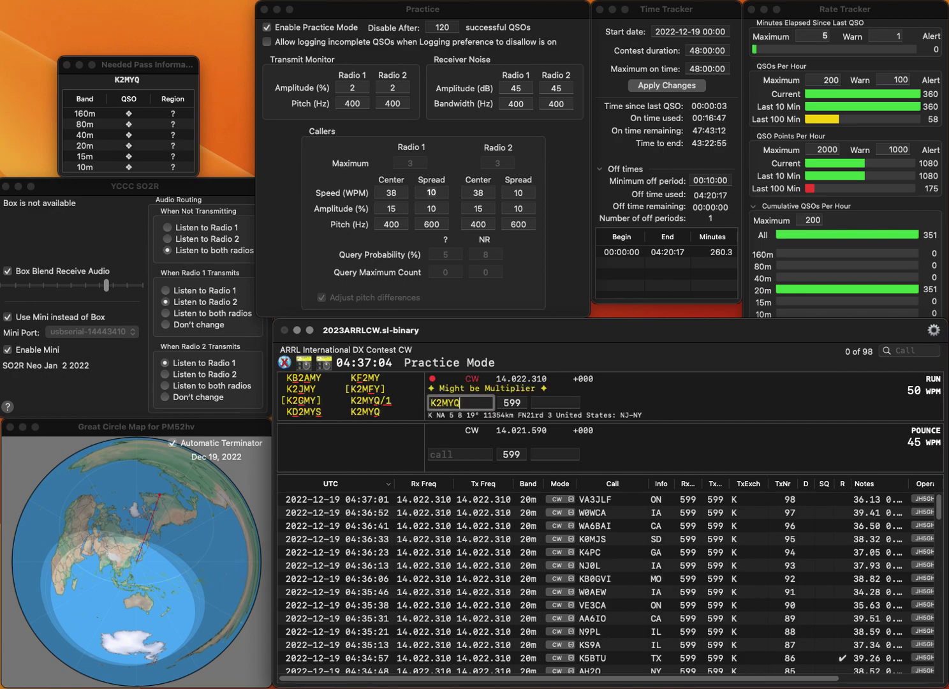
pyautogui.press('Return')
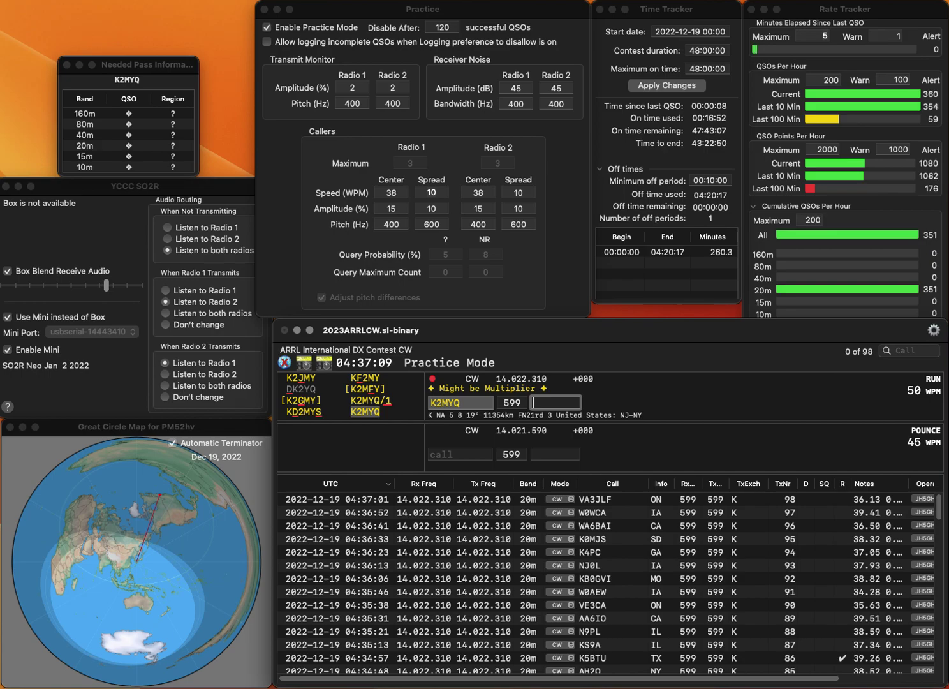
pyautogui.press('Return')
pyautogui.write('KXL')
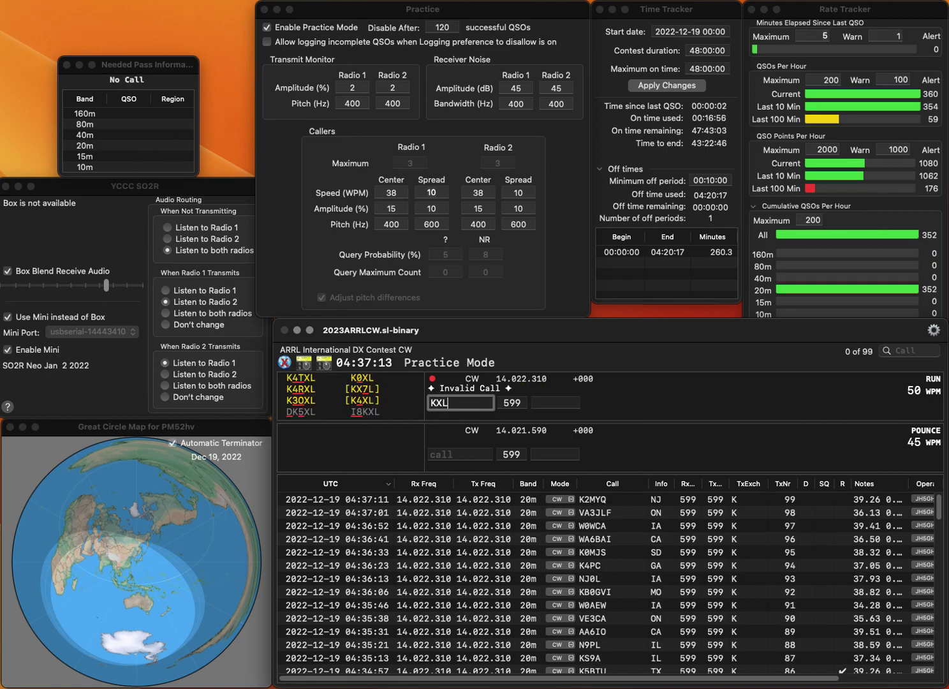
pyautogui.click(435, 402)
pyautogui.press('BackSpace')
pyautogui.write('VE3C')
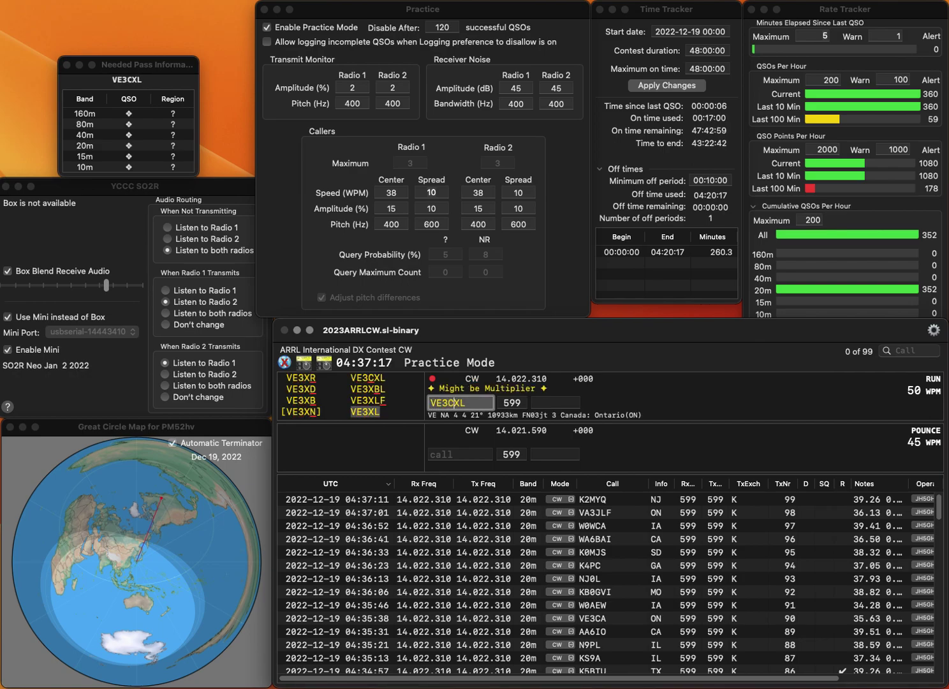
pyautogui.press('Return')
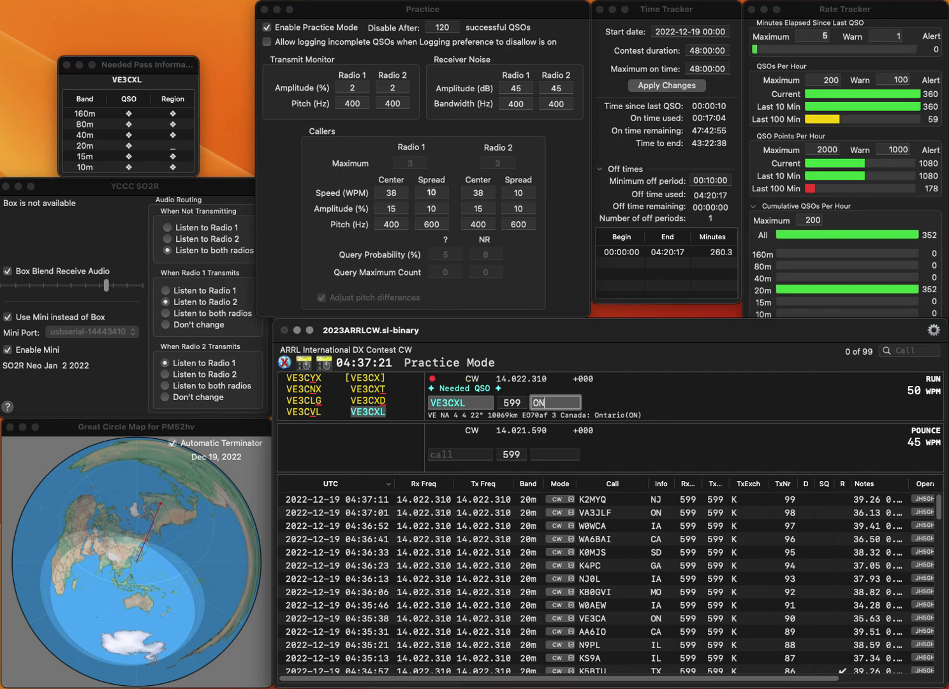
pyautogui.press('Return')
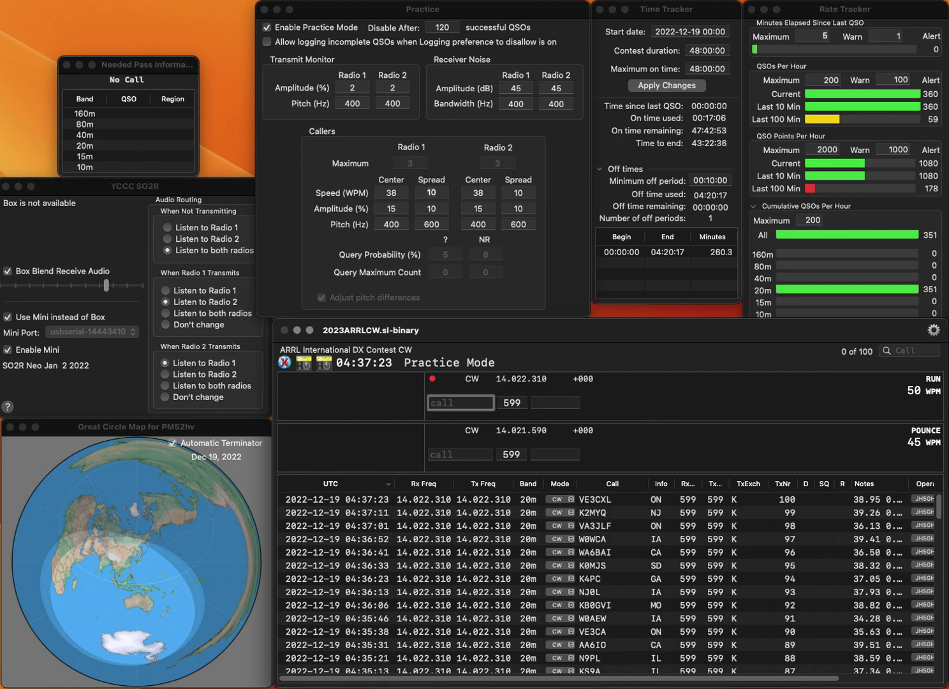
pyautogui.write('KA1IE')
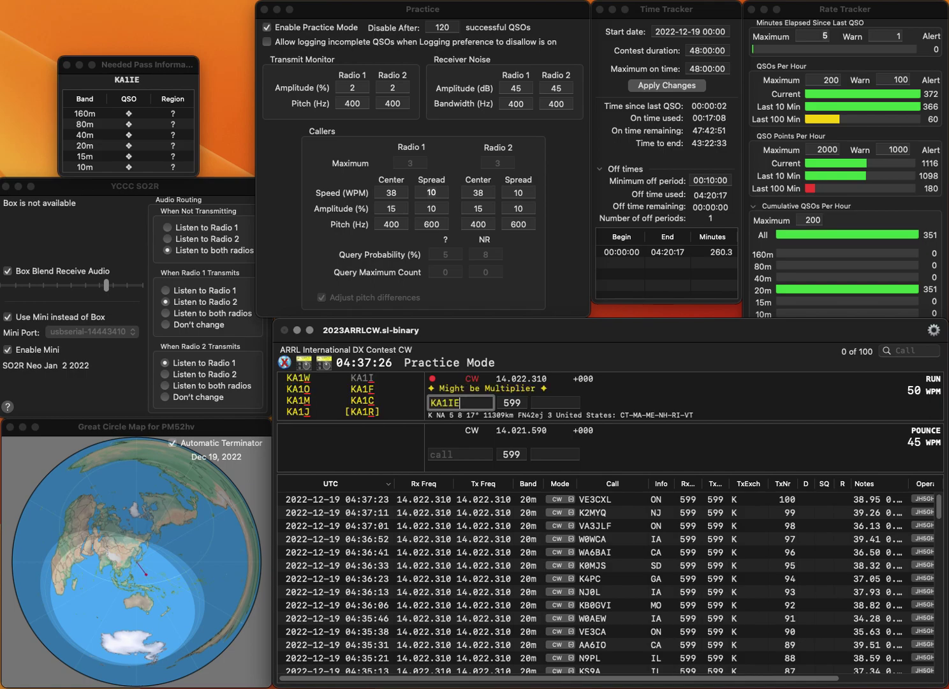
pyautogui.press('space')
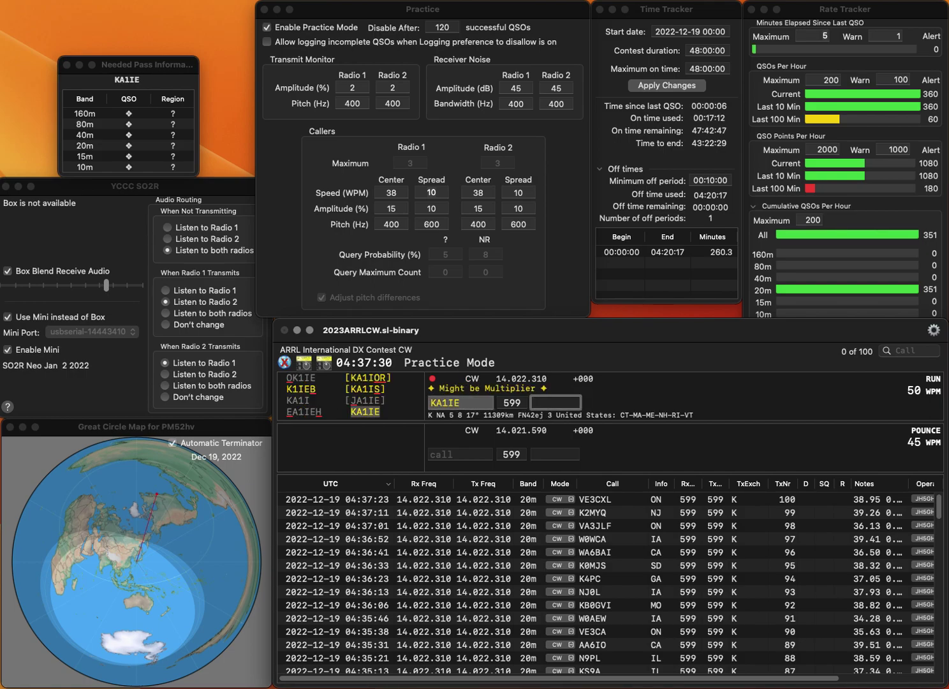
pyautogui.write('A')
pyautogui.press('Return')
pyautogui.write('KE8P')
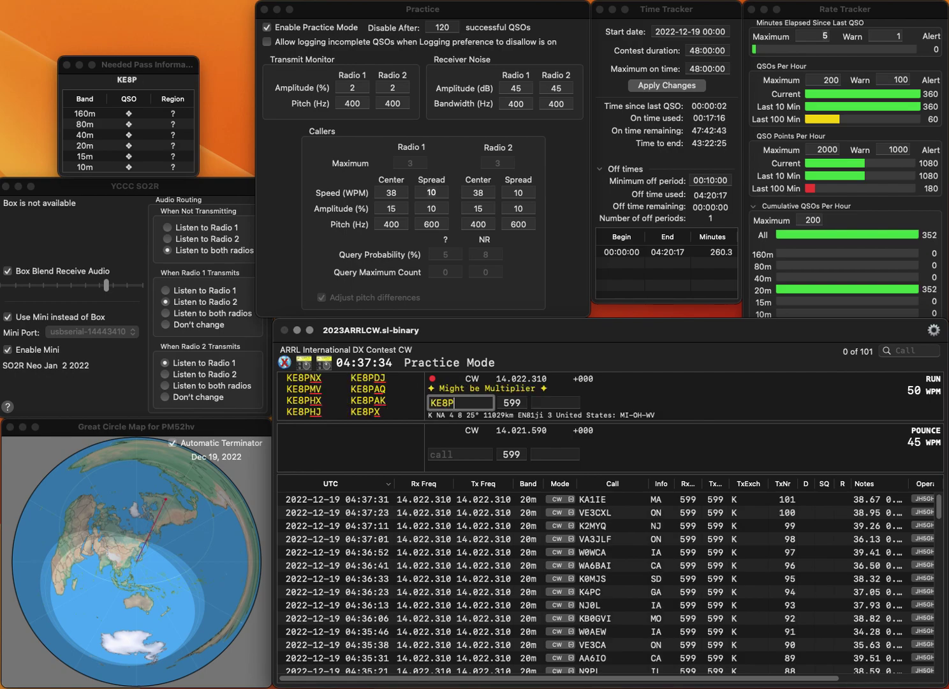
pyautogui.write('ZN')
pyautogui.press('Return')
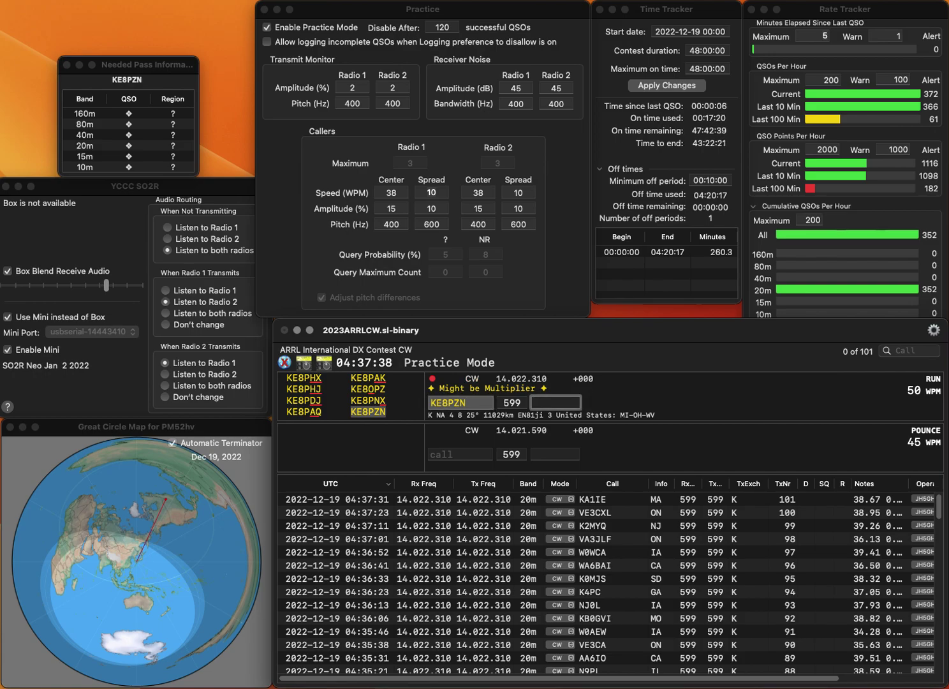
pyautogui.write('0')
pyautogui.press('Return')
# Log a contact with NS3L on the run radio with received exchange PA.
pyautogui.write('NS3L')
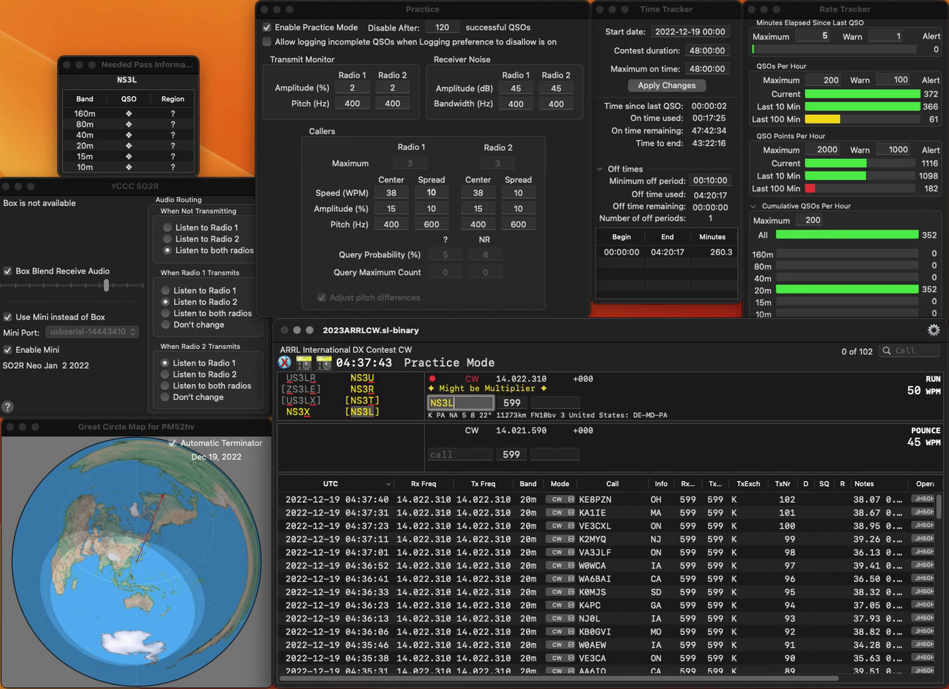
pyautogui.press('Tab')
pyautogui.write('PA')
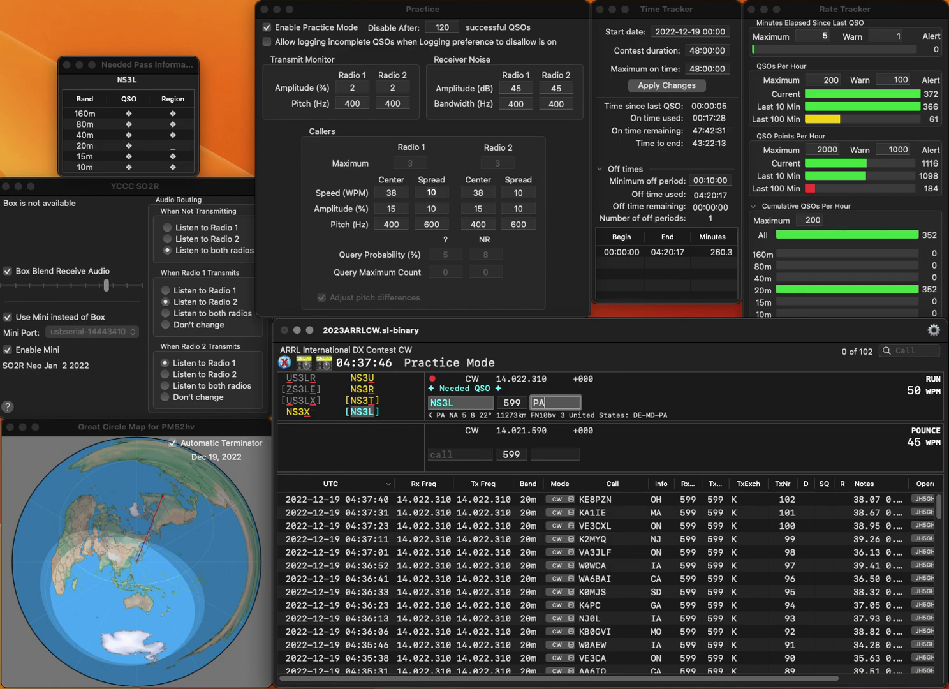
pyautogui.press('Return')
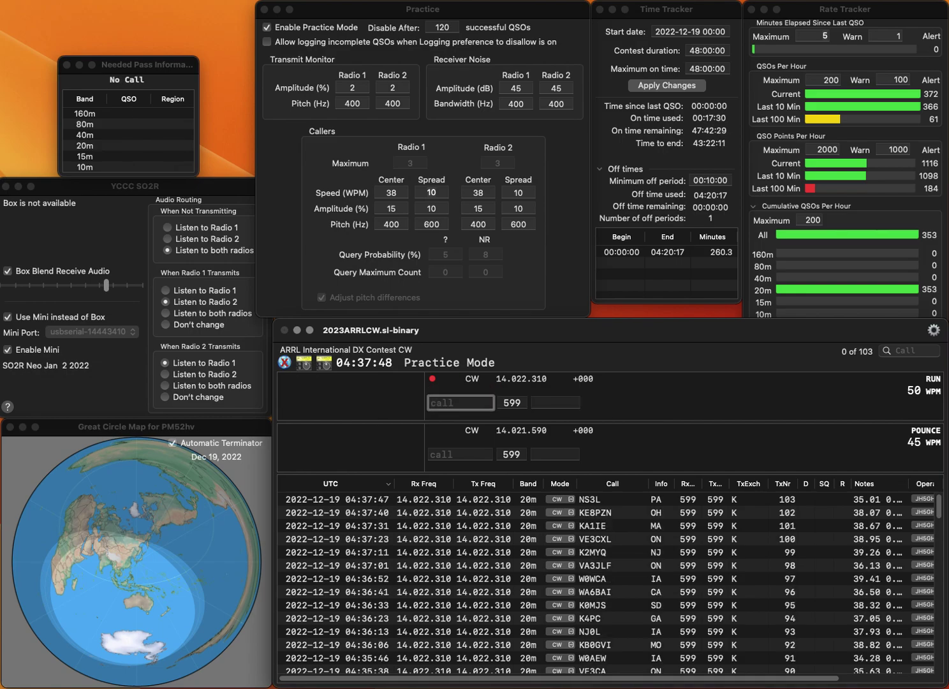
pyautogui.write('KG0SY')
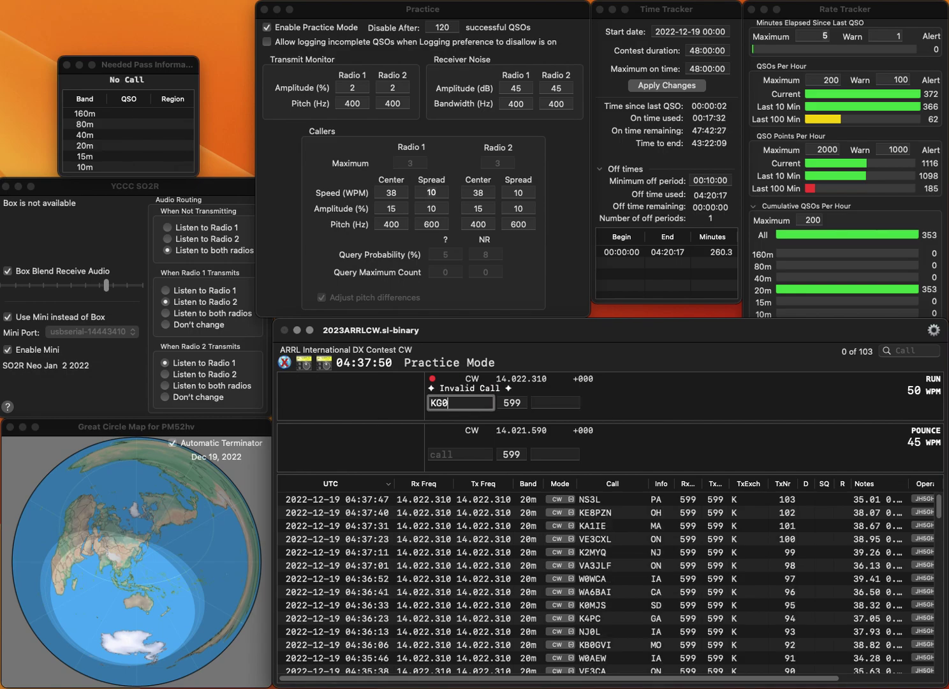
pyautogui.click(556, 403)
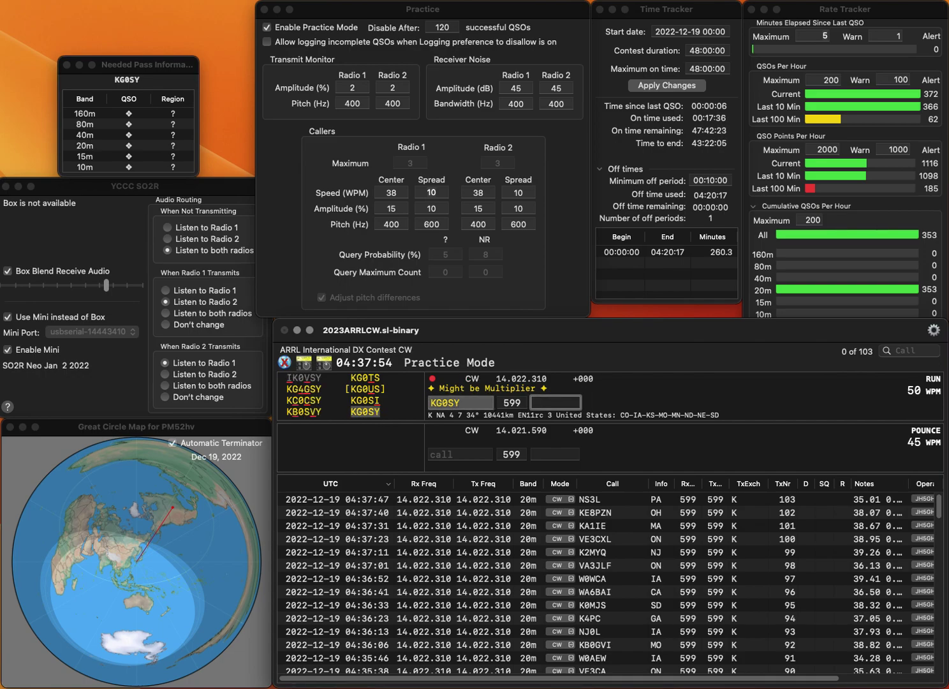
pyautogui.write('SD')
pyautogui.press('Return')
pyautogui.write('N5OF')
pyautogui.press('Return')
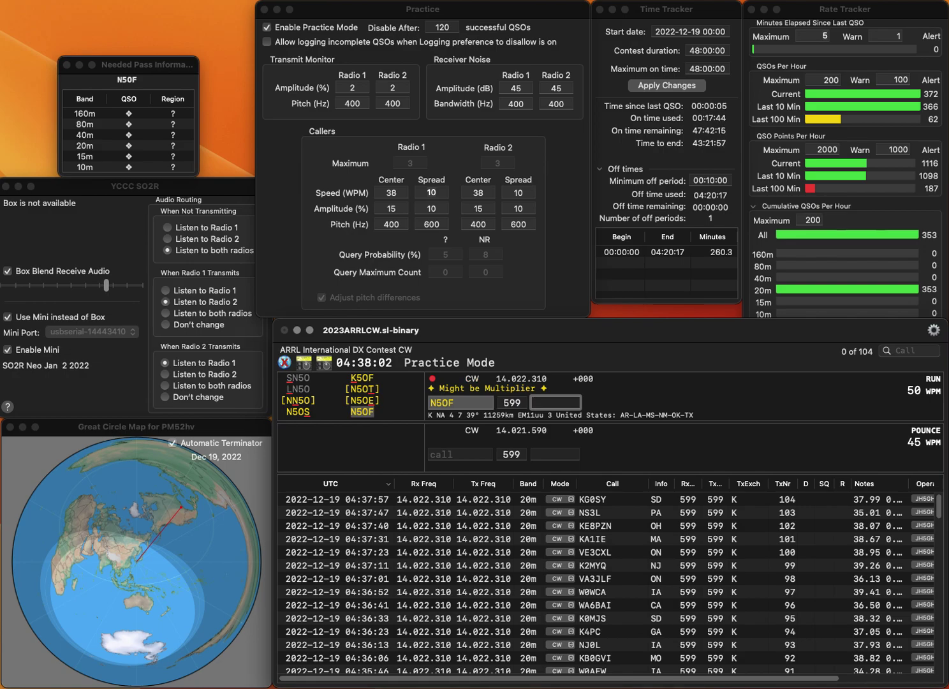
pyautogui.write('AR')
pyautogui.press('Return')
pyautogui.write('KBZFA')
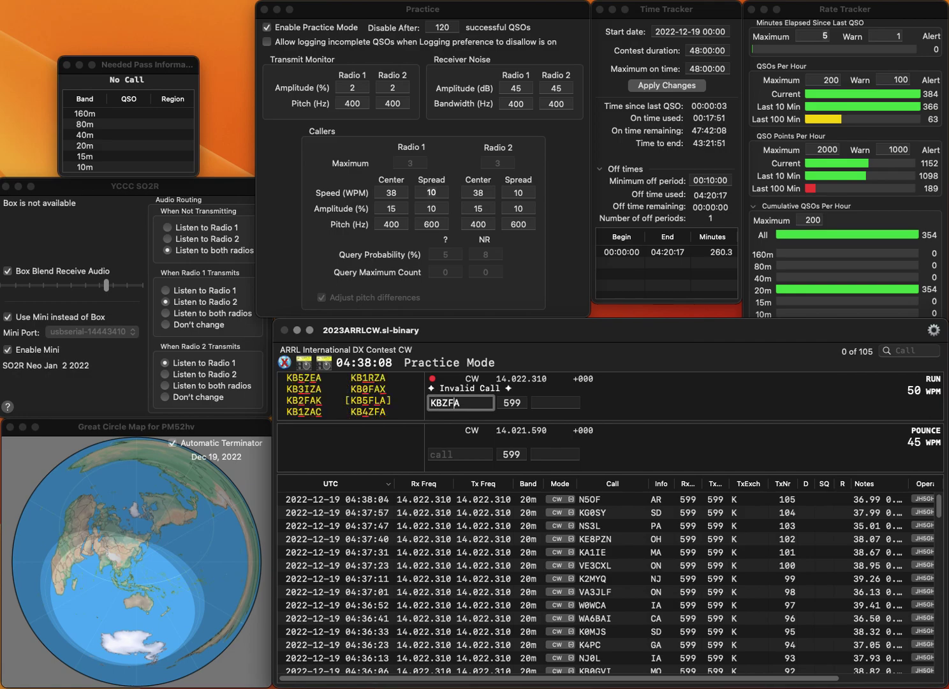
pyautogui.write('4')
pyautogui.press('Return')
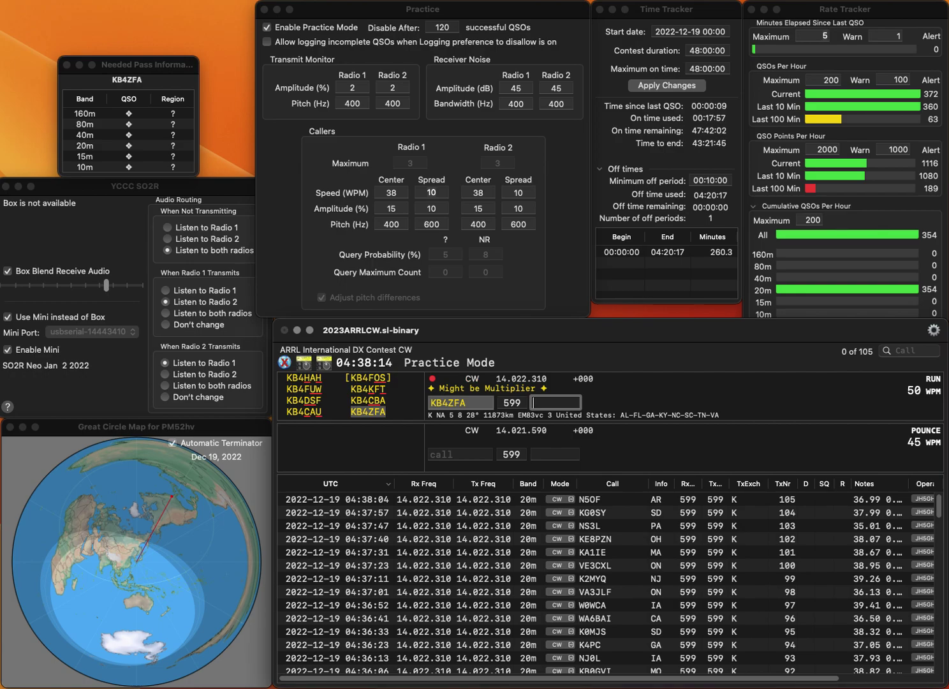
pyautogui.press('Return')
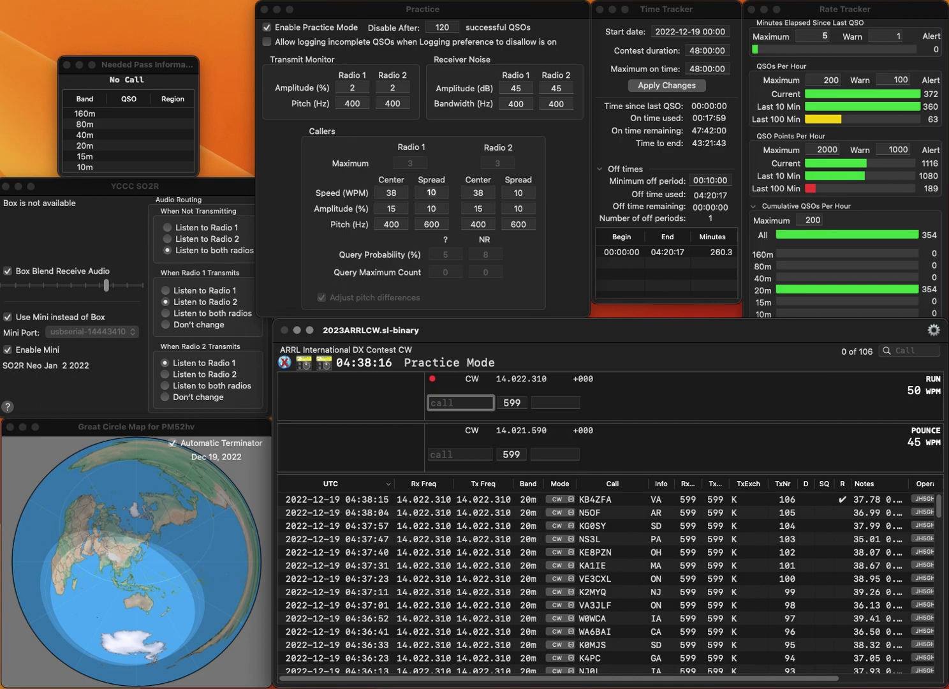
# Log a contact with W2UXC on the run radio with received exchange NY.
pyautogui.write('W2UXC')
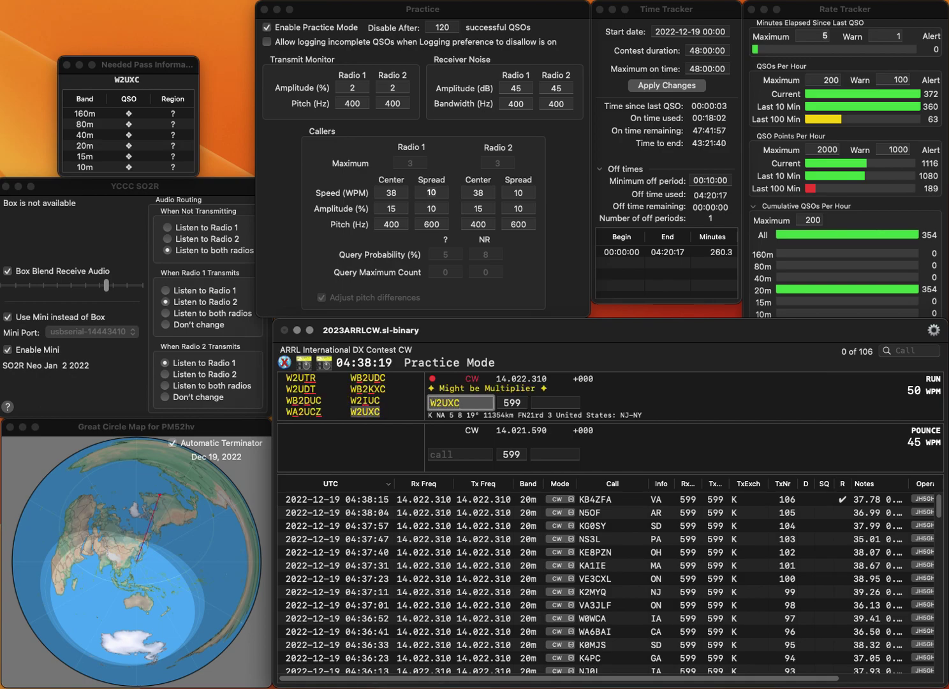
pyautogui.press('space')
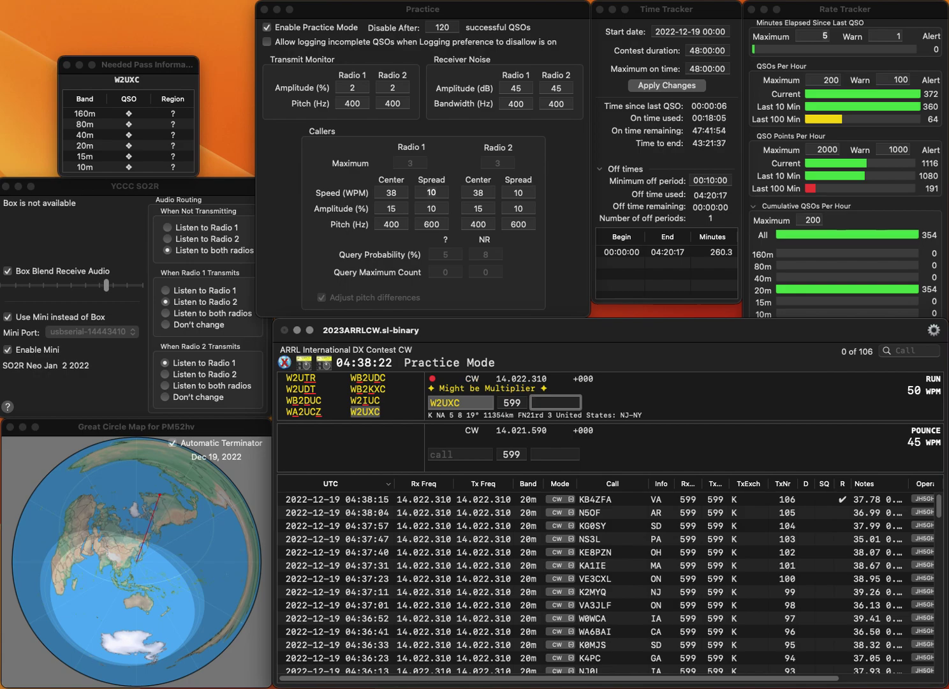
pyautogui.press('Return')
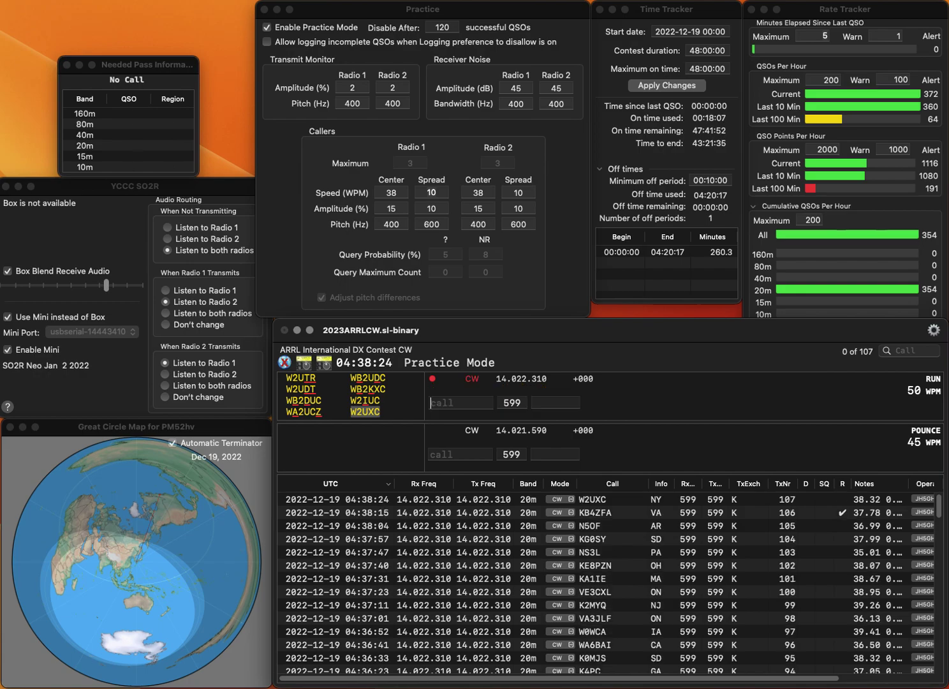
# Log a contact with KI7DG on the run radio with received exchange WA.
pyautogui.write('KI7DG')
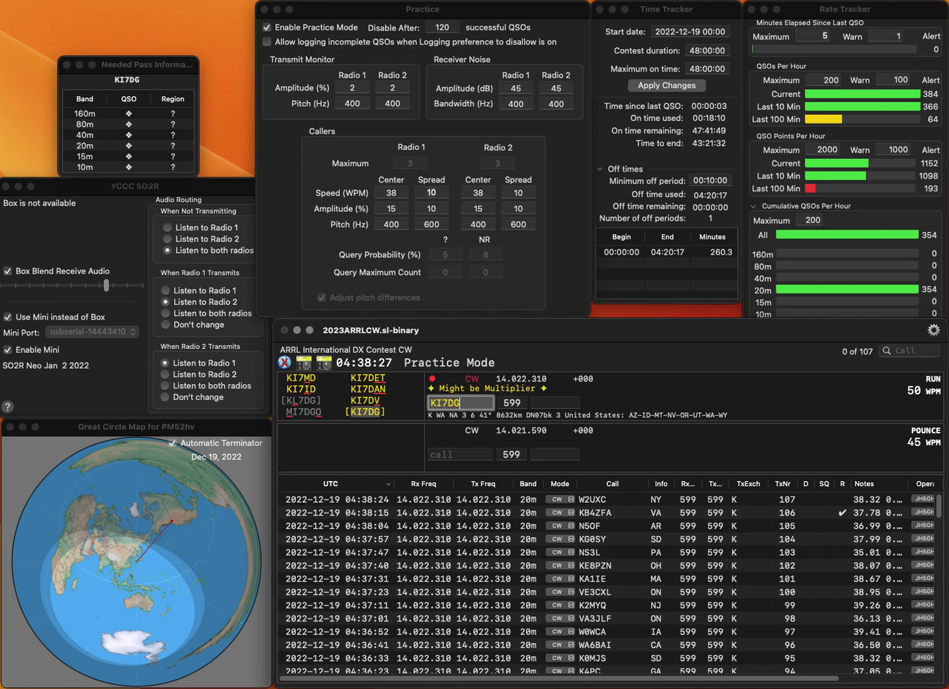
pyautogui.press('space')
pyautogui.write('WA')
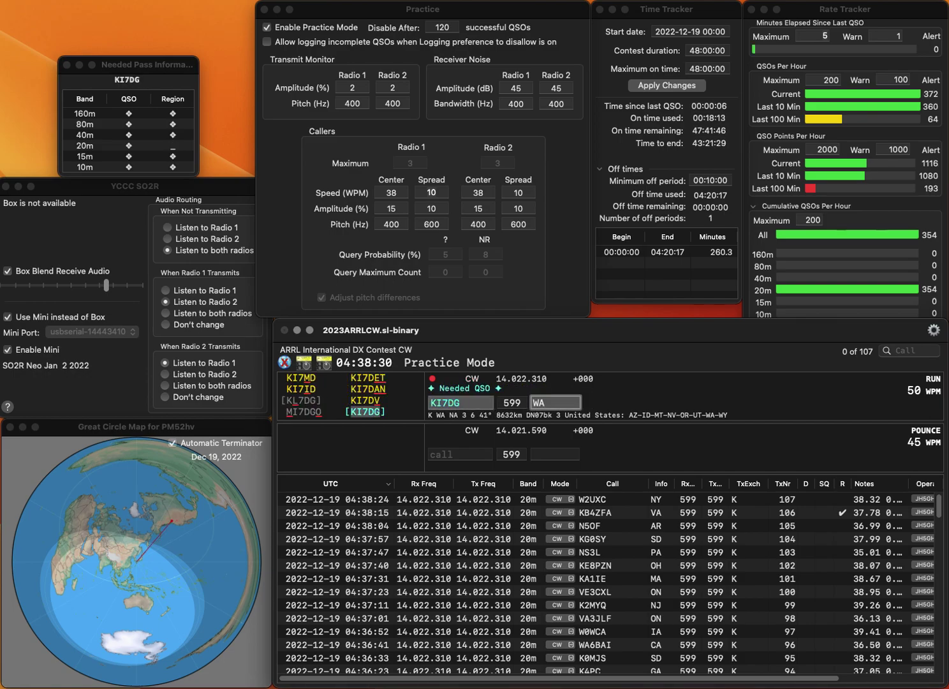
pyautogui.press('Return')
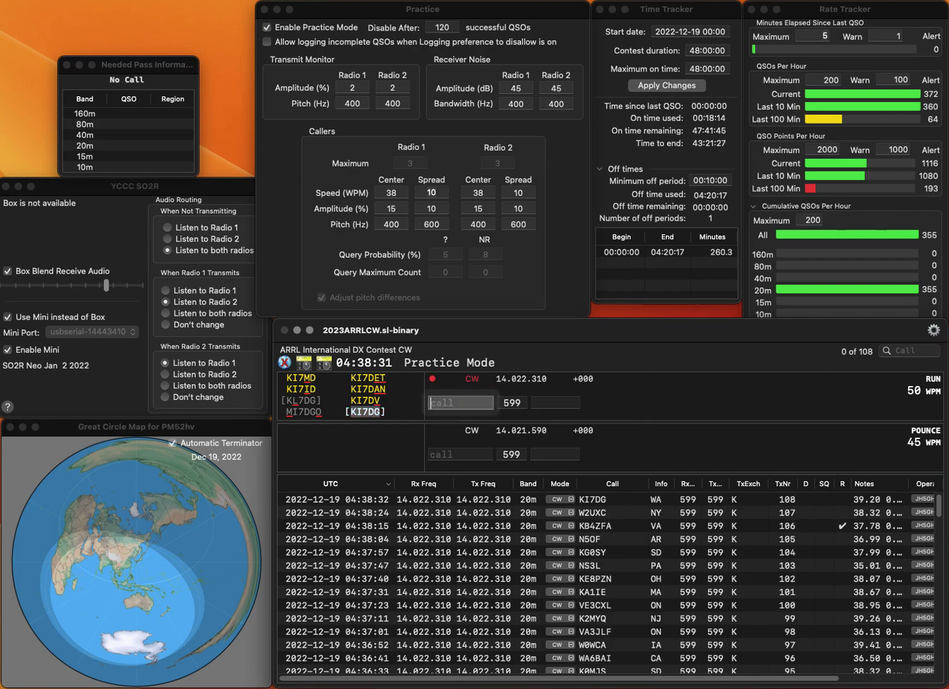
pyautogui.write('VA7LDE')
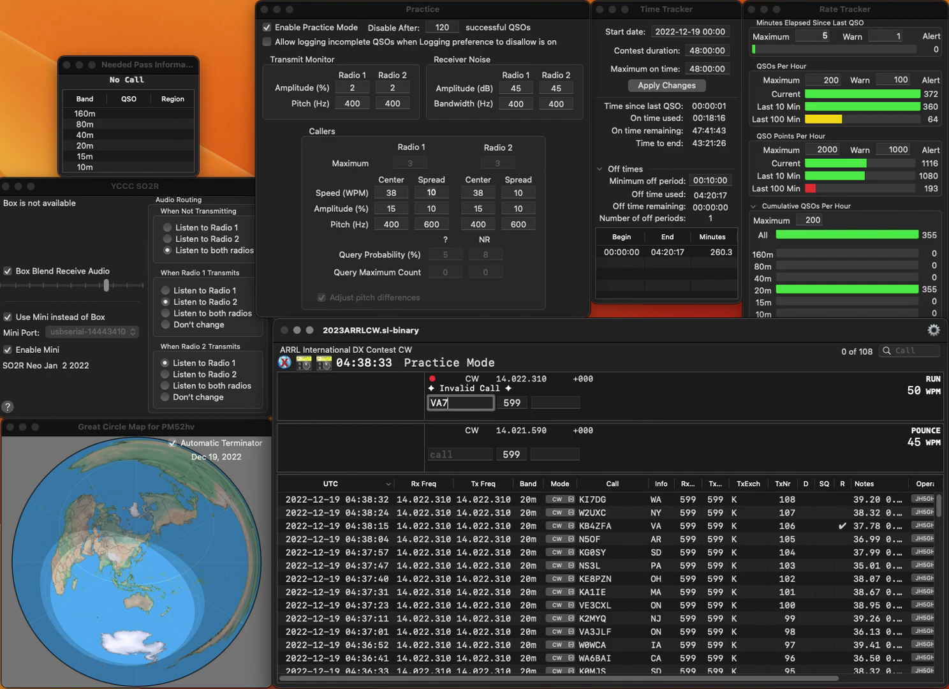
pyautogui.press('BackSpace')
pyautogui.write('T')
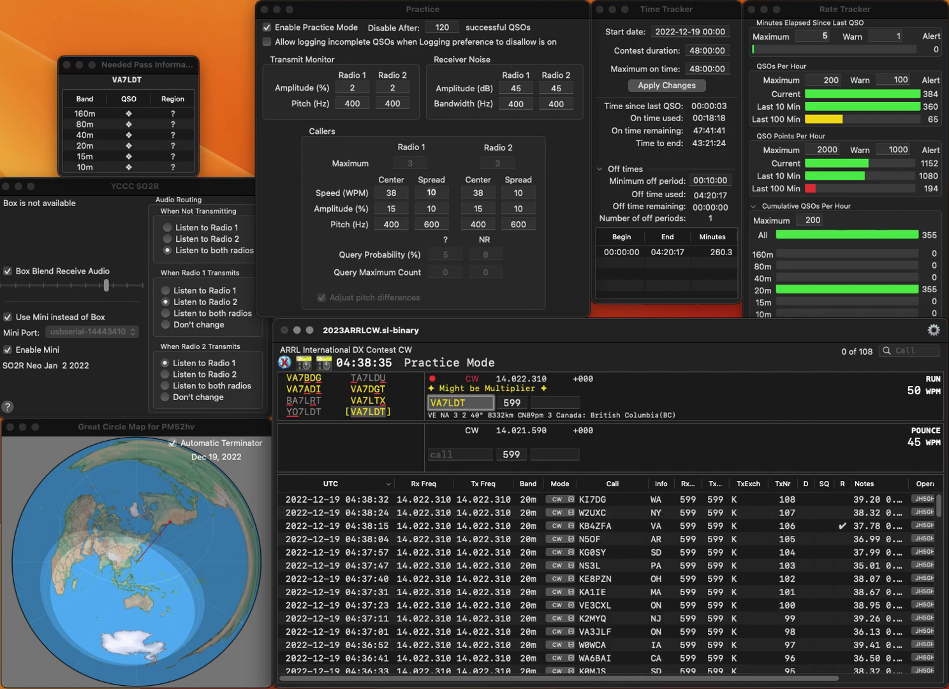
pyautogui.press('space')
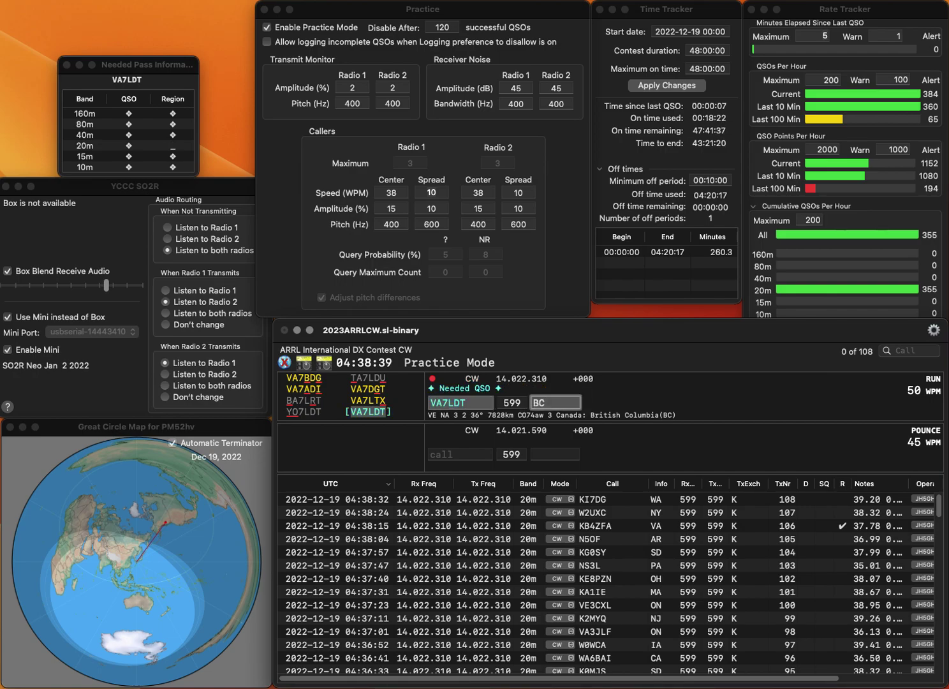
pyautogui.press('Return')
# Log a contact with WR4MG on the run radio with received exchange GA.
pyautogui.write('WR')
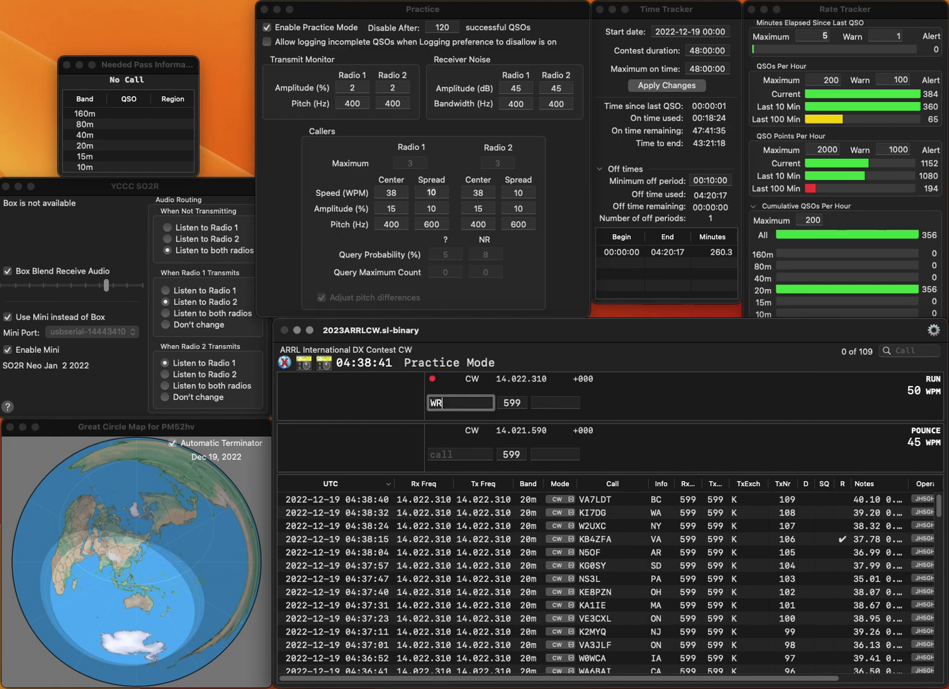
pyautogui.write('4MG')
pyautogui.press('space')
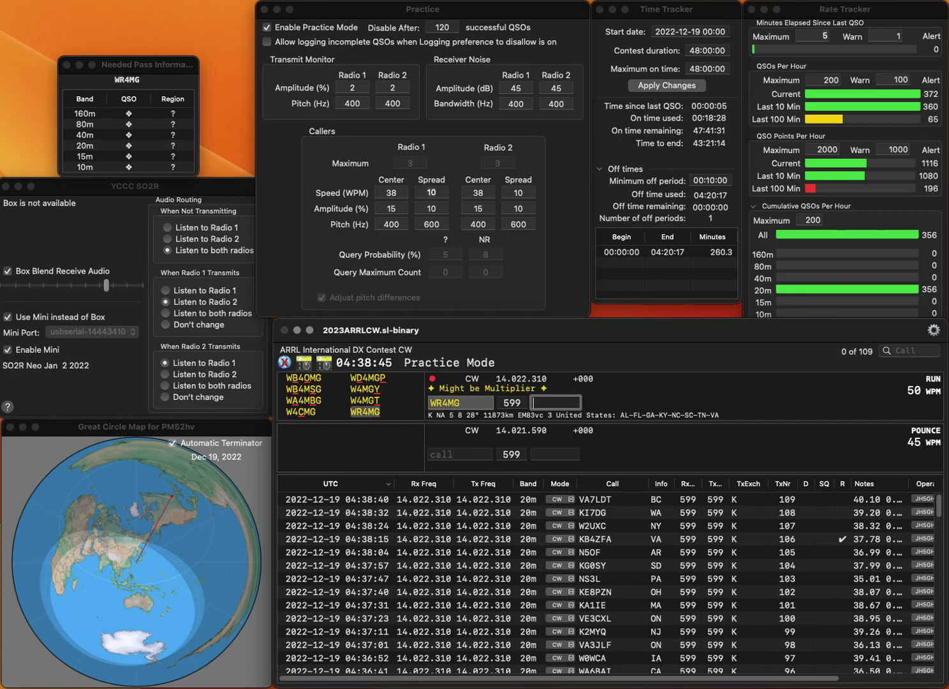
pyautogui.write('GA')
pyautogui.press('Return')
# Log a contact with K7IOL on the run radio with received exchange UT.
pyautogui.write('K7IOL')
pyautogui.press('Tab')
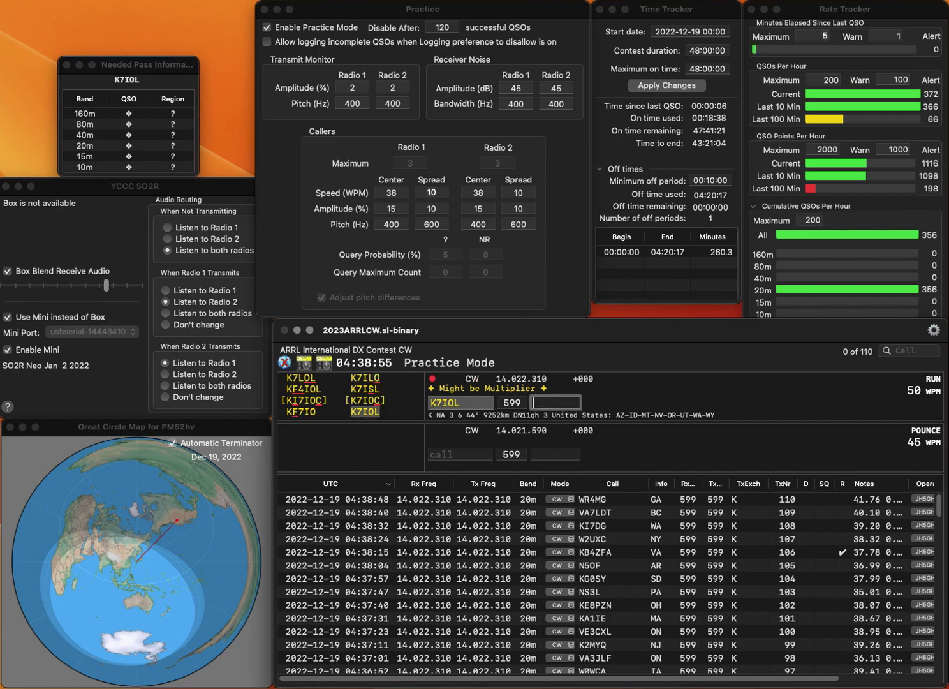
pyautogui.press('Return')
# Log a contact with W8GF on the run radio with received exchange MI.
pyautogui.write('W')
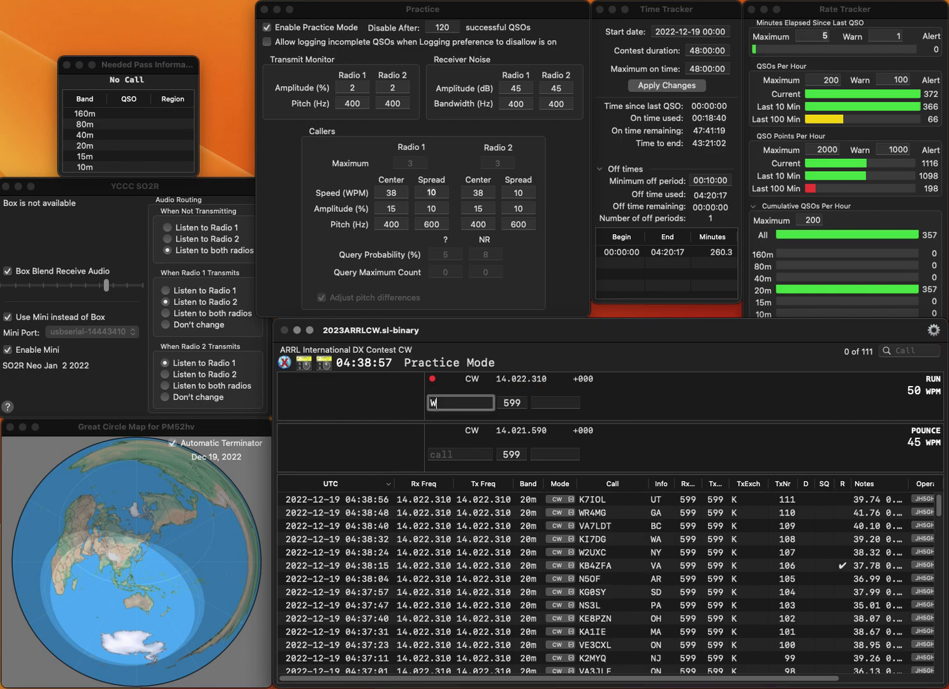
pyautogui.write('8GF')
pyautogui.click(556, 403)
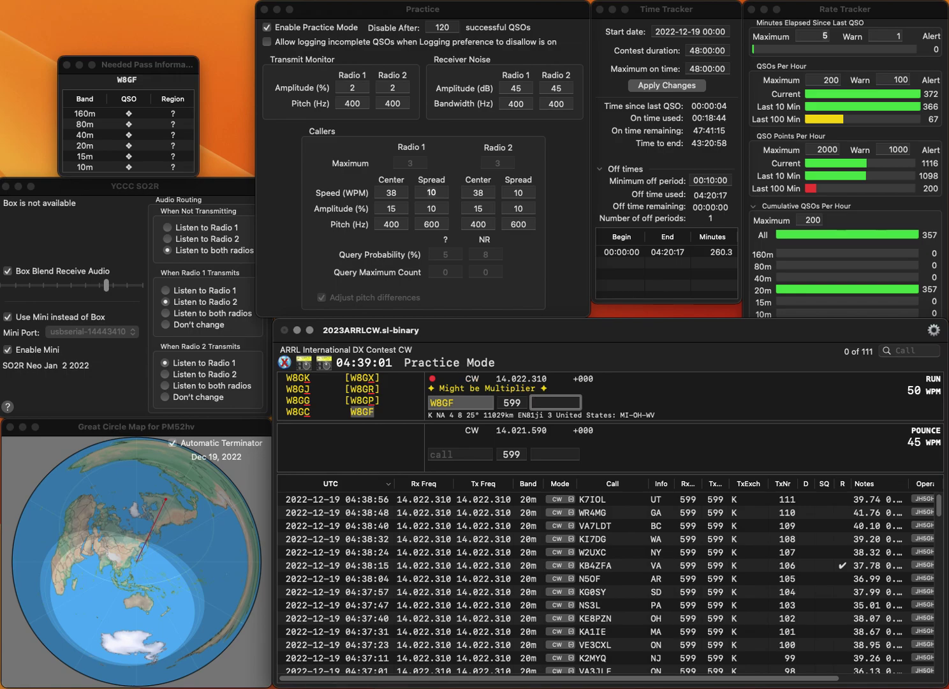
pyautogui.write('MI')
pyautogui.press('Return')
# Enter KE5PLN on the run radio, correct the call to KE5JLN and log the contact with received exchange TX.
pyautogui.write('KE5PLN')
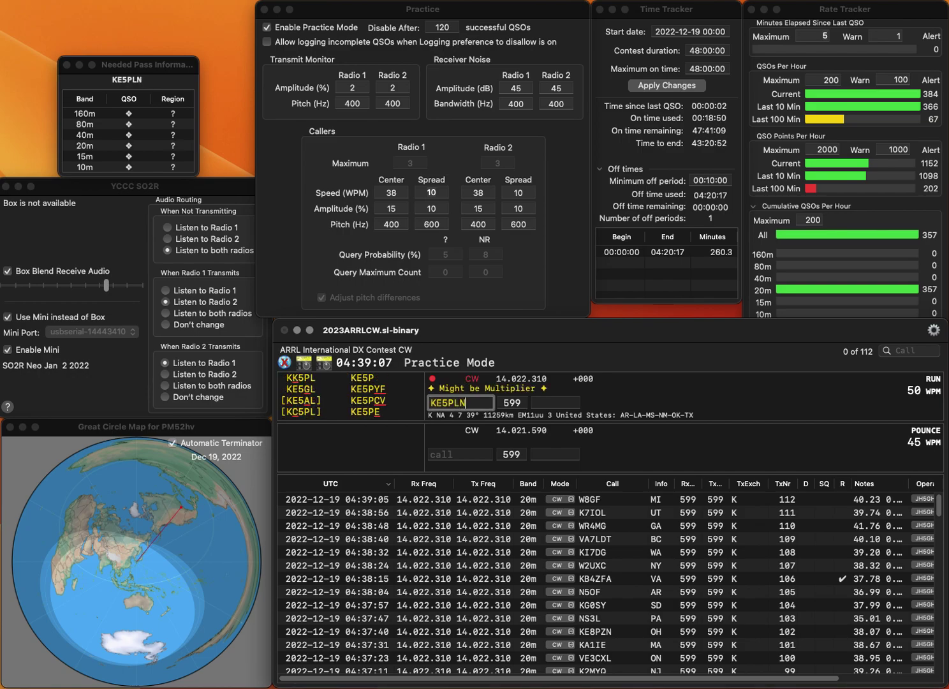
pyautogui.press('BackSpace')
pyautogui.press('BackSpace')
pyautogui.press('BackSpace')
pyautogui.write('JLN')
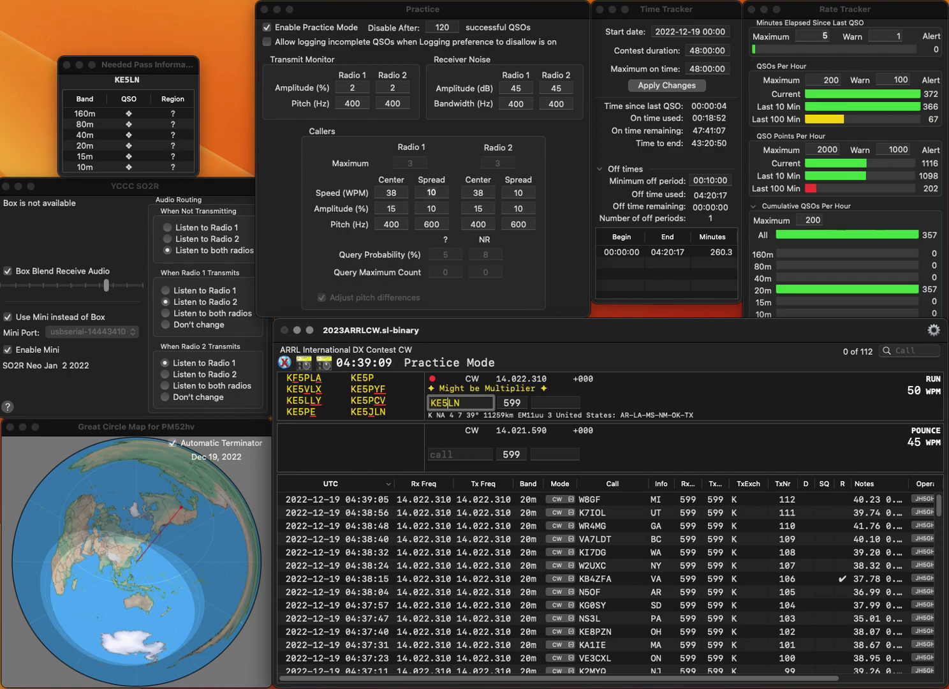
pyautogui.press('space')
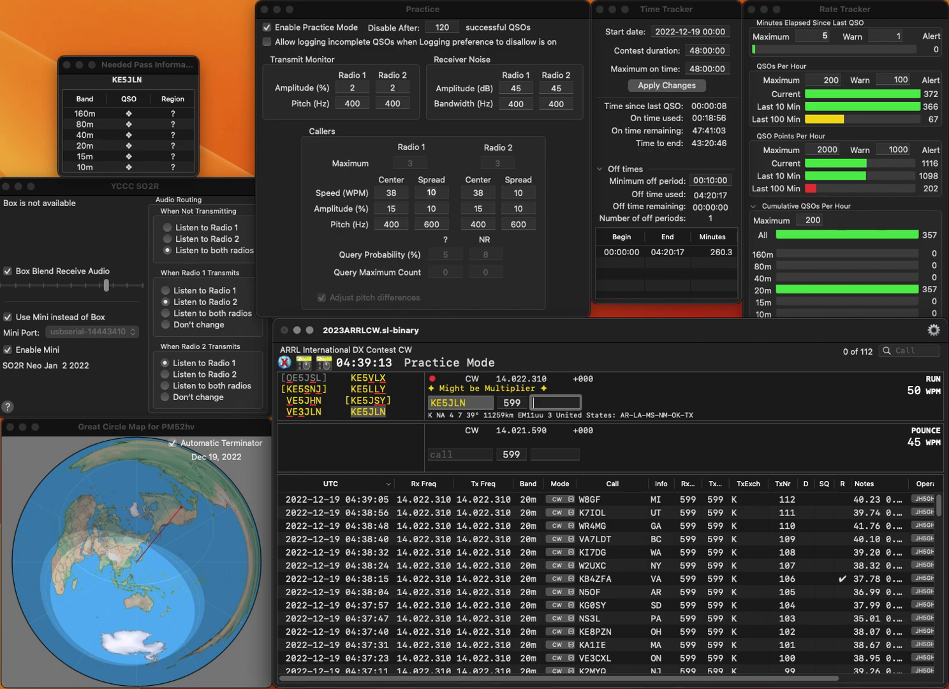
pyautogui.write('TX')
pyautogui.press('Return')
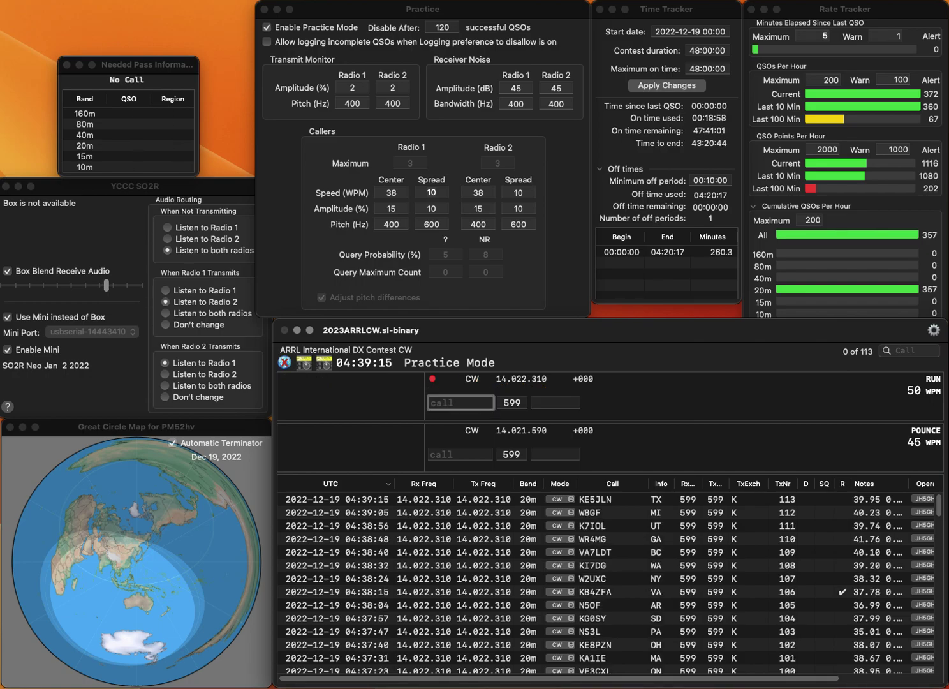
pyautogui.write('W7NJN')
pyautogui.press('Return')
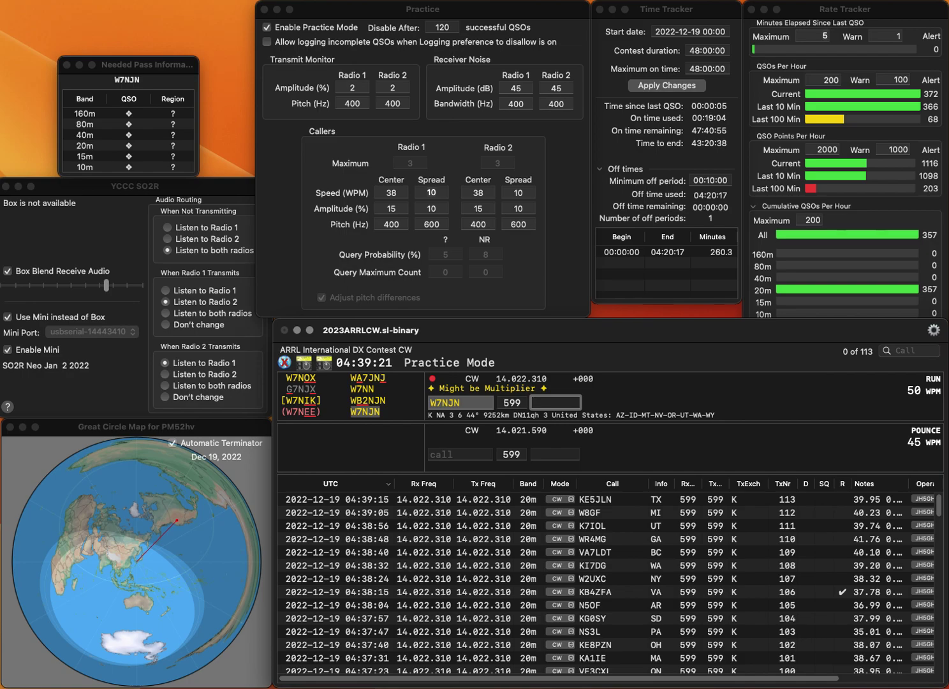
pyautogui.write('UT')
pyautogui.press('Return')
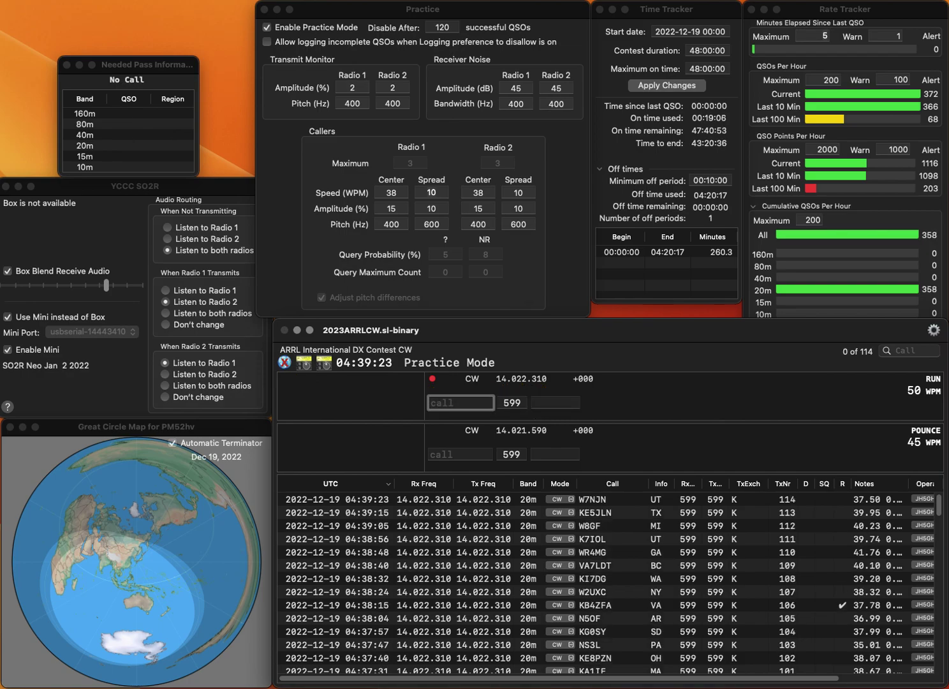
pyautogui.write('W3')
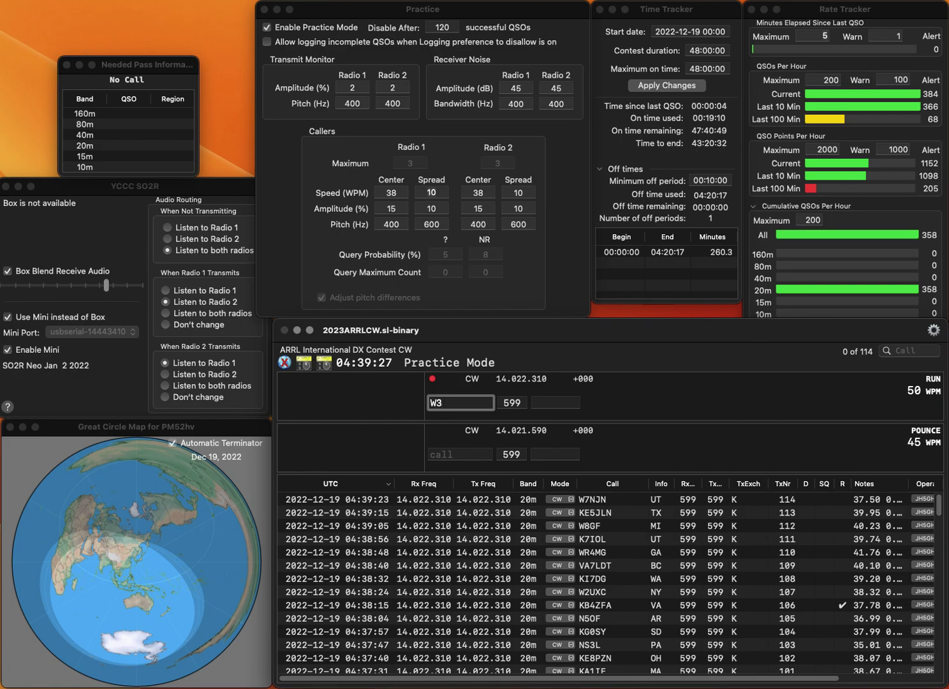
pyautogui.write('ZS')
pyautogui.press('space')
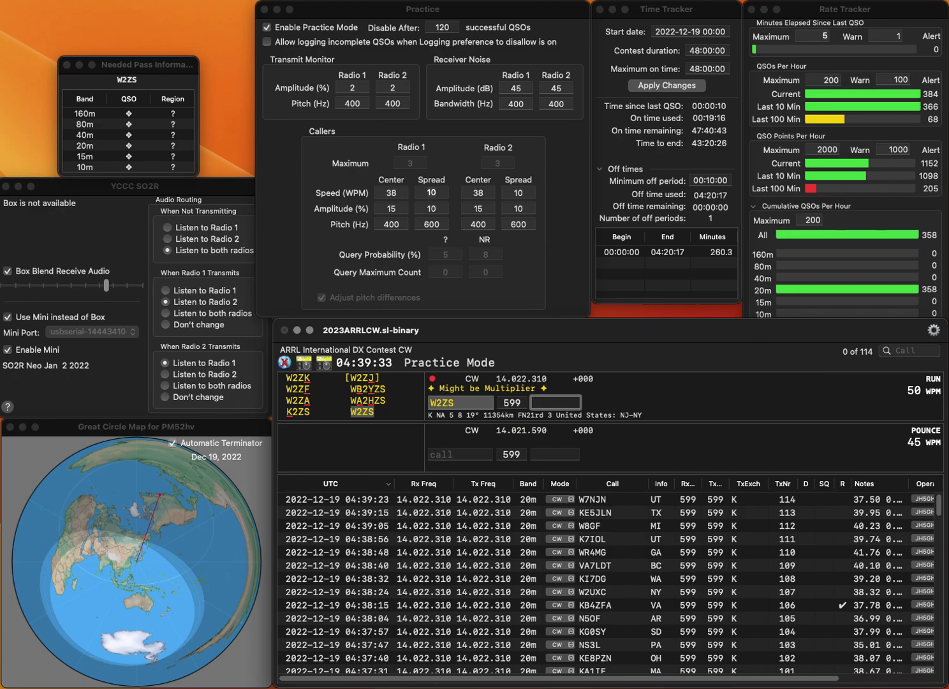
pyautogui.write('NY')
pyautogui.press('Return')
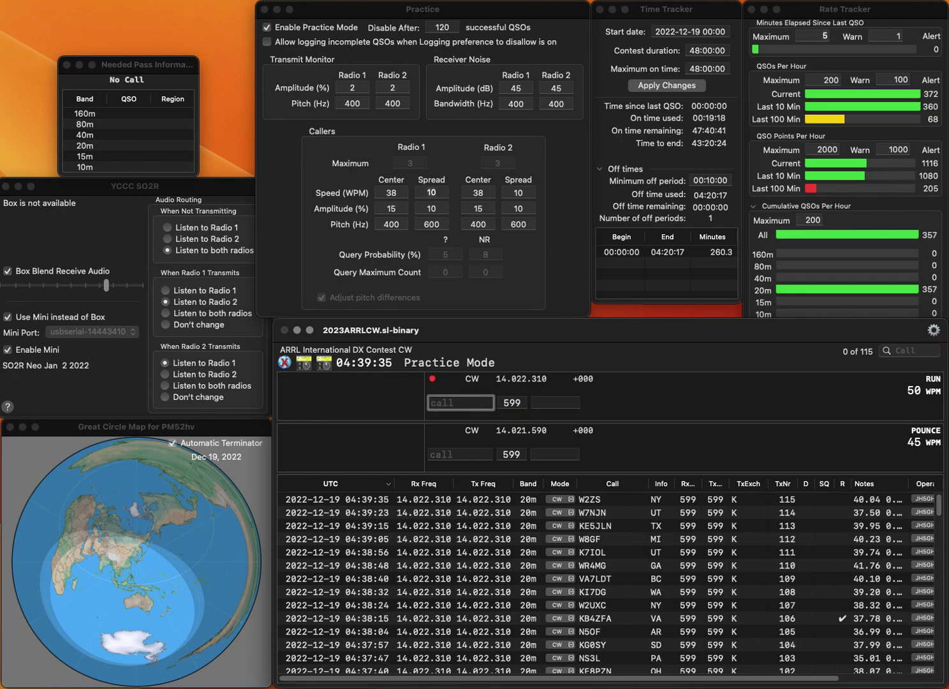
pyautogui.write('VE3R')
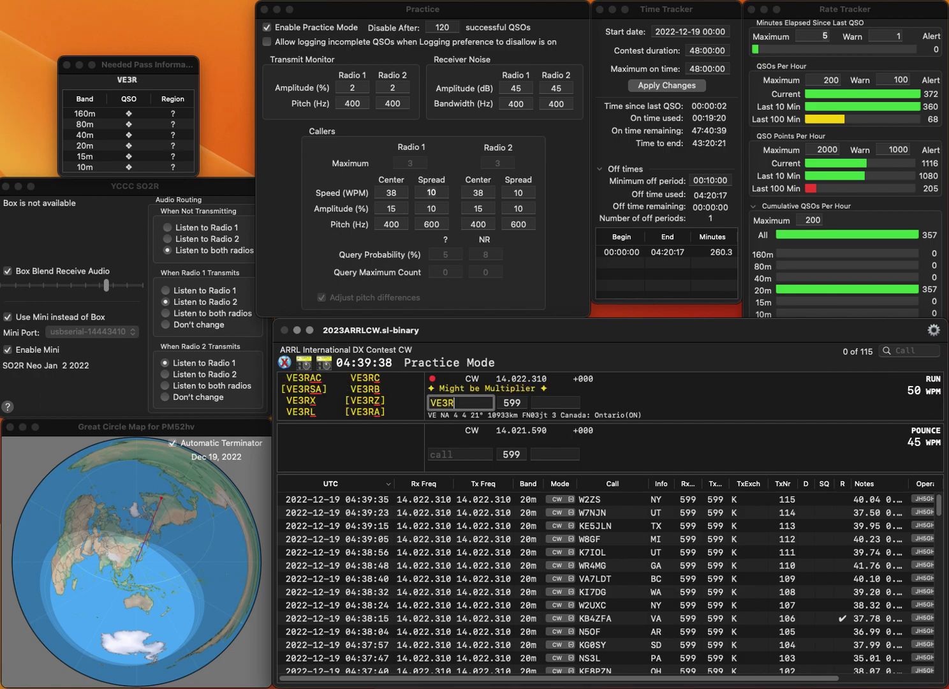
pyautogui.write('CC')
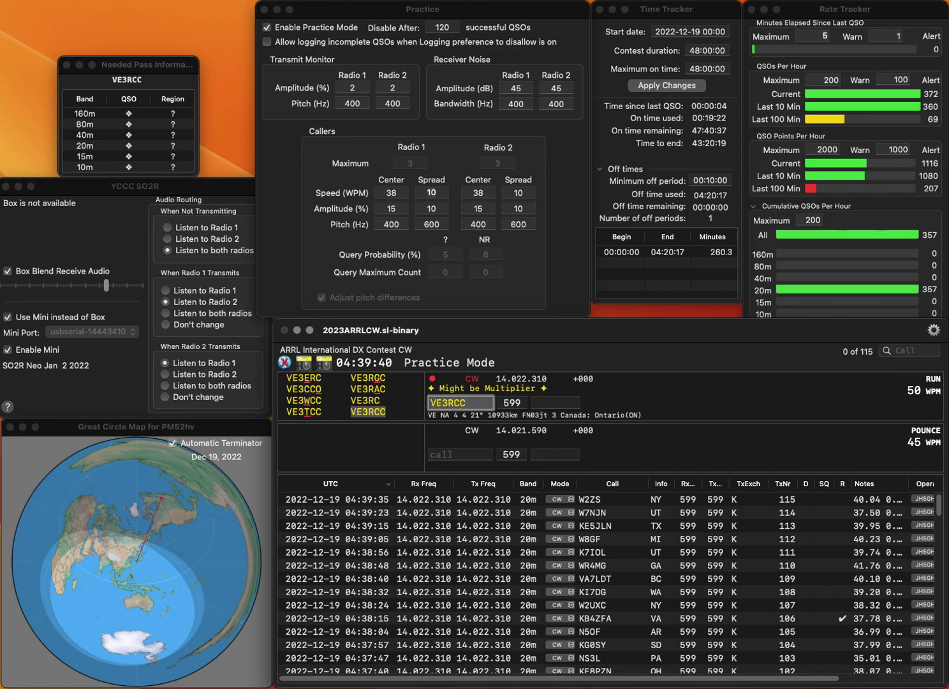
pyautogui.press('space')
pyautogui.write('ON')
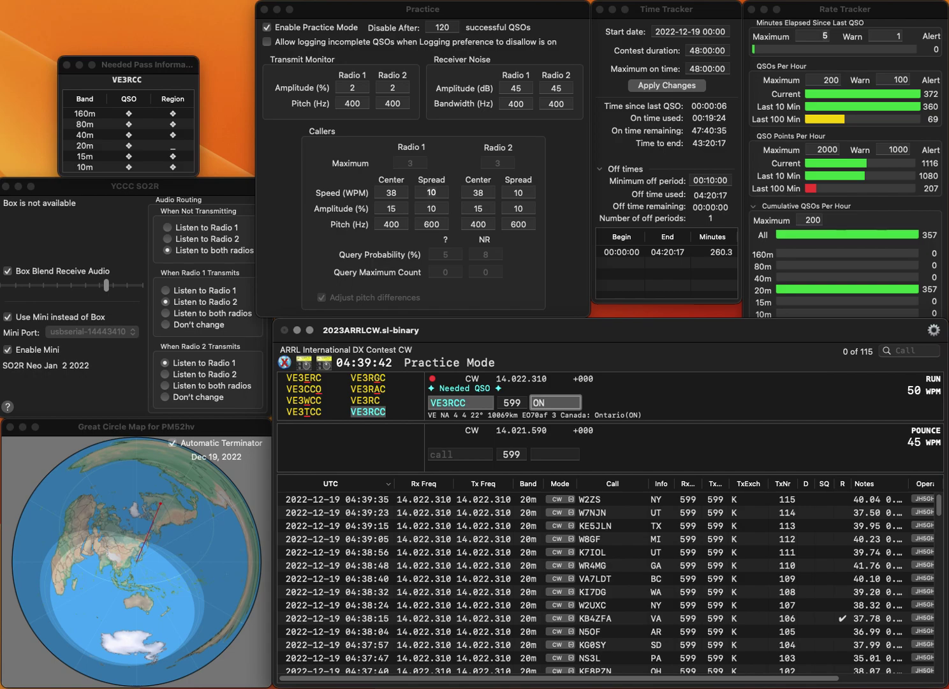
pyautogui.press('Return')
# Log a contact with W9ZI on the run radio with received exchange IN.
pyautogui.write('W')
pyautogui.write('9GI')
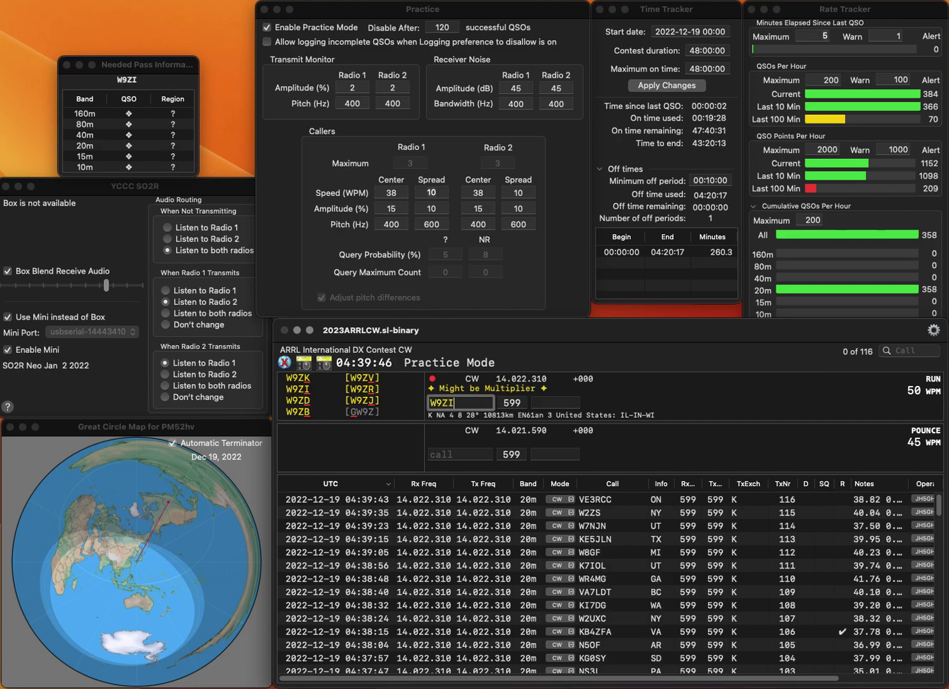
pyautogui.press('BackSpace')
pyautogui.press('BackSpace')
pyautogui.write('ZI')
pyautogui.press('Tab')
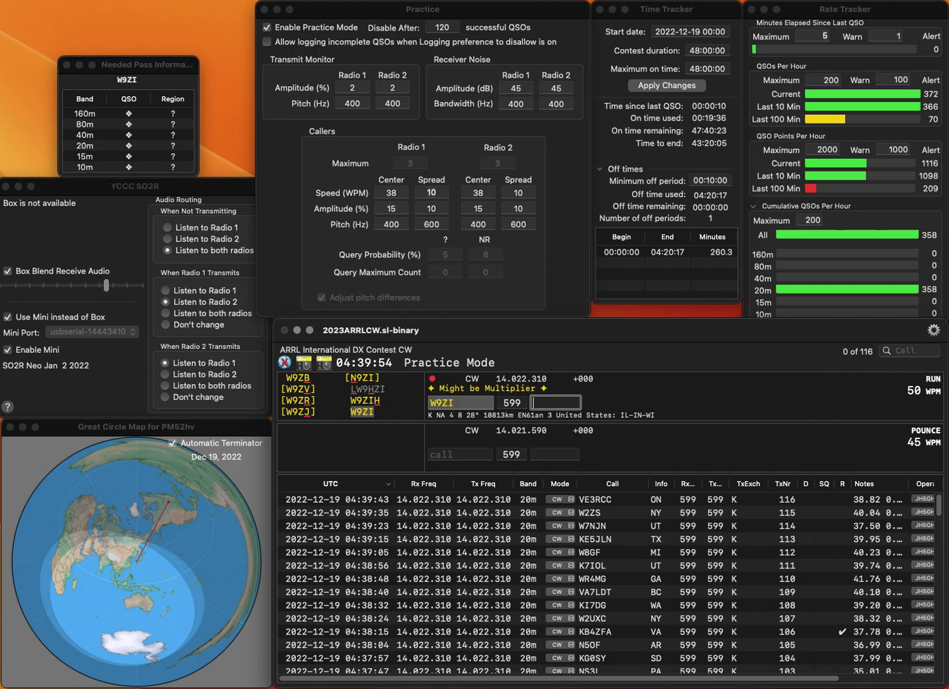
pyautogui.press('Return')
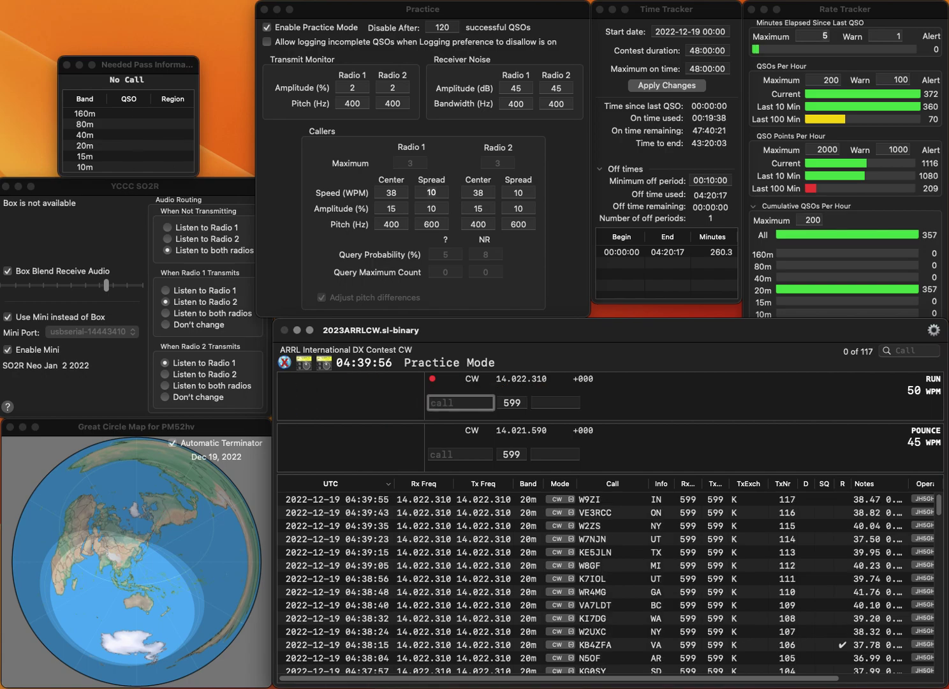
pyautogui.write('KF5R')
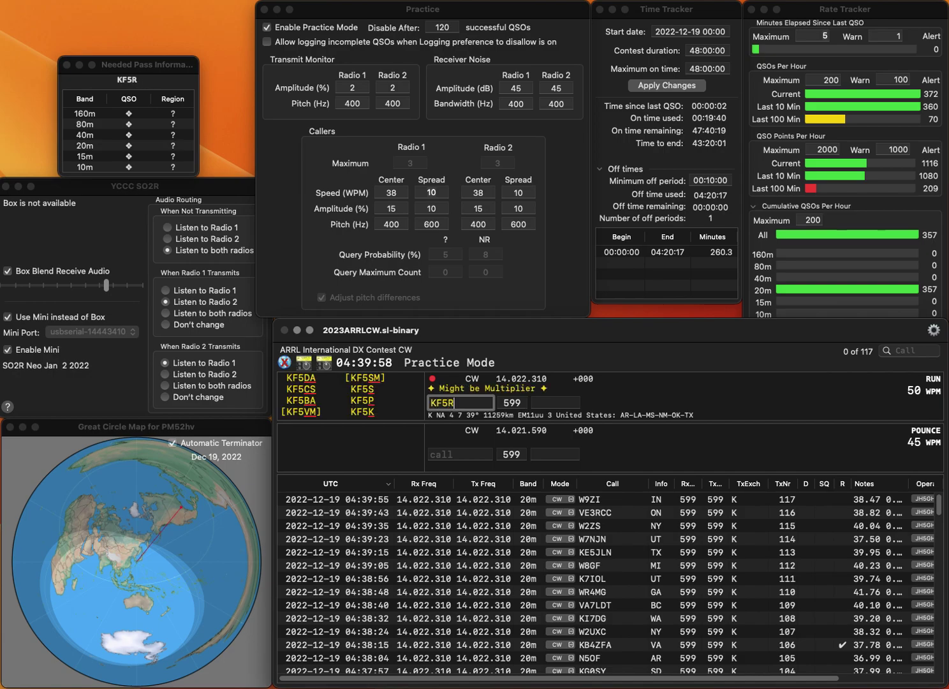
pyautogui.write('HI')
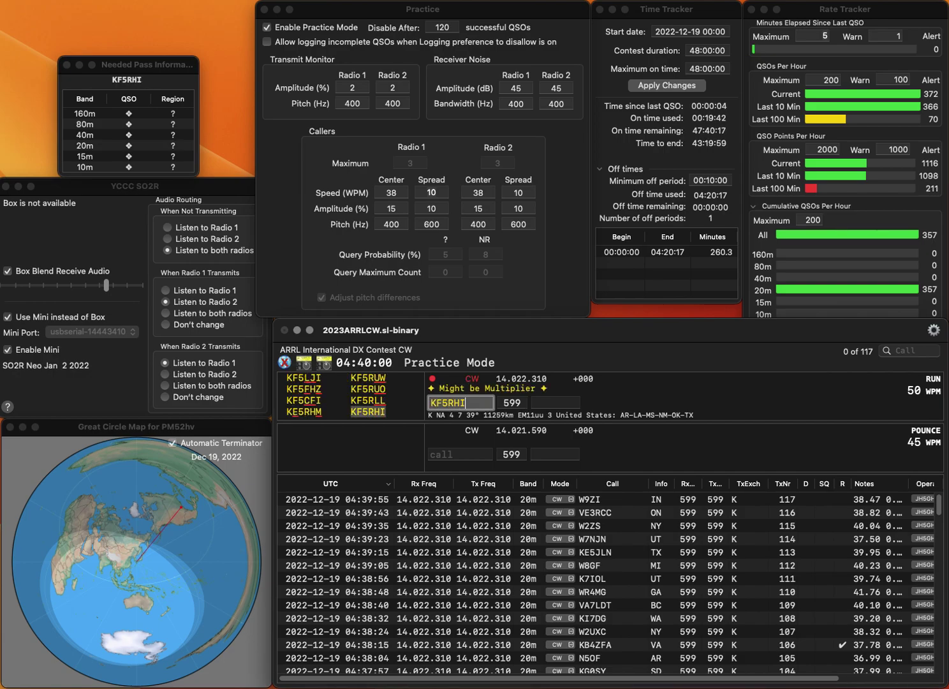
pyautogui.press('Return')
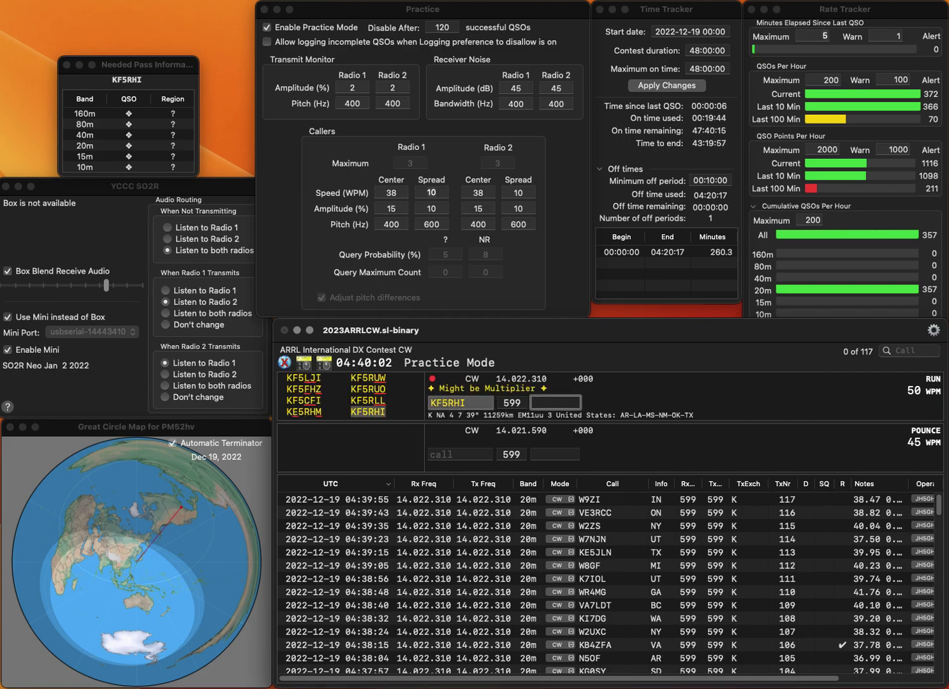
pyautogui.write('NM')
pyautogui.press('Return')
# Log a contact with W4FK on the run radio with received exchange GA.
pyautogui.write('W4FK')
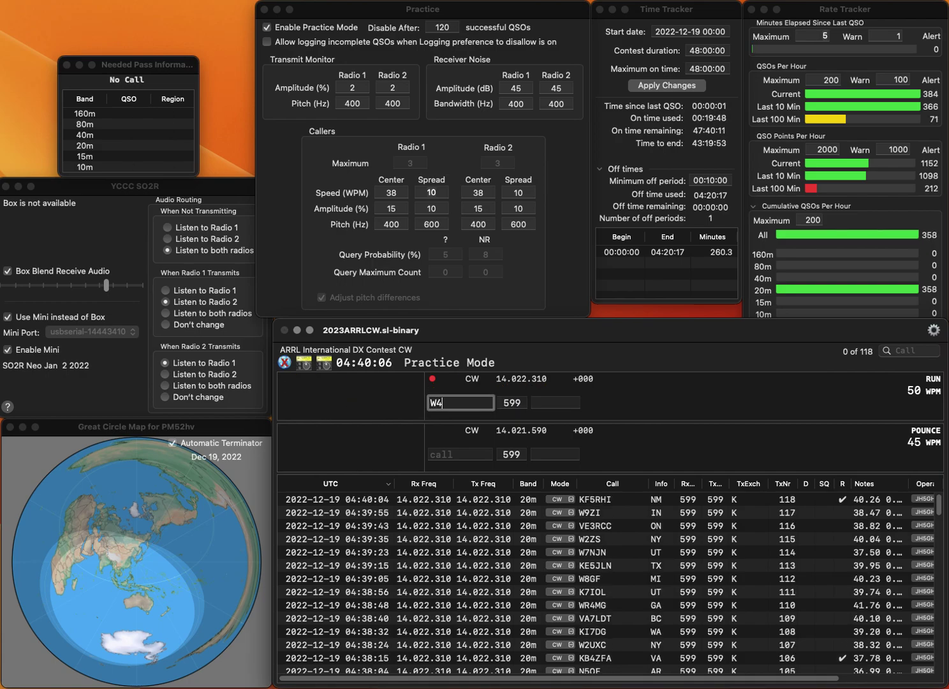
pyautogui.press('space')
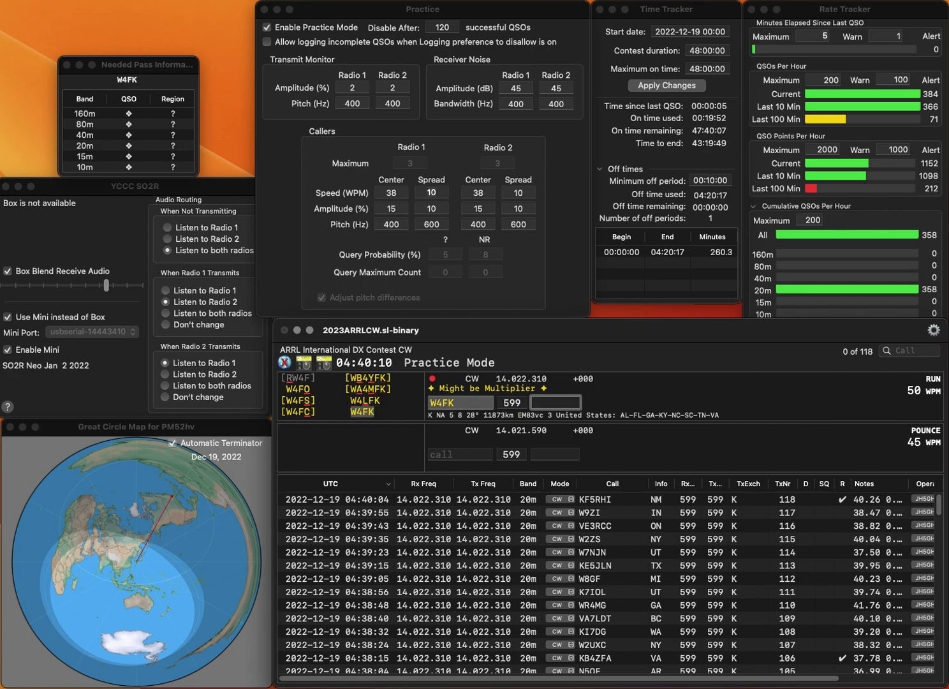
pyautogui.write('A')
pyautogui.press('Return')
pyautogui.write('KC5EGZ')
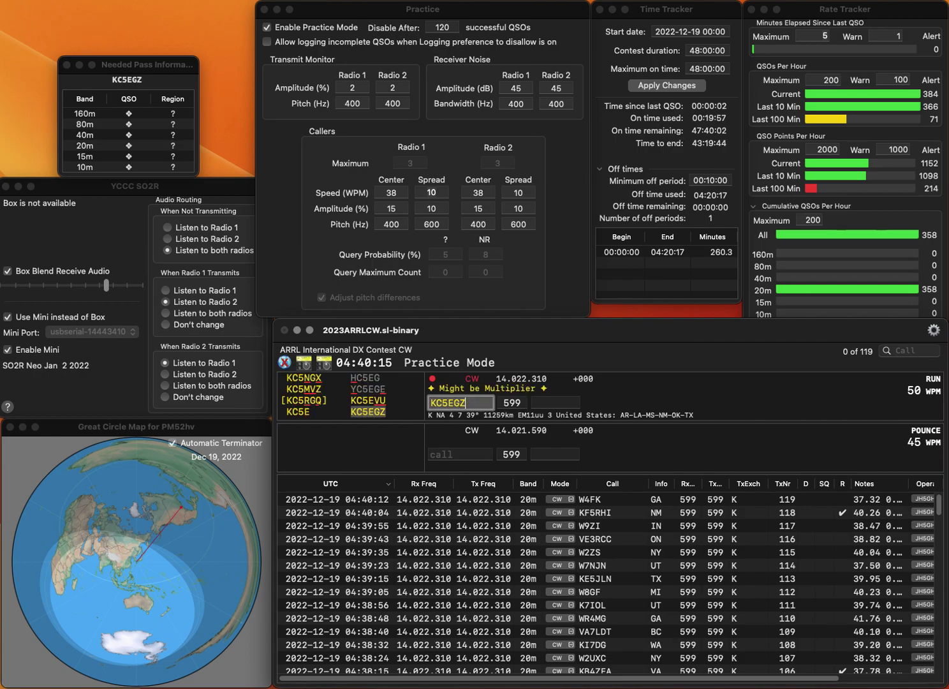
pyautogui.press('space')
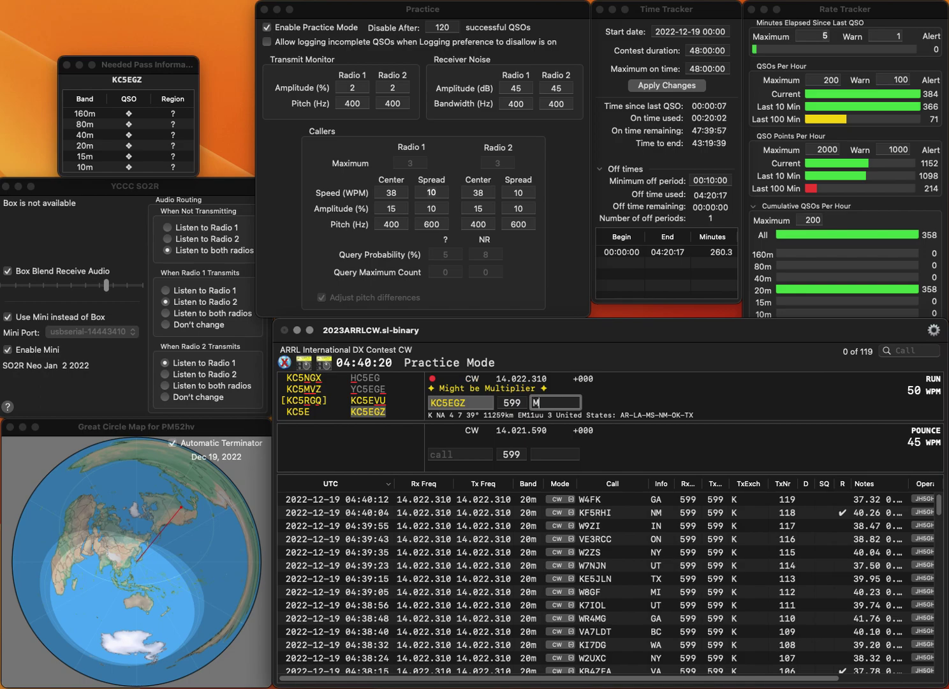
pyautogui.press('Return')
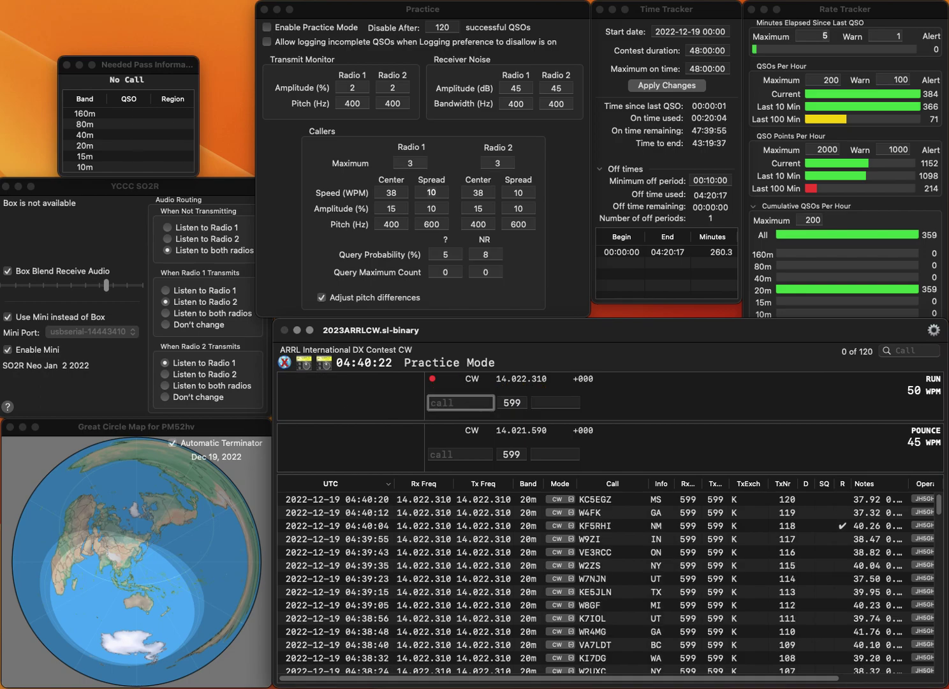